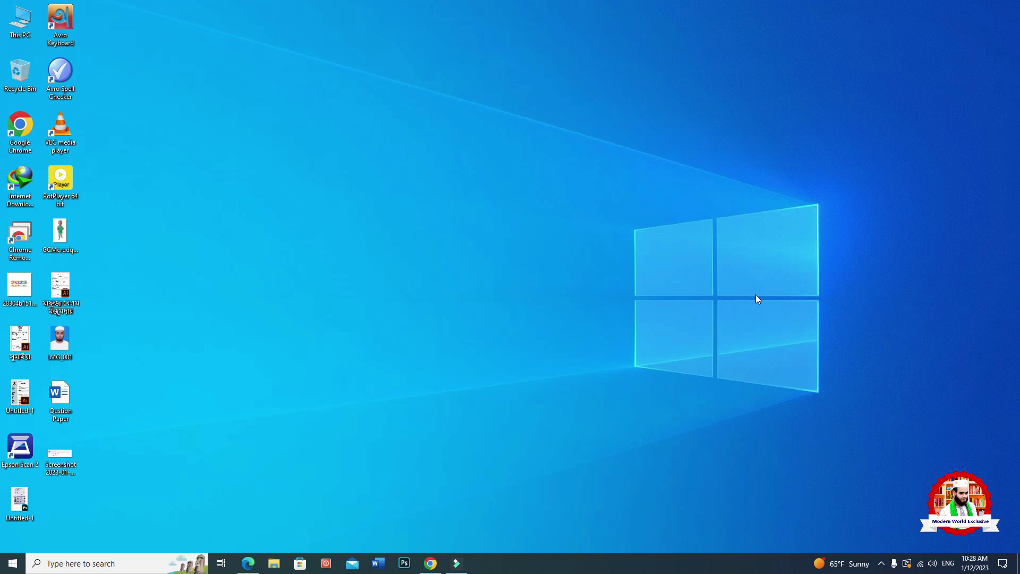
# View the saved screenshot, close the photo viewer and refresh the desktop
pyautogui.doubleClick(52, 451)
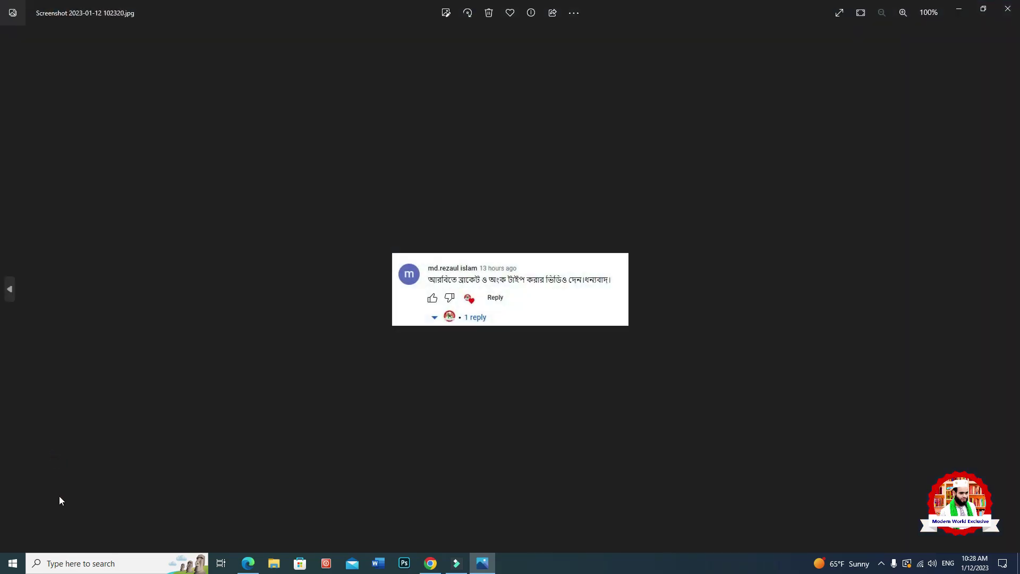
pyautogui.doubleClick(830, 5)
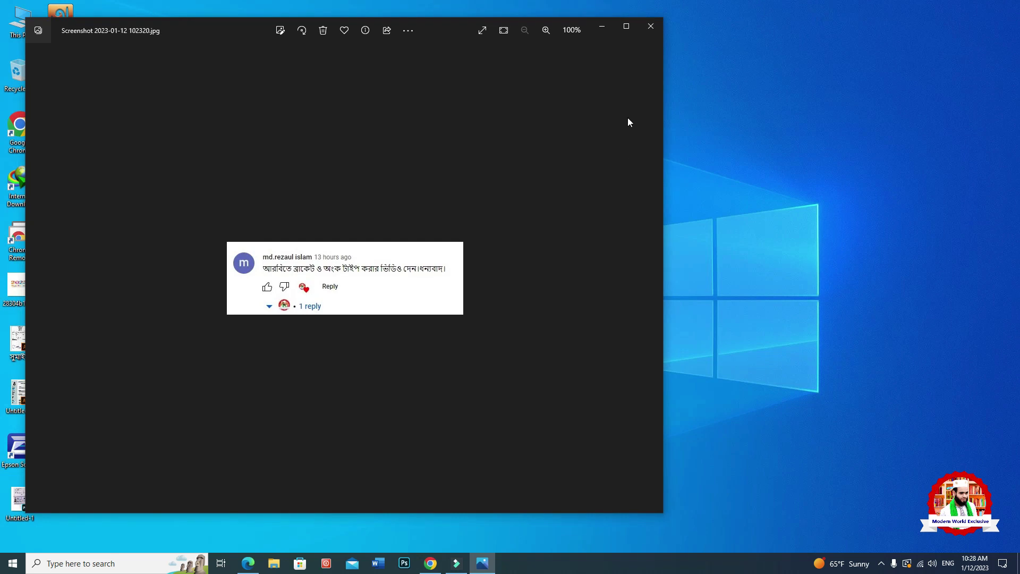
pyautogui.click(651, 33)
pyautogui.rightClick(460, 246)
pyautogui.click(491, 278)
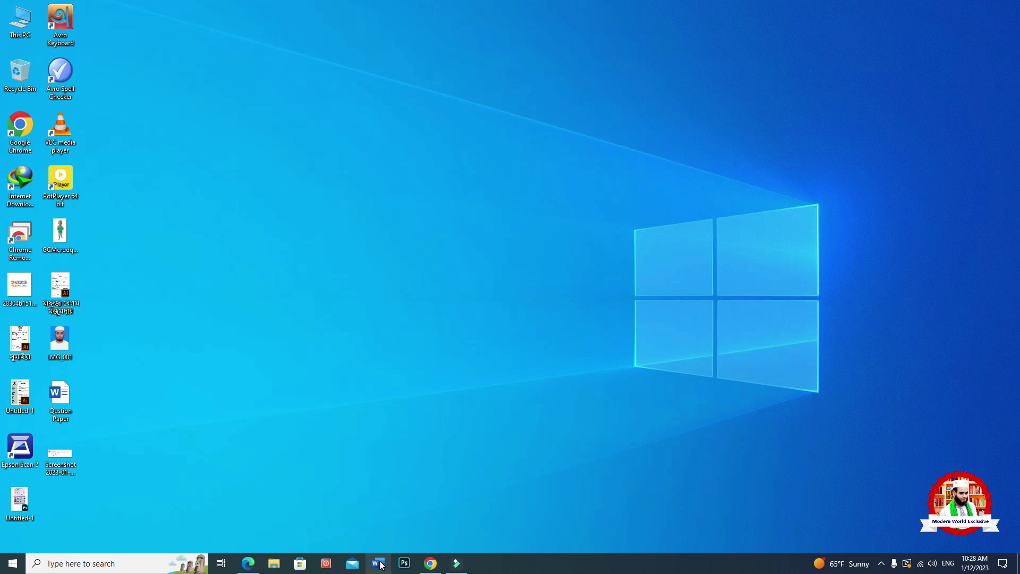
# Launch Word, create a blank document and grow the font size to 18
pyautogui.click(379, 563)
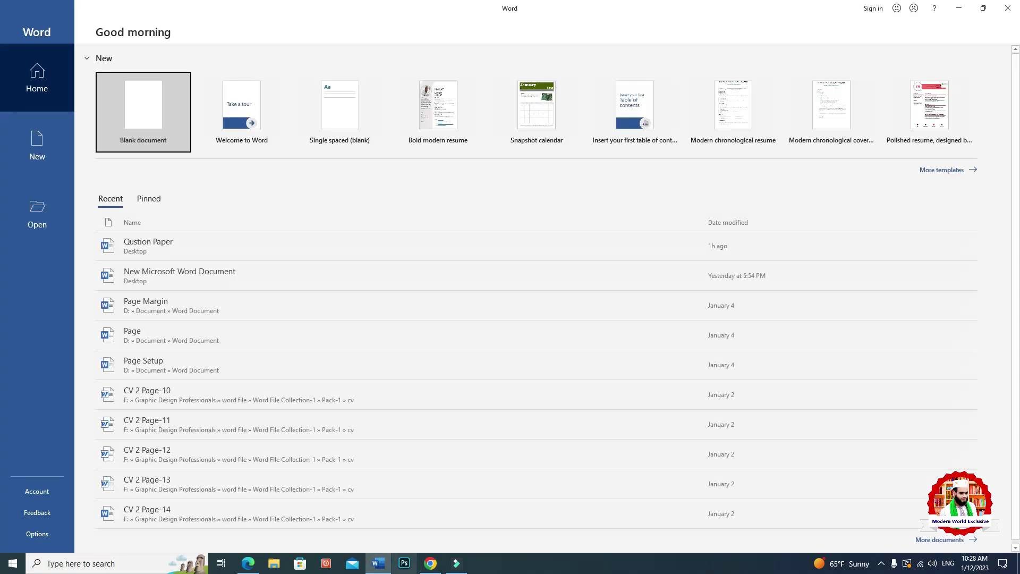
pyautogui.click(149, 113)
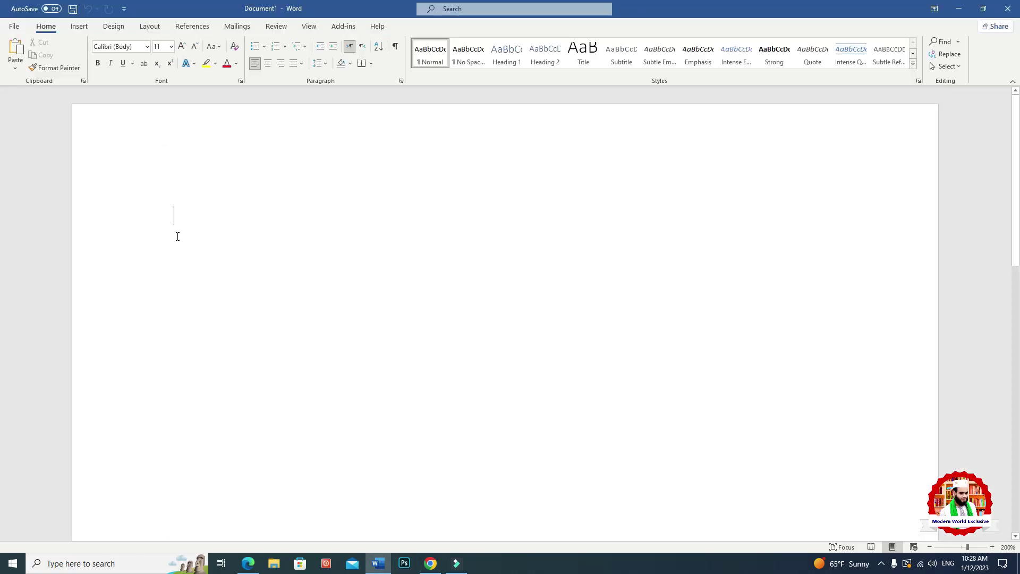
pyautogui.click(181, 46)
pyautogui.click(181, 47)
pyautogui.click(182, 47)
pyautogui.click(182, 47)
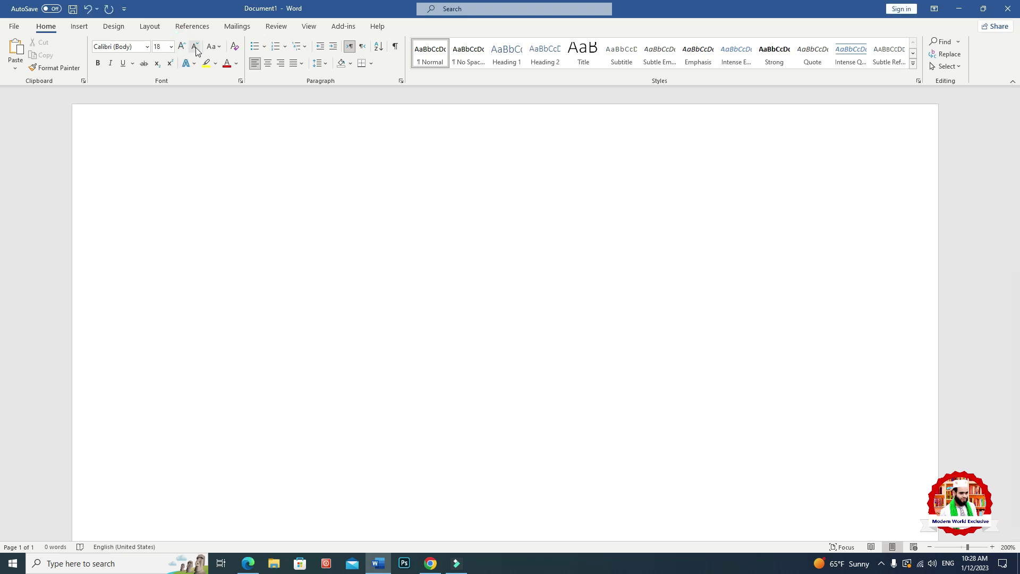
pyautogui.keyDown('ctrl'); pyautogui.scroll(1, 225, 279); pyautogui.keyUp('ctrl')
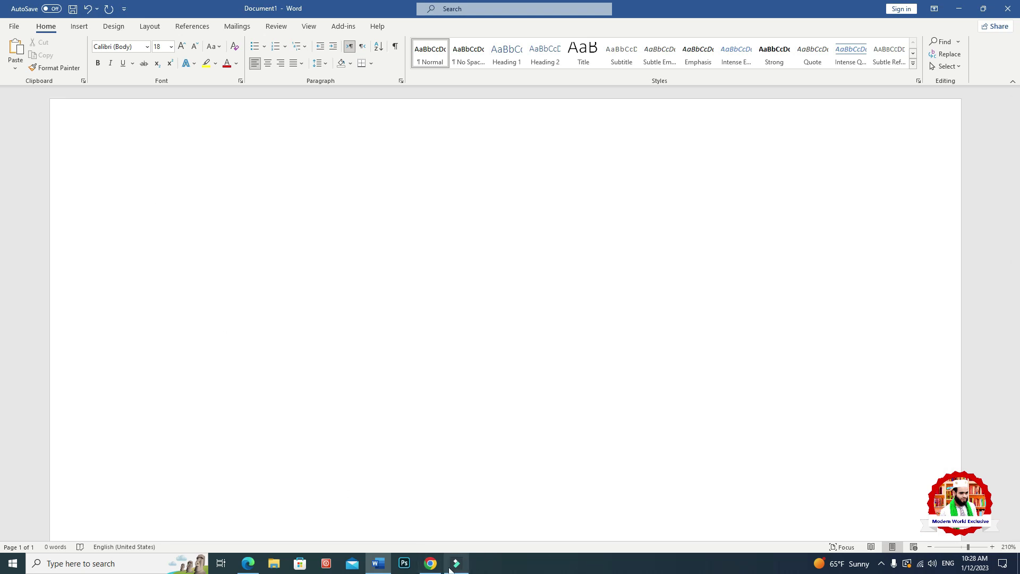
# Arrange Word in the left half beside the enlarged Math Formula Bengali PDF in Edge
pyautogui.click(253, 569)
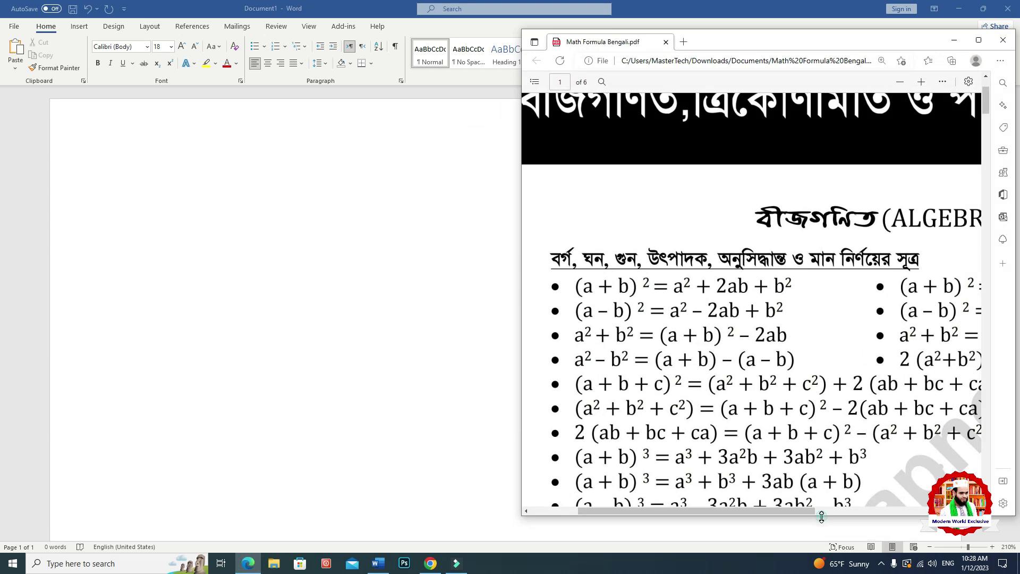
pyautogui.moveTo(822, 515); pyautogui.dragTo(822, 535)
pyautogui.scroll(-1, 796, 371)
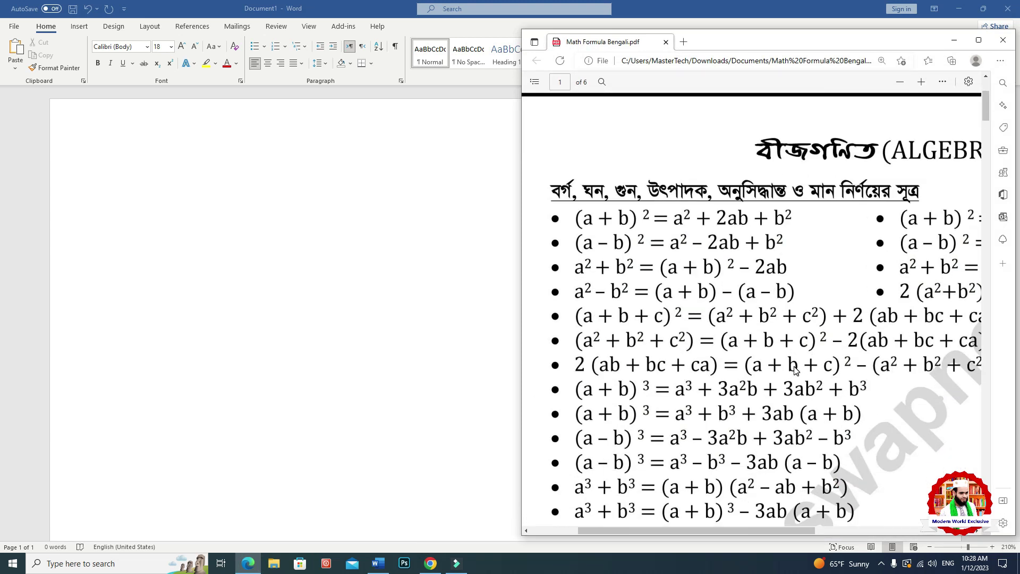
pyautogui.click(983, 9)
pyautogui.moveTo(685, 139); pyautogui.dragTo(564, 25)
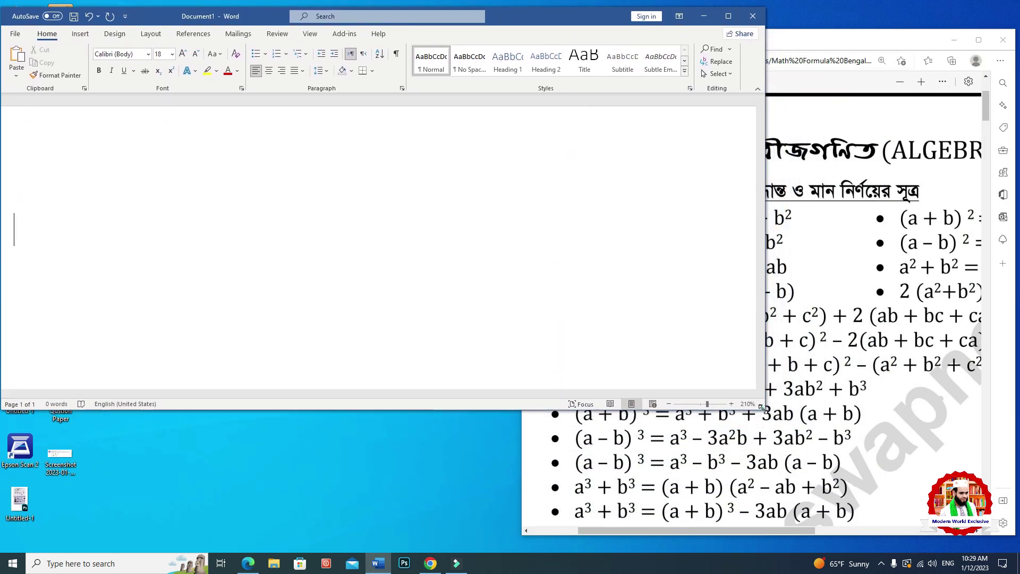
pyautogui.moveTo(758, 407); pyautogui.dragTo(506, 529)
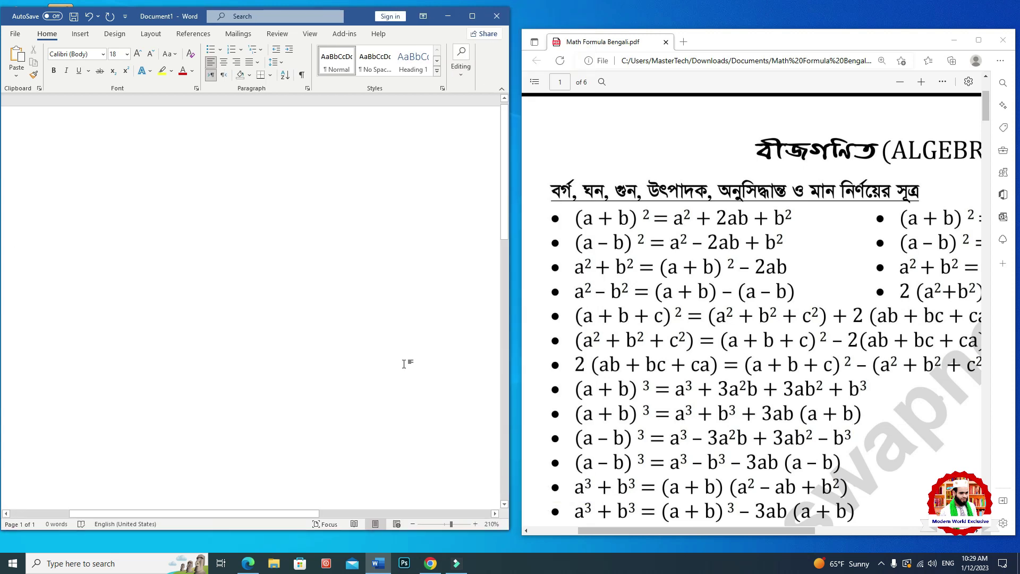
pyautogui.keyDown('ctrl'); pyautogui.scroll(-2, 405, 358); pyautogui.keyUp('ctrl')
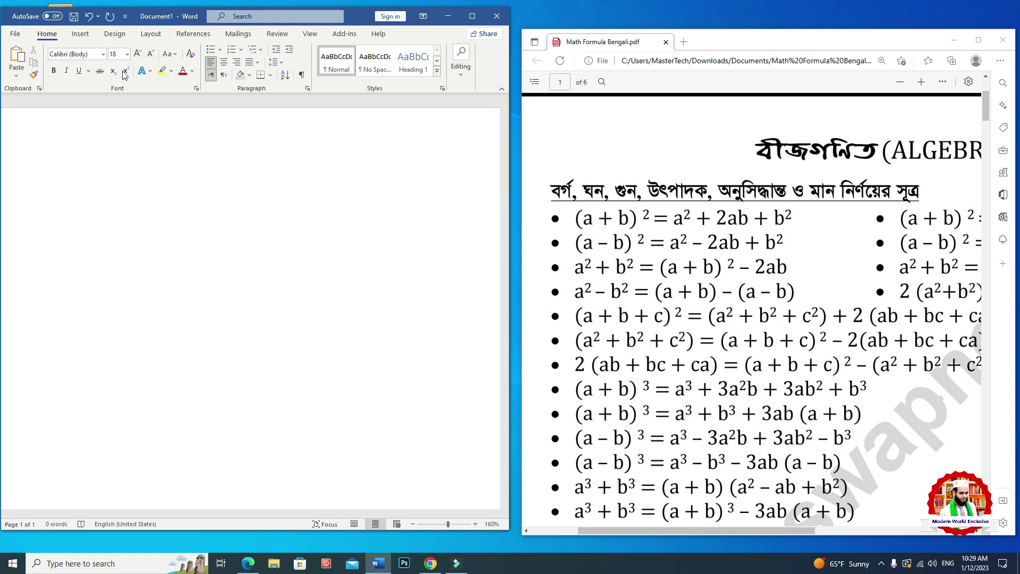
# Insert a blank equation, set its justification to Left, and restore Word beside the PDF
pyautogui.click(79, 35)
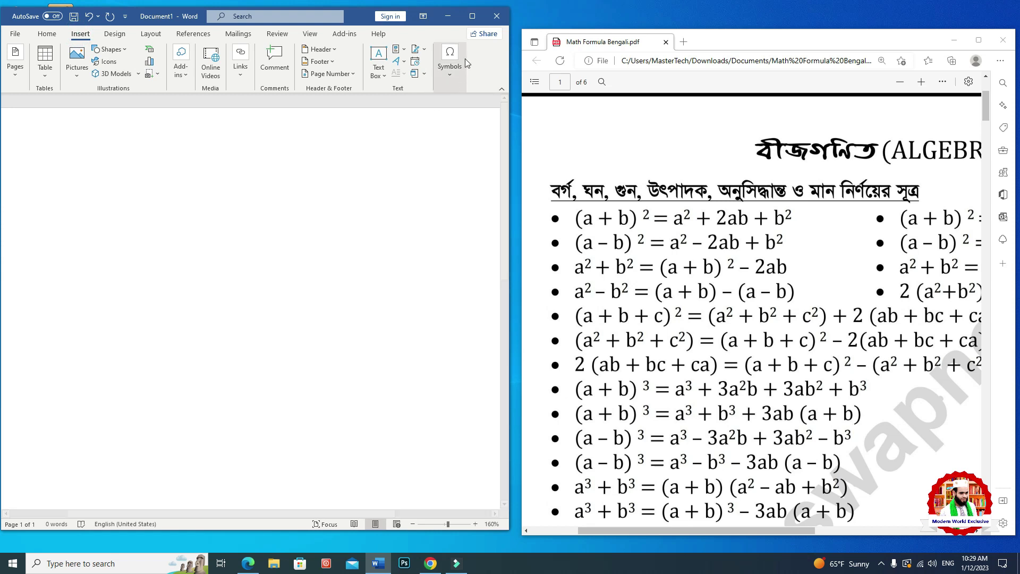
pyautogui.click(454, 78)
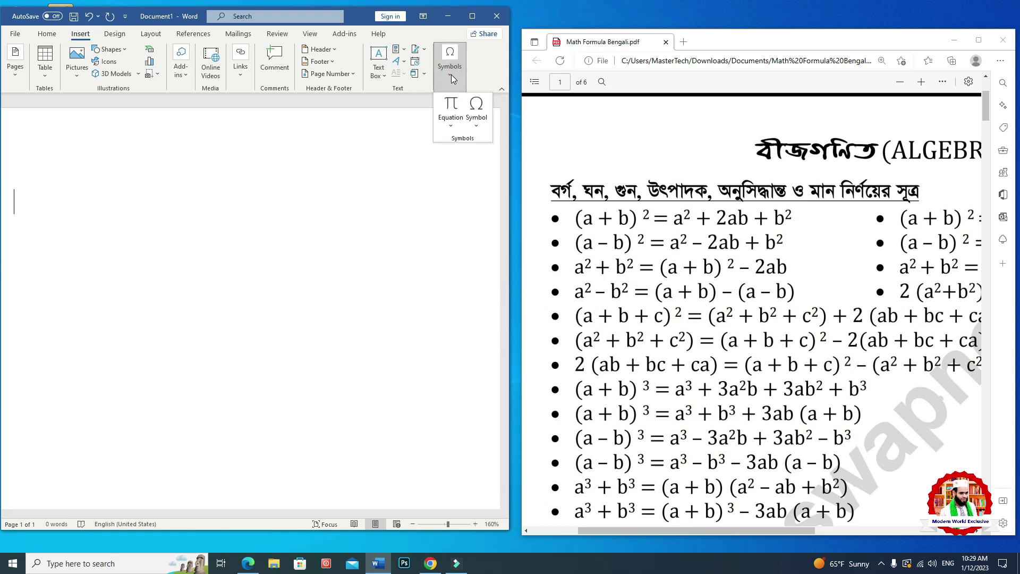
pyautogui.click(473, 16)
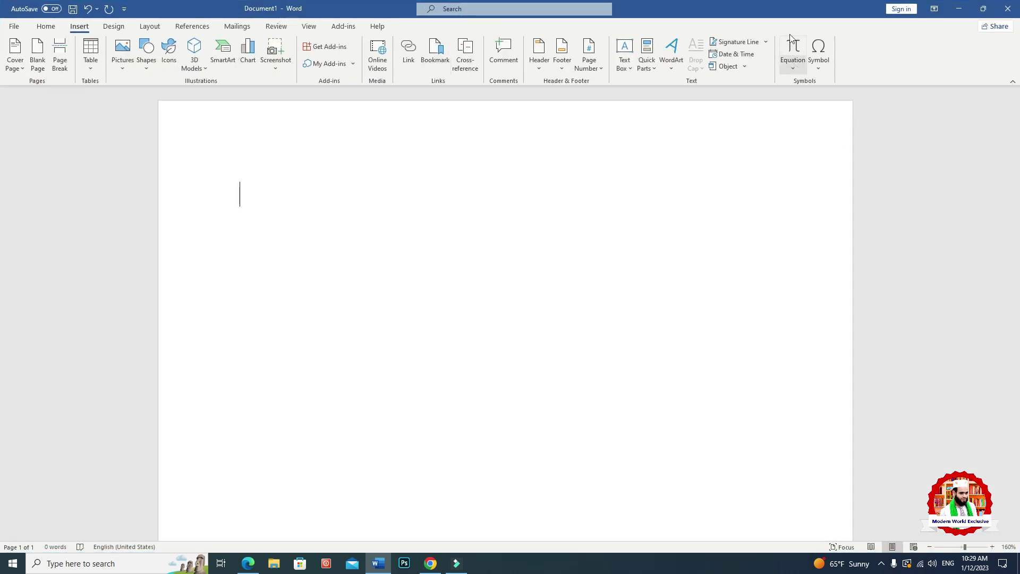
pyautogui.click(792, 48)
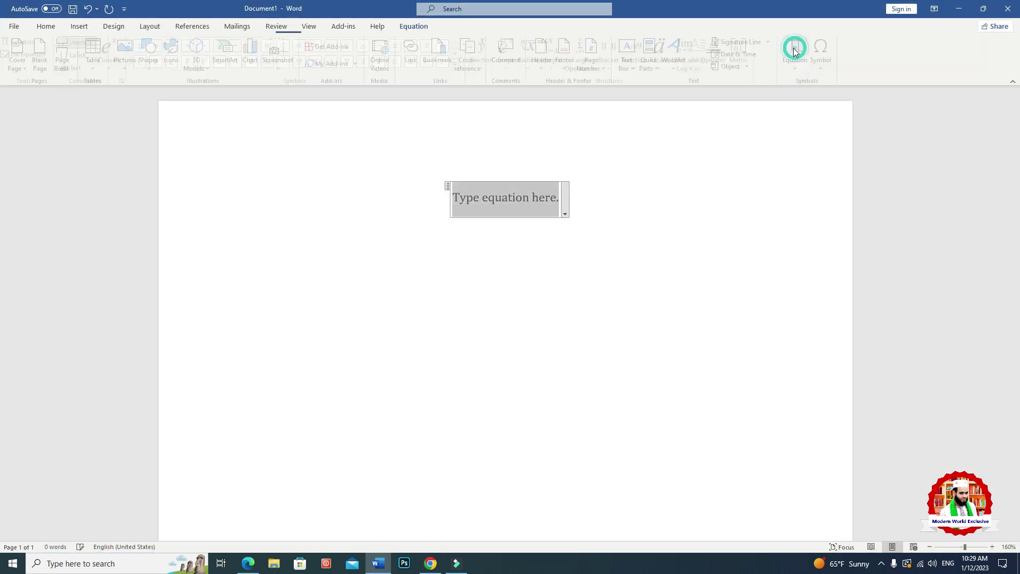
pyautogui.click(982, 9)
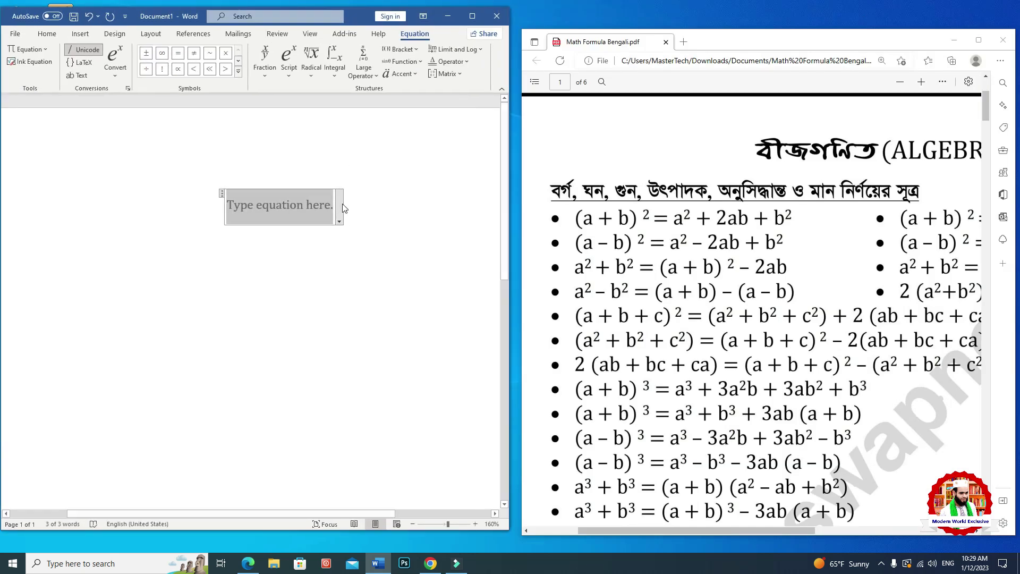
pyautogui.click(463, 16)
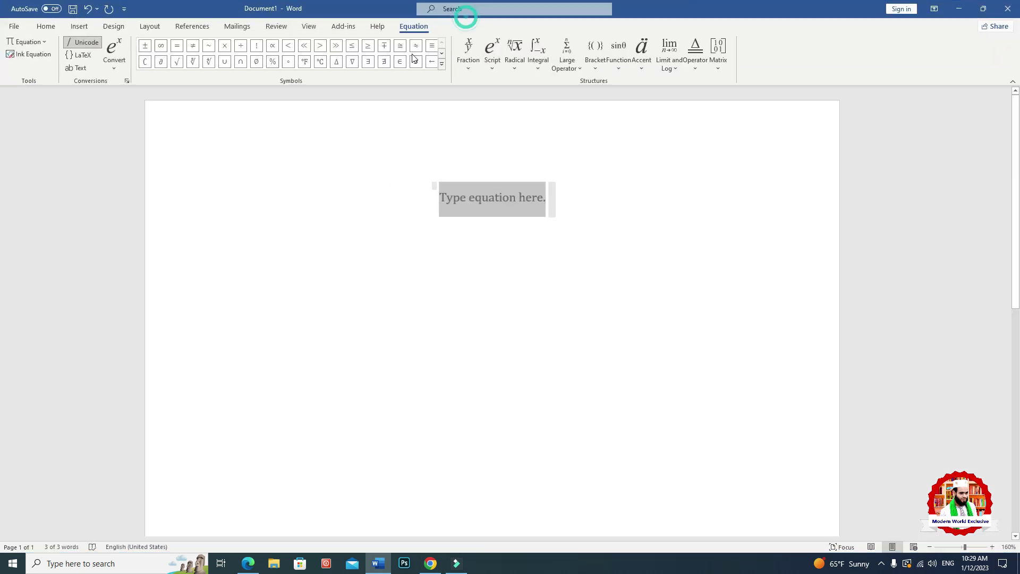
pyautogui.click(565, 212)
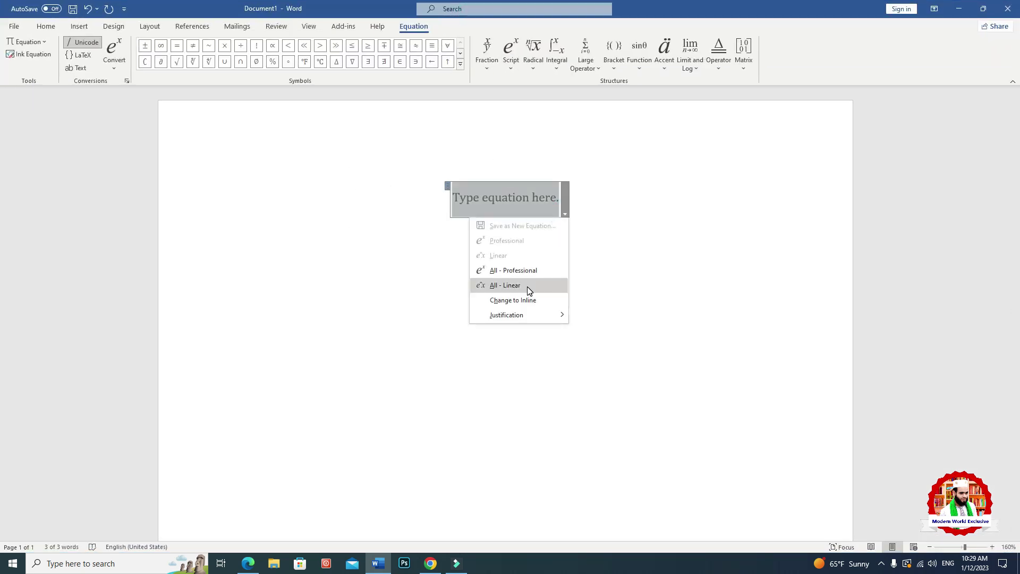
pyautogui.moveTo(507, 315)
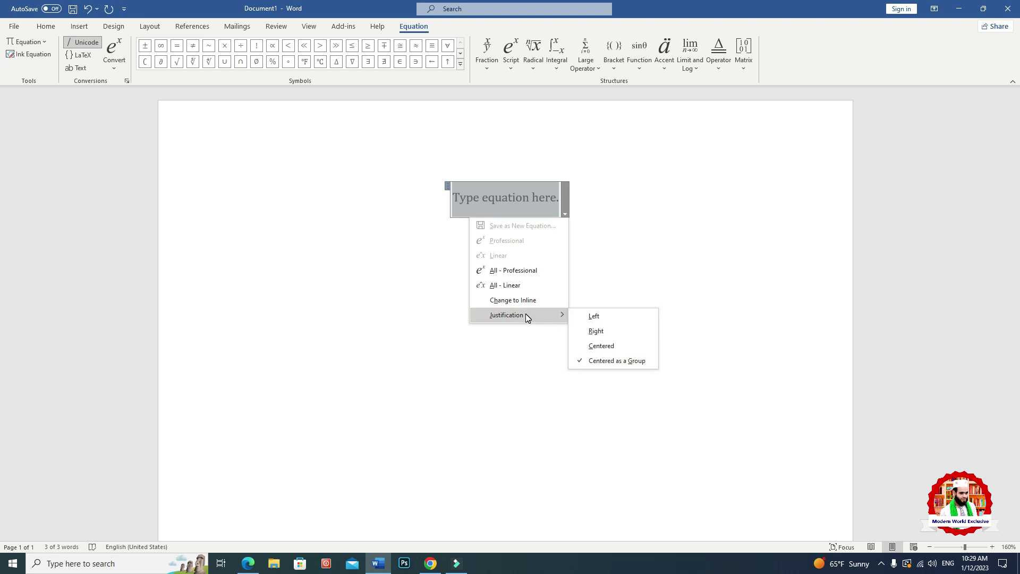
pyautogui.click(607, 317)
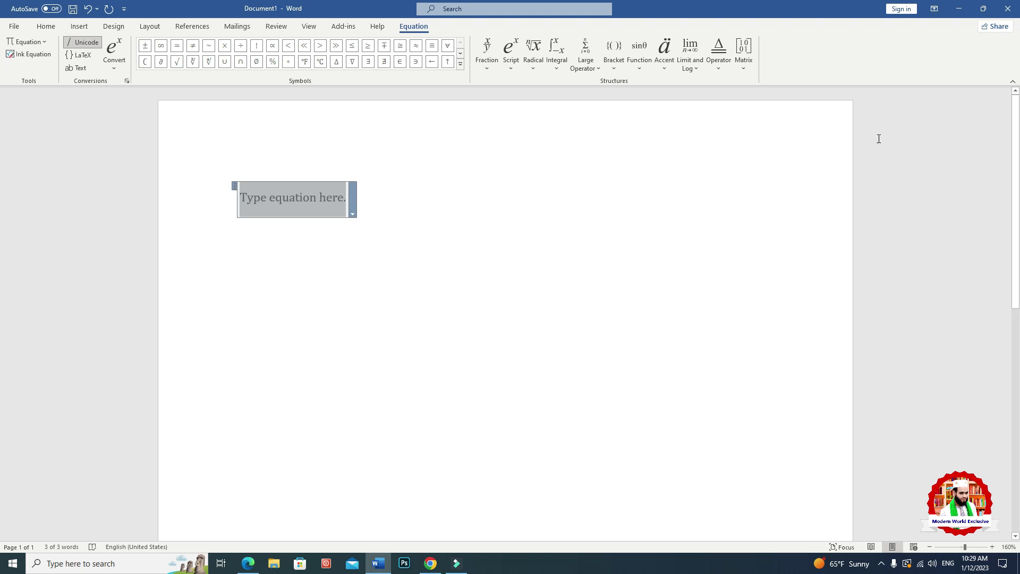
pyautogui.click(987, 8)
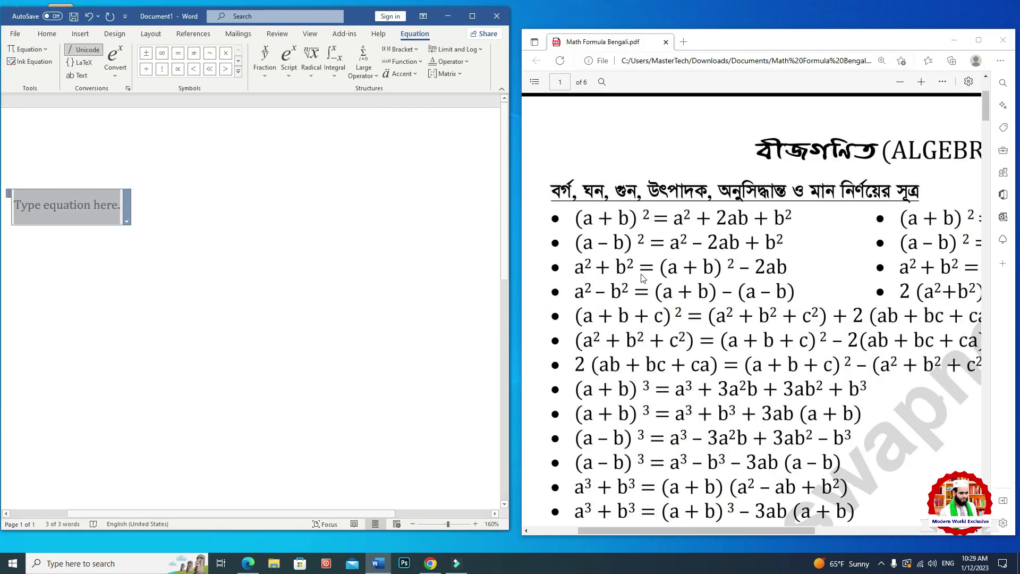
# Insert a Superscript template into the equation and place the cursor before its base
pyautogui.click(268, 71)
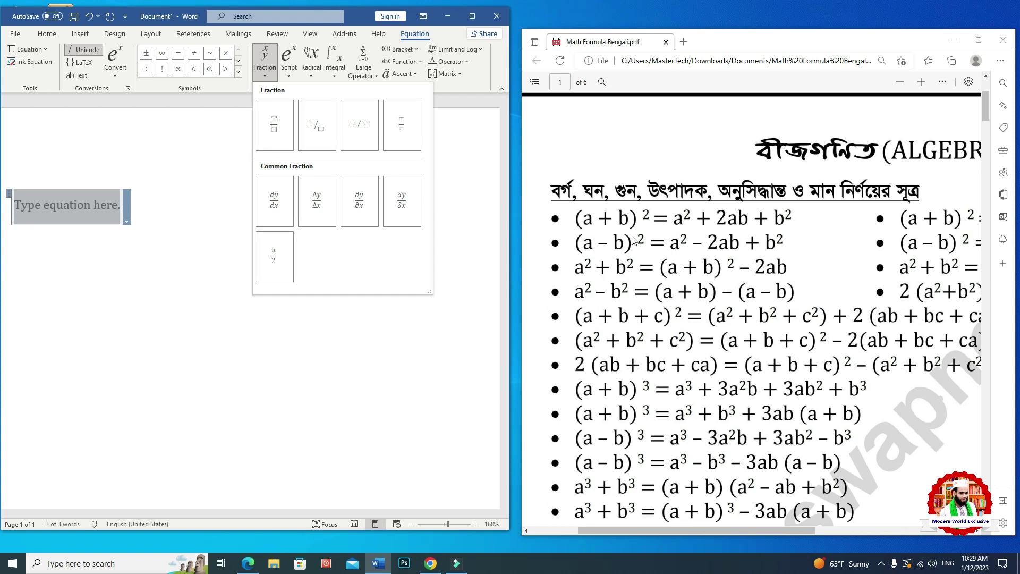
pyautogui.click(84, 210)
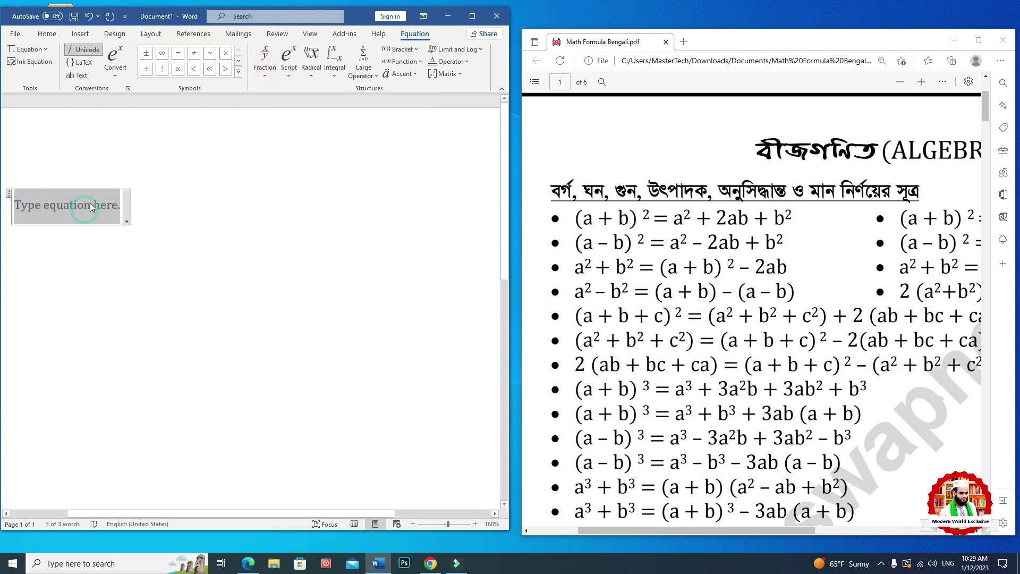
pyautogui.click(287, 71)
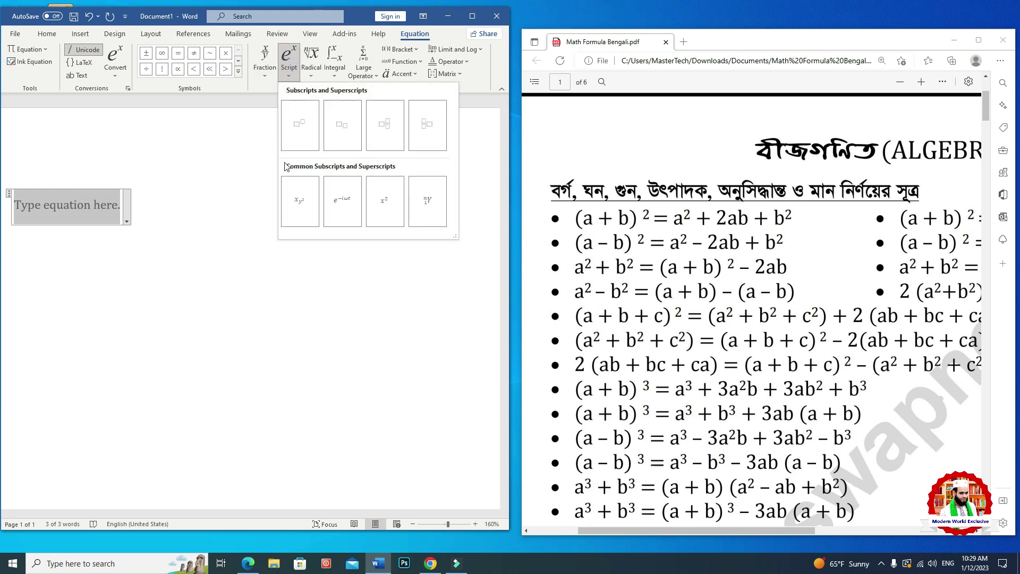
pyautogui.click(301, 132)
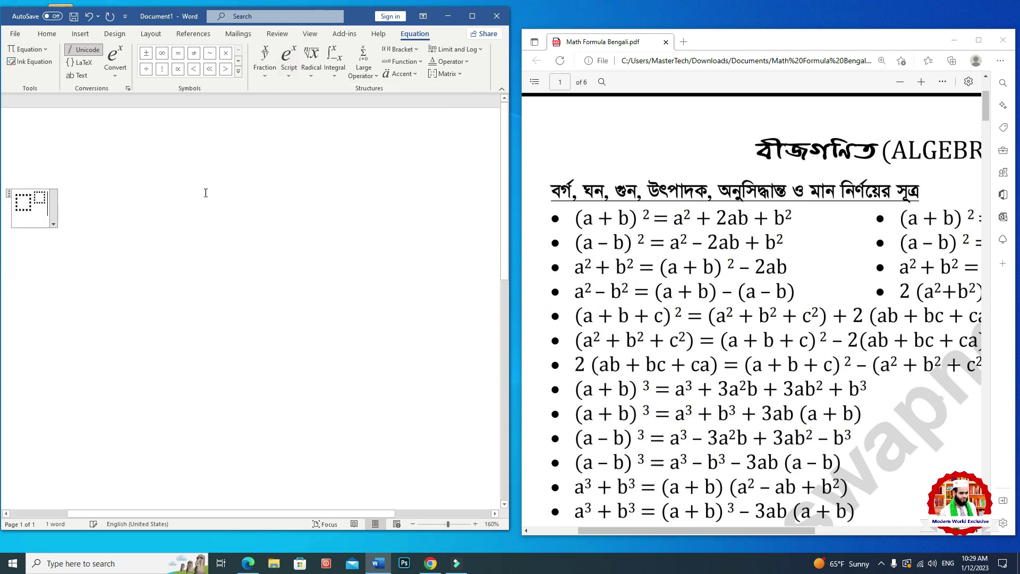
pyautogui.click(29, 206)
pyautogui.click(24, 206)
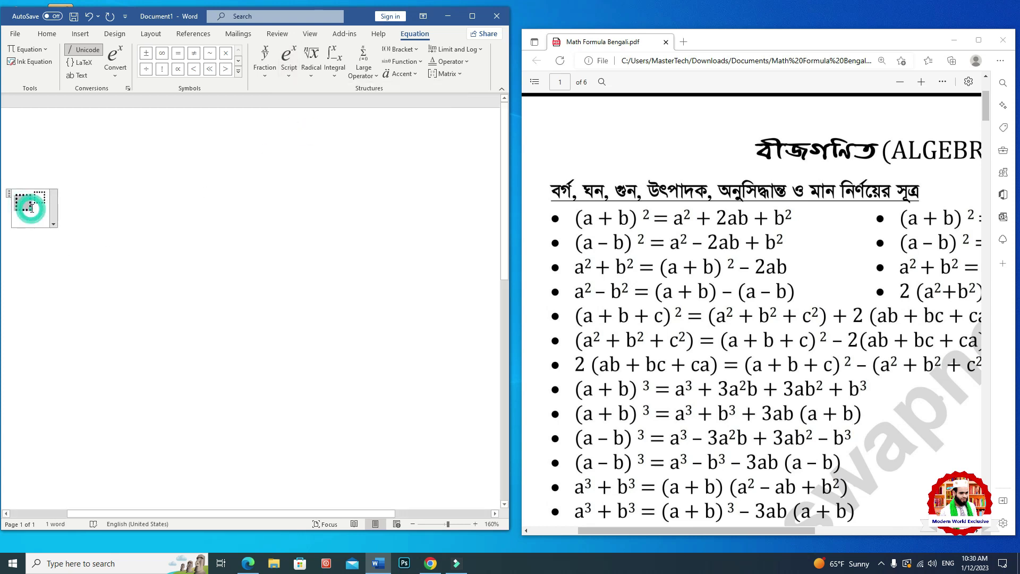
pyautogui.click(15, 205)
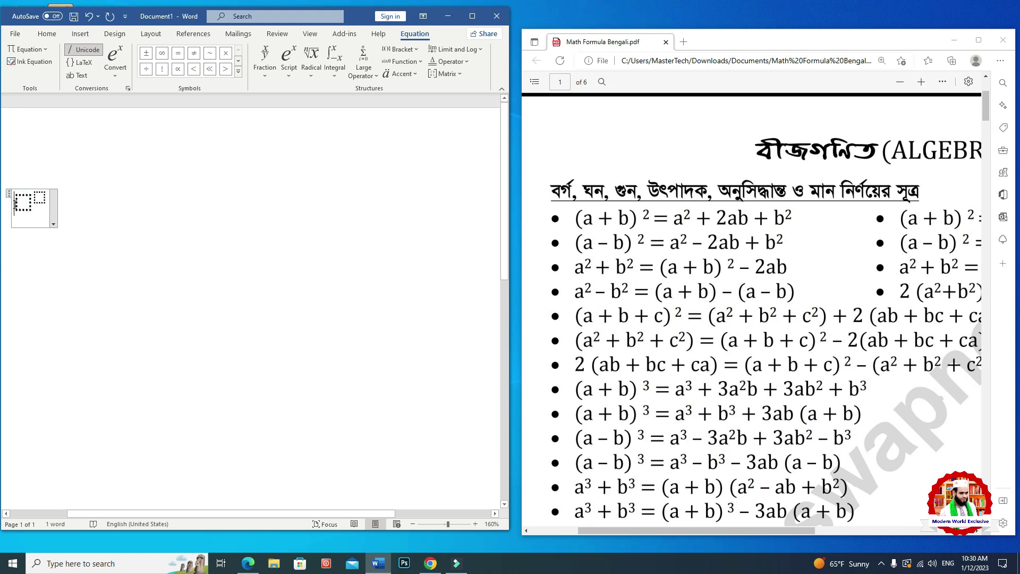
# Build (a + b)² using the superscript's base and exponent slots
pyautogui.write('(')
pyautogui.press('Right')
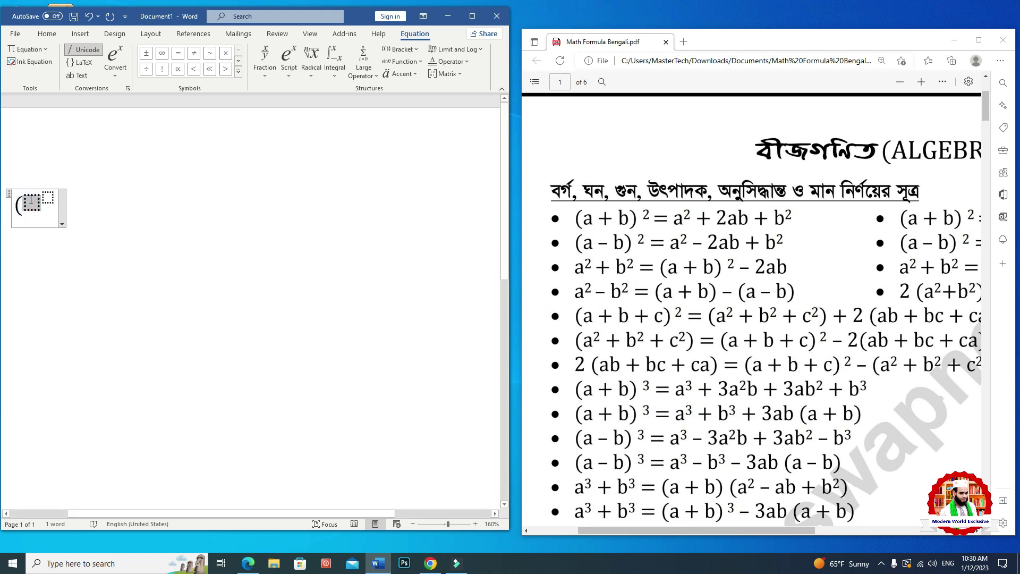
pyautogui.write('a ')
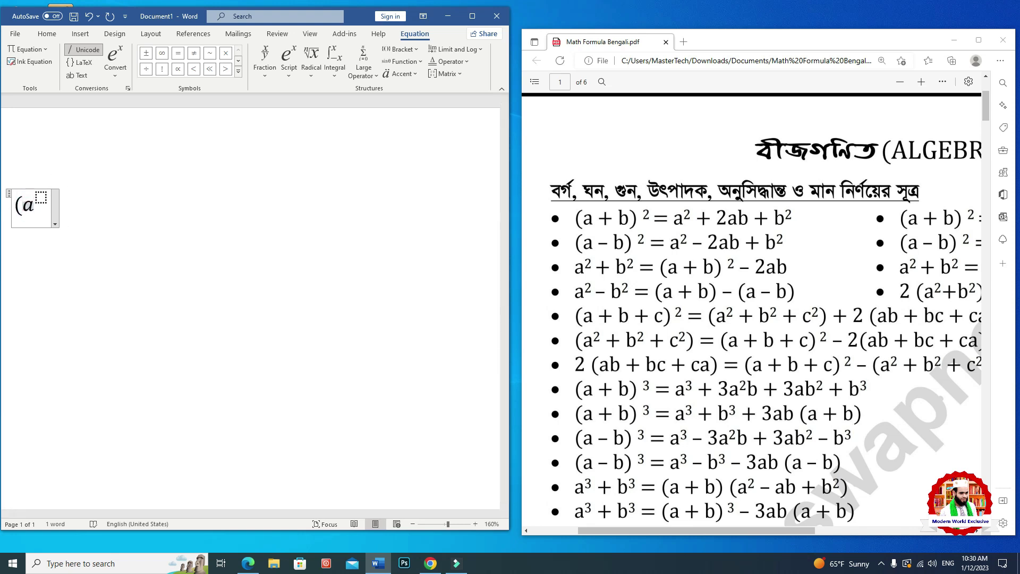
pyautogui.write('+ b')
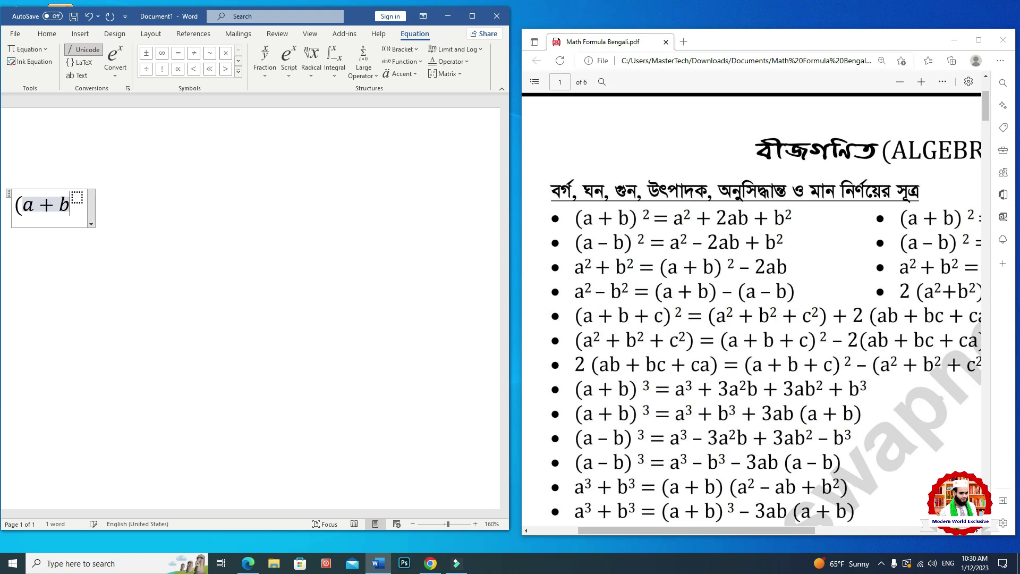
pyautogui.click(76, 197)
pyautogui.write('2')
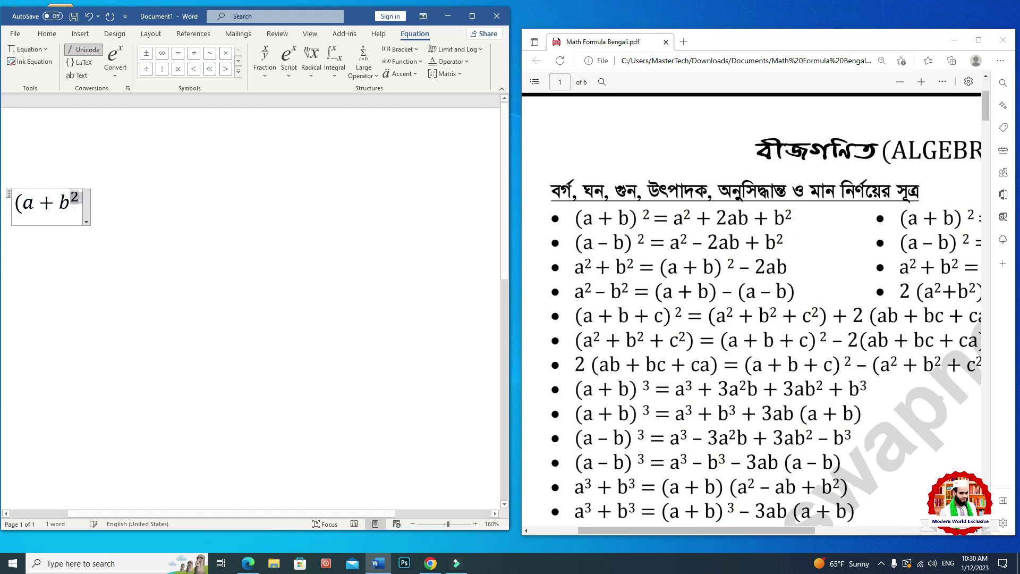
pyautogui.click(71, 204)
pyautogui.write(')')
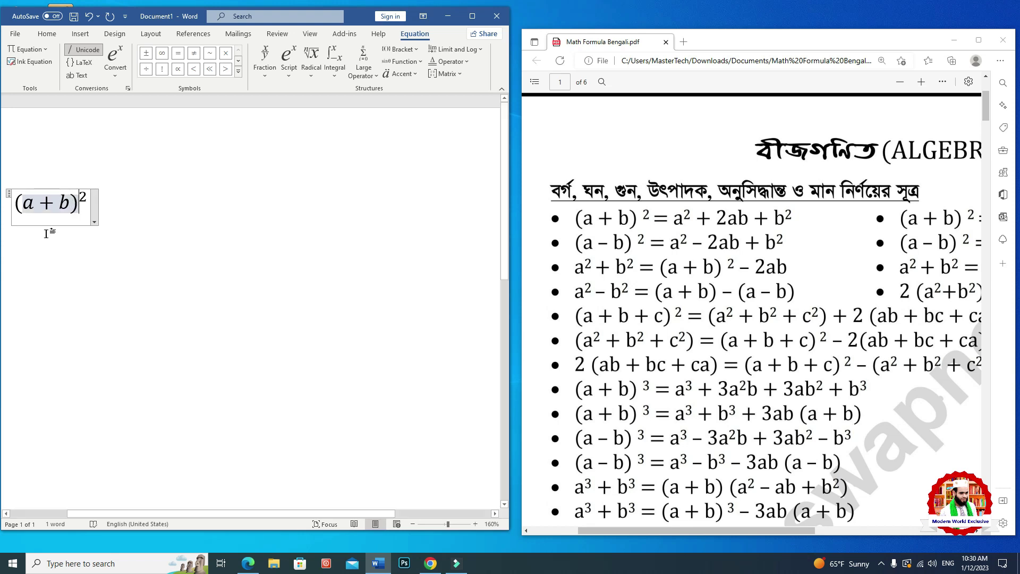
pyautogui.click(88, 201)
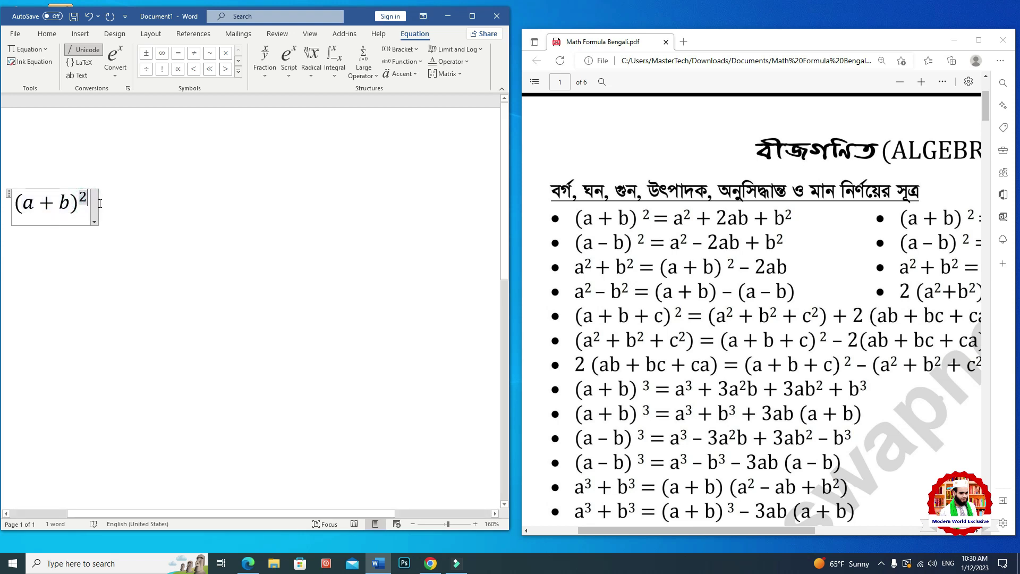
pyautogui.press('Right')
# Type = a after the superscript, correcting mistyped plus and minus signs
pyautogui.write('+')
pyautogui.press('BackSpace')
pyautogui.write('-')
pyautogui.press('BackSpace')
pyautogui.write('= ')
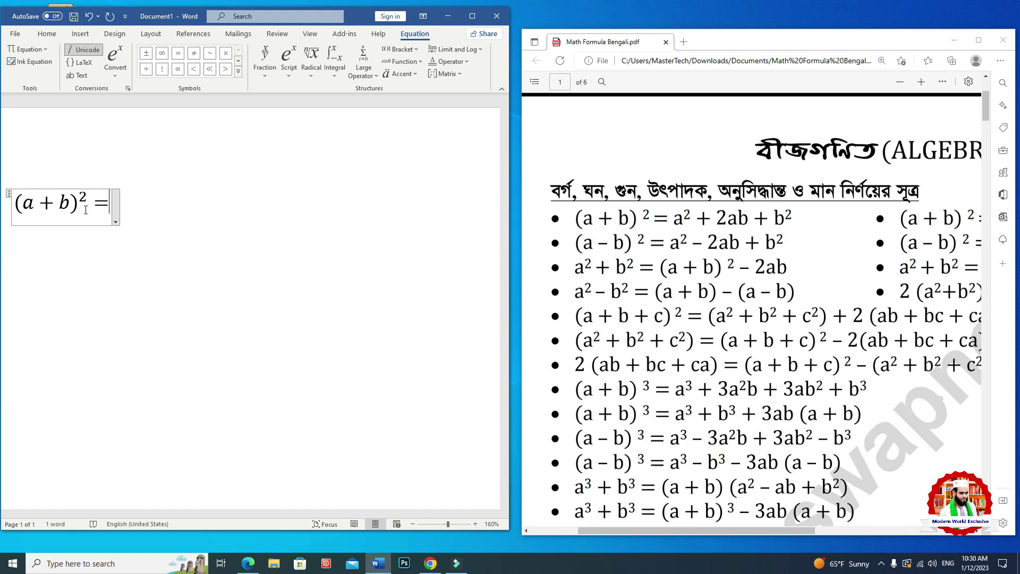
pyautogui.write('a')
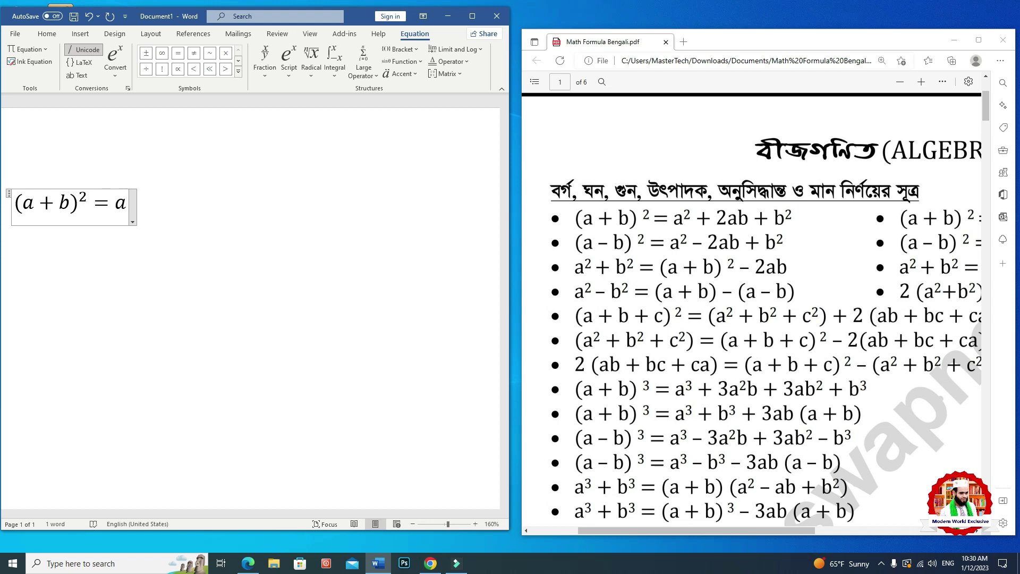
# Replace the stray a with a superscript a² followed by + 2ab +
pyautogui.press('BackSpace')
pyautogui.click(287, 63)
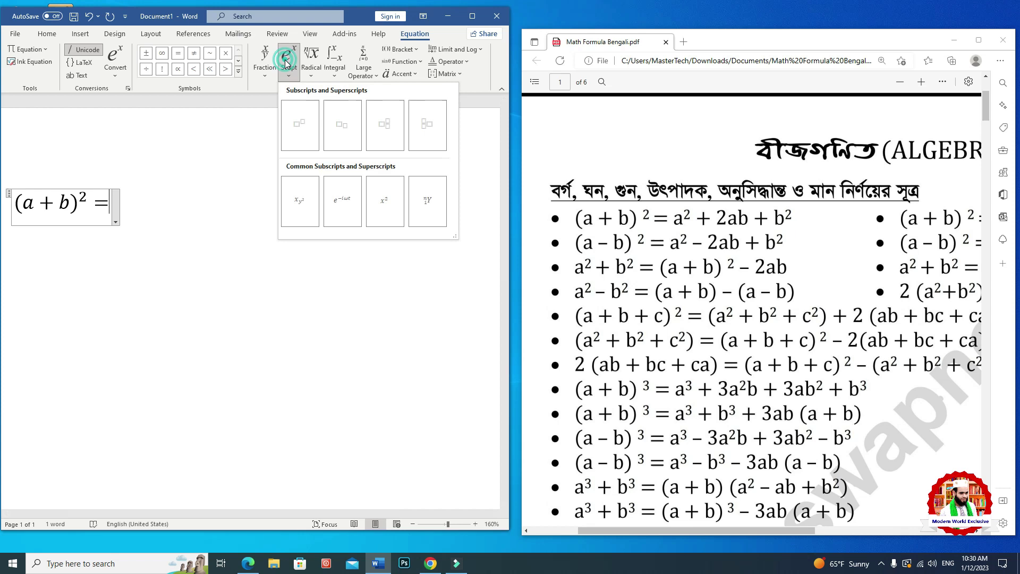
pyautogui.click(300, 126)
pyautogui.click(124, 203)
pyautogui.write('a')
pyautogui.click(133, 198)
pyautogui.write('2')
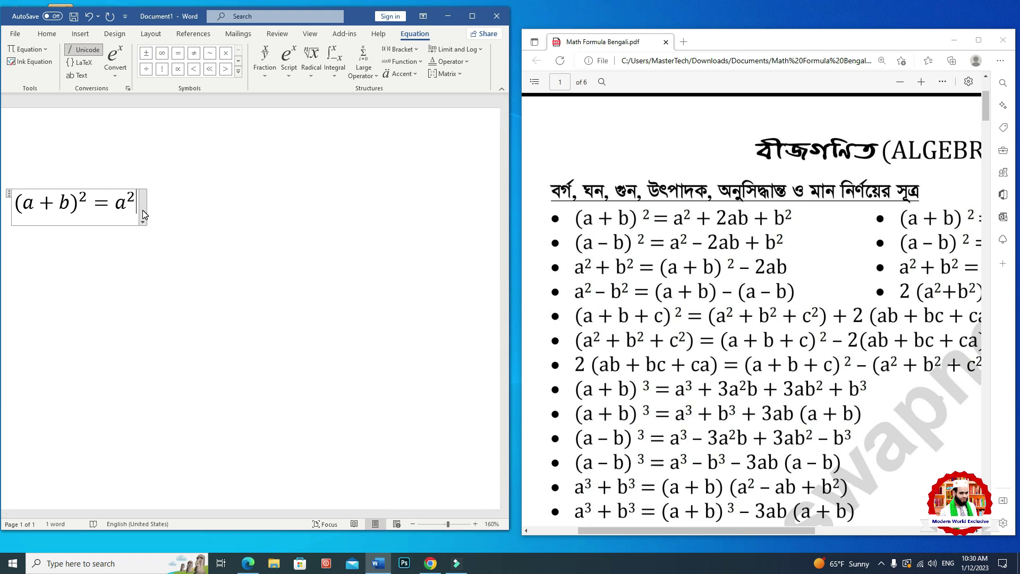
pyautogui.write('=')
pyautogui.press('BackSpace')
pyautogui.write('+ ')
pyautogui.write('2ab +')
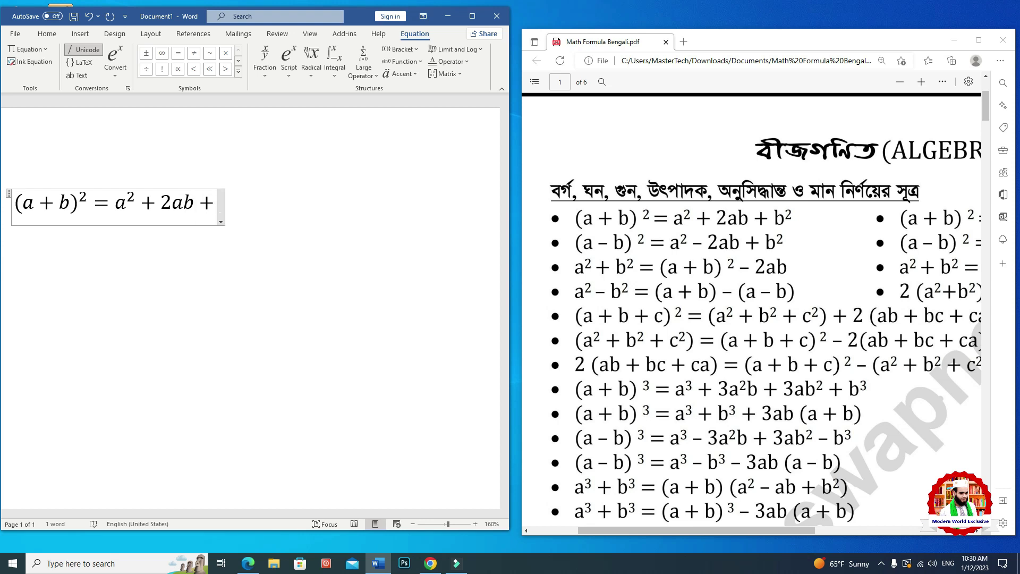
# Add a superscript b² to end the equation, then start a new line below
pyautogui.click(288, 62)
pyautogui.click(306, 129)
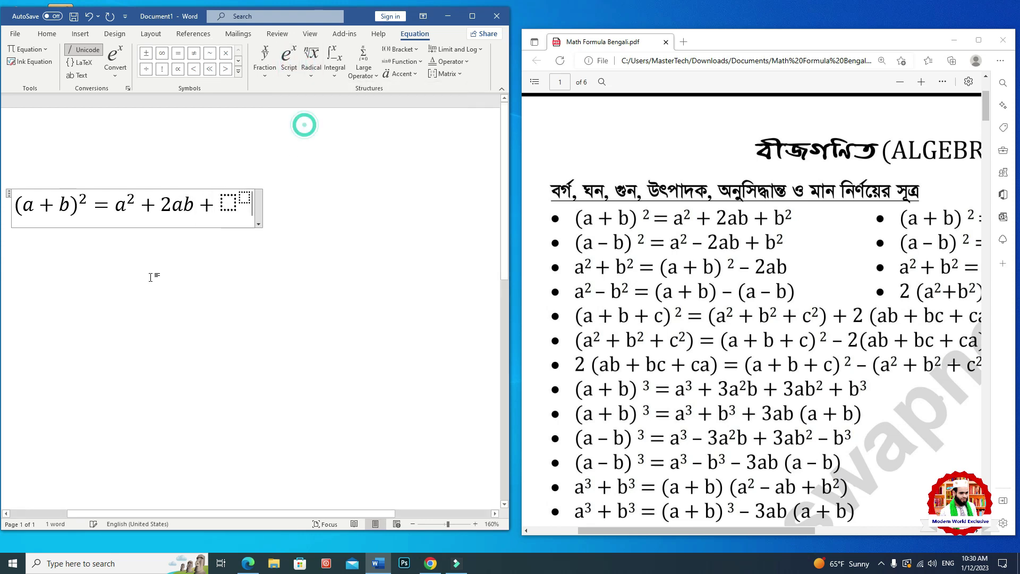
pyautogui.click(228, 203)
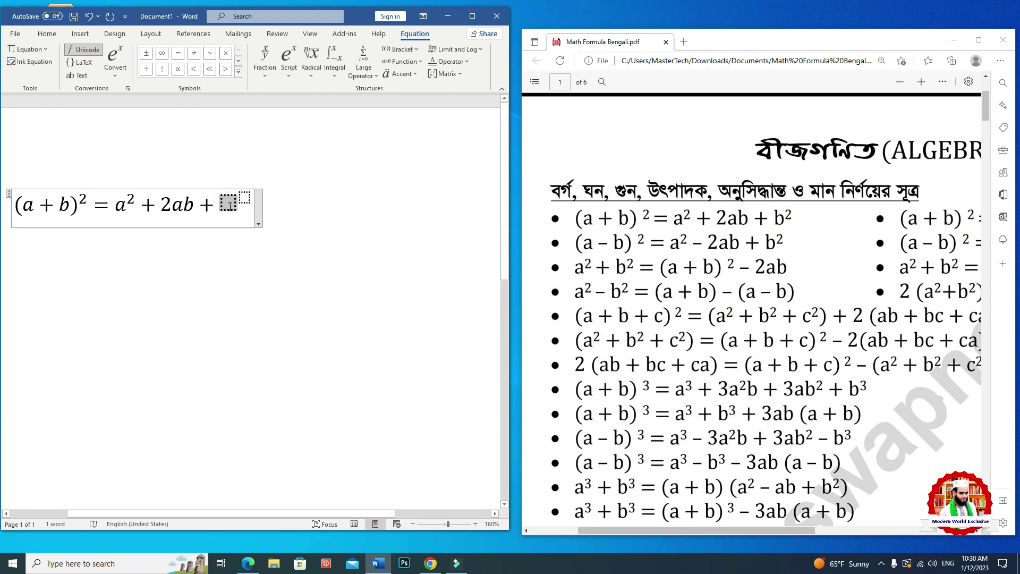
pyautogui.write('b')
pyautogui.click(237, 198)
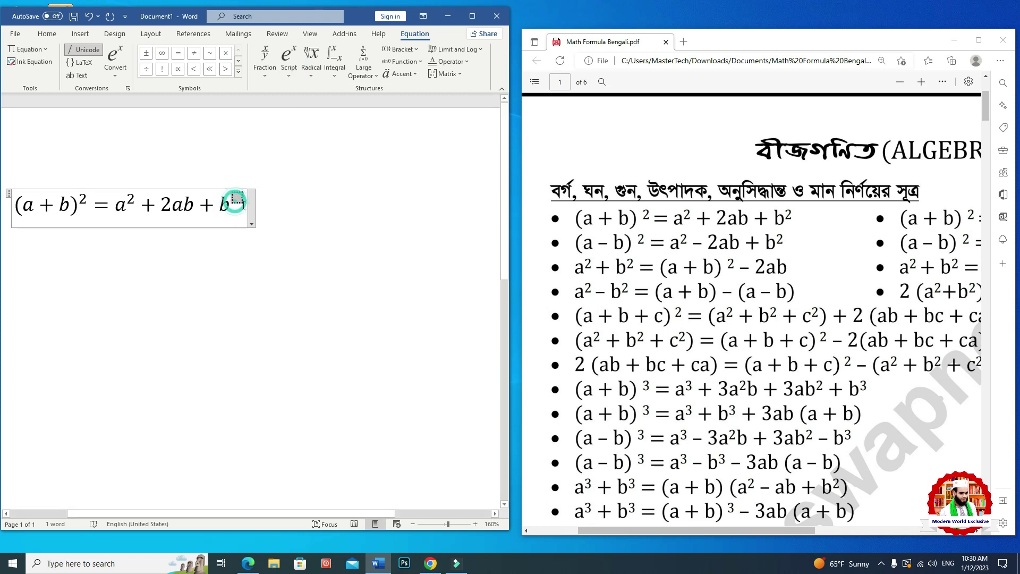
pyautogui.write('2')
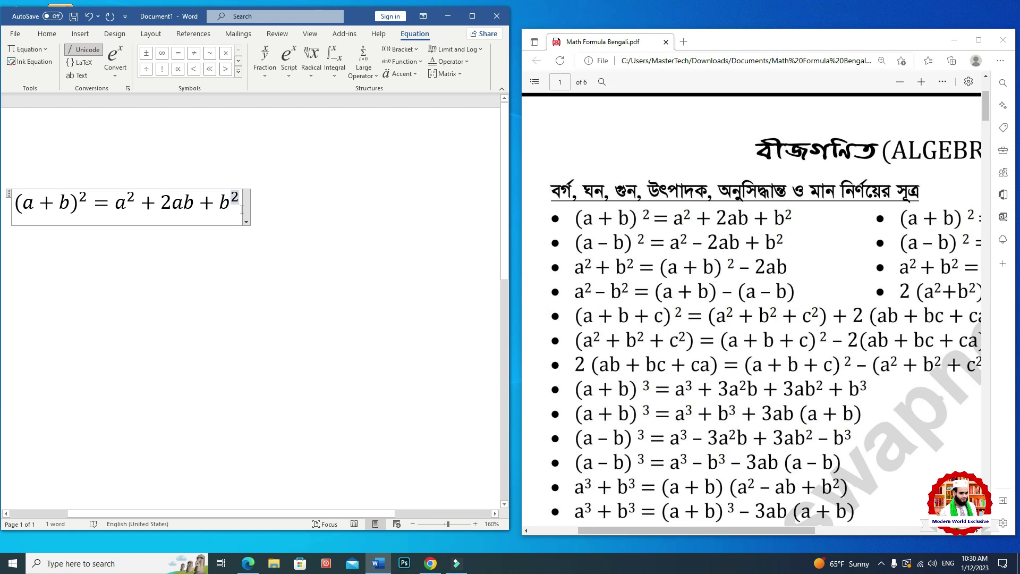
pyautogui.click(244, 212)
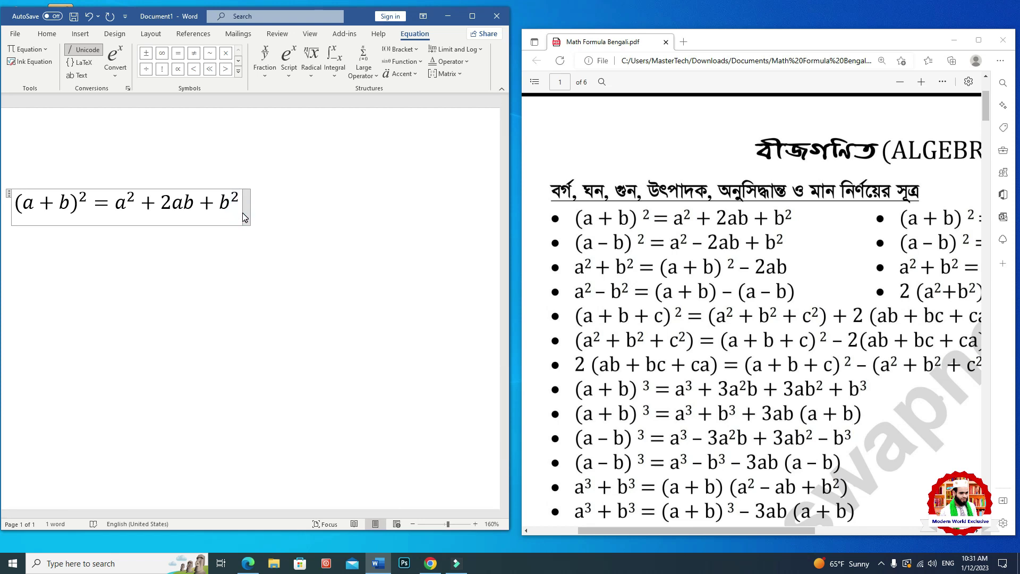
pyautogui.click(242, 213)
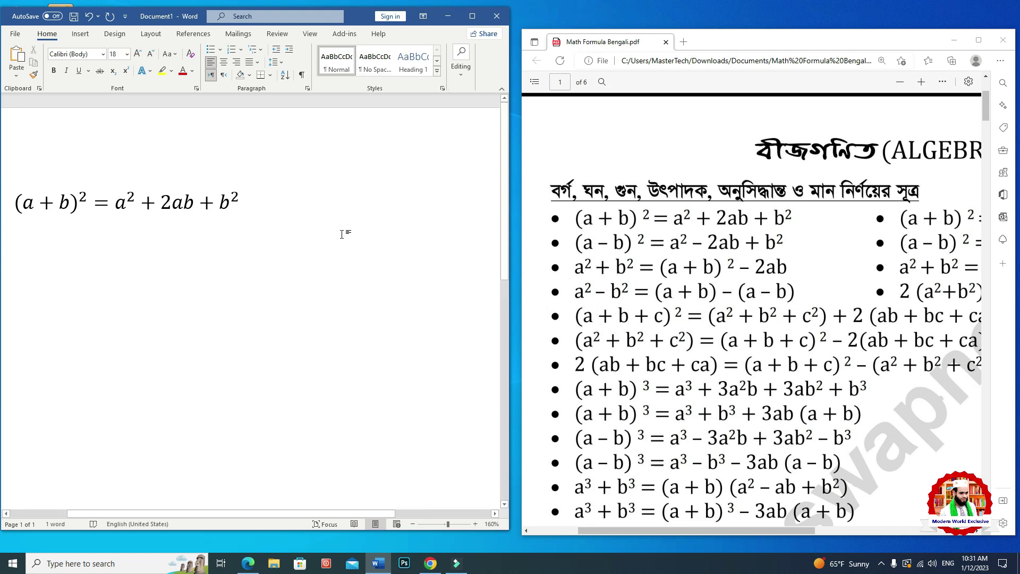
pyautogui.press('Return')
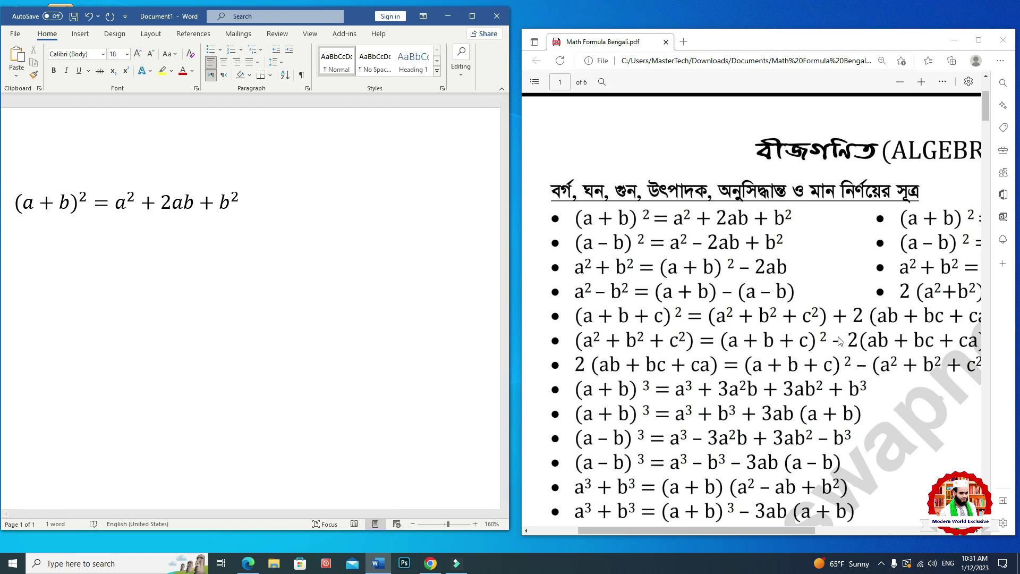
# Scroll the formula PDF to the ab squared-fractions formula and restore it beside Word
pyautogui.click(978, 40)
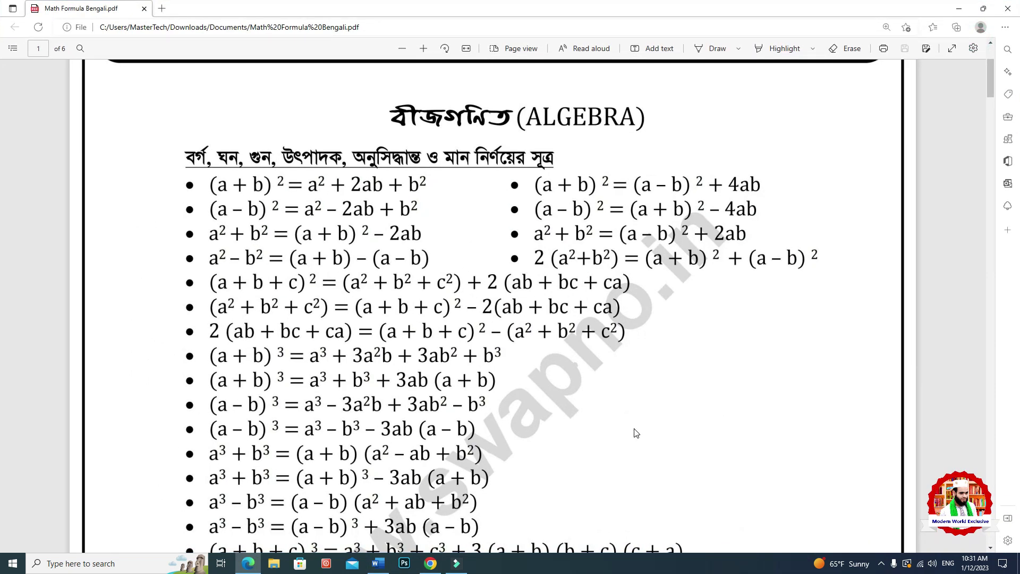
pyautogui.scroll(-5, 628, 431)
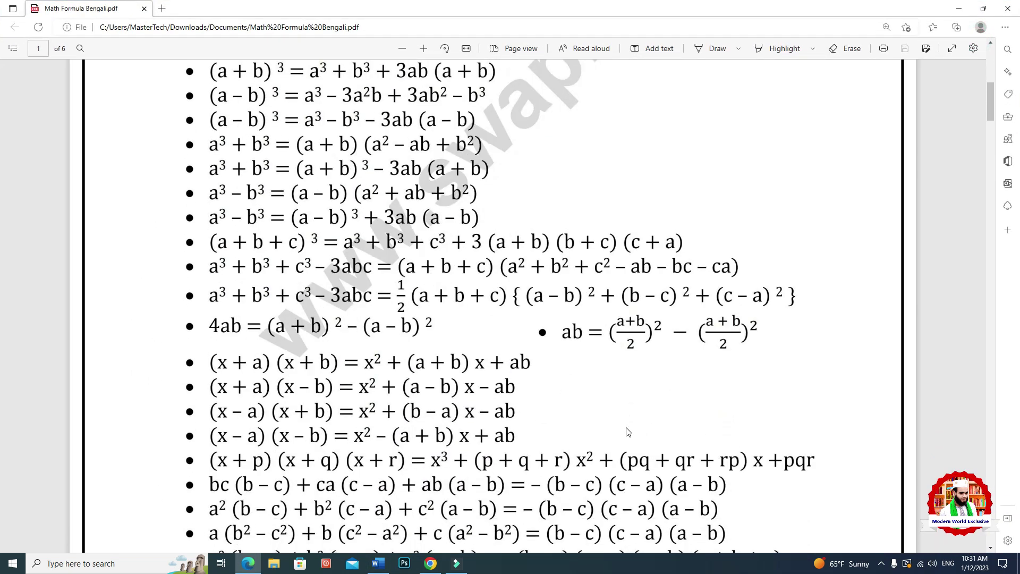
pyautogui.scroll(-3, 628, 431)
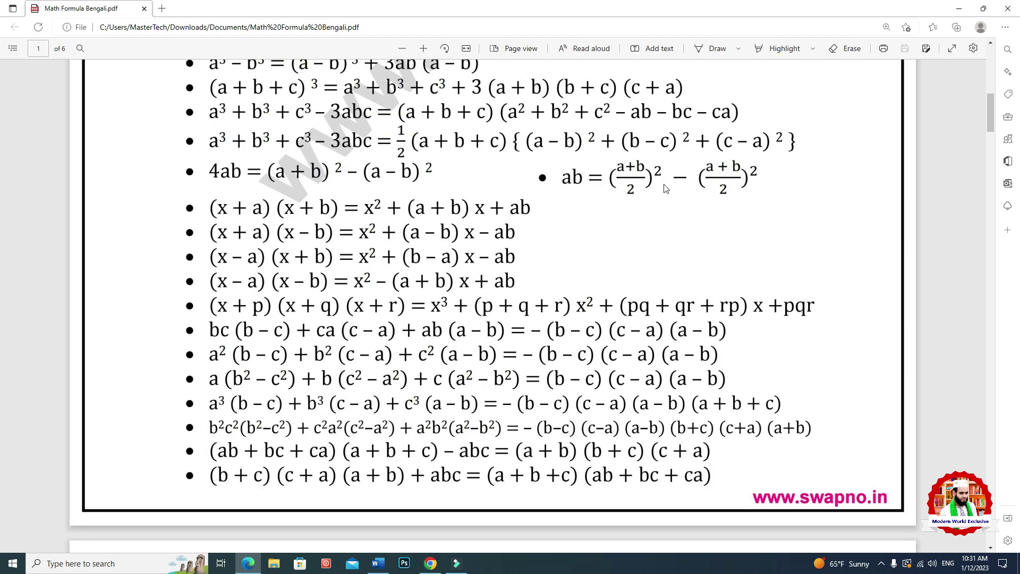
pyautogui.click(984, 9)
pyautogui.moveTo(740, 531); pyautogui.dragTo(930, 531)
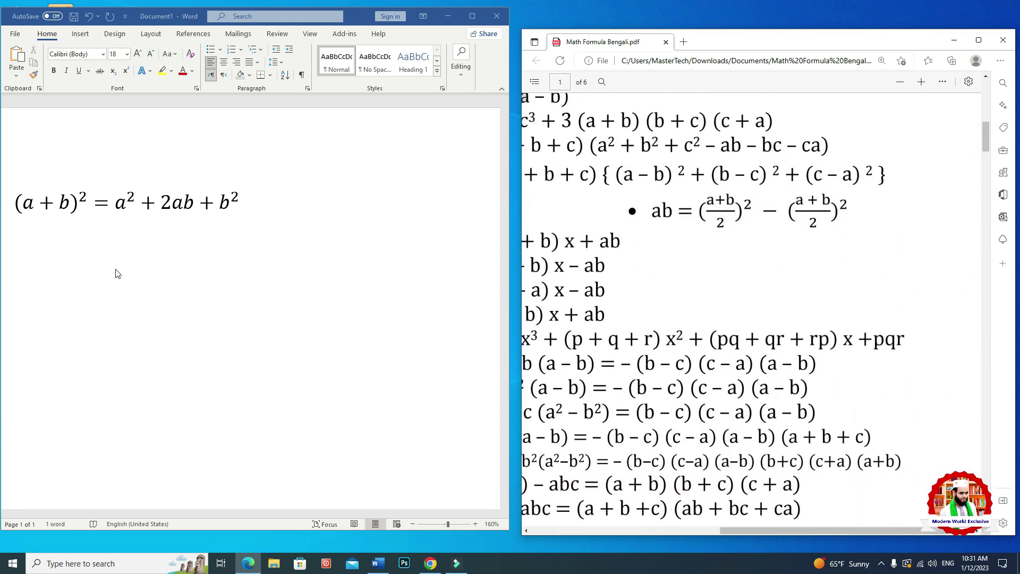
# Type ab on the empty line, select it, and convert it into an equation
pyautogui.click(45, 231)
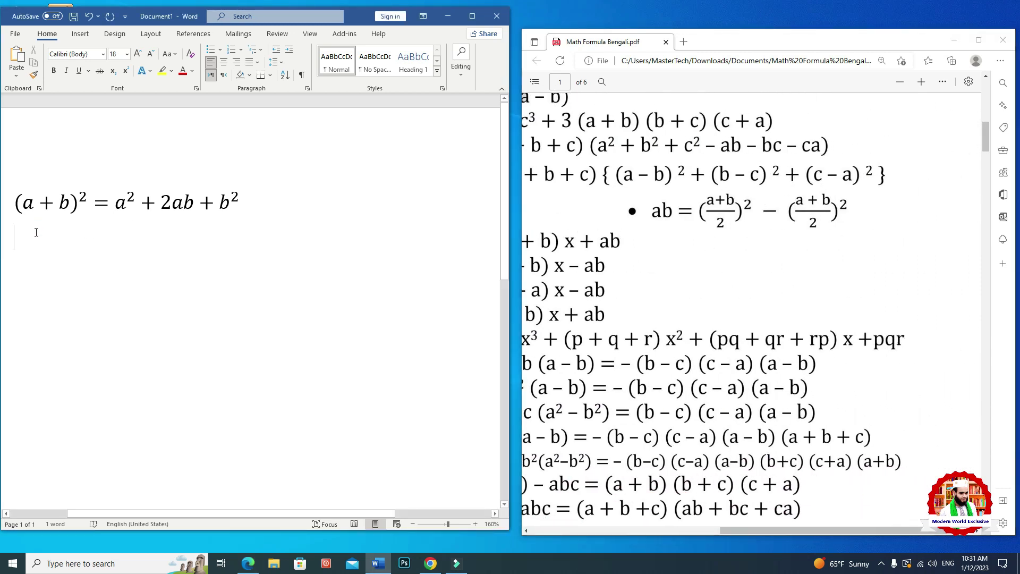
pyautogui.write('ab=')
pyautogui.moveTo(59, 240); pyautogui.dragTo(14, 241)
pyautogui.click(472, 16)
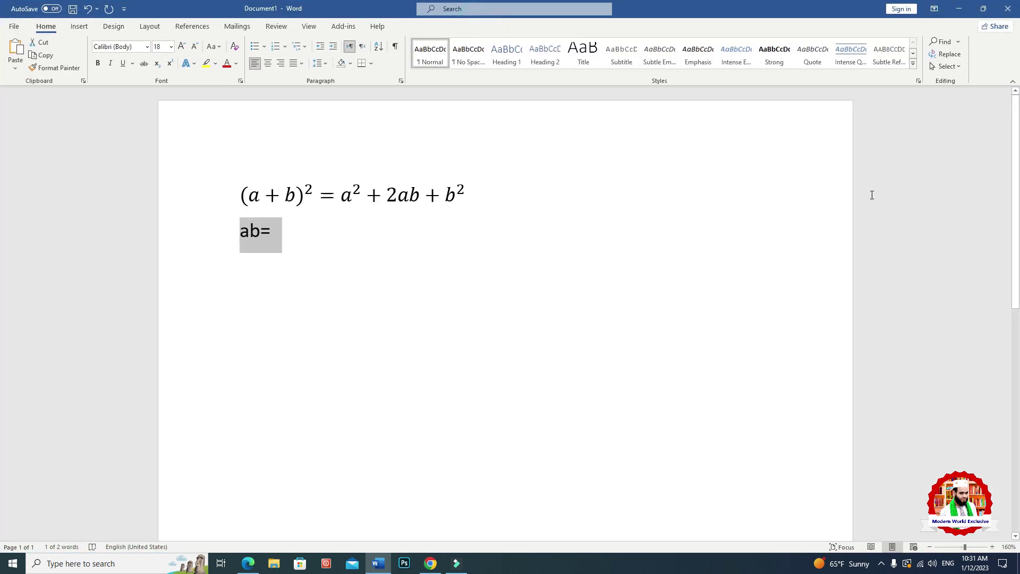
pyautogui.click(80, 27)
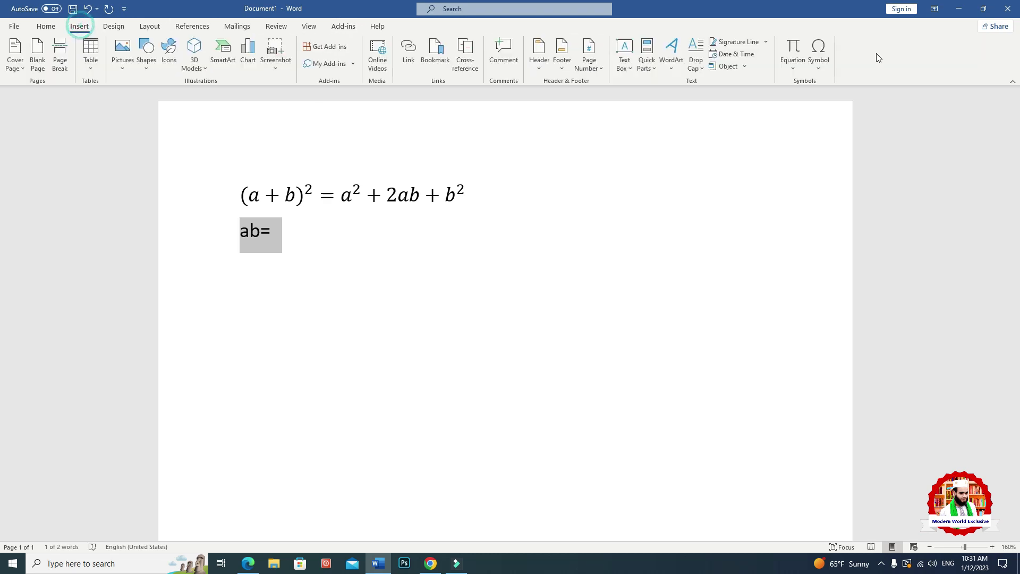
pyautogui.click(792, 47)
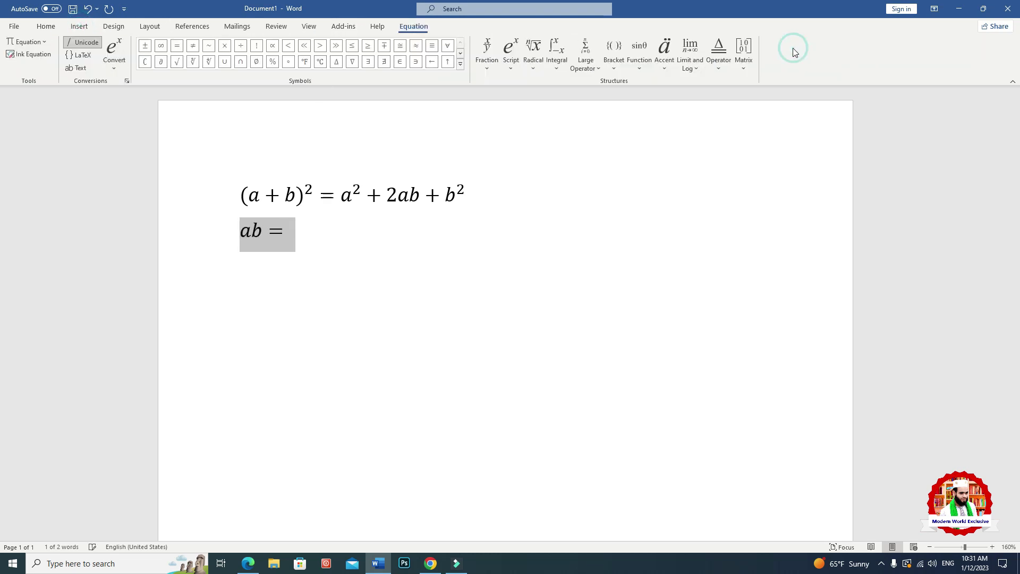
pyautogui.click(288, 231)
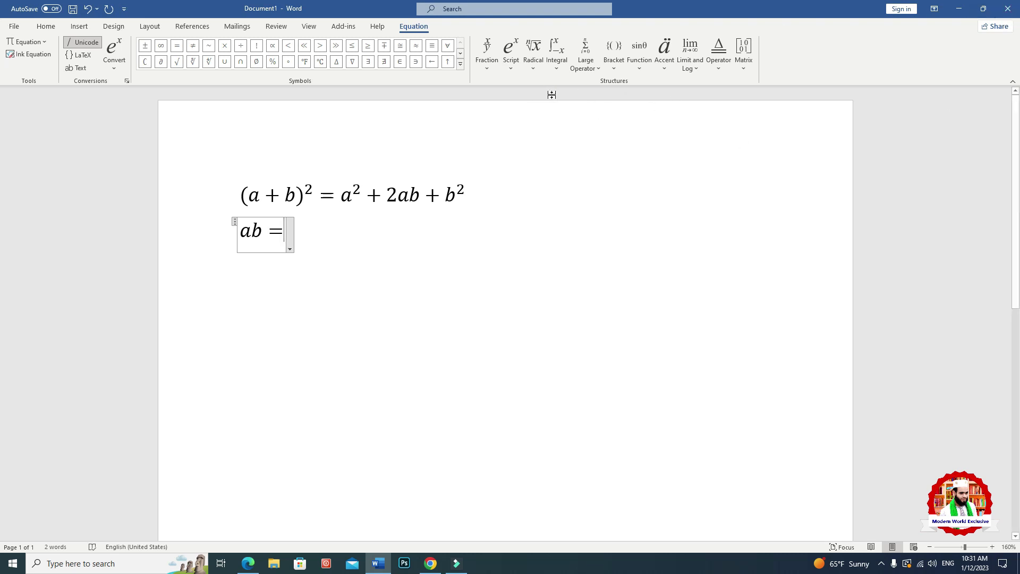
# Insert a stacked fraction with a + b over 2 after ab =
pyautogui.click(485, 58)
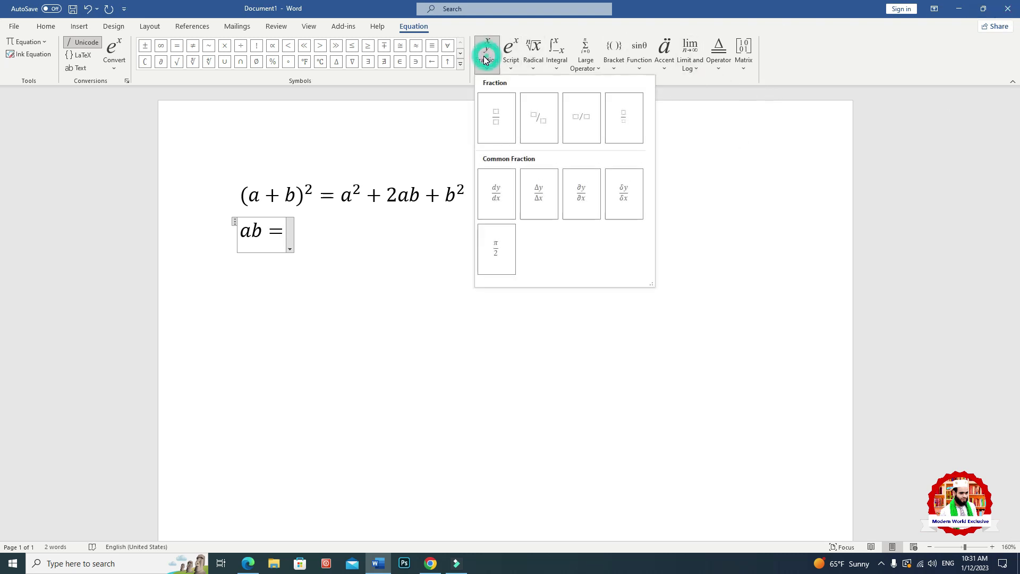
pyautogui.click(498, 118)
pyautogui.click(983, 9)
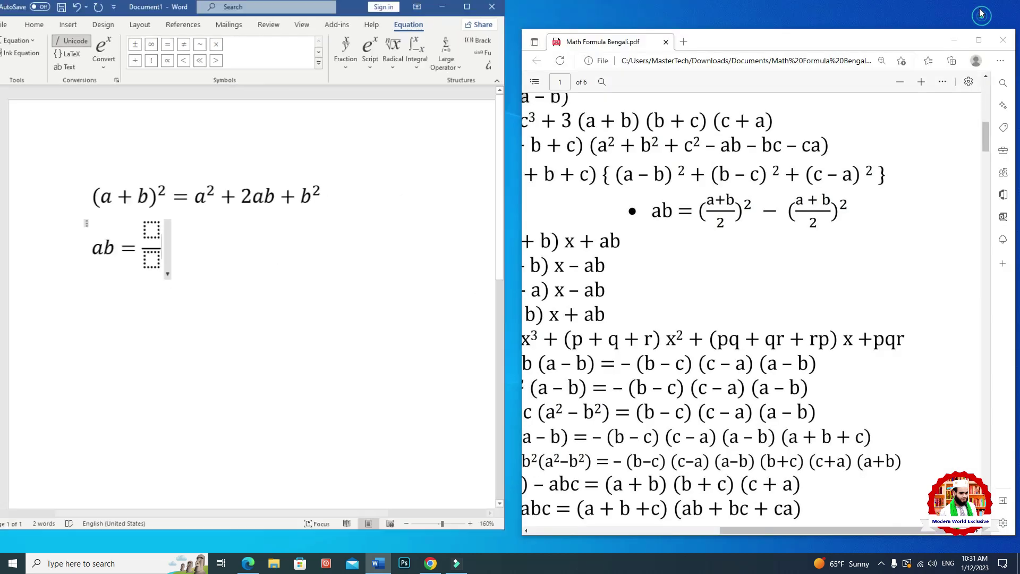
pyautogui.click(78, 238)
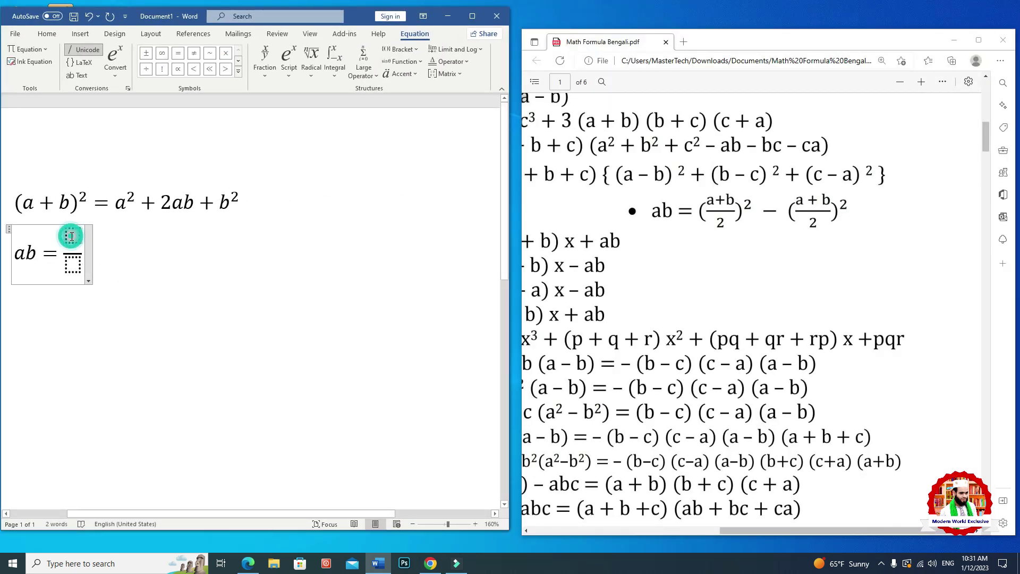
pyautogui.write('a + ')
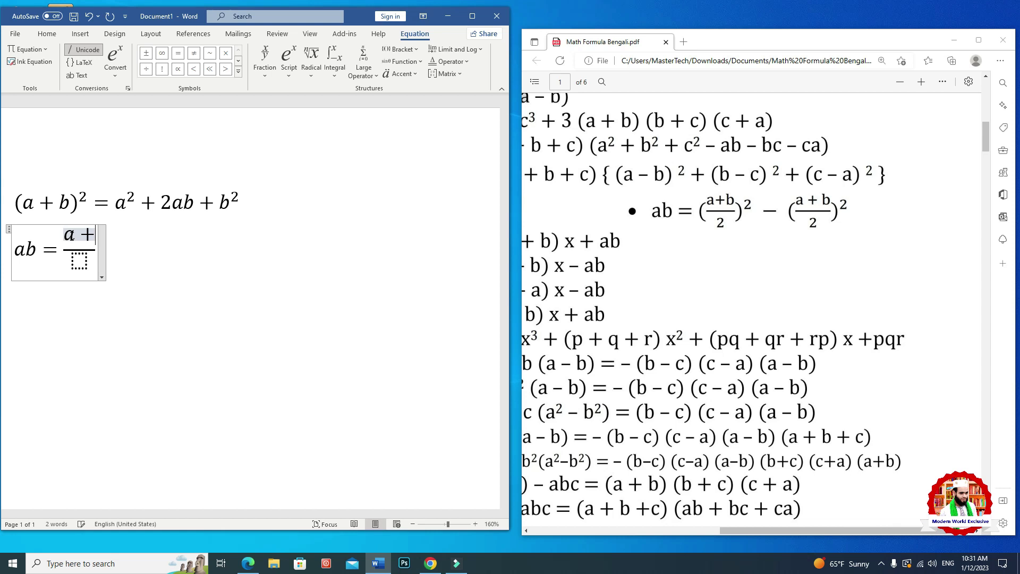
pyautogui.write('b')
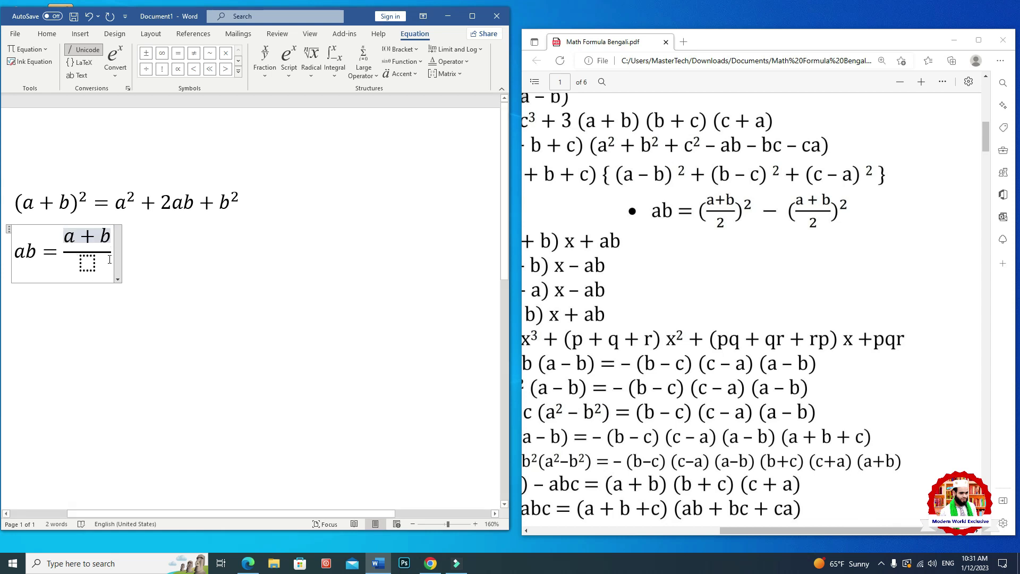
pyautogui.click(87, 264)
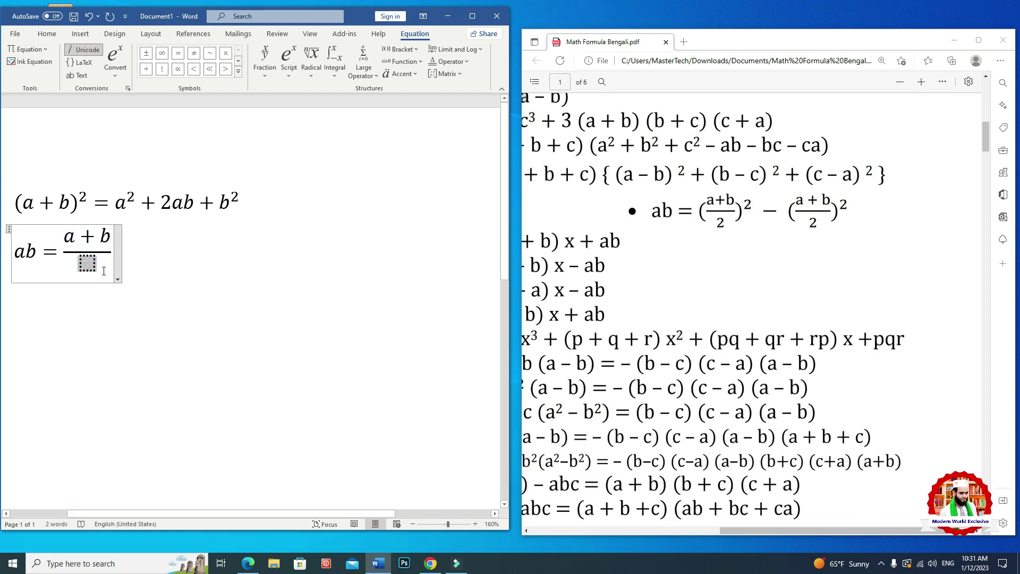
pyautogui.write('2')
# Wrap the fraction (a + b)/2 in opening and closing parentheses
pyautogui.click(62, 253)
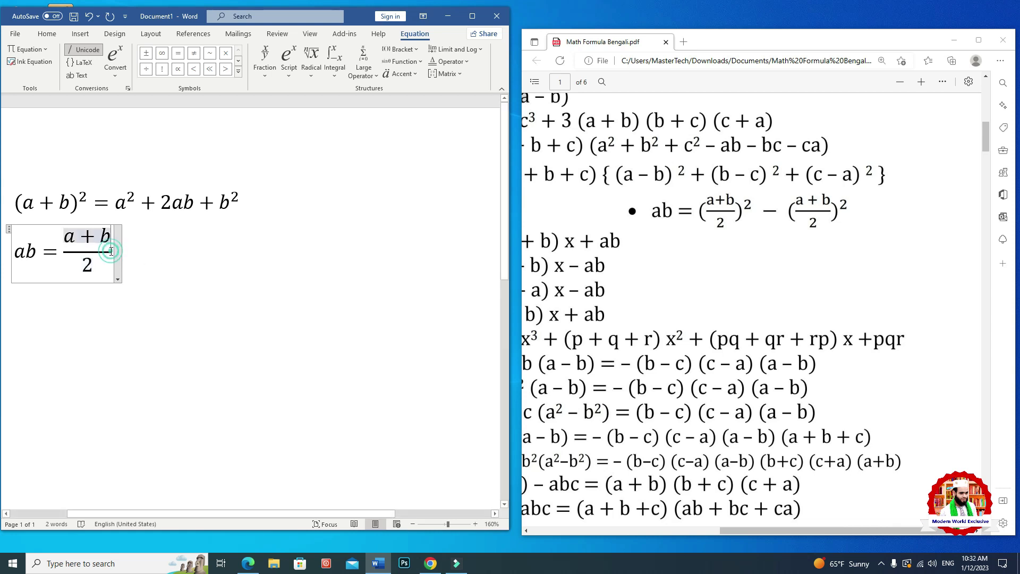
pyautogui.click(62, 252)
pyautogui.write('(')
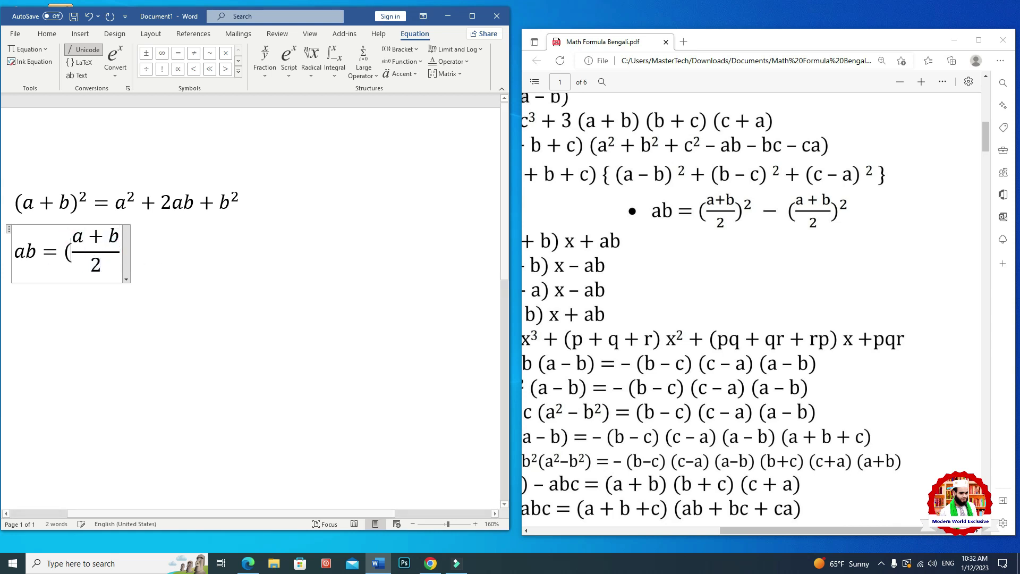
pyautogui.click(121, 250)
pyautogui.write(')')
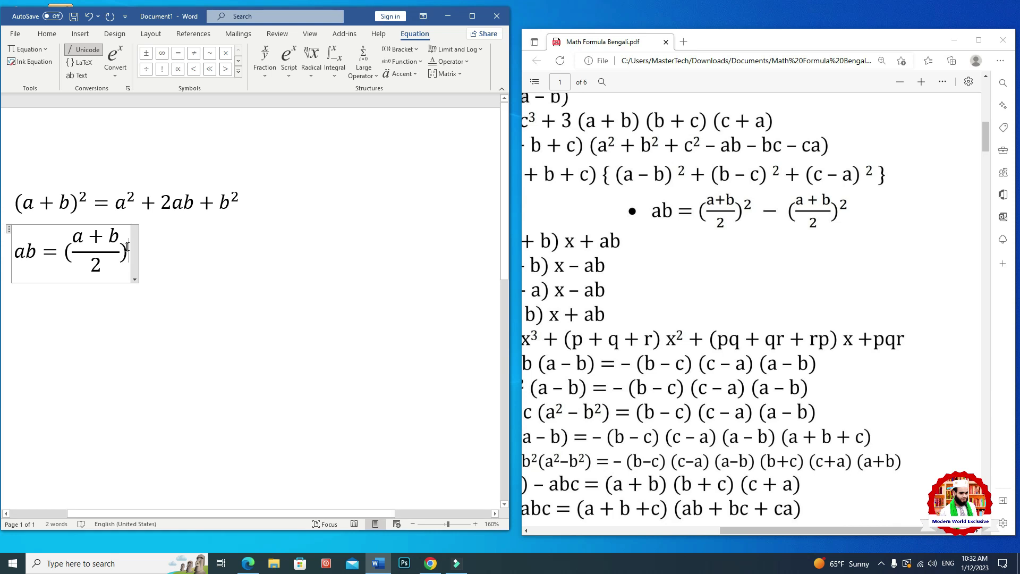
pyautogui.click(261, 63)
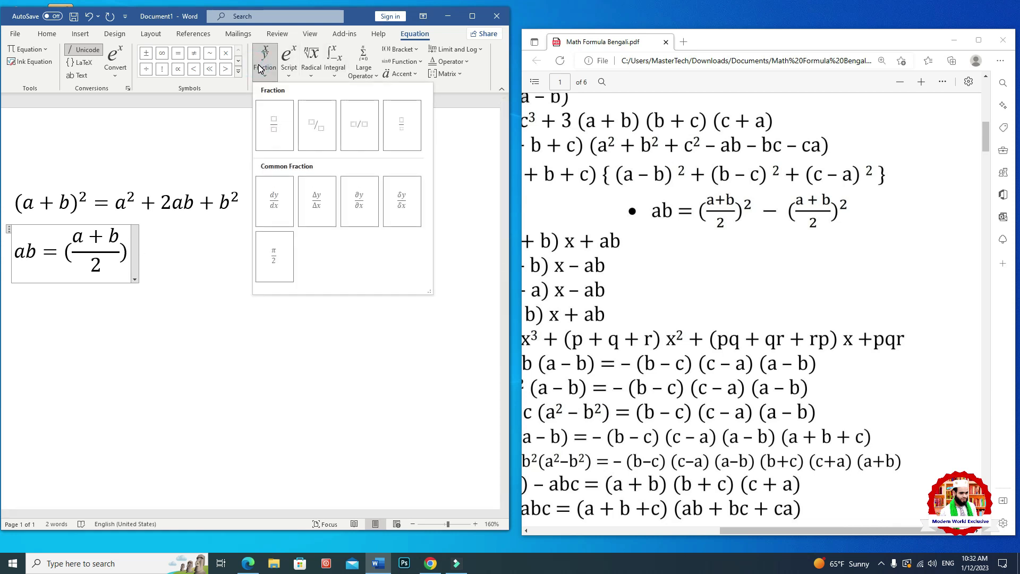
# Build the brackets to full height and type 2 after them
pyautogui.click(128, 249)
pyautogui.press('space')
pyautogui.write('2')
pyautogui.doubleClick(141, 258)
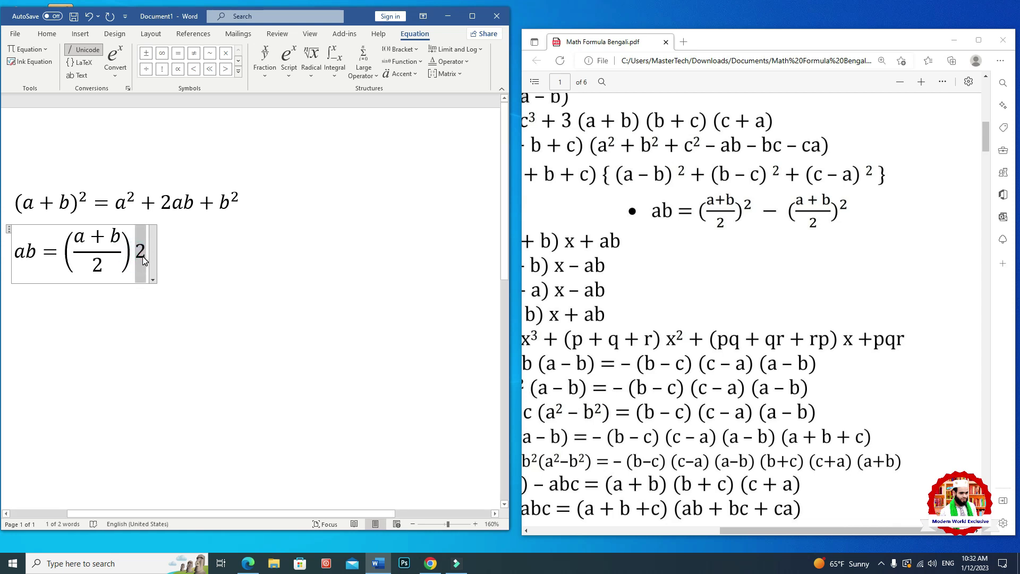
pyautogui.press('BackSpace')
pyautogui.hotkey('ctrl', 'z')
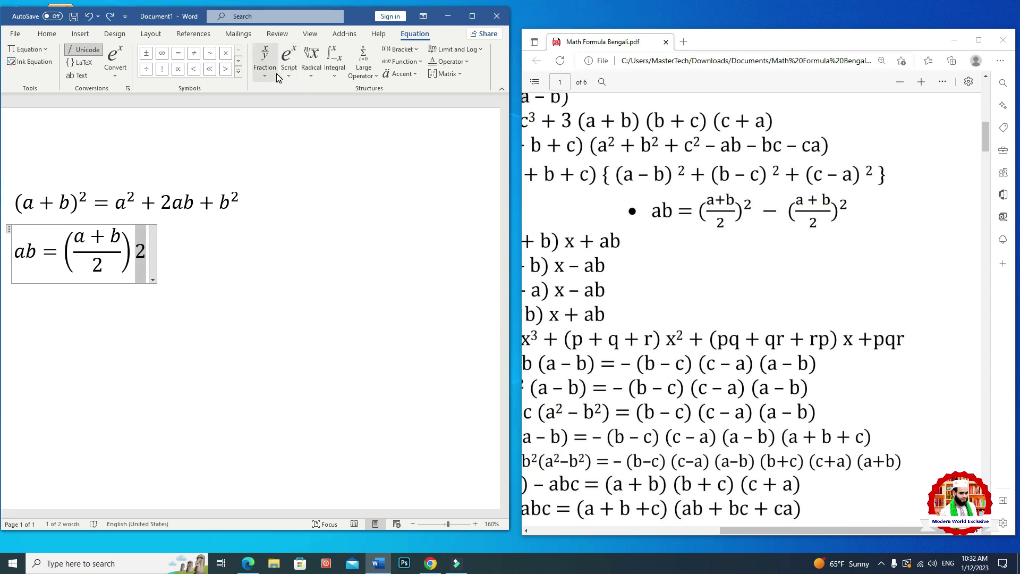
# Convert the equation to Professional layout and select the bracketed fraction with its trailing 2
pyautogui.click(119, 74)
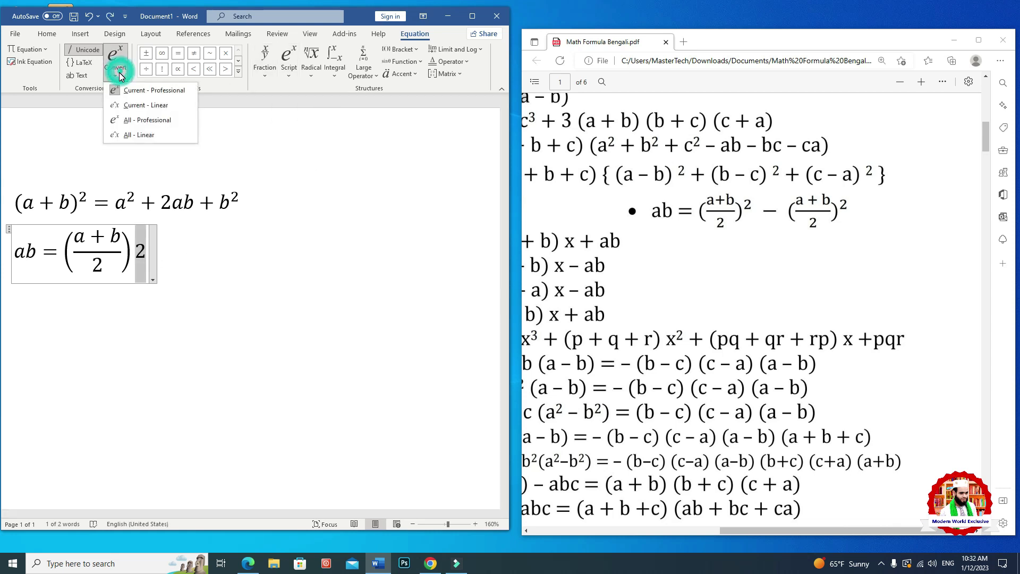
pyautogui.click(133, 90)
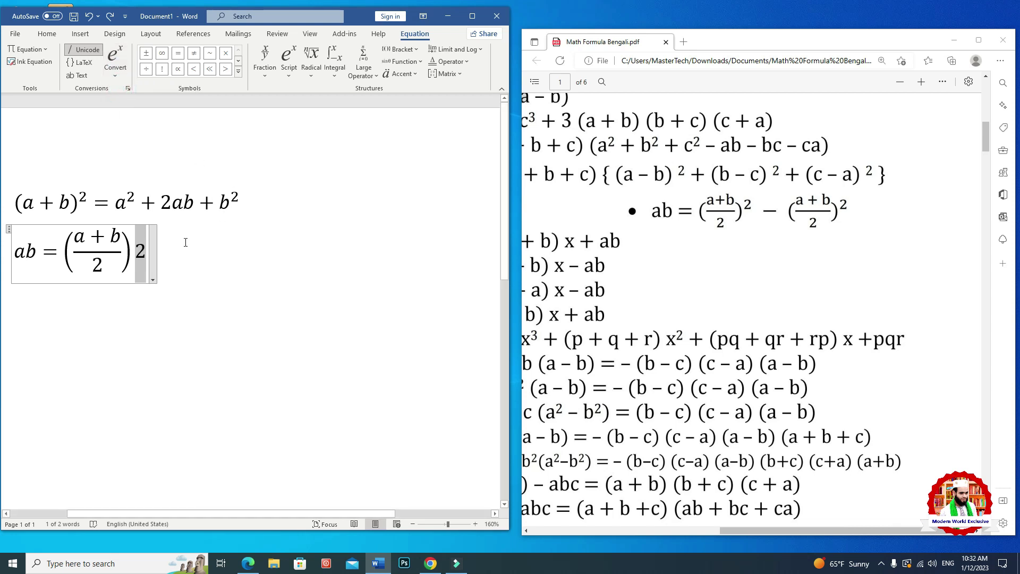
pyautogui.click(216, 280)
pyautogui.click(147, 257)
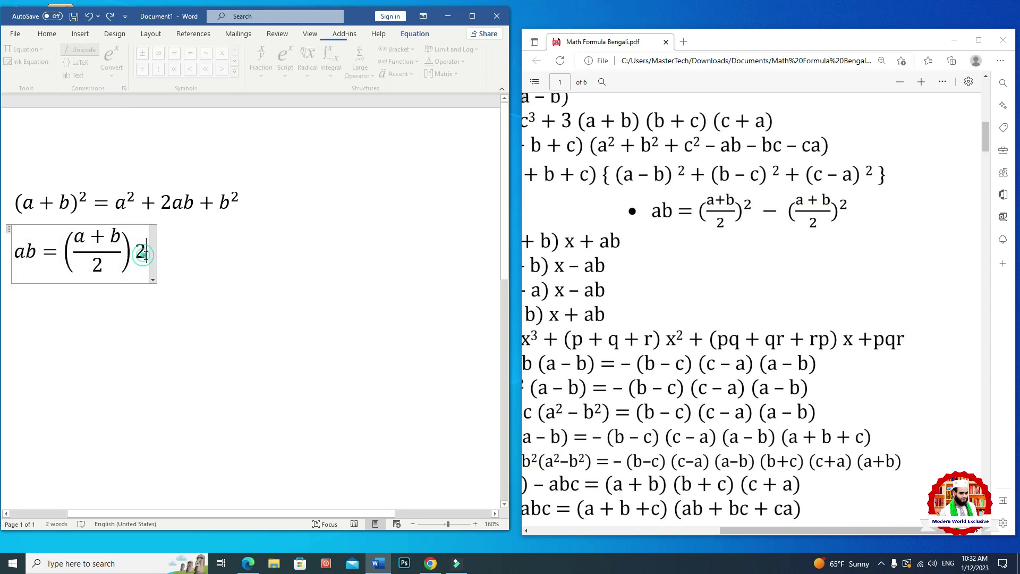
pyautogui.moveTo(143, 256); pyautogui.dragTo(79, 261)
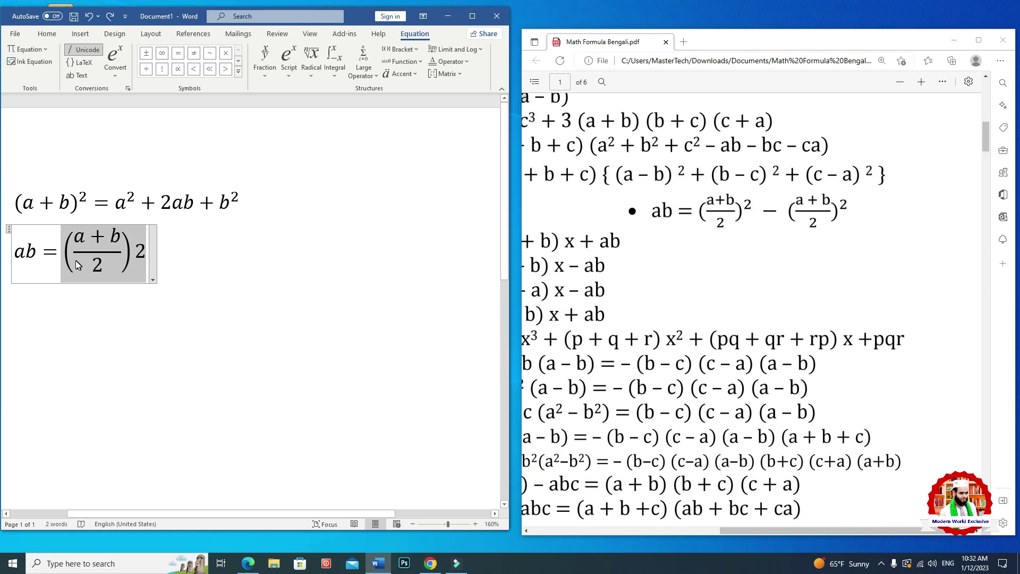
# Add a superscript 2 to the bracketed (a + b)/2 and delete the duplicate base 2
pyautogui.click(473, 17)
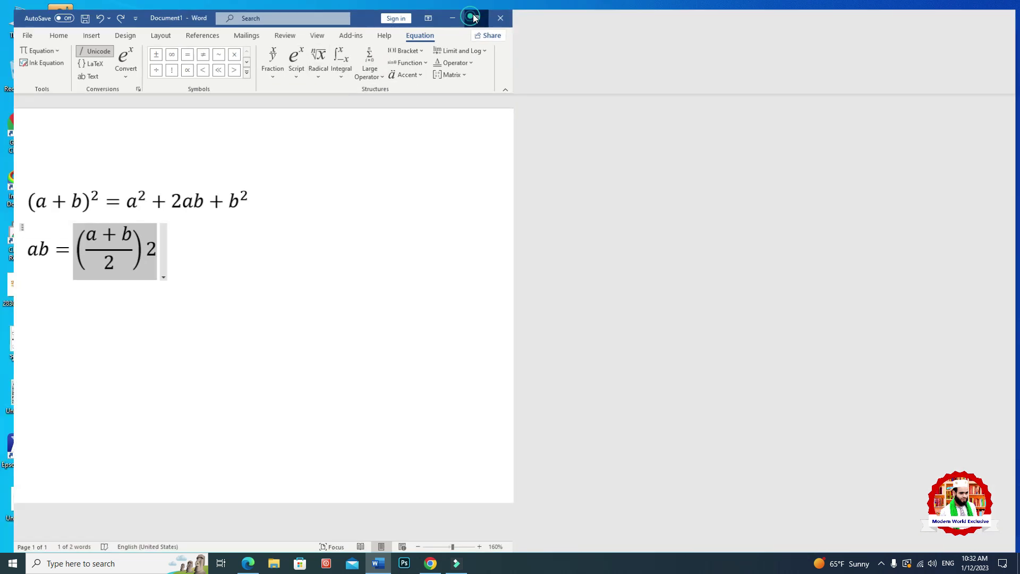
pyautogui.click(494, 64)
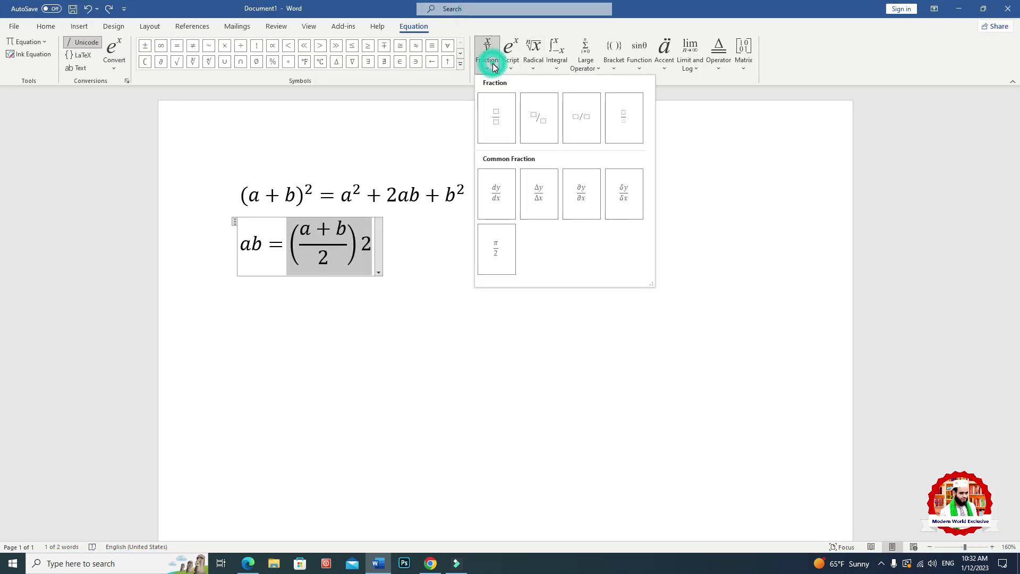
pyautogui.click(509, 63)
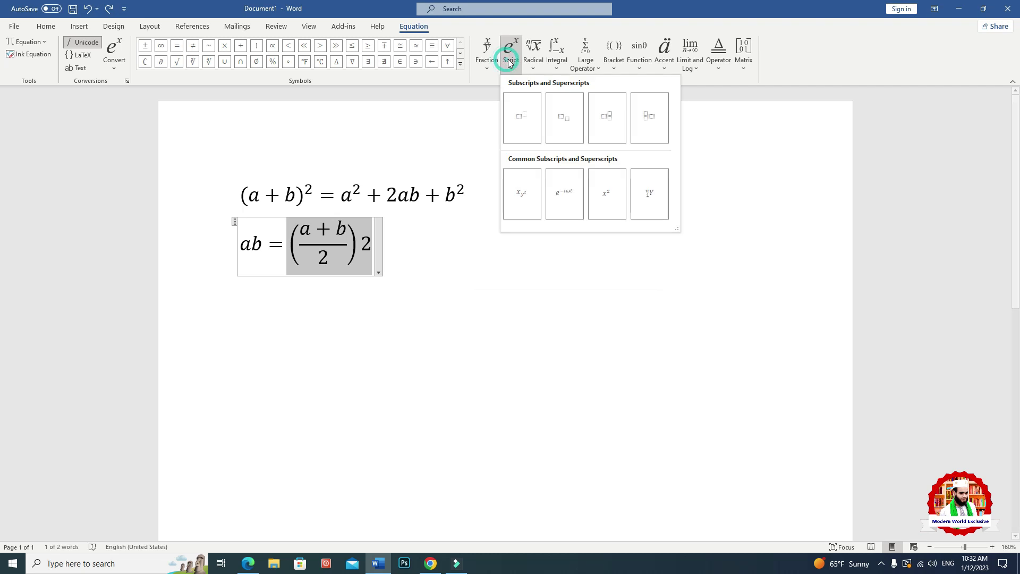
pyautogui.click(521, 117)
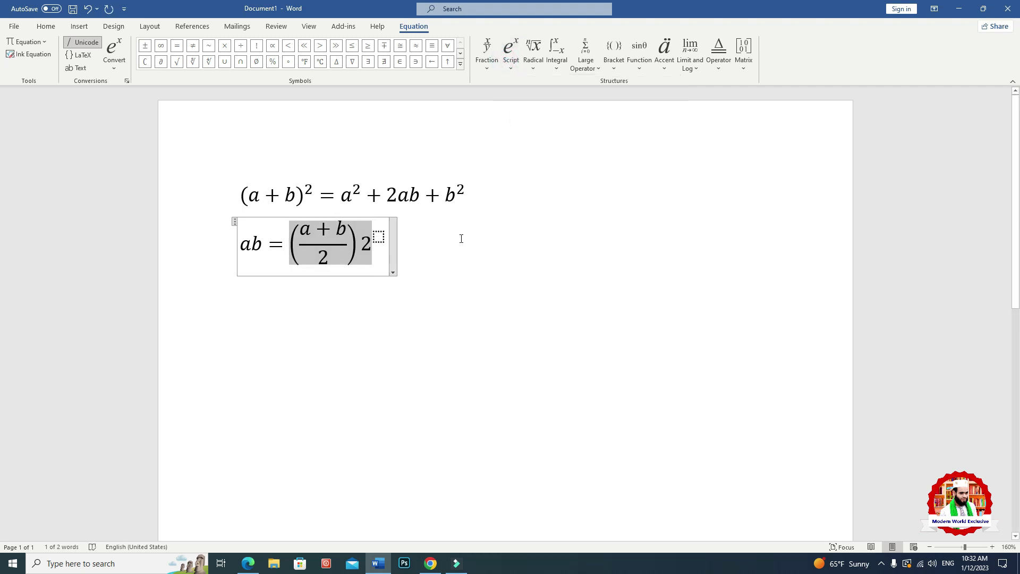
pyautogui.click(380, 237)
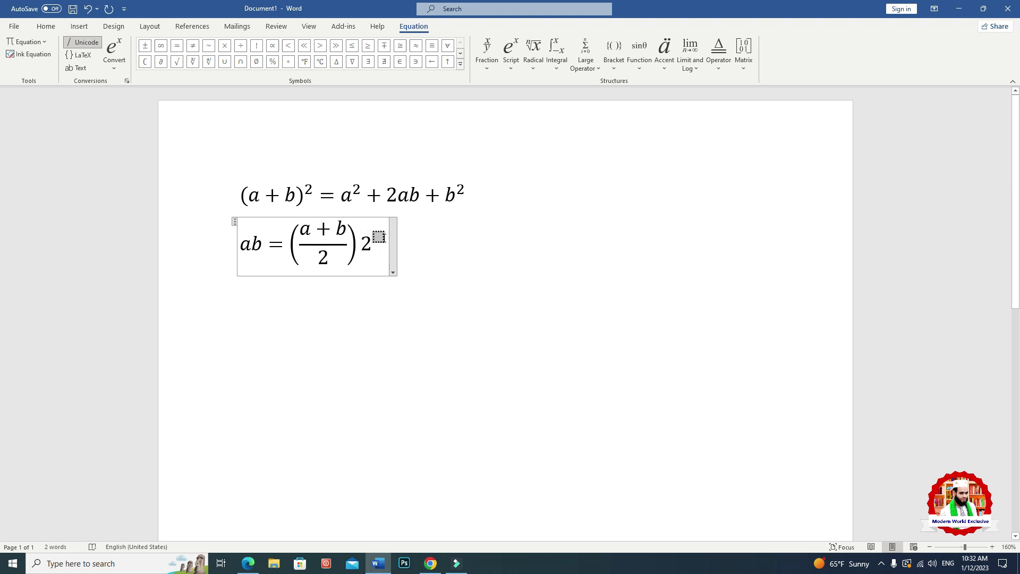
pyautogui.write('^2')
pyautogui.click(375, 254)
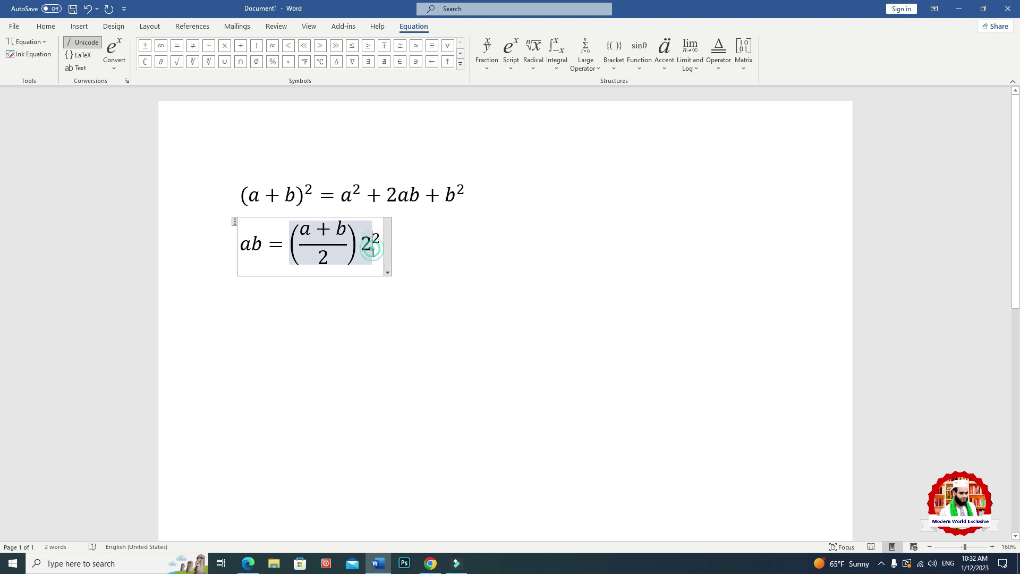
pyautogui.press('BackSpace')
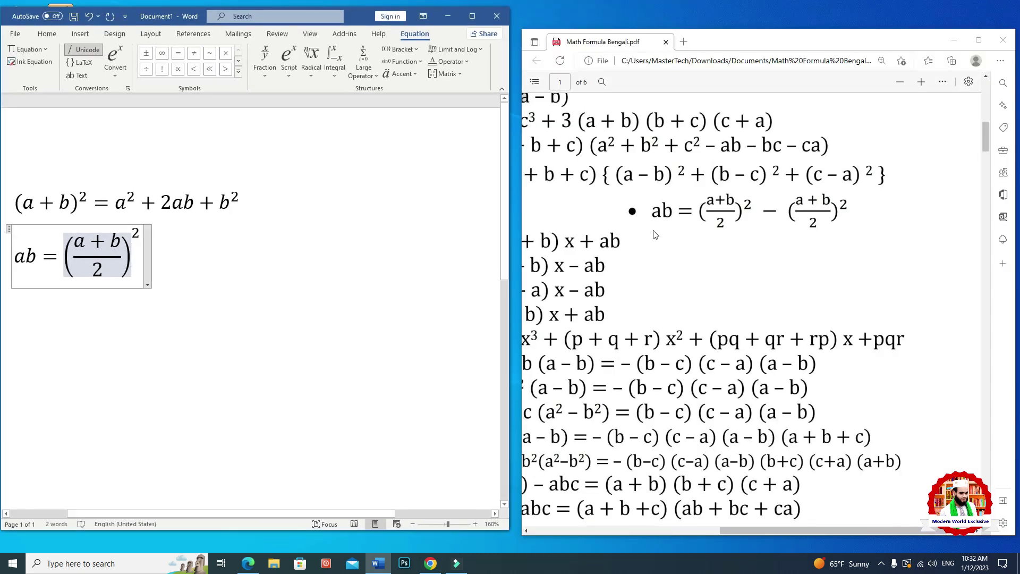
# Remove the stray minus, move past the exponent 2, and type a minus sign
pyautogui.write('-')
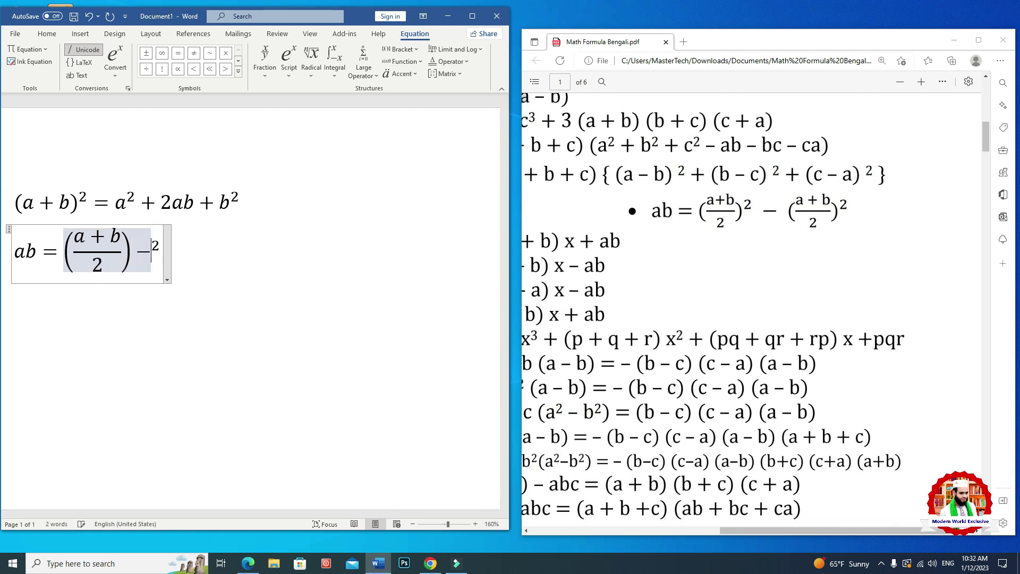
pyautogui.press('BackSpace')
pyautogui.press('Right')
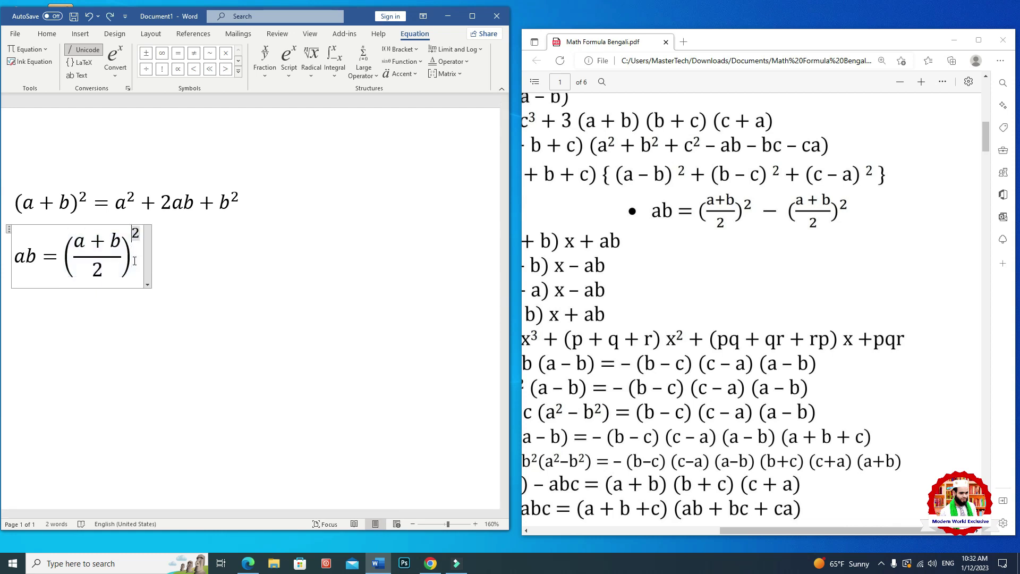
pyautogui.press('Right')
pyautogui.write('-')
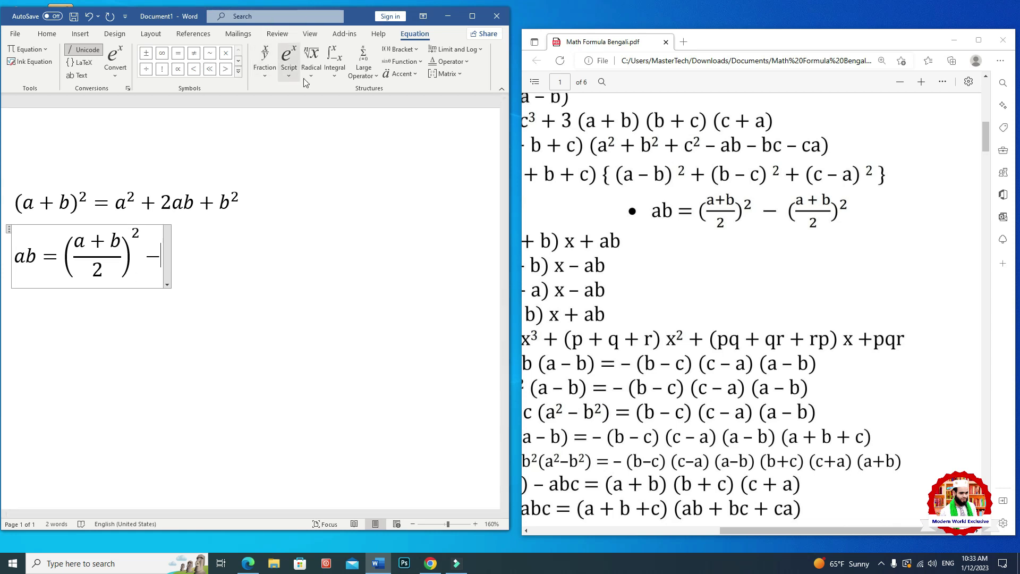
# Insert a superscript template after the minus with a stacked fraction as its base
pyautogui.click(289, 60)
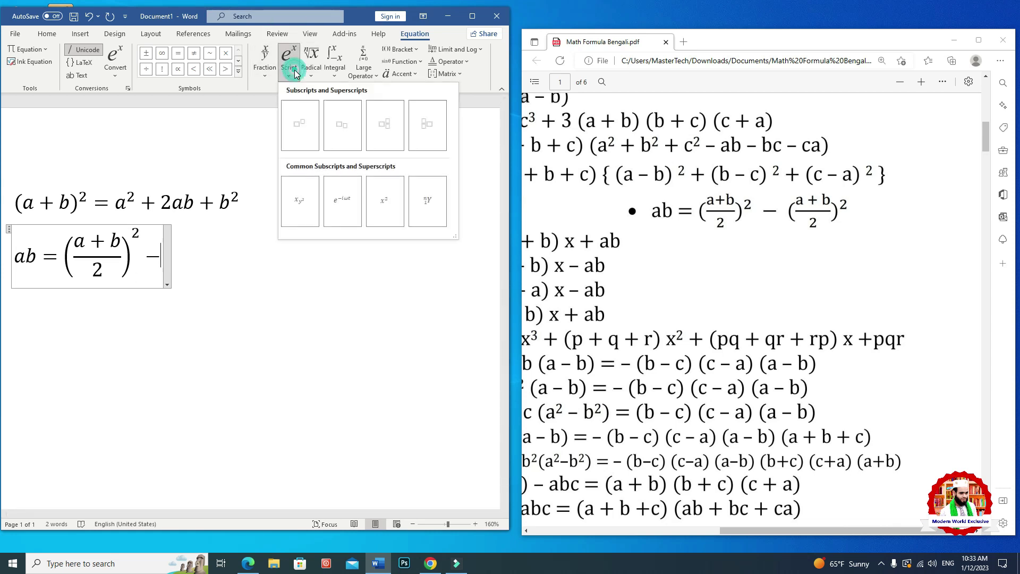
pyautogui.click(300, 127)
pyautogui.click(174, 256)
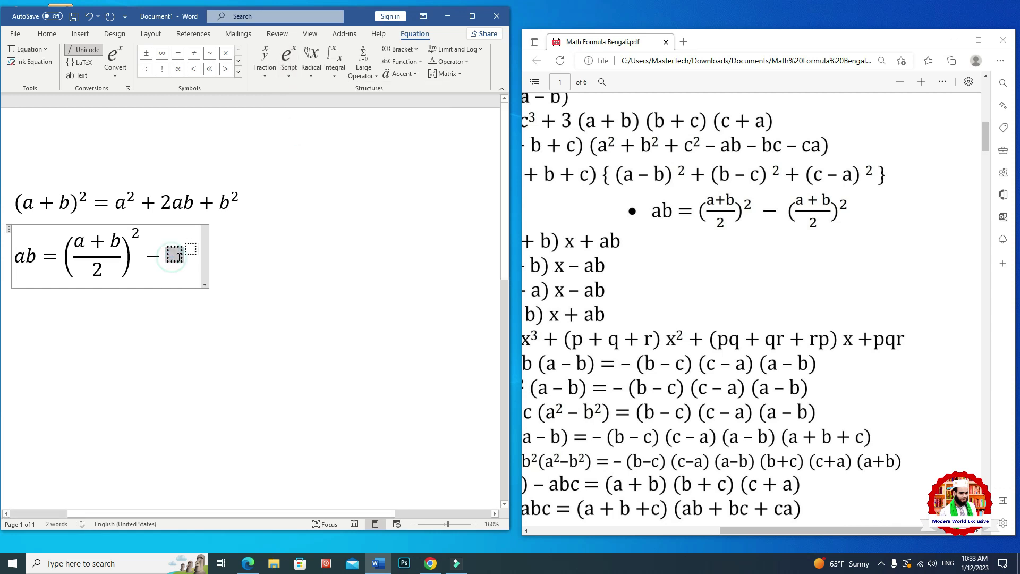
pyautogui.click(264, 60)
pyautogui.click(275, 128)
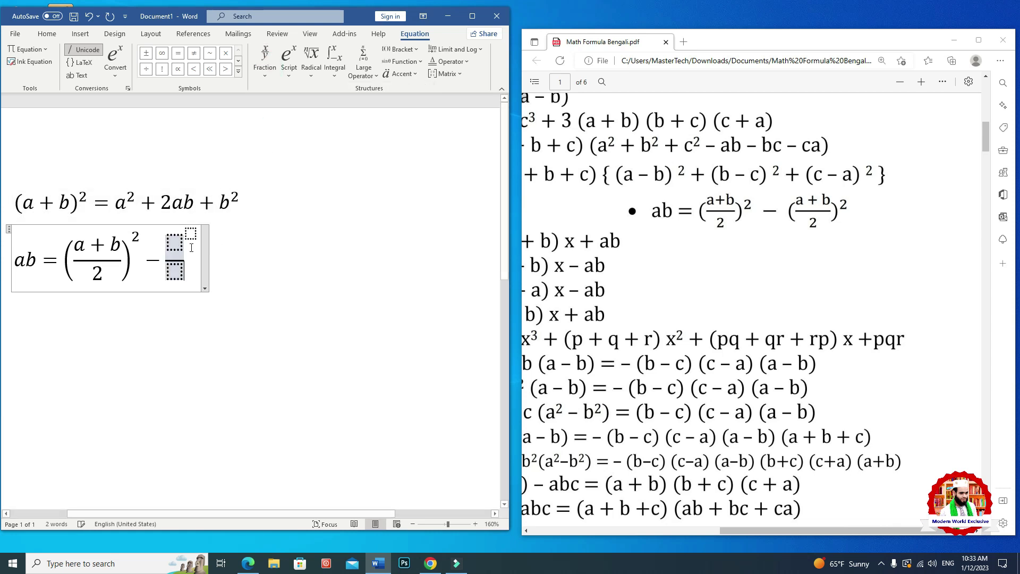
pyautogui.click(164, 261)
# Wrap the new fraction in parentheses
pyautogui.write('(')
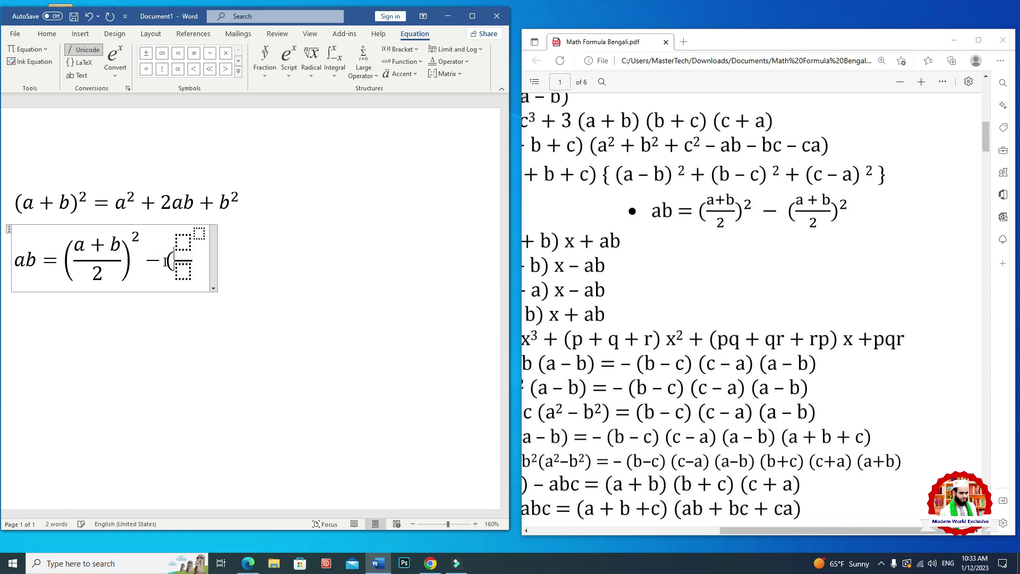
pyautogui.doubleClick(195, 262)
pyautogui.click(197, 260)
pyautogui.click(198, 256)
pyautogui.click(200, 257)
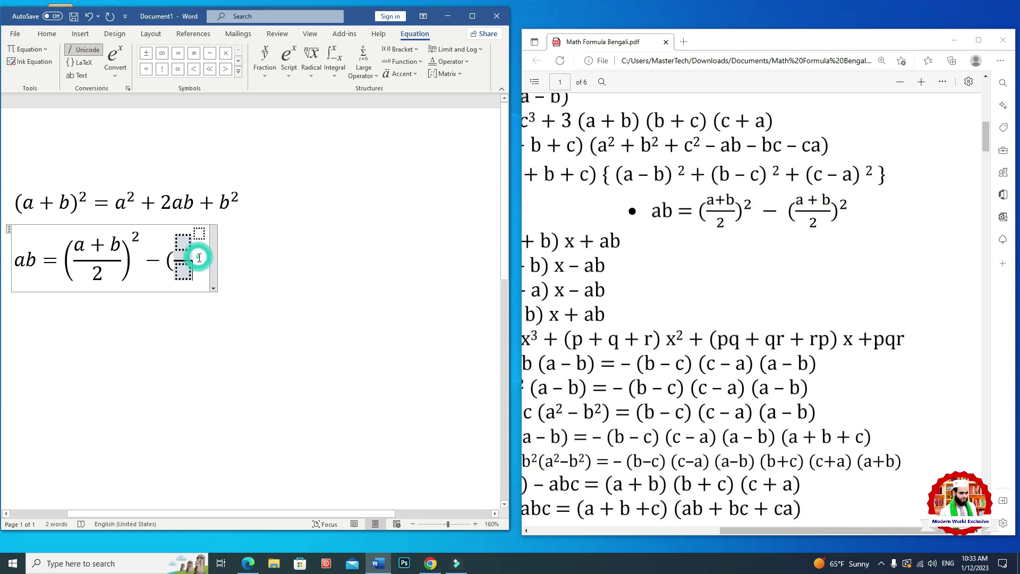
pyautogui.click(199, 258)
pyautogui.write(')')
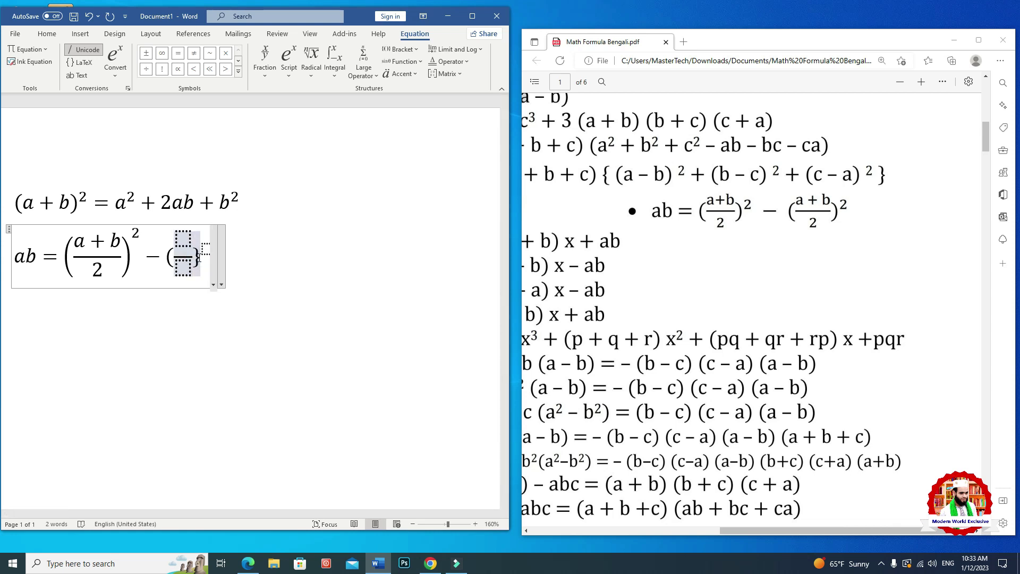
# Fill the second term as (a + b)/2 squared, and remove the first fraction's exponent
pyautogui.click(183, 238)
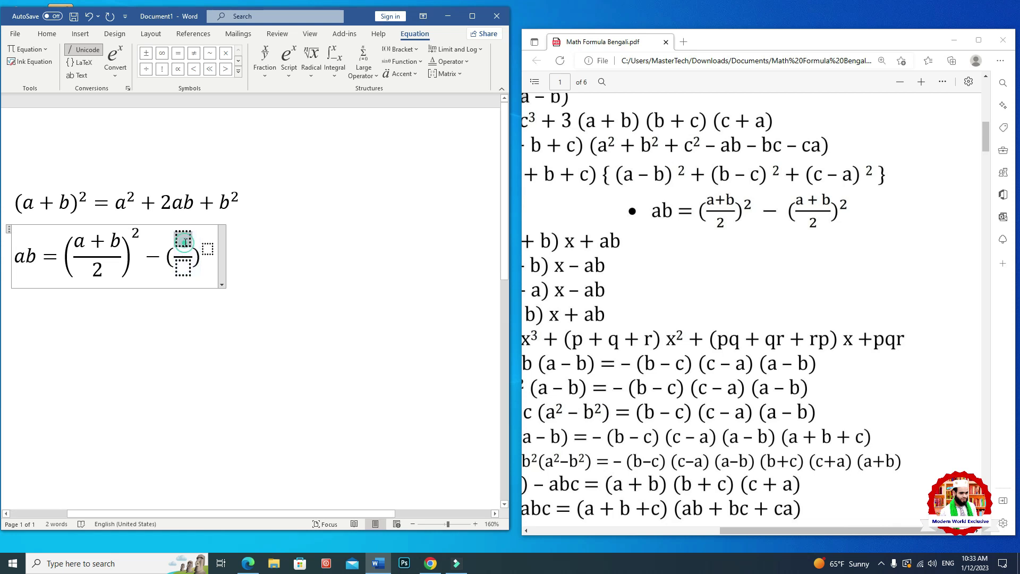
pyautogui.write('a ')
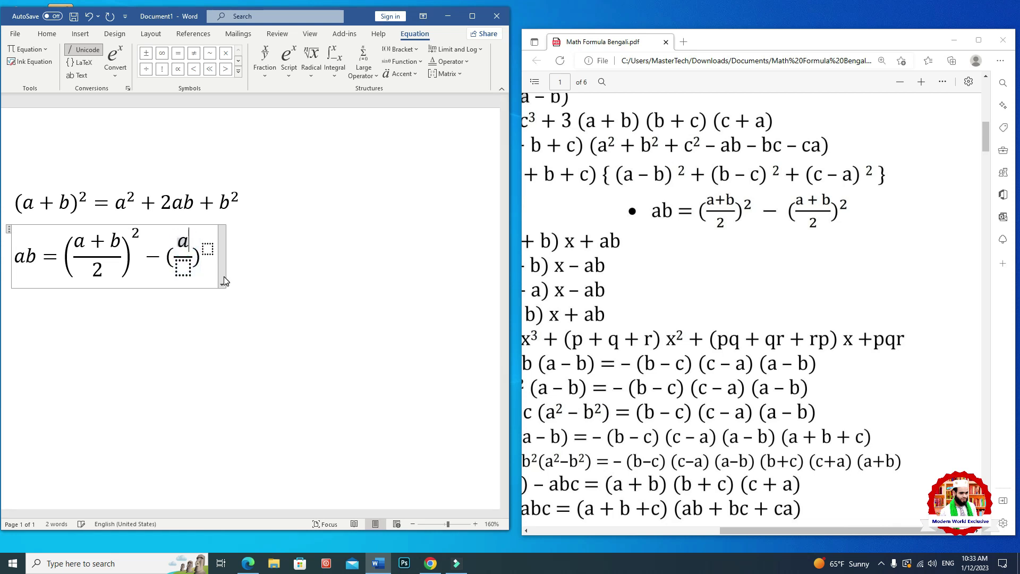
pyautogui.write('+ b')
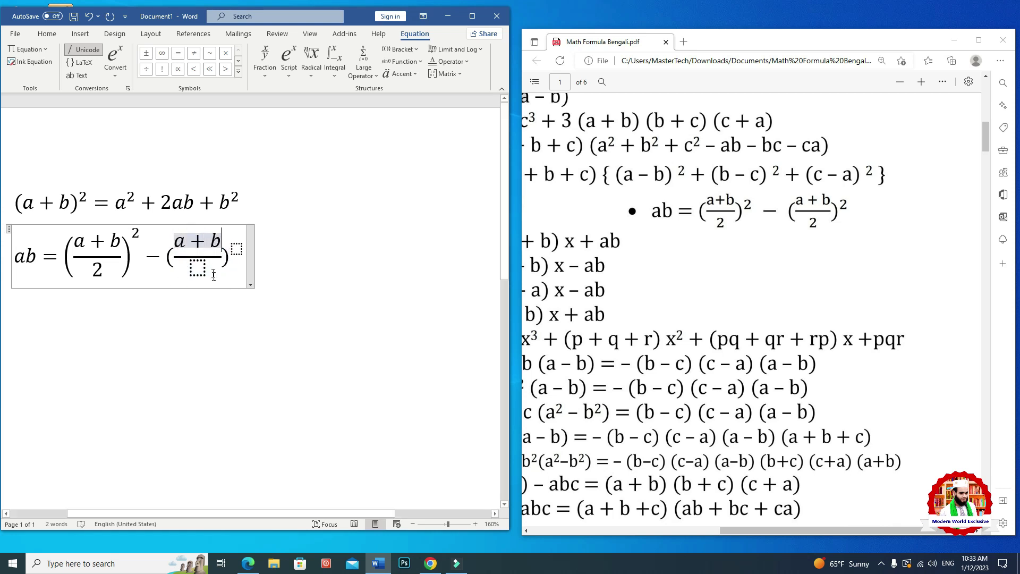
pyautogui.click(198, 270)
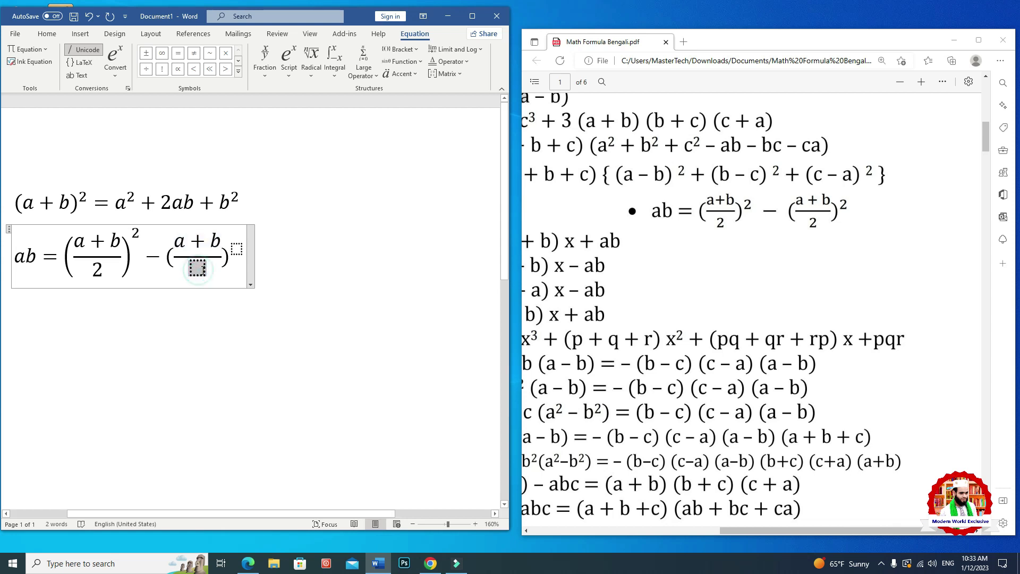
pyautogui.write('2')
pyautogui.click(236, 249)
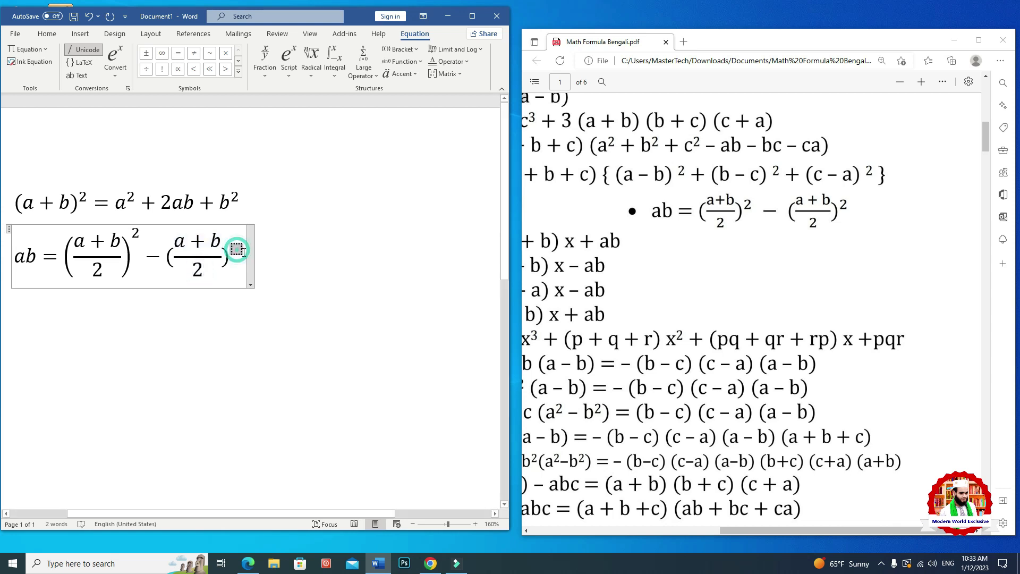
pyautogui.write('2')
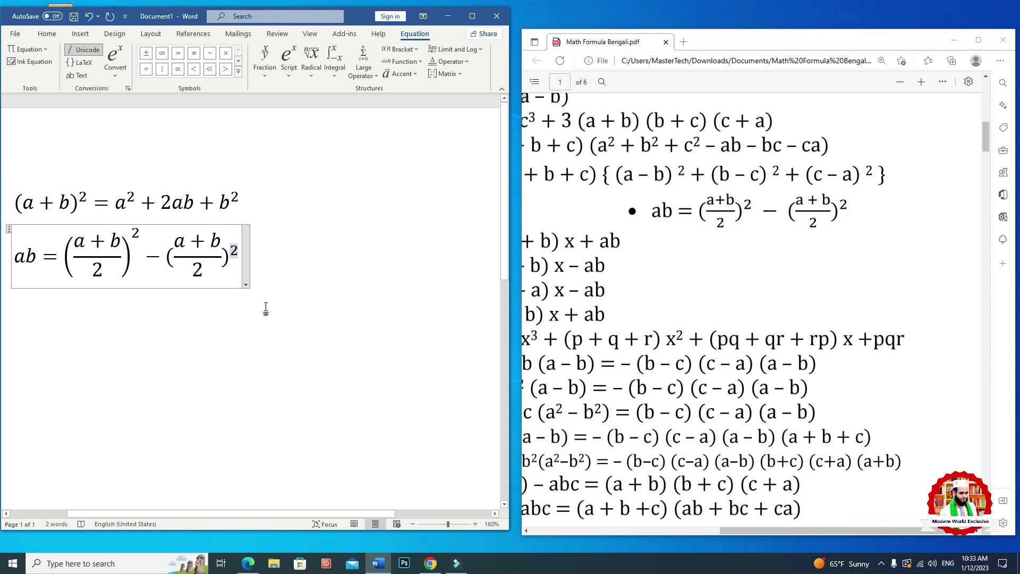
pyautogui.click(141, 234)
pyautogui.press('BackSpace')
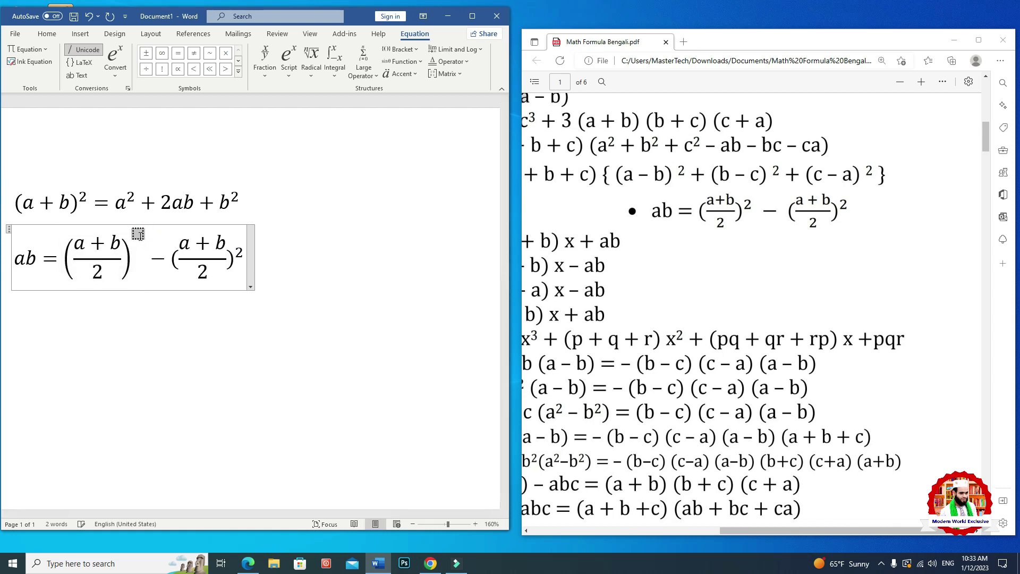
# Replace the first bracketed term with a superscript template holding a stacked fraction
pyautogui.press('BackSpace')
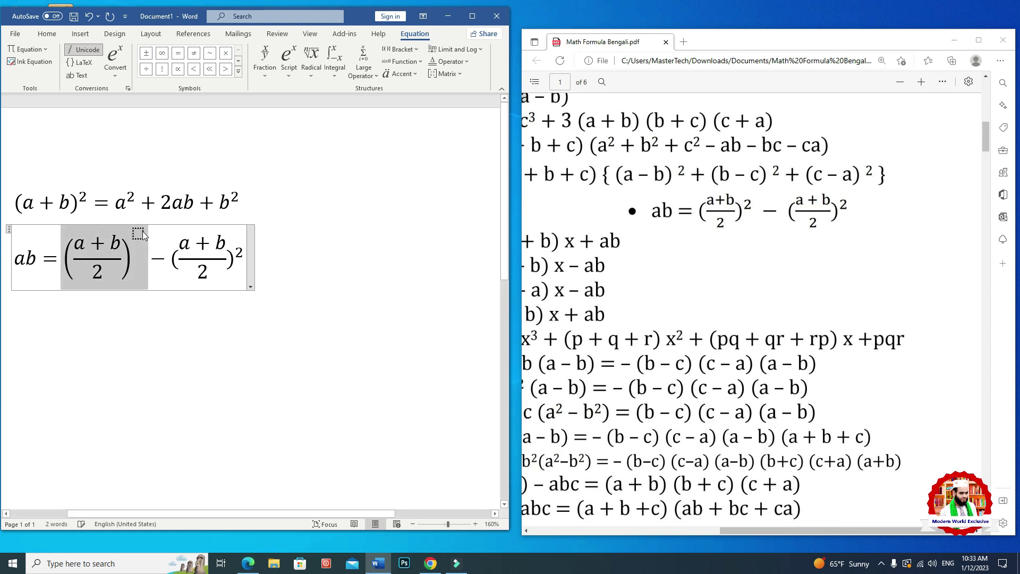
pyautogui.press('BackSpace')
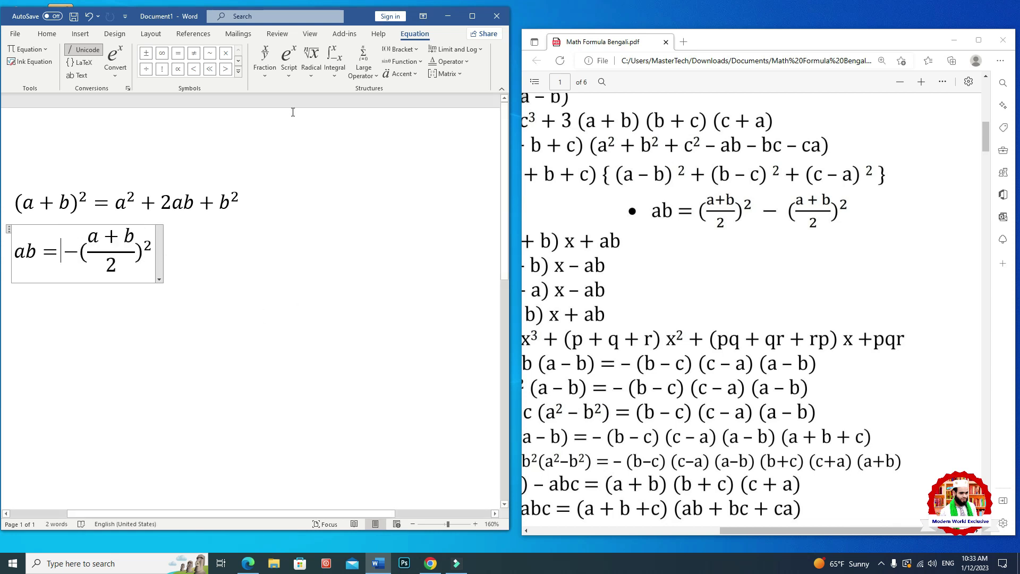
pyautogui.click(273, 72)
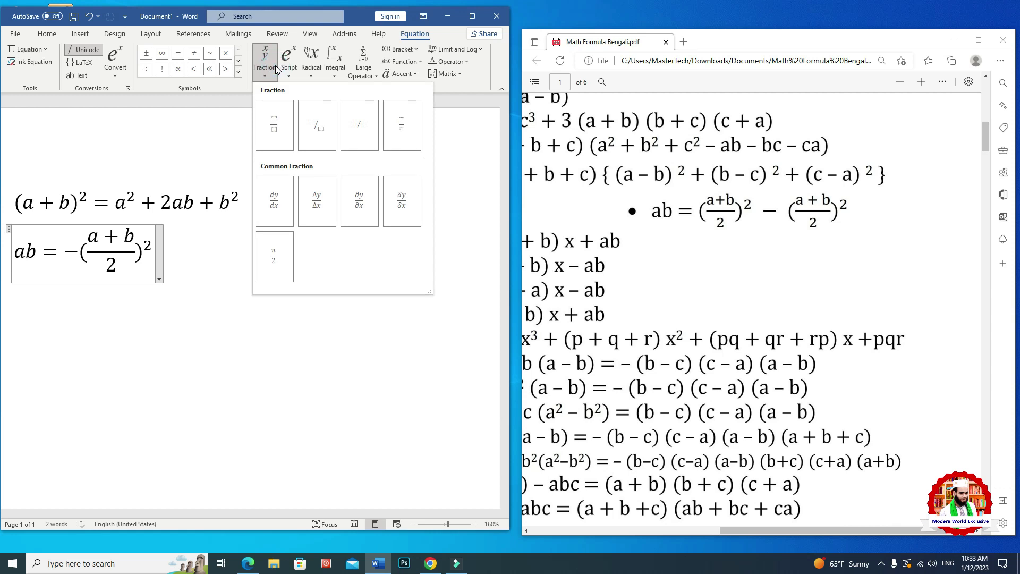
pyautogui.click(289, 69)
pyautogui.click(296, 124)
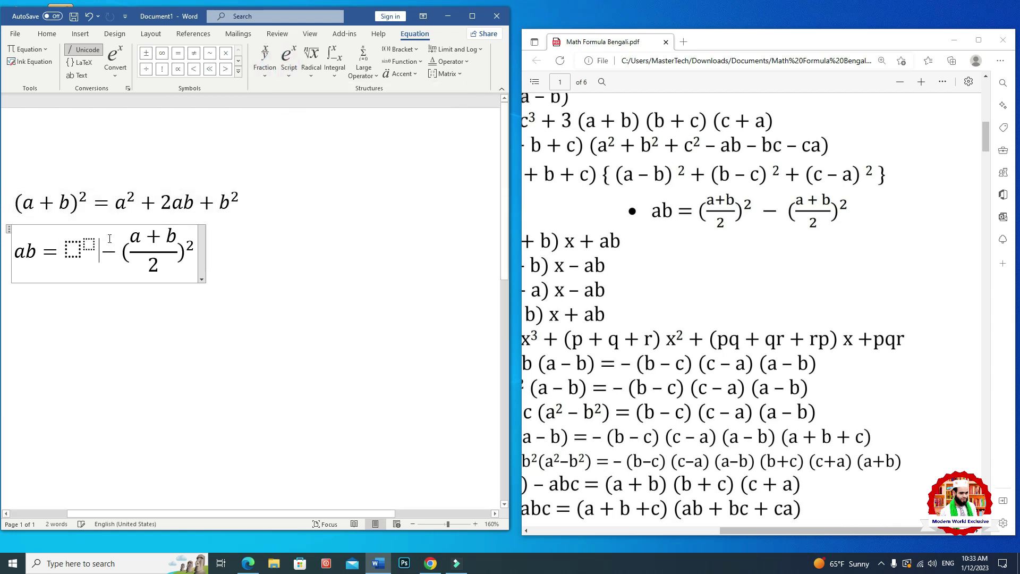
pyautogui.click(72, 252)
pyautogui.click(264, 60)
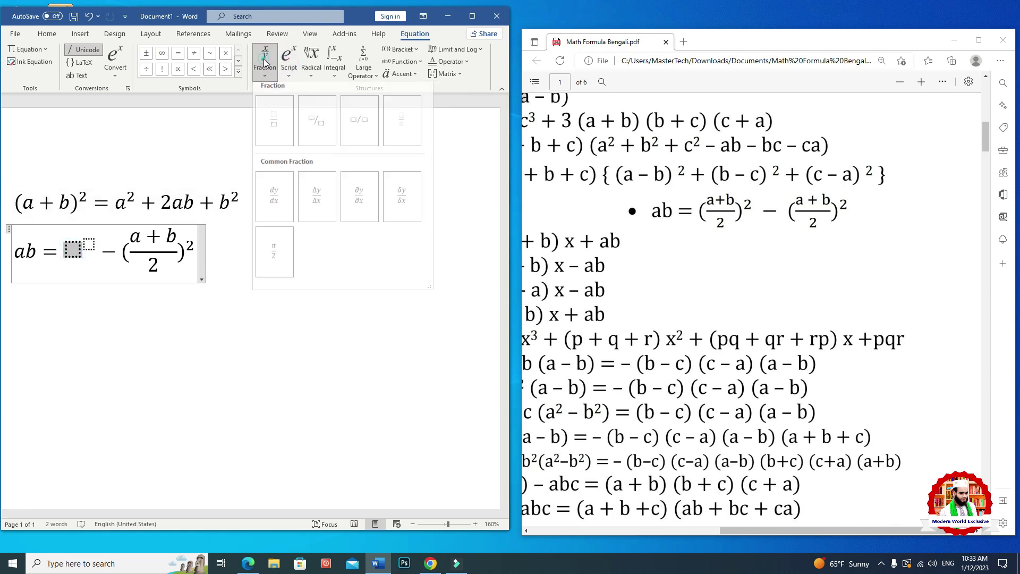
pyautogui.click(278, 126)
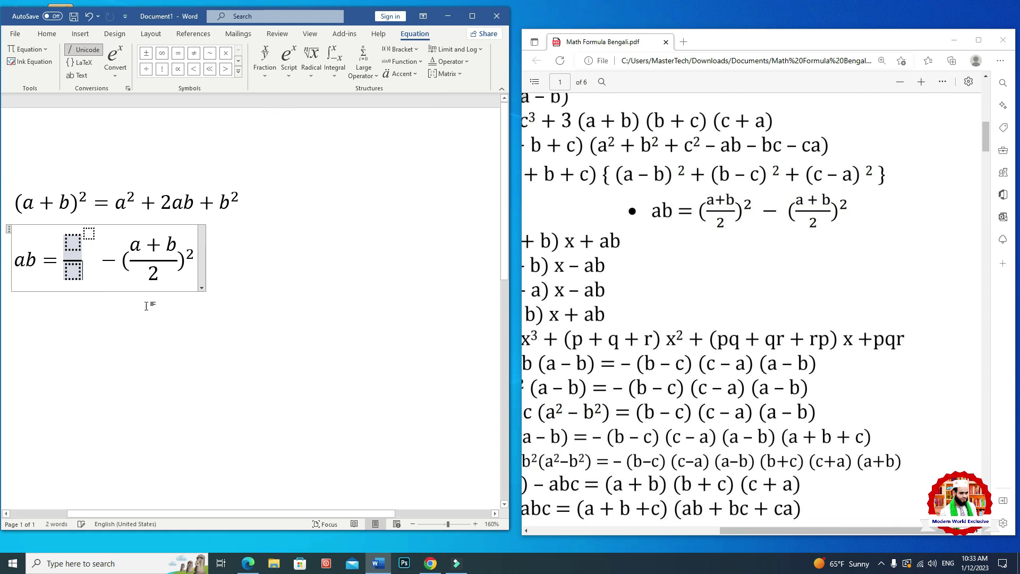
# Wrap the fraction in parentheses and give it exponent 2
pyautogui.click(58, 266)
pyautogui.write('(')
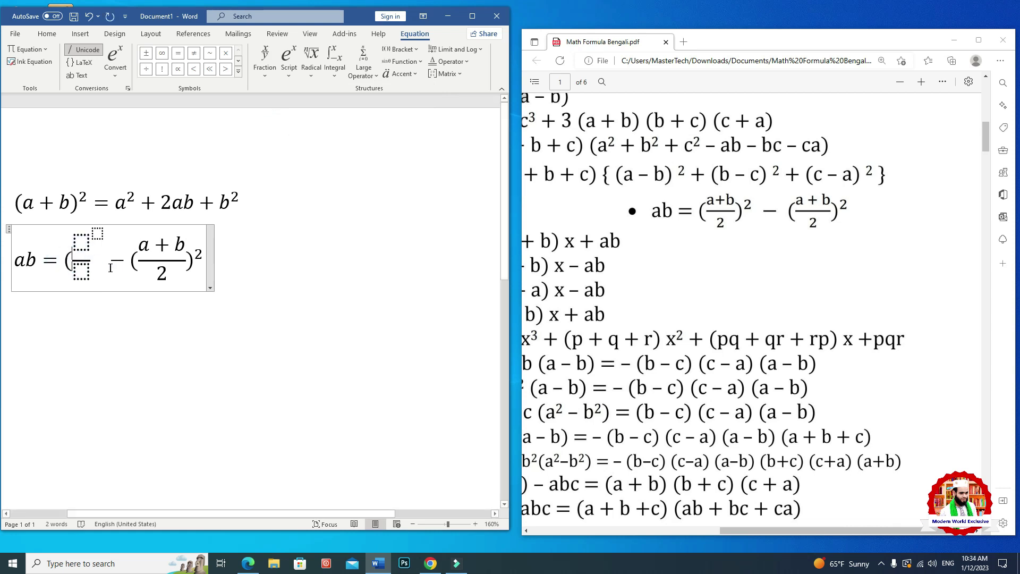
pyautogui.click(92, 261)
pyautogui.write(')')
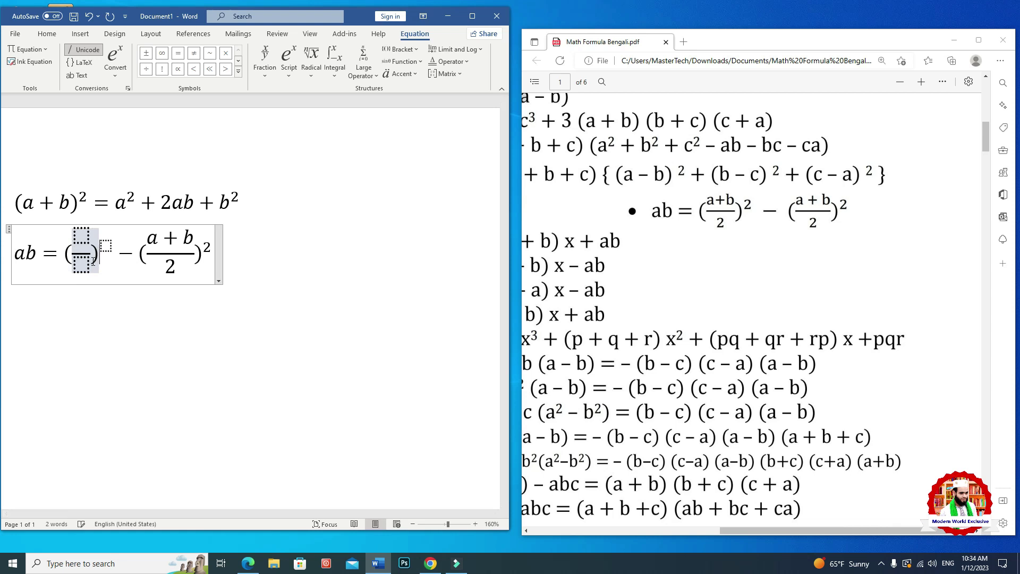
pyautogui.press('Right')
pyautogui.write('2')
# Enter a + b over 2 in the first fraction
pyautogui.click(81, 235)
pyautogui.write('A')
pyautogui.press('BackSpace')
pyautogui.write('a ')
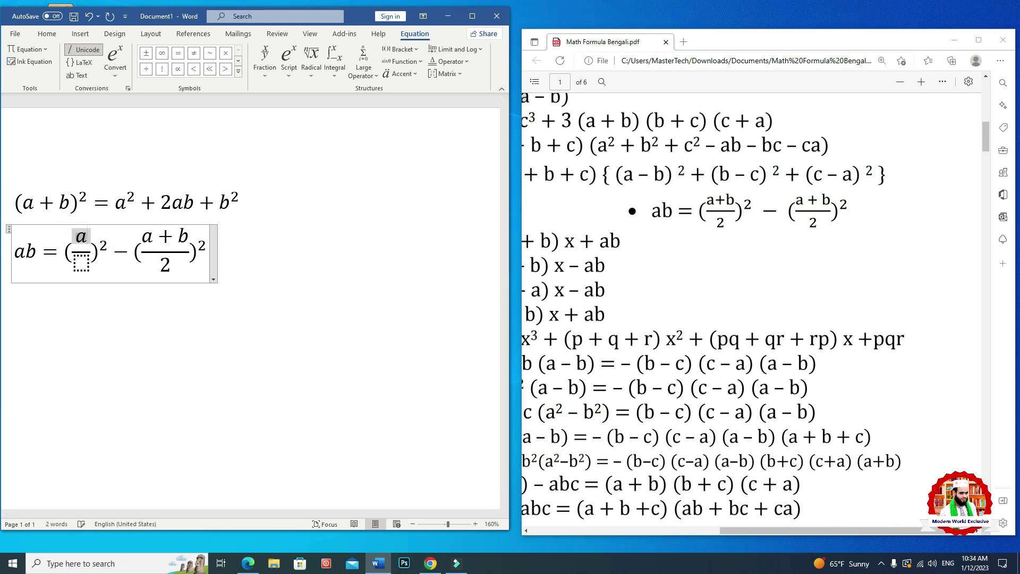
pyautogui.write('+ b')
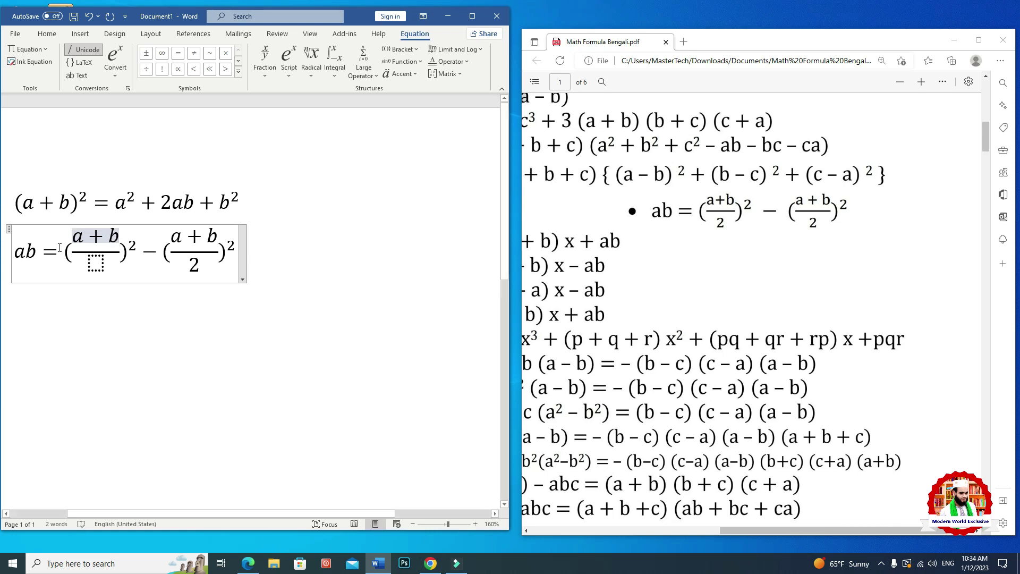
pyautogui.click(95, 260)
pyautogui.write('2')
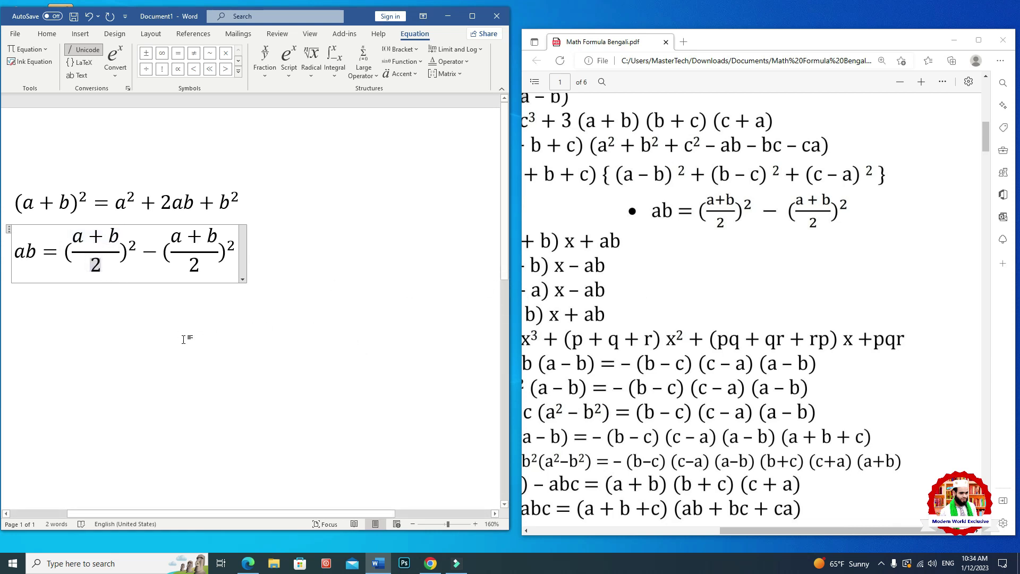
pyautogui.click(17, 252)
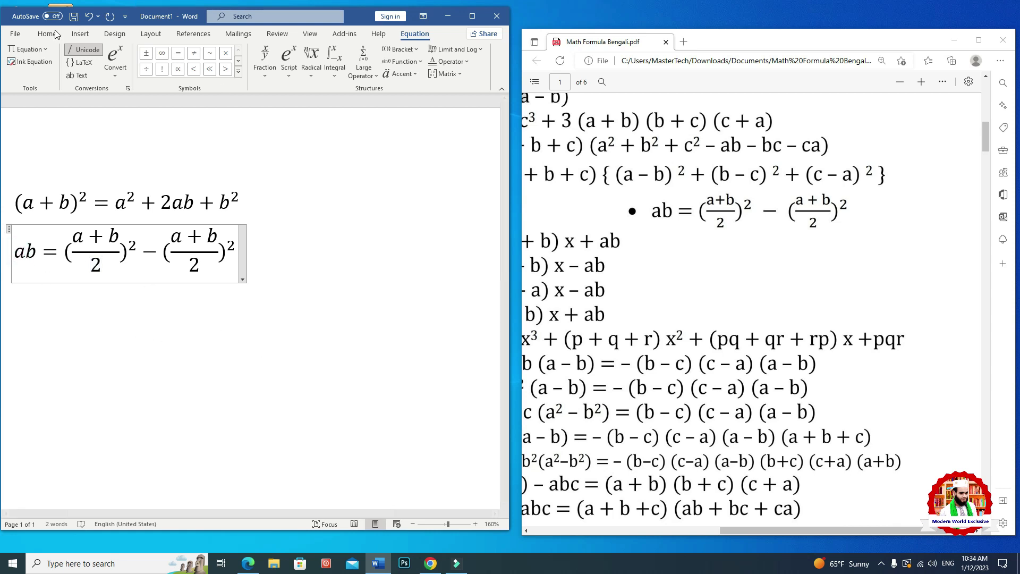
# Apply round bullets to both the first and second equations
pyautogui.click(80, 33)
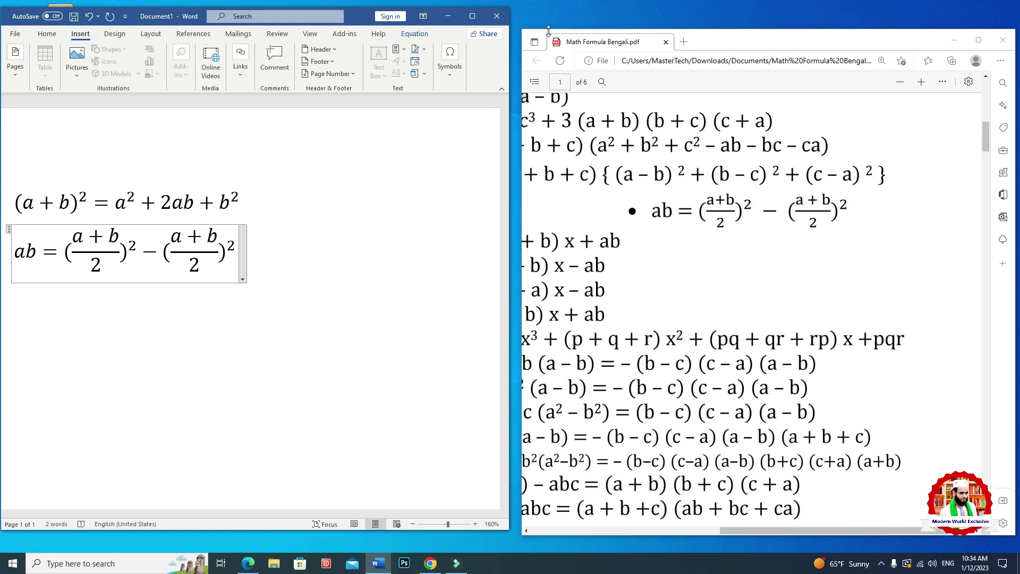
pyautogui.click(472, 16)
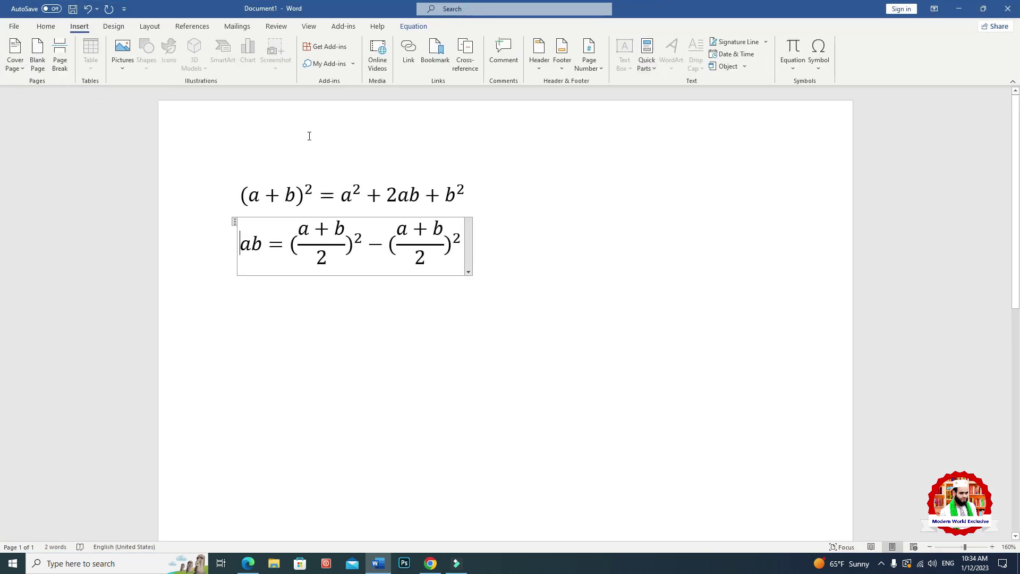
pyautogui.click(46, 26)
pyautogui.click(264, 48)
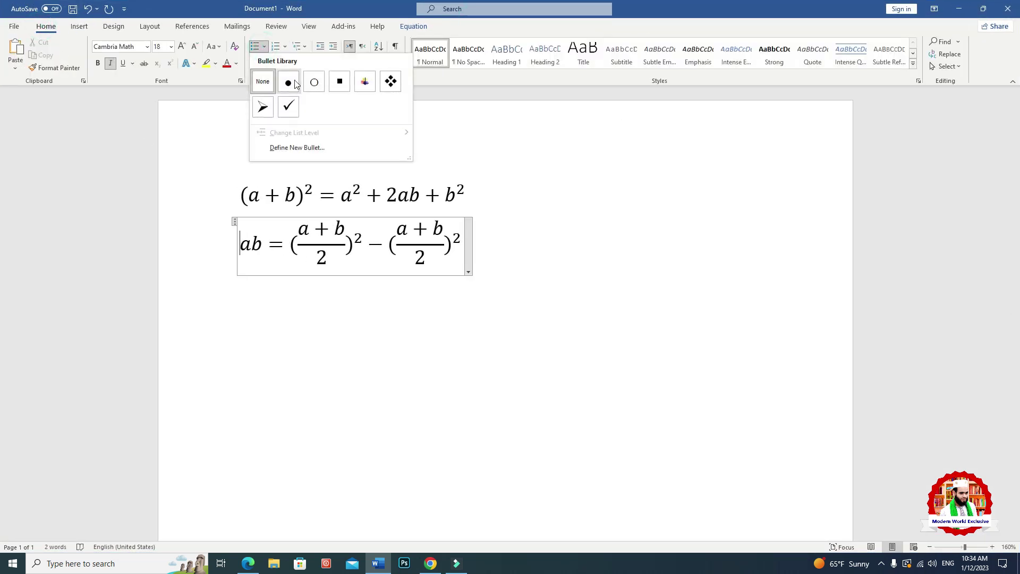
pyautogui.click(292, 81)
pyautogui.click(404, 363)
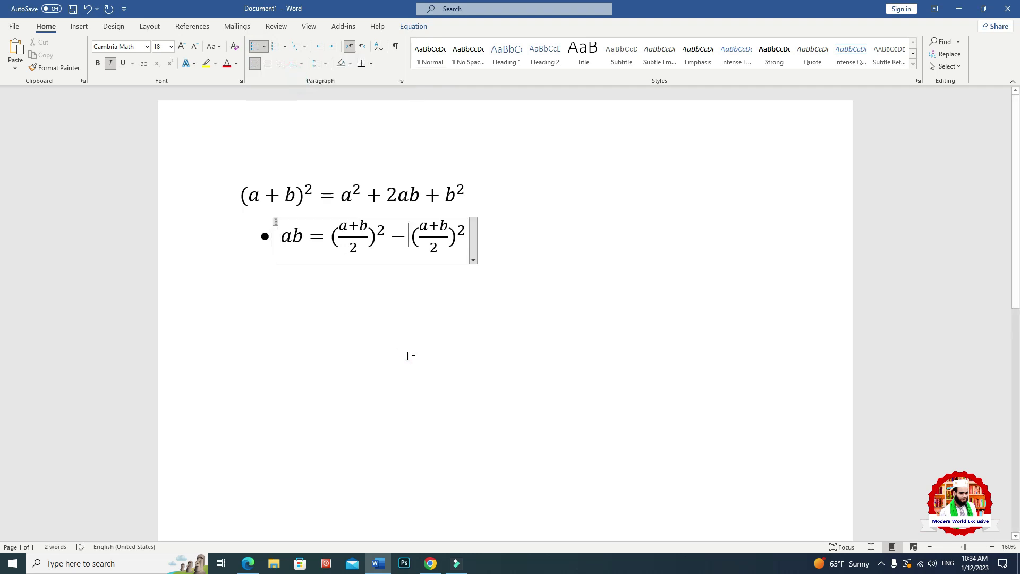
pyautogui.click(254, 196)
pyautogui.click(239, 195)
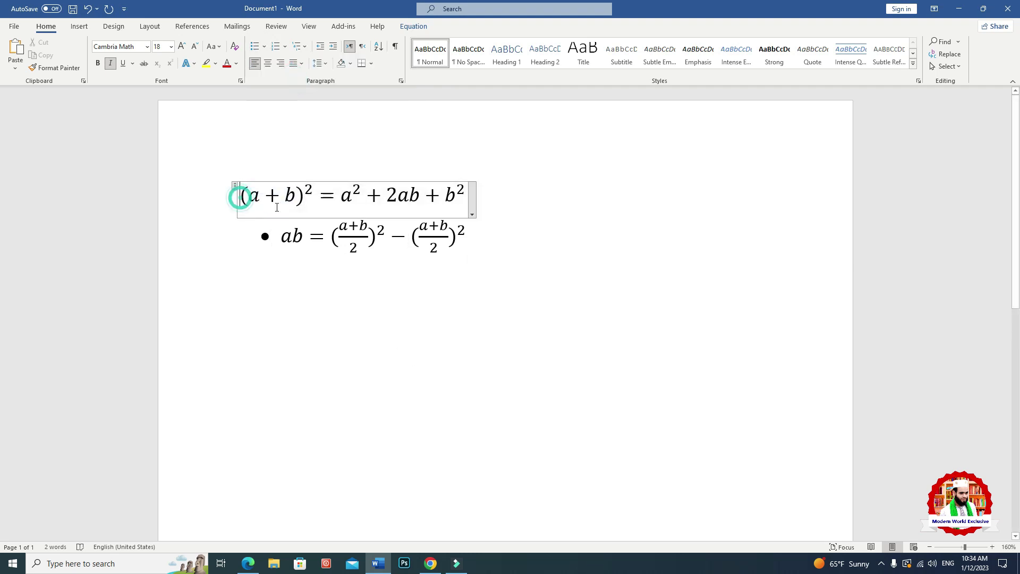
pyautogui.click(255, 47)
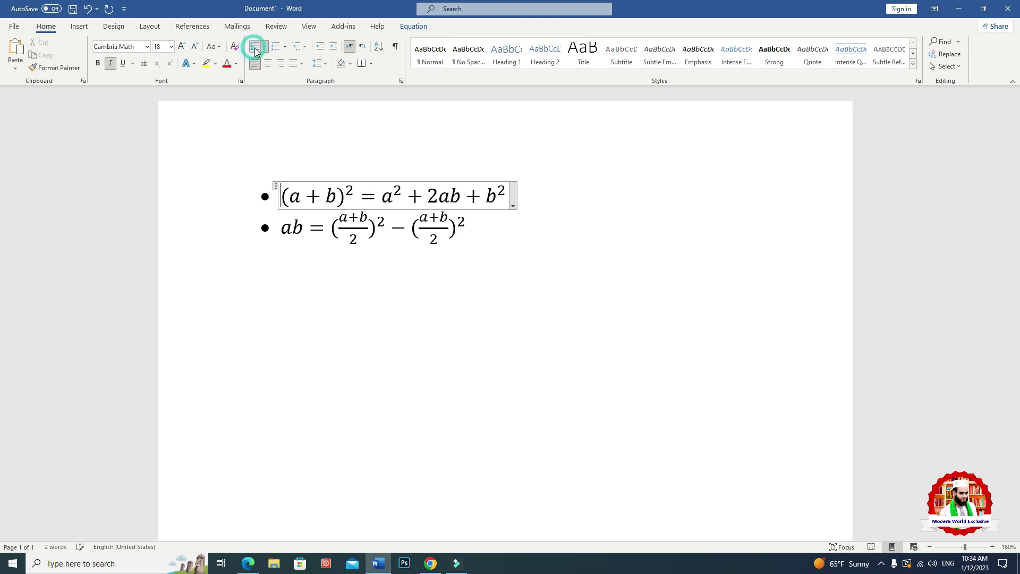
# Start a third bullet with a new empty equation, then restore Word beside the PDF
pyautogui.click(334, 302)
pyautogui.click(550, 387)
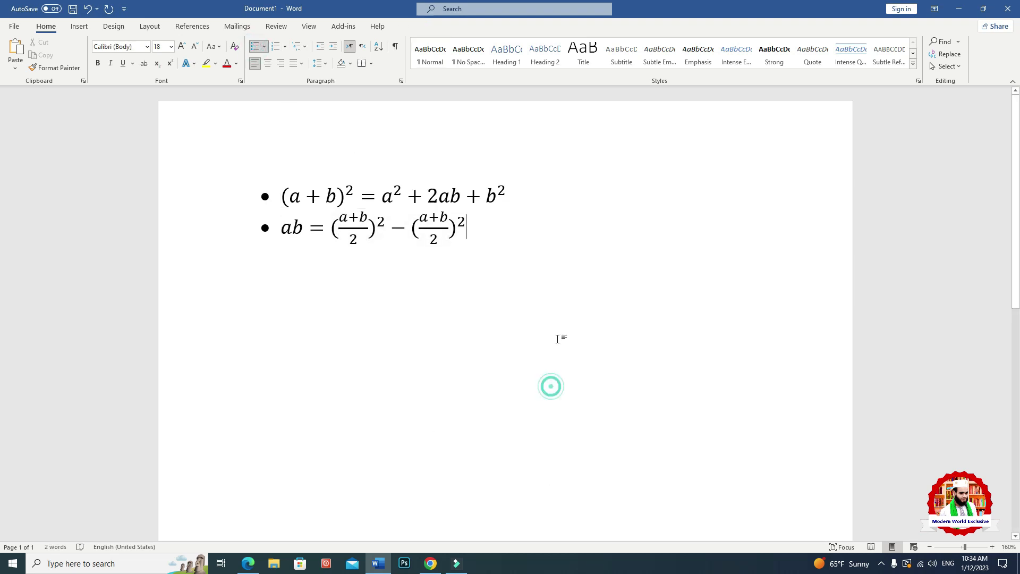
pyautogui.press('Return')
pyautogui.hotkey('alt', '=')
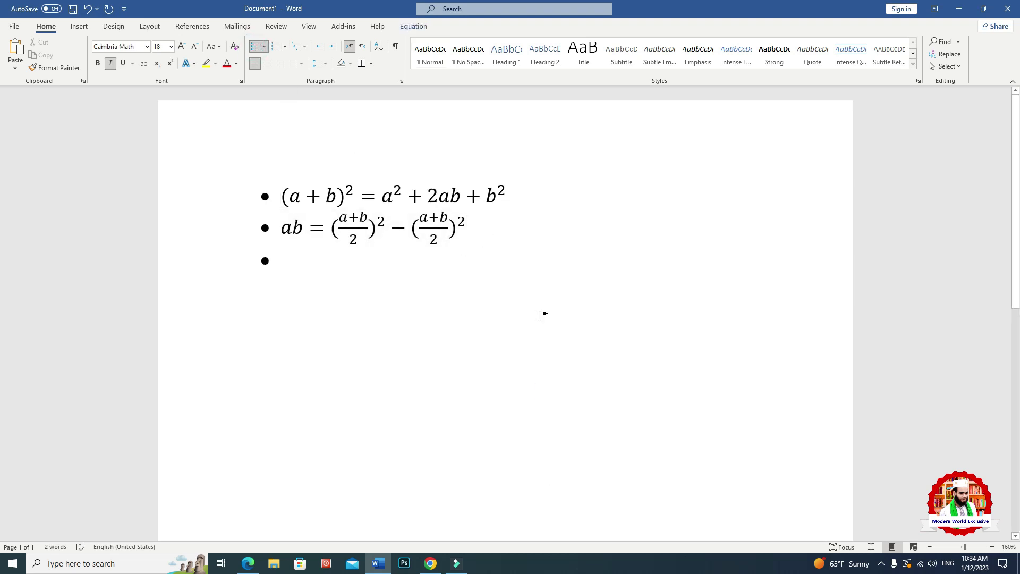
pyautogui.click(414, 26)
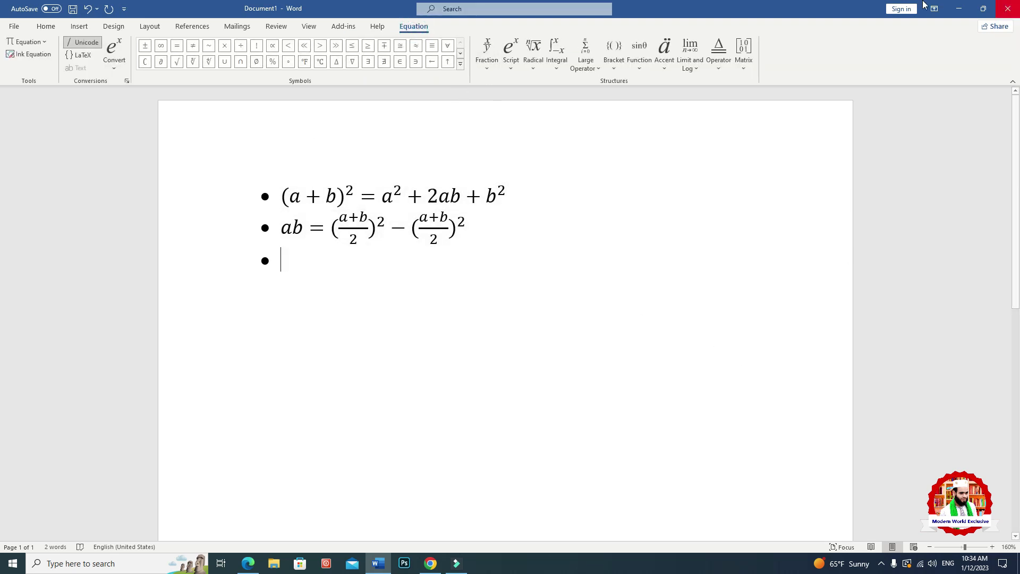
pyautogui.doubleClick(819, 5)
# Scroll the maximized PDF to the cubic factorisation formulas and page 2, then return to Word
pyautogui.click(753, 280)
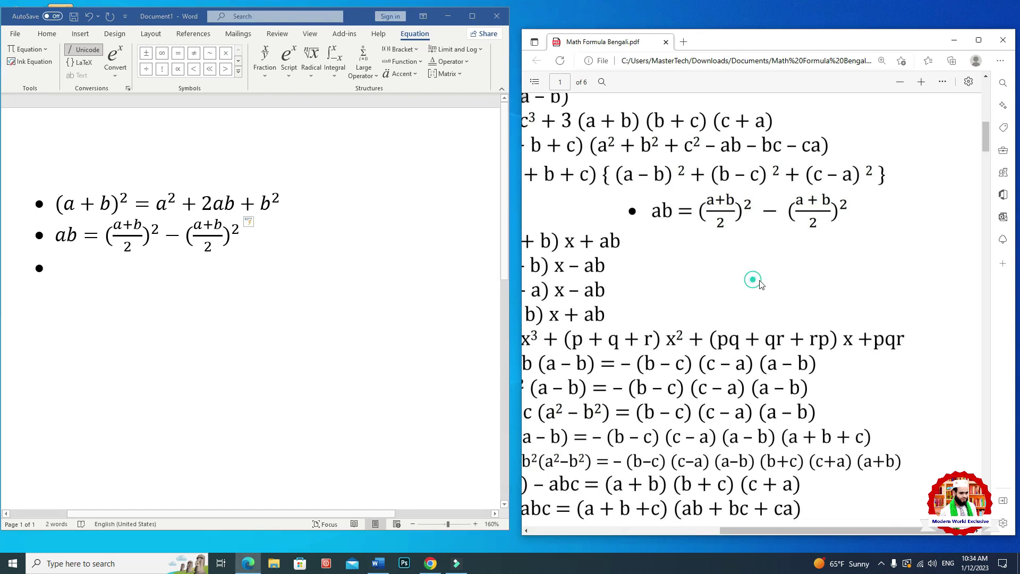
pyautogui.click(979, 40)
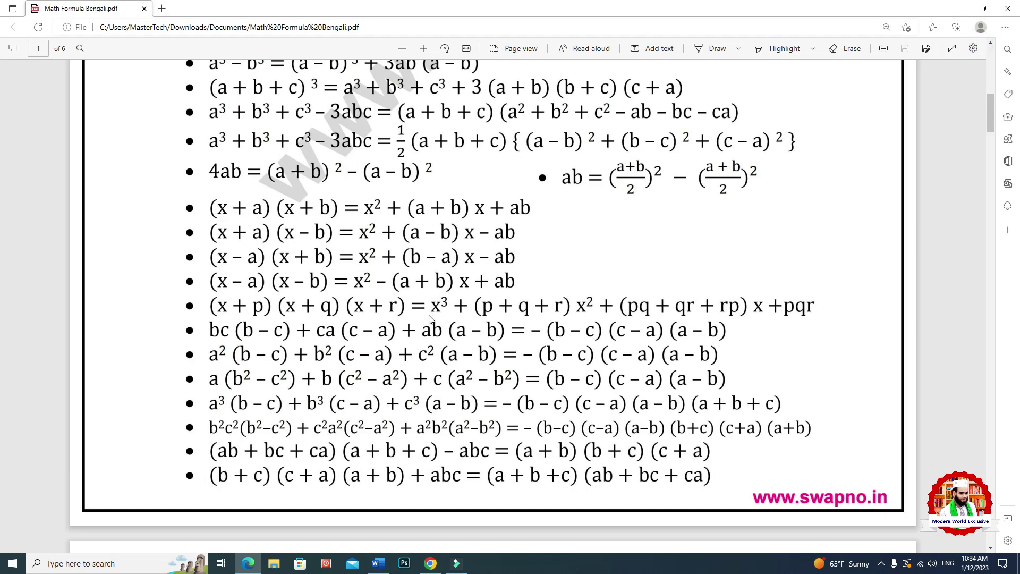
pyautogui.scroll(-3, 431, 319)
pyautogui.scroll(-2, 430, 319)
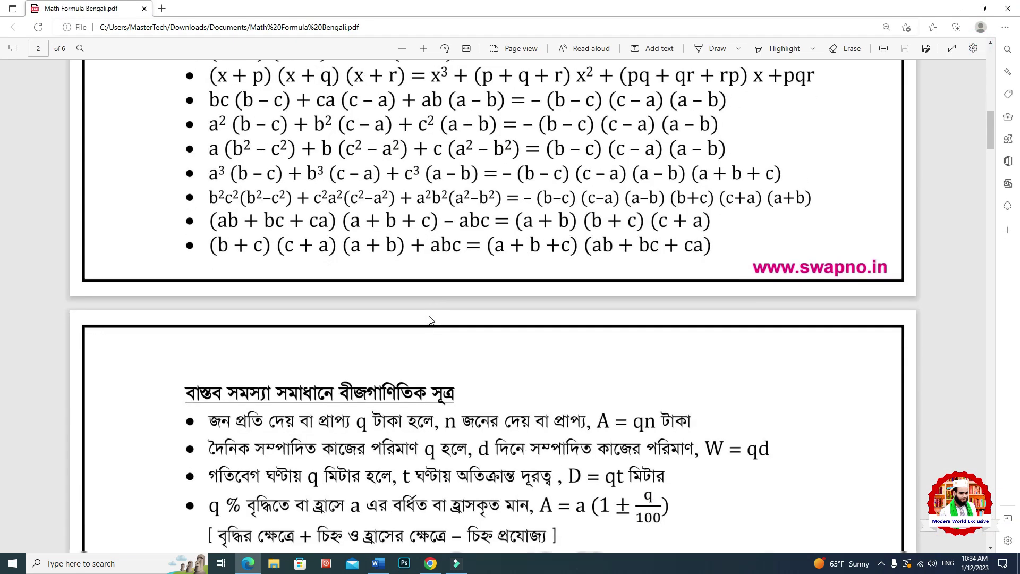
pyautogui.scroll(-2, 430, 319)
pyautogui.scroll(3, 431, 319)
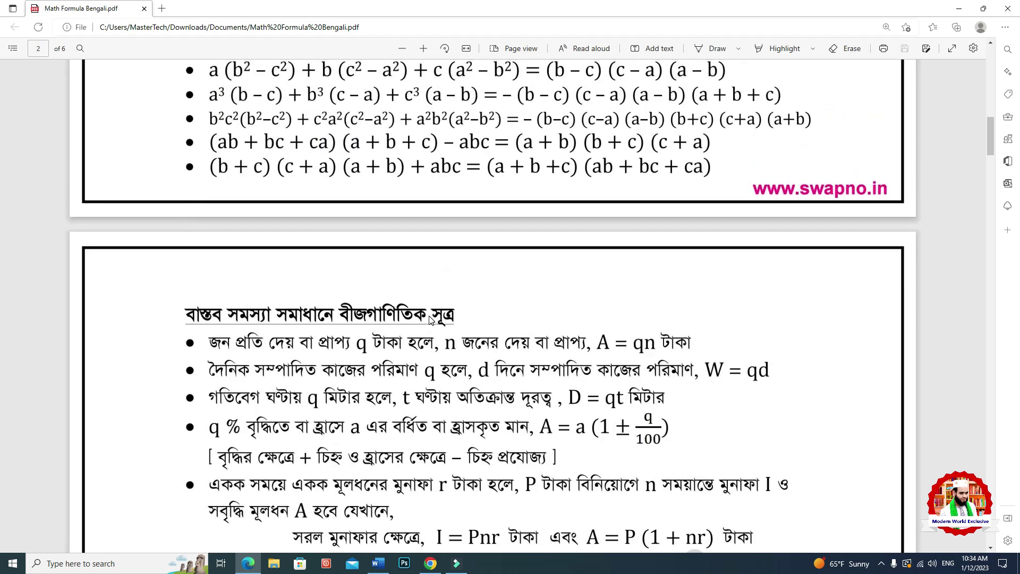
pyautogui.scroll(3, 361, 238)
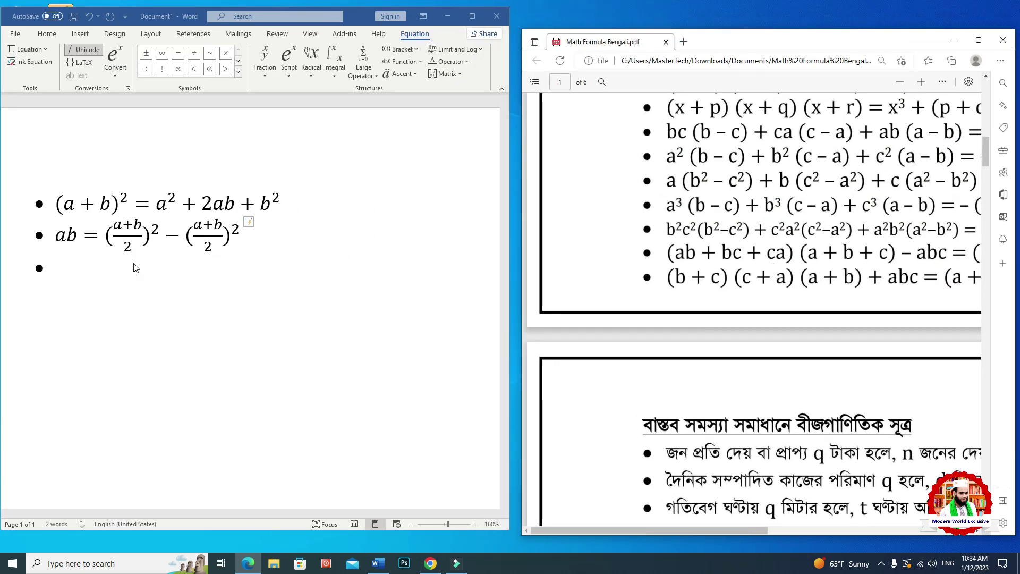
pyautogui.click(95, 272)
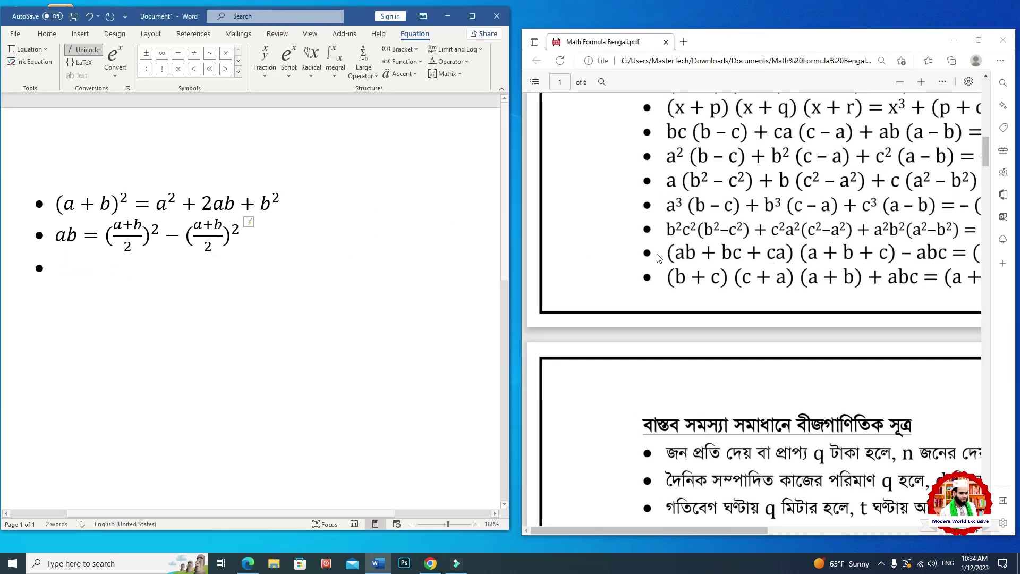
# Enter b² as the first term of the new equation
pyautogui.click(288, 61)
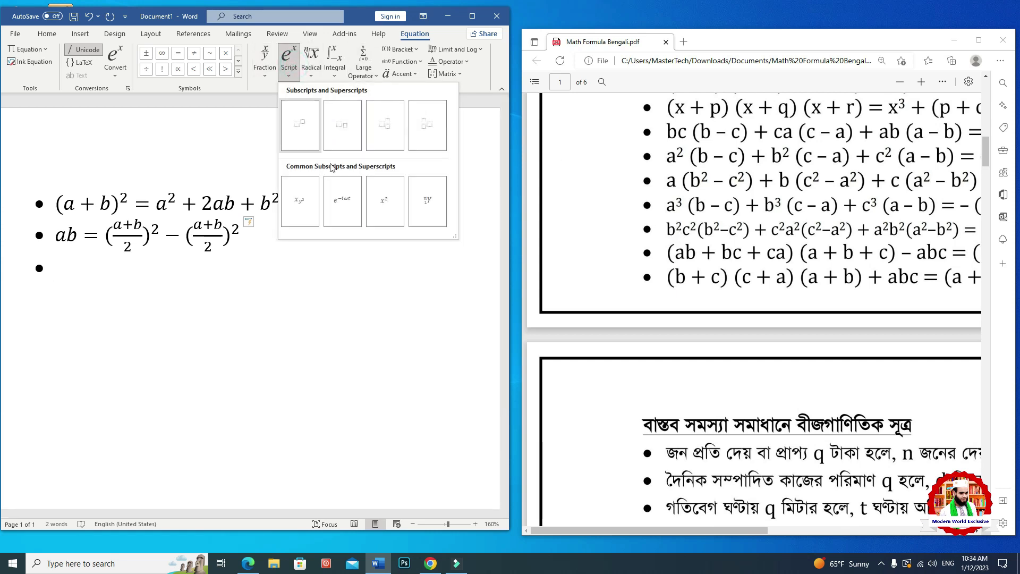
pyautogui.click(301, 130)
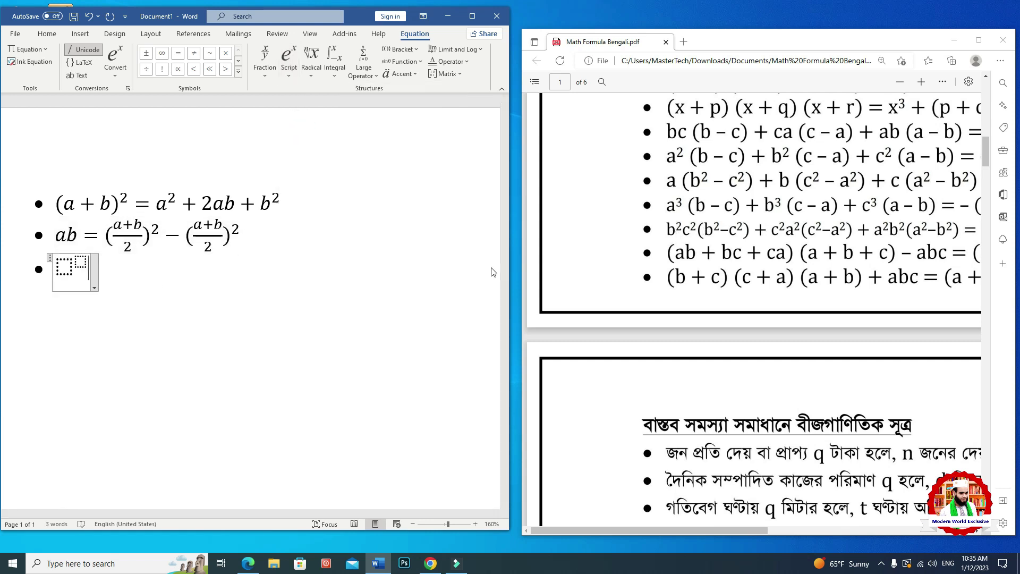
pyautogui.click(64, 270)
pyautogui.write('b')
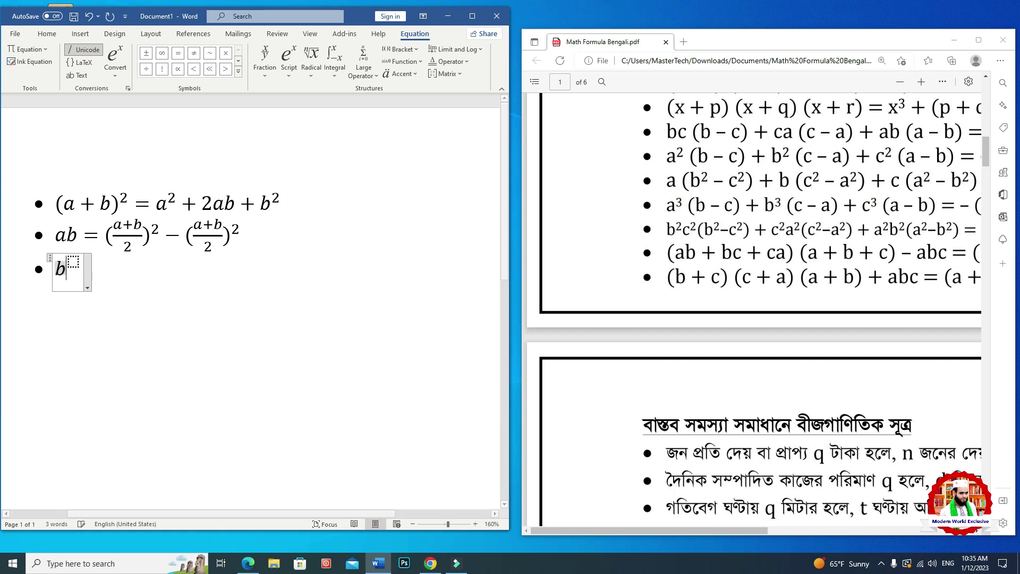
pyautogui.click(72, 265)
pyautogui.write('2')
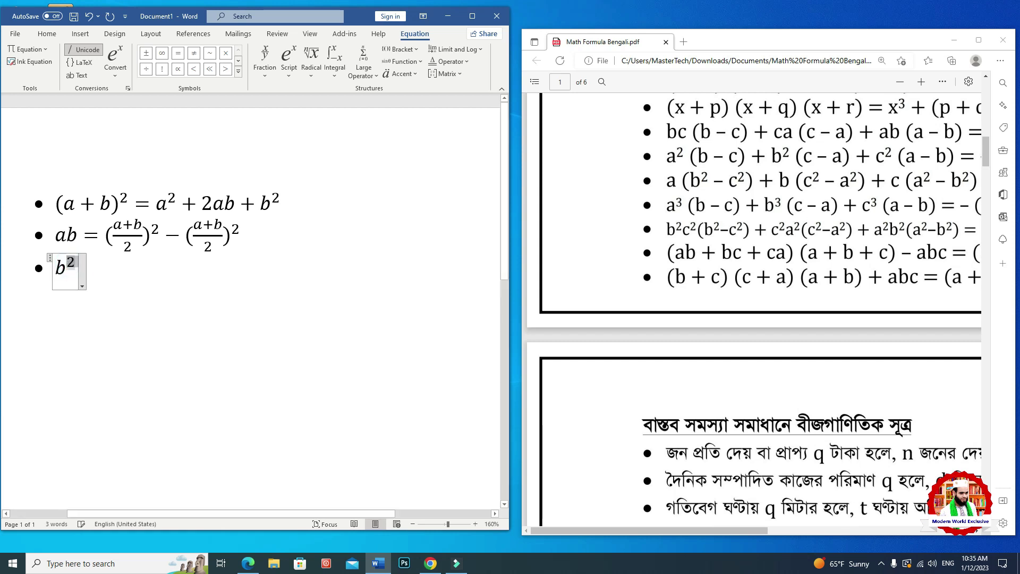
pyautogui.press('Right')
# Add the next squared term and an opening parenthesis
pyautogui.click(289, 63)
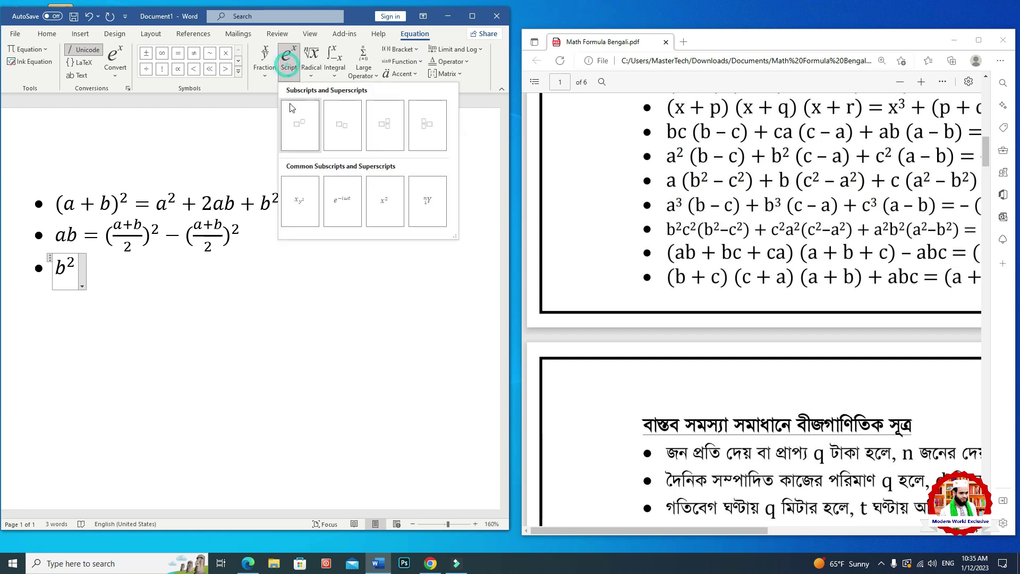
pyautogui.click(301, 121)
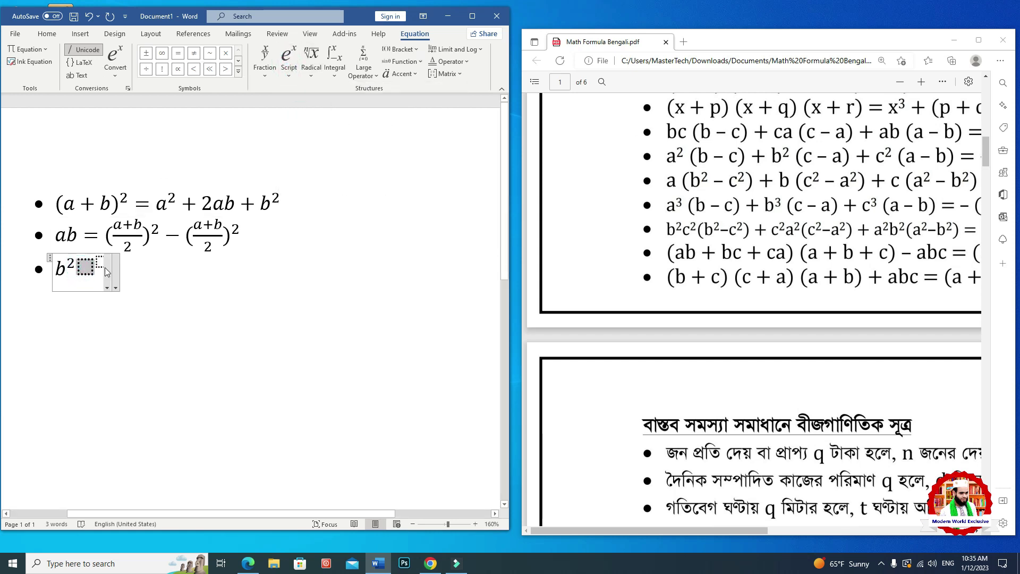
pyautogui.write('c')
pyautogui.click(94, 261)
pyautogui.write('2')
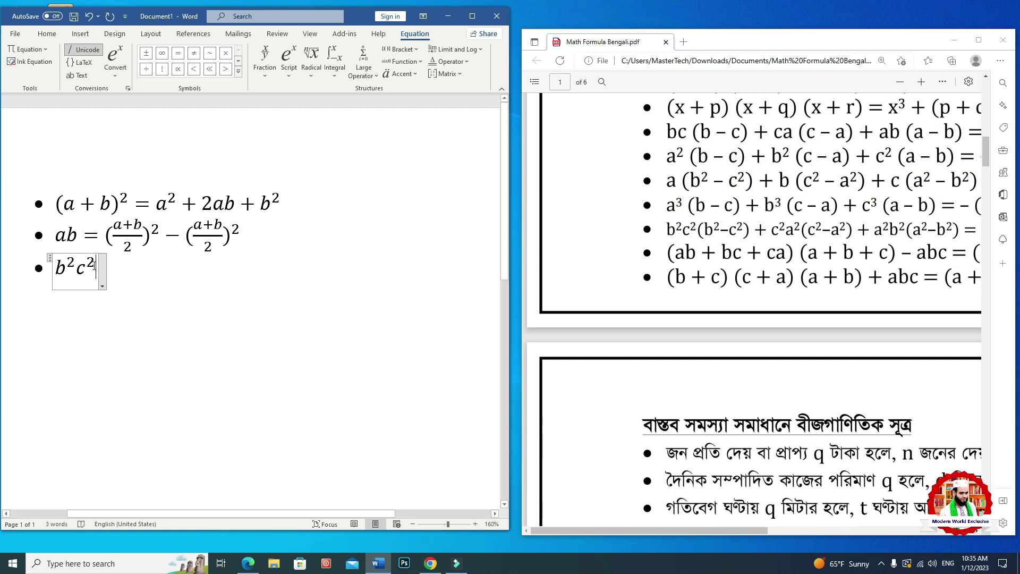
pyautogui.write('(')
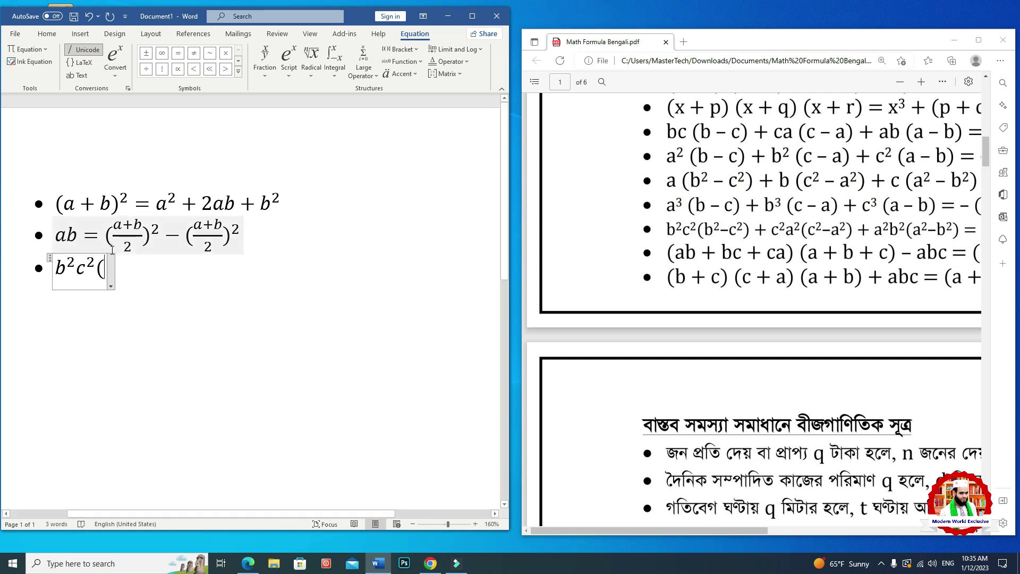
pyautogui.write('b')
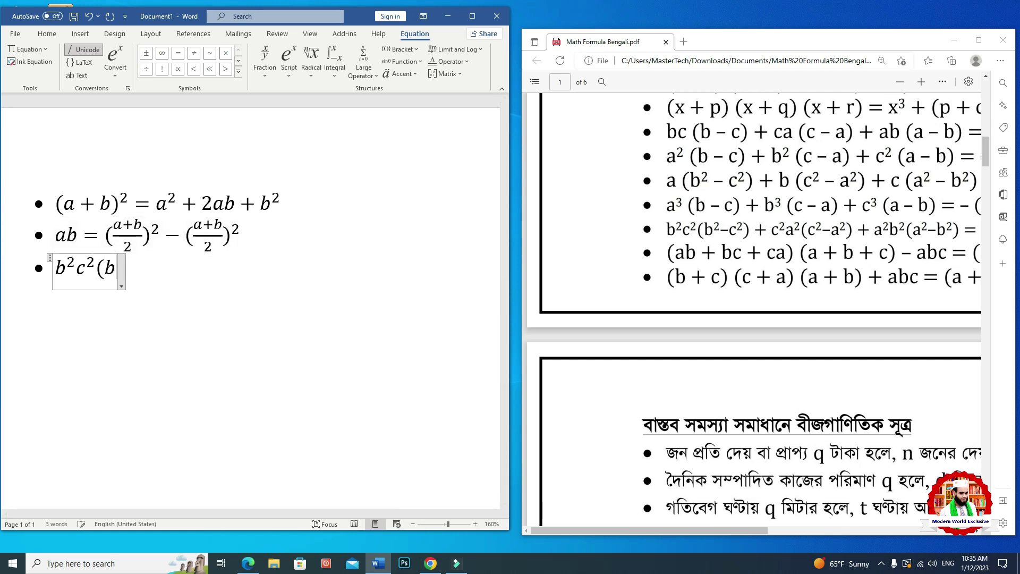
pyautogui.press('BackSpace')
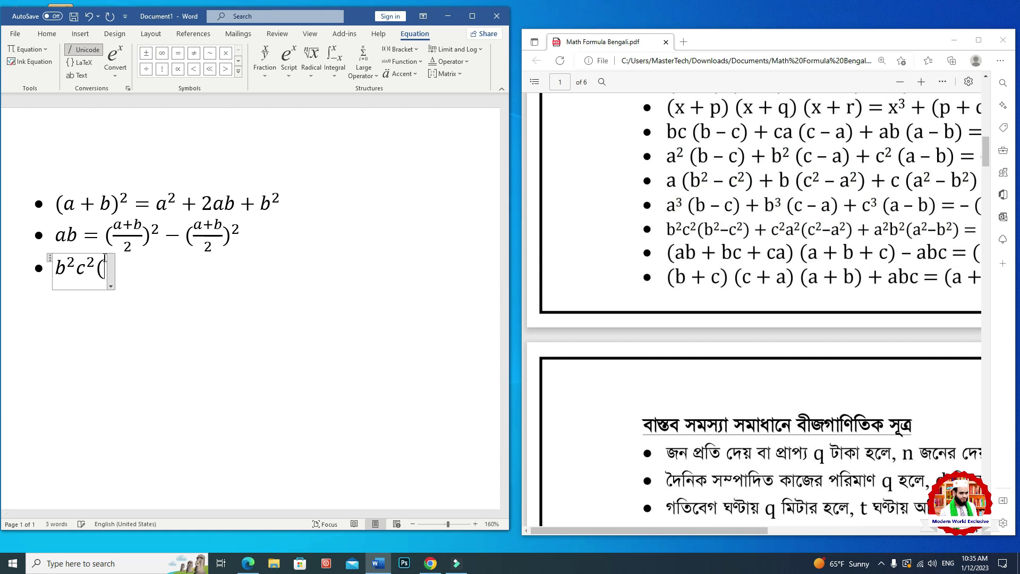
# Insert b² inside the parenthesis followed by a minus sign, correcting the mistyped signs
pyautogui.click(289, 60)
pyautogui.click(299, 128)
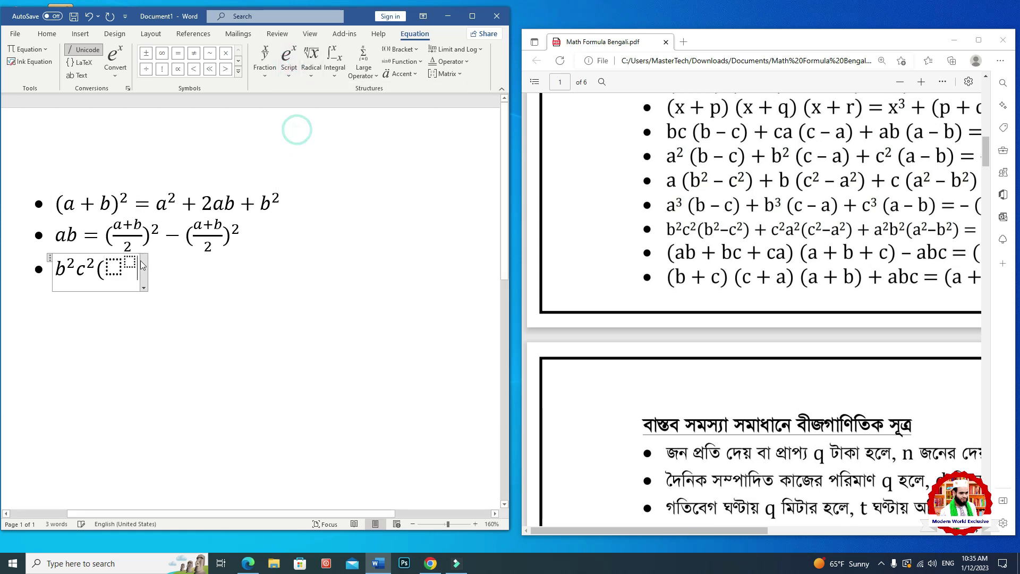
pyautogui.write('b')
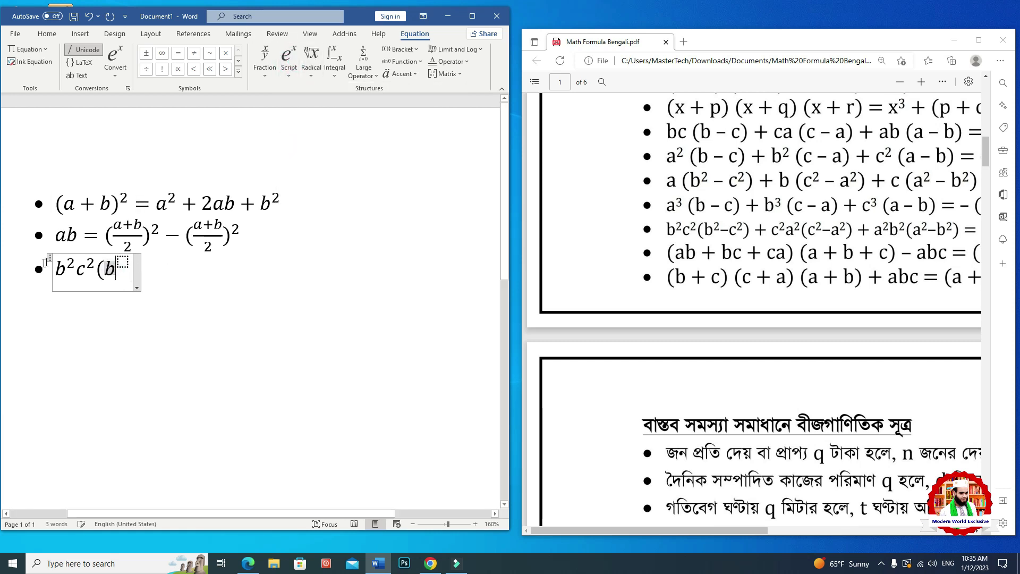
pyautogui.write('2')
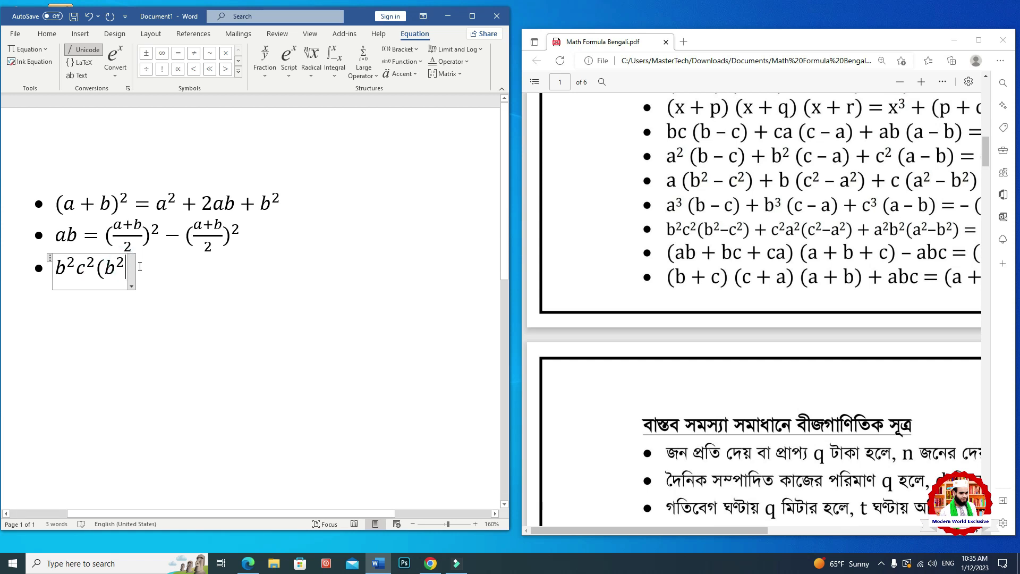
pyautogui.write('+')
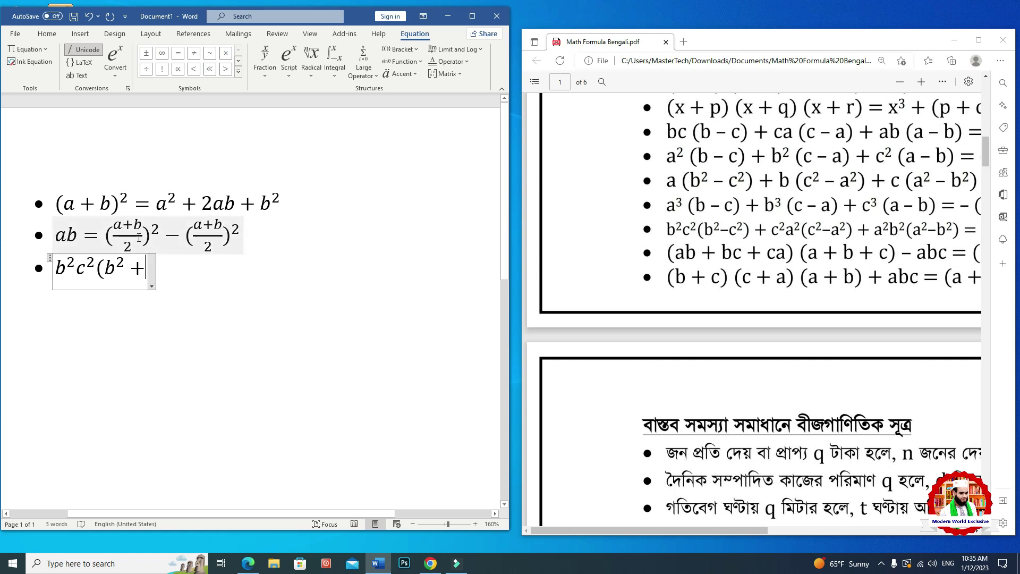
pyautogui.press('BackSpace')
pyautogui.write('=')
pyautogui.press('BackSpace')
pyautogui.write('-')
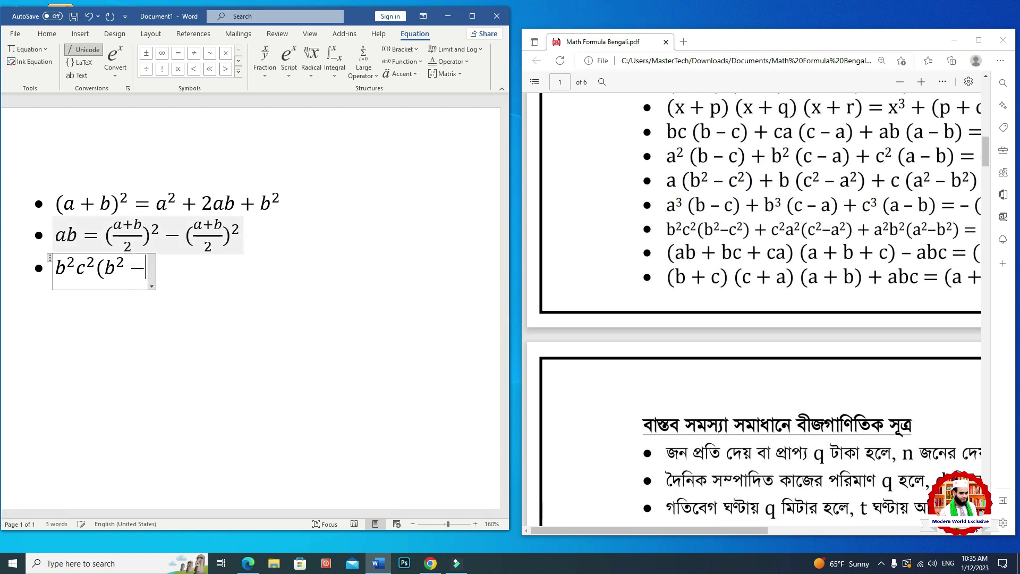
# Add c² after the minus and close the parenthesis
pyautogui.click(289, 59)
pyautogui.click(292, 126)
pyautogui.click(157, 268)
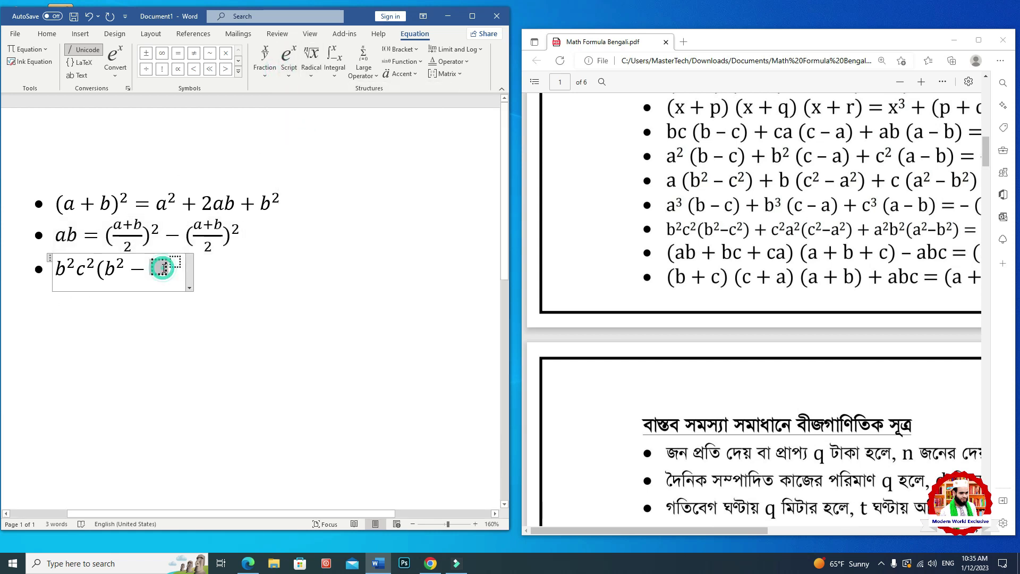
pyautogui.write('c')
pyautogui.click(169, 263)
pyautogui.write('2')
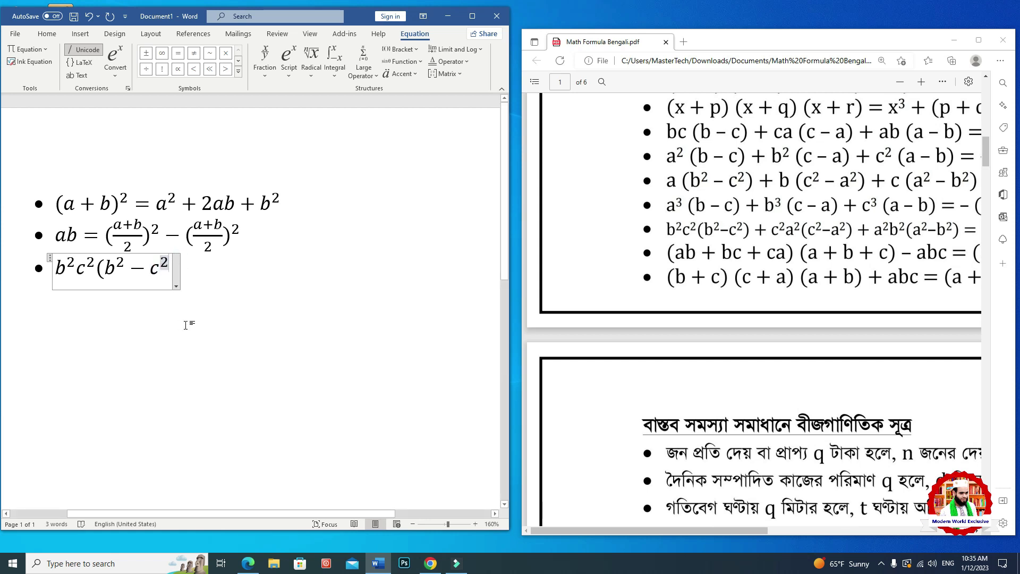
pyautogui.write(')')
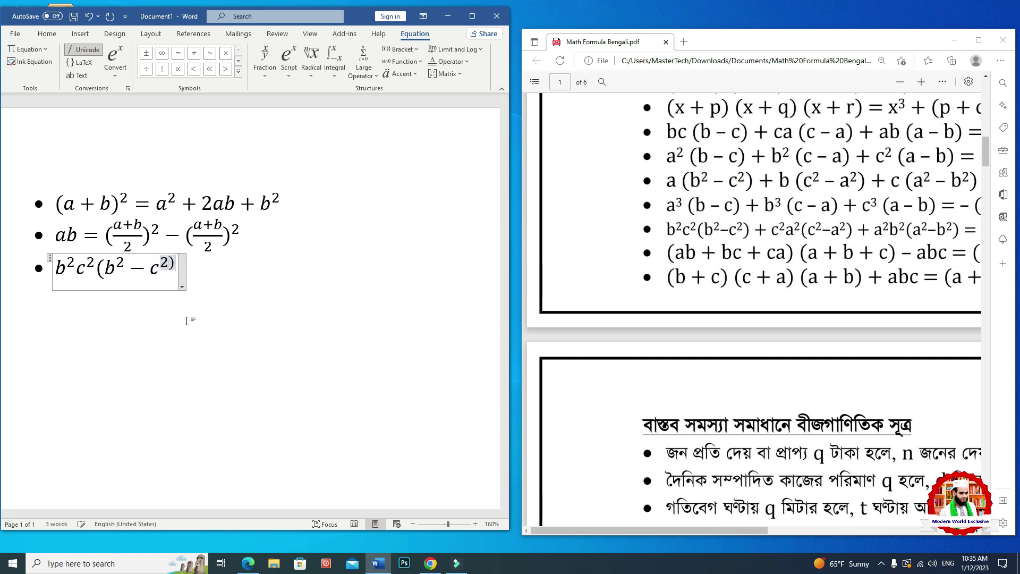
pyautogui.press('BackSpace')
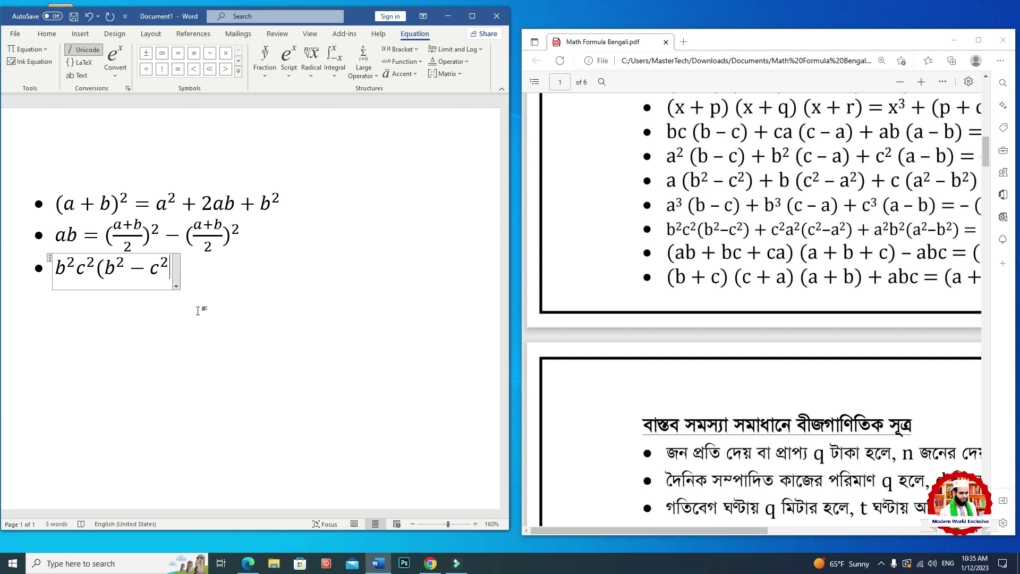
pyautogui.write(')')
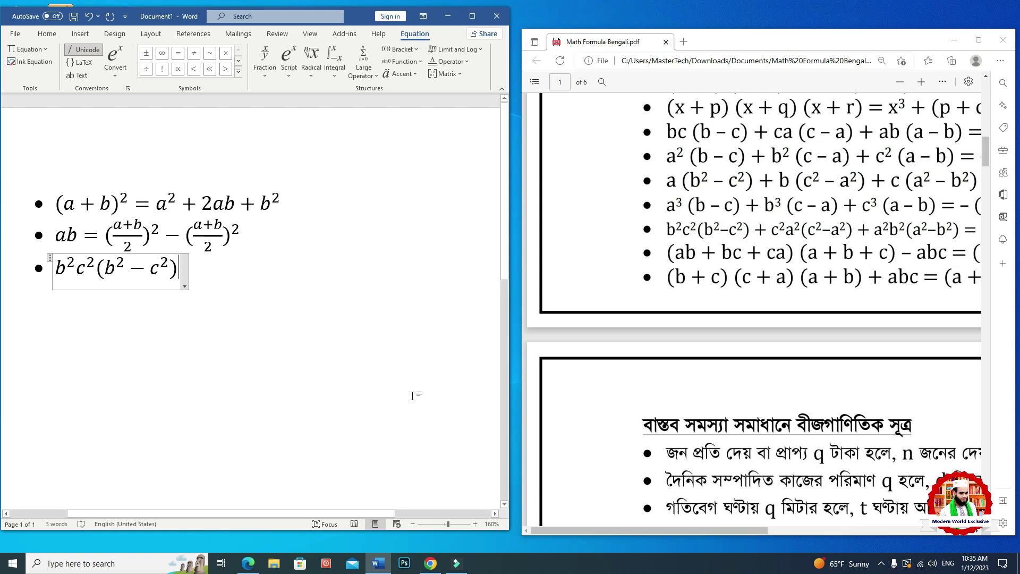
# Scroll the maximized PDF down to the logarithm formulas on page 2, then restore its window
pyautogui.click(791, 412)
pyautogui.click(979, 40)
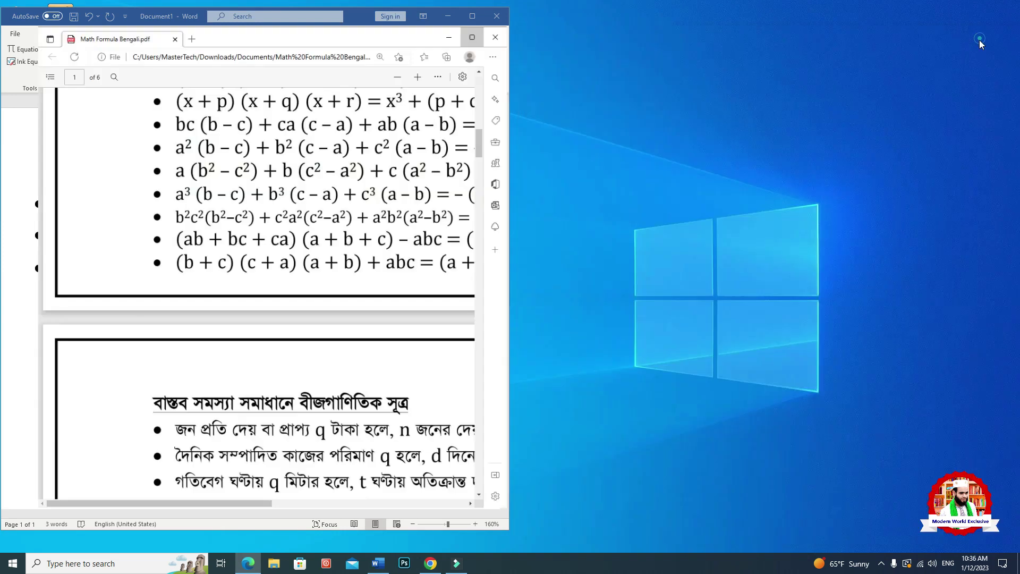
pyautogui.scroll(-2, 604, 280)
pyautogui.scroll(-3, 604, 280)
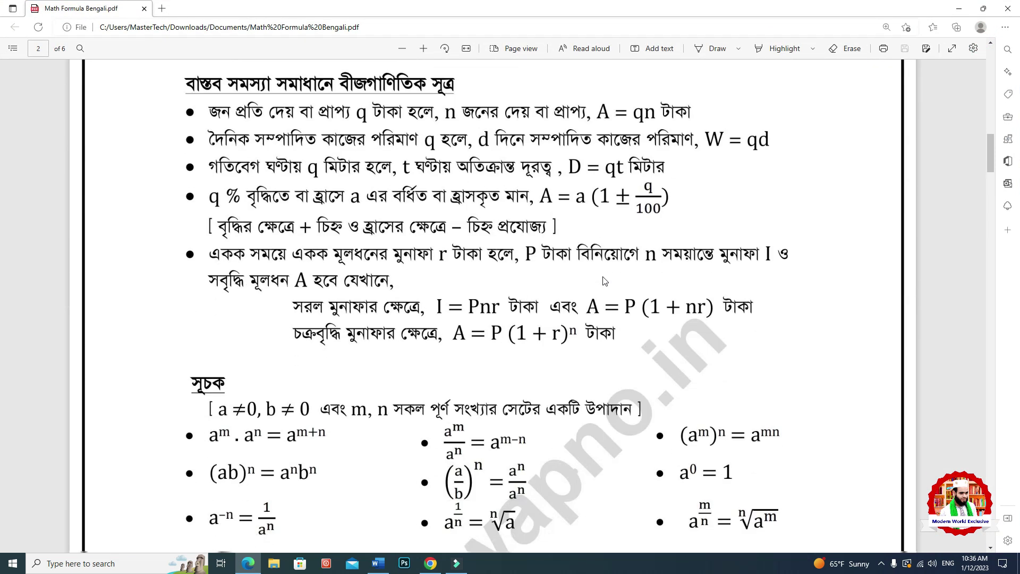
pyautogui.scroll(-1, 604, 280)
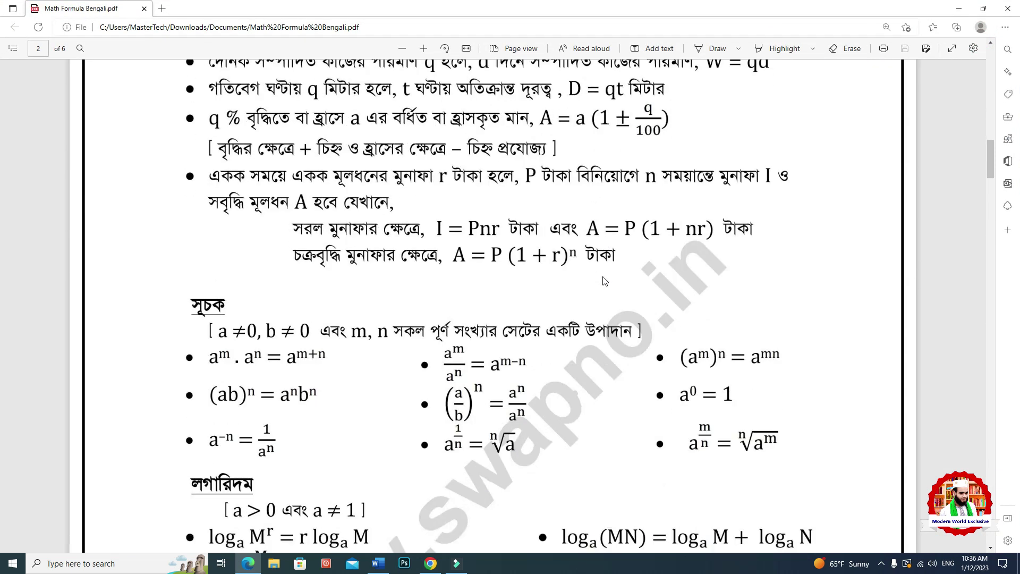
pyautogui.scroll(-1, 604, 281)
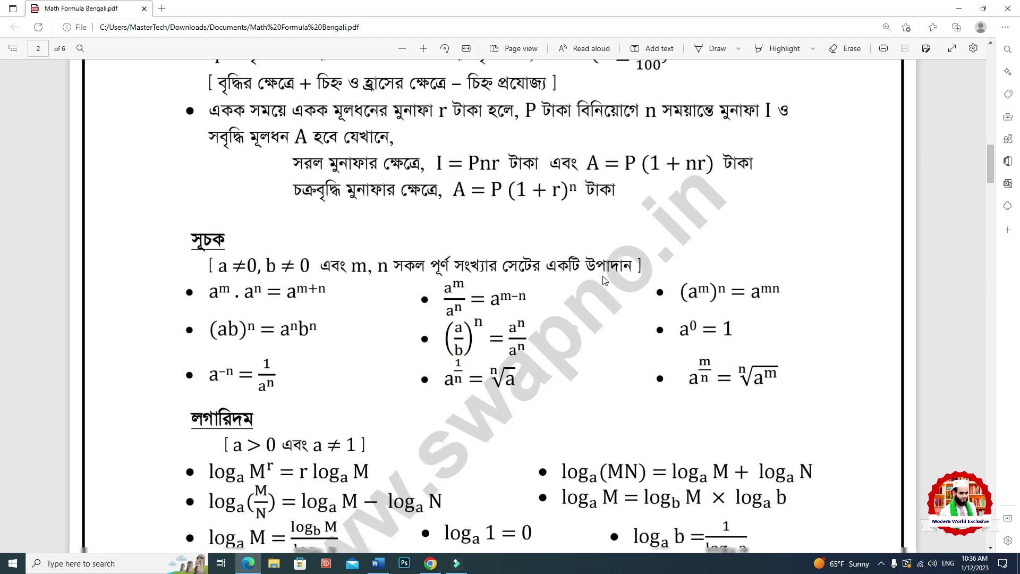
pyautogui.scroll(-1, 604, 281)
pyautogui.scroll(-1, 604, 281)
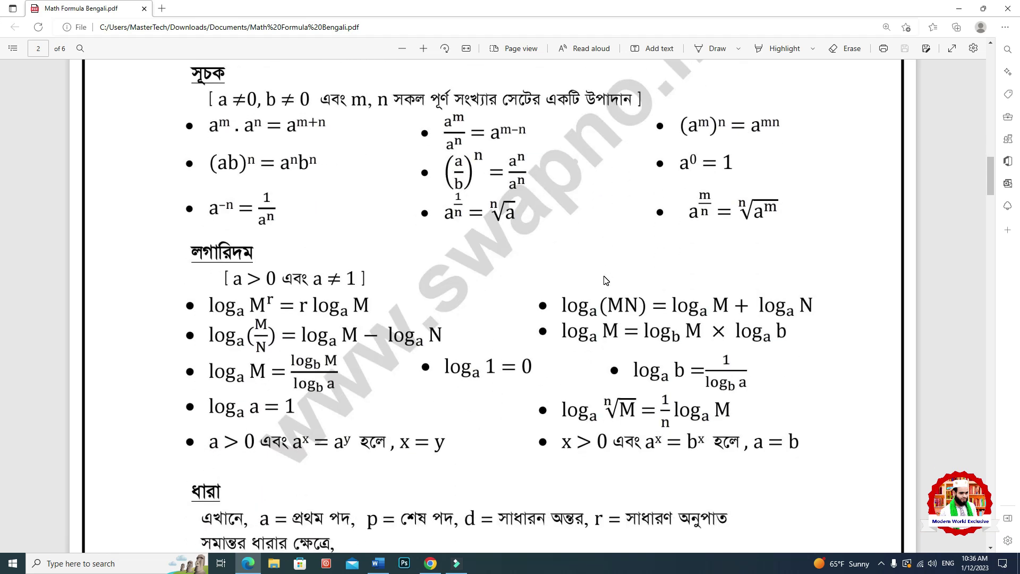
pyautogui.scroll(-1, 604, 281)
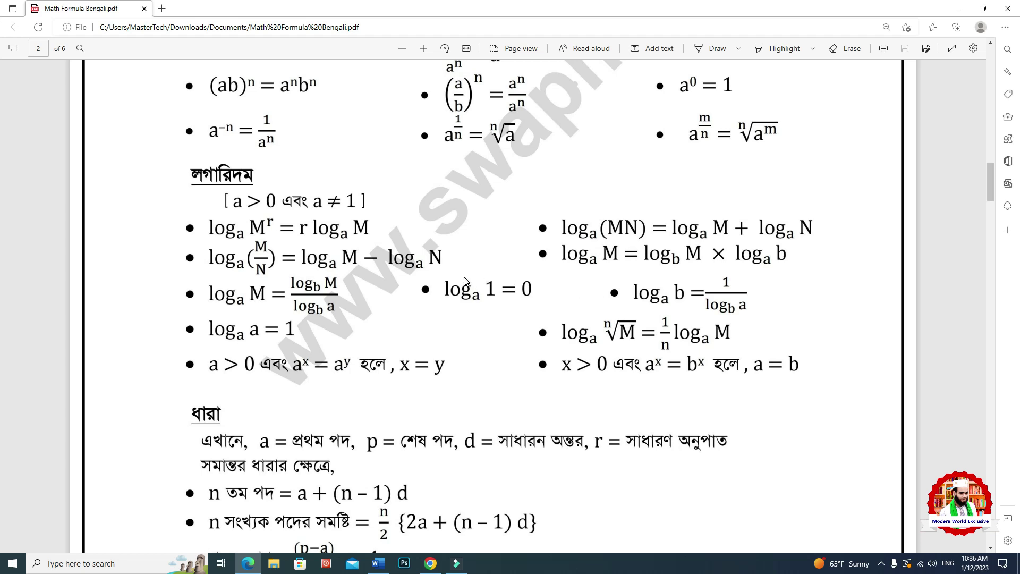
pyautogui.doubleClick(640, 6)
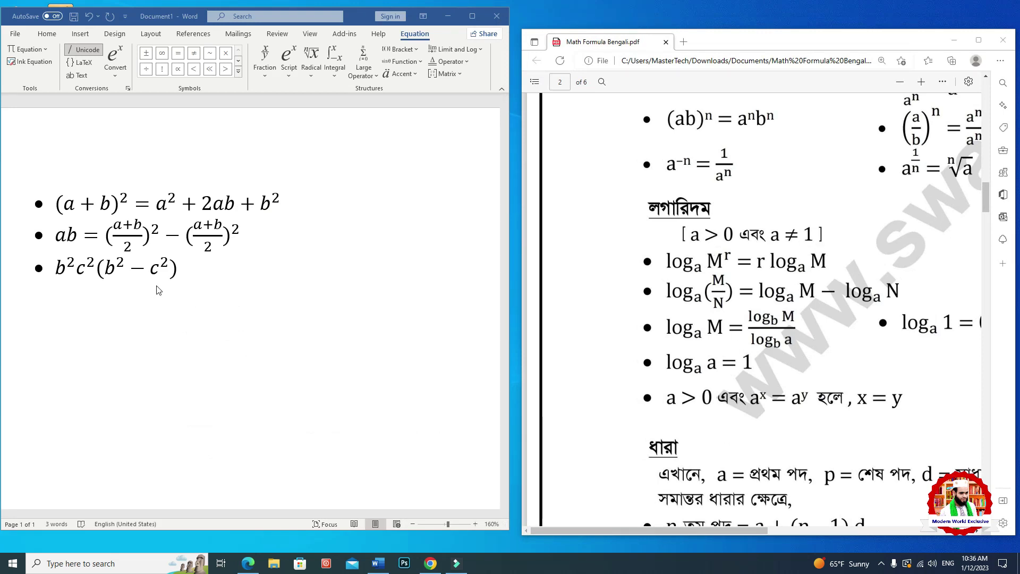
# Add a fourth bullet whose new equation begins with [a>0
pyautogui.click(201, 287)
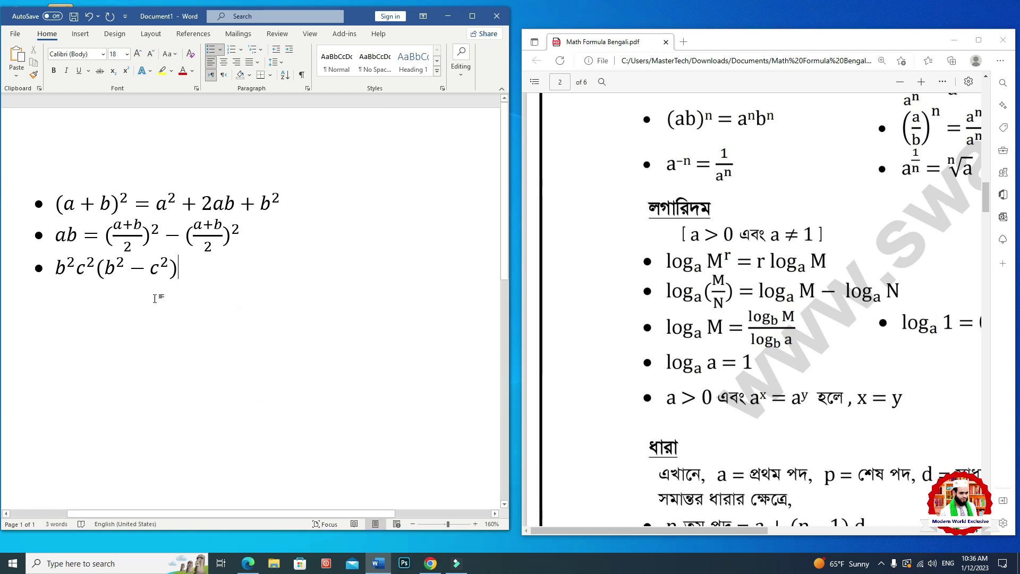
pyautogui.press('Return')
pyautogui.hotkey('alt', '=')
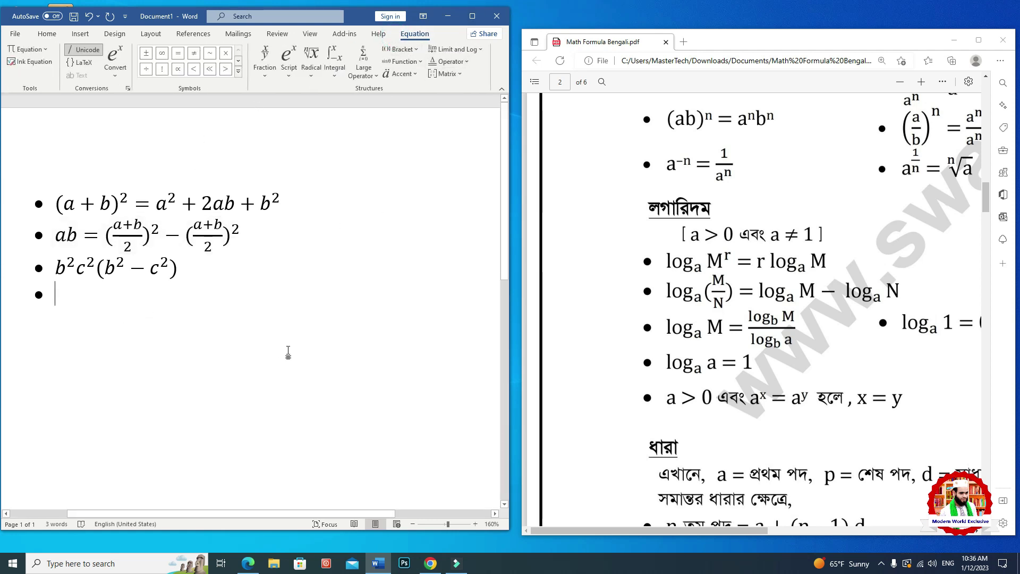
pyautogui.hotkey('alt', '=')
pyautogui.write('{')
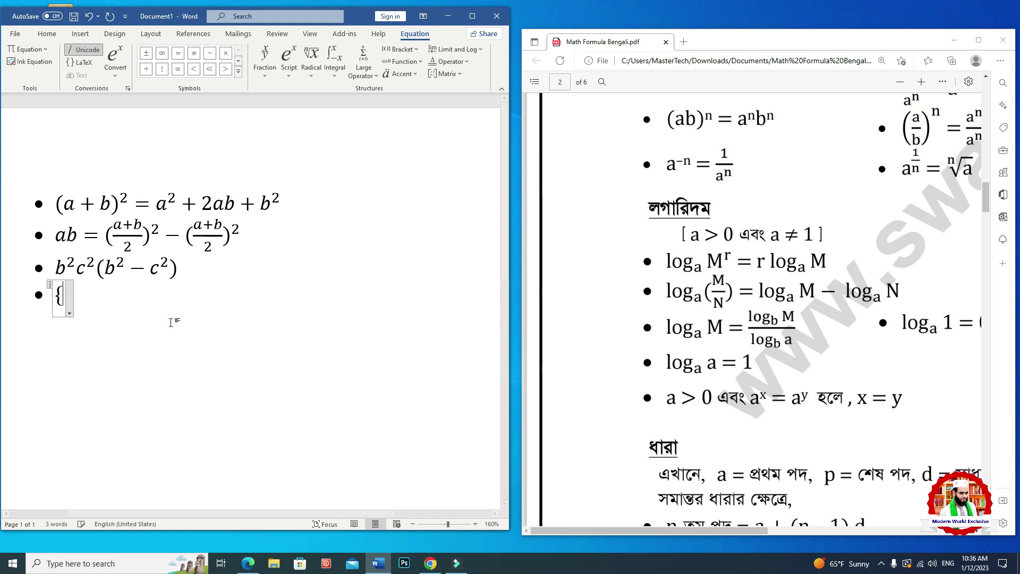
pyautogui.press('BackSpace')
pyautogui.write('[')
pyautogui.write('a>')
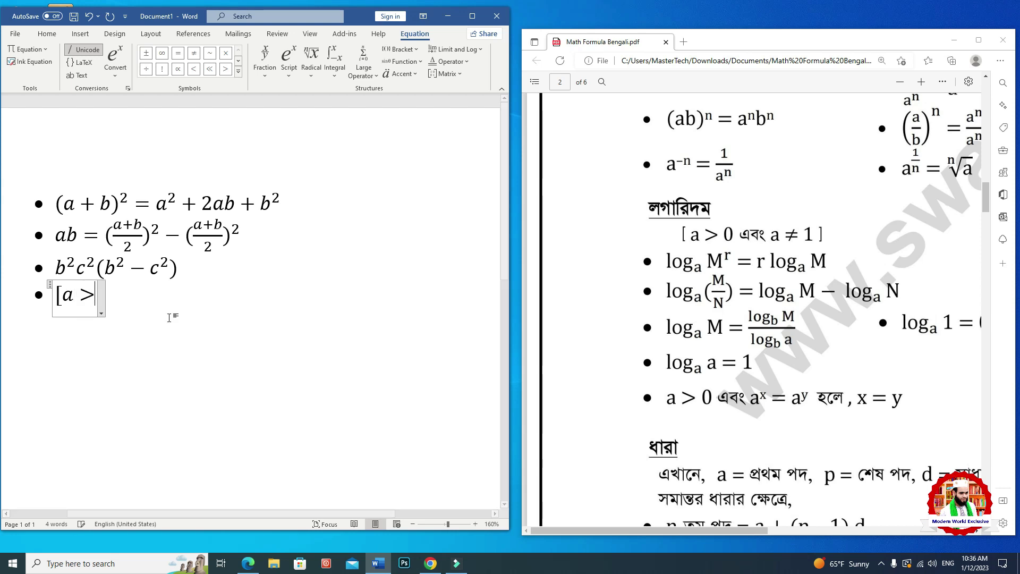
pyautogui.write('0')
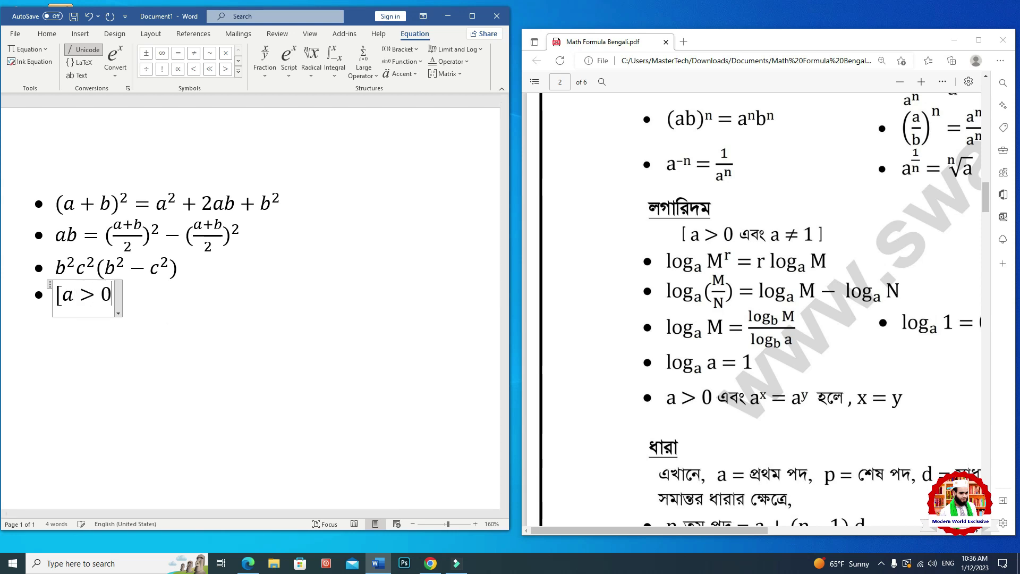
# Select the SutonnyMJ font and delete the stray characters after [a > 0
pyautogui.click(21, 35)
pyautogui.click(16, 39)
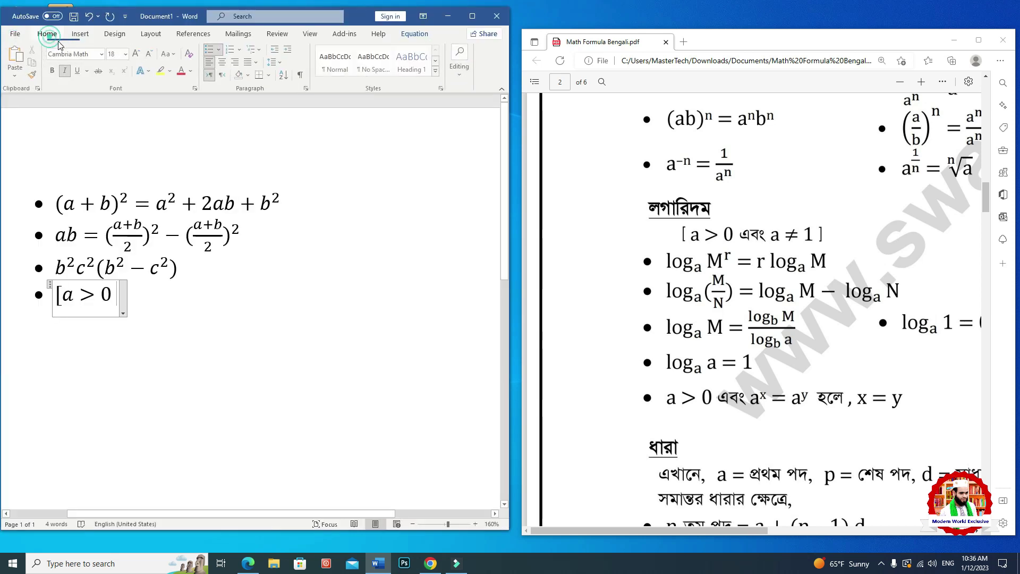
pyautogui.click(97, 54)
pyautogui.click(103, 54)
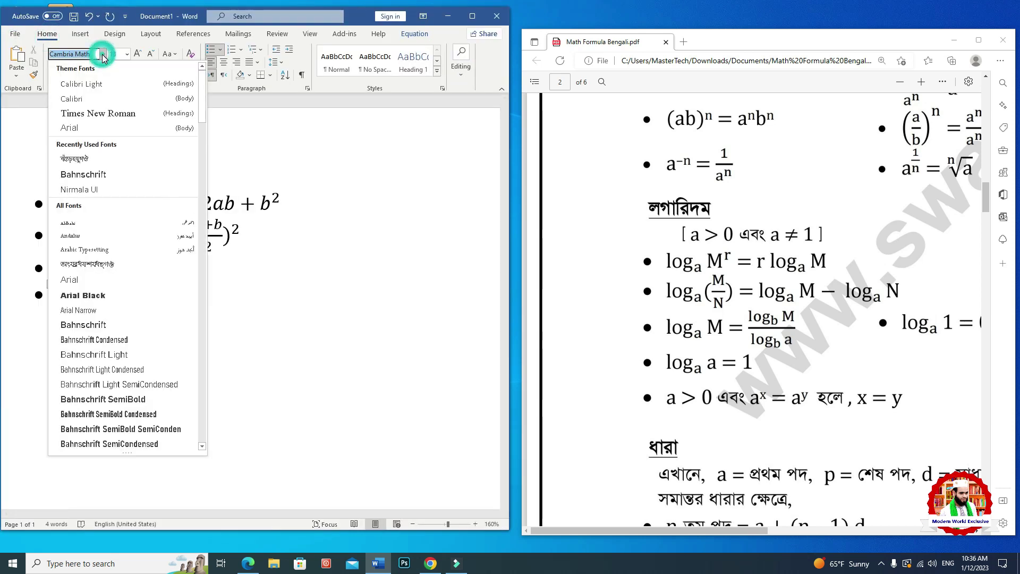
pyautogui.click(98, 157)
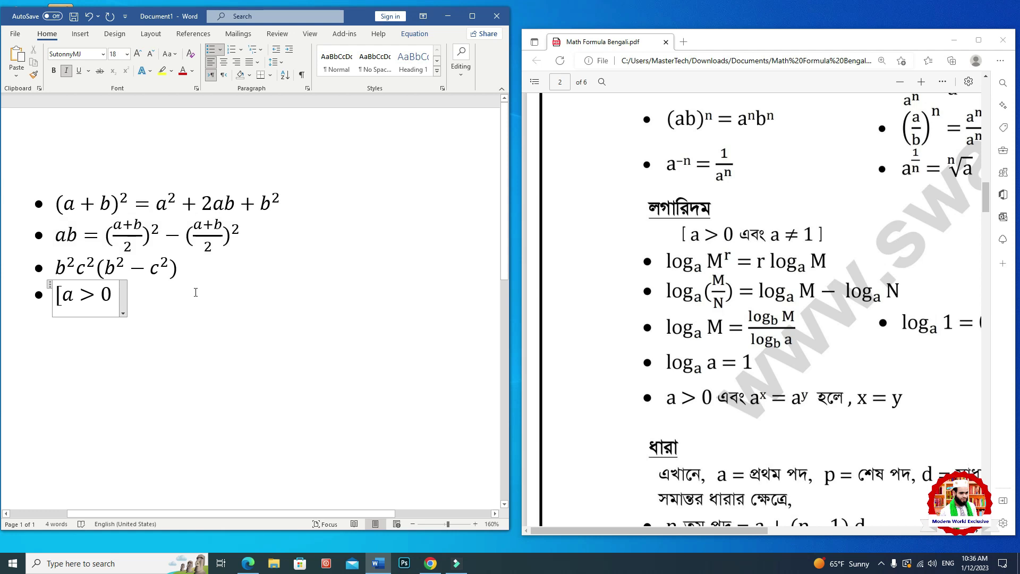
pyautogui.press('BackSpace')
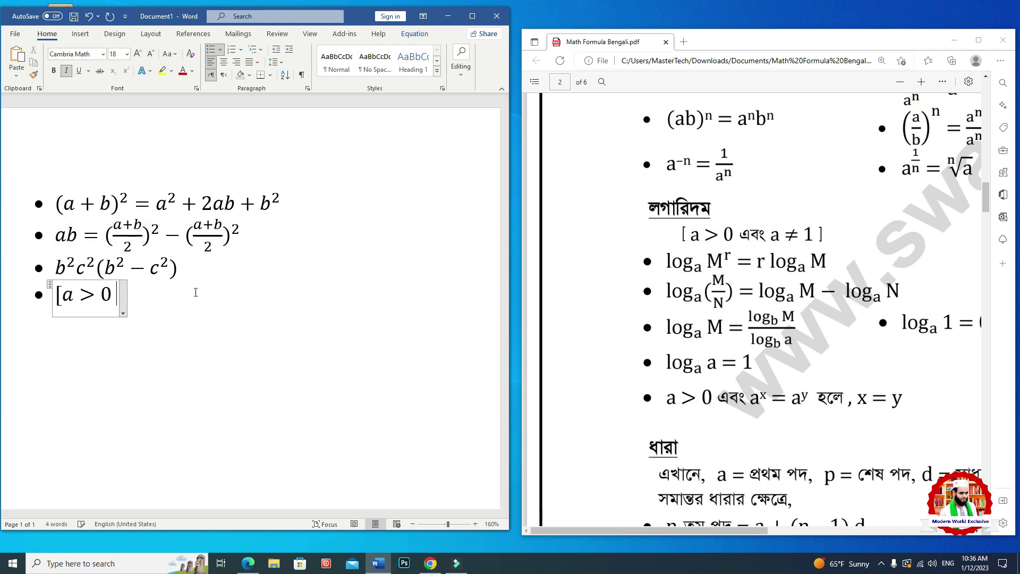
pyautogui.click(102, 53)
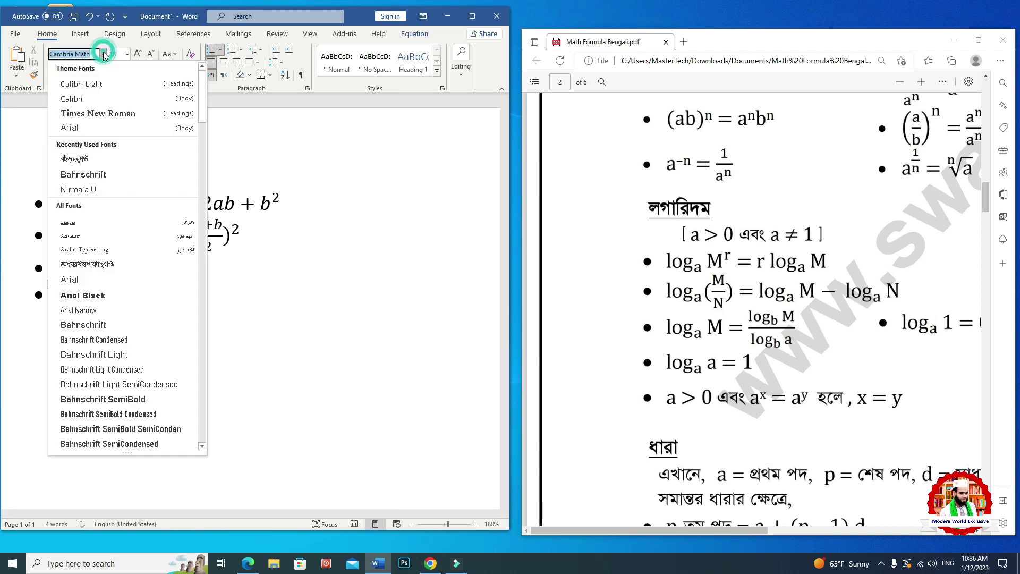
pyautogui.click(99, 160)
pyautogui.press('BackSpace')
pyautogui.write('G')
pyautogui.press('BackSpace')
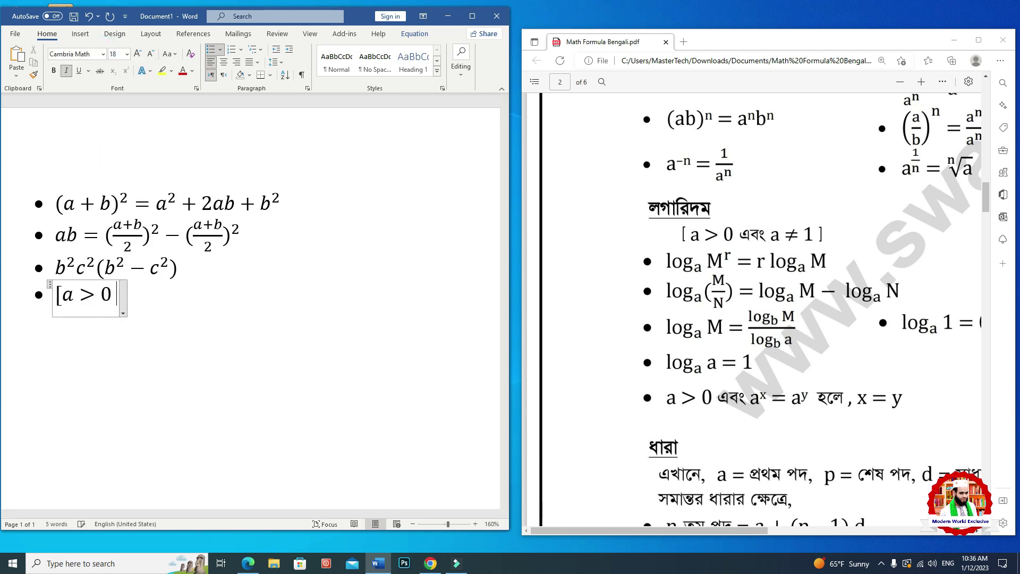
# Type the Bengali word এবং in SutonnyMJ after the equation
pyautogui.click(132, 299)
pyautogui.click(102, 54)
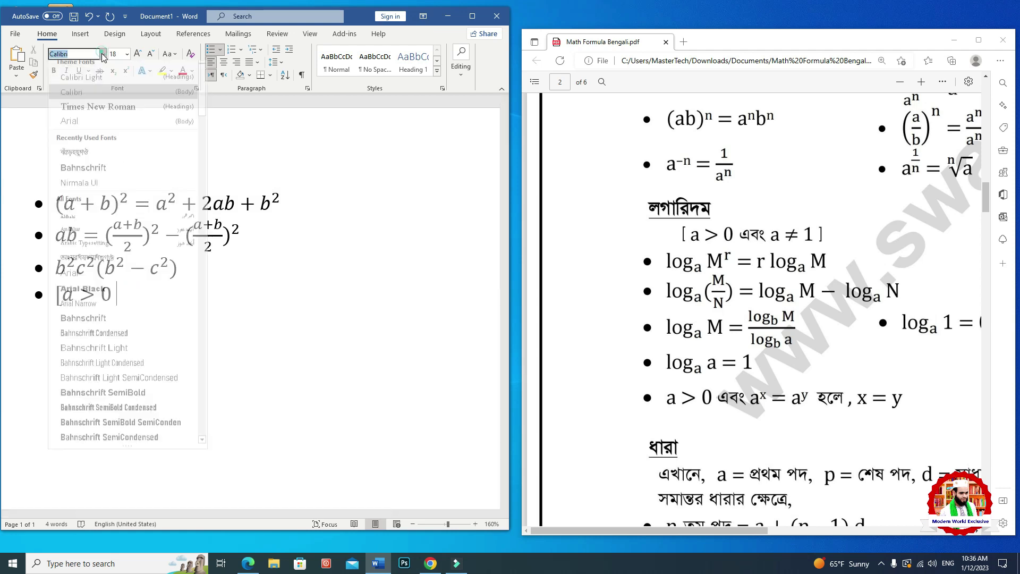
pyautogui.click(95, 161)
pyautogui.write('G')
pyautogui.write('বং')
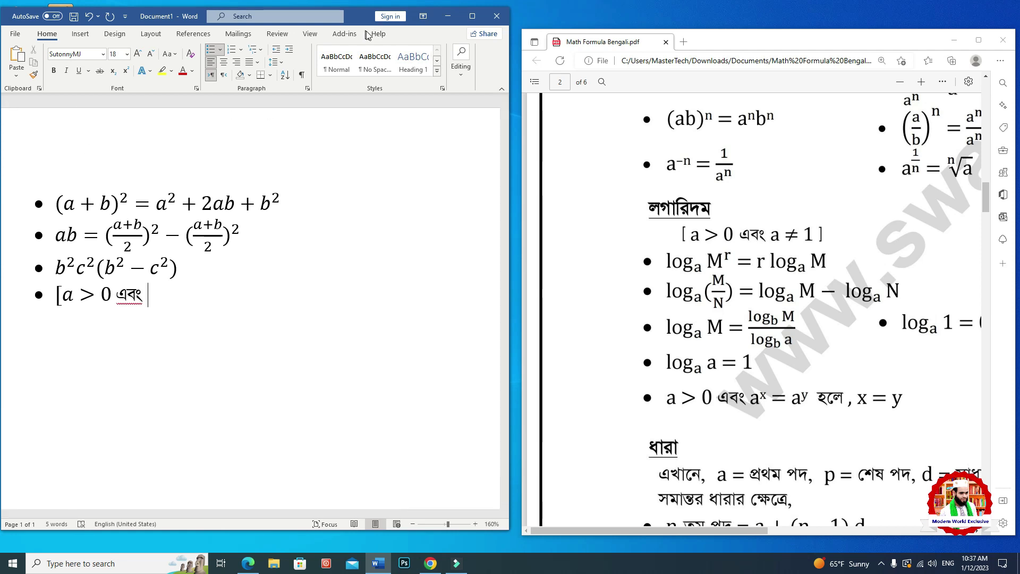
pyautogui.click(80, 34)
# Insert an equation after এবং reading a ≠ 1] to complete [a > 0 এবং a ≠ 1]
pyautogui.click(461, 71)
pyautogui.click(451, 125)
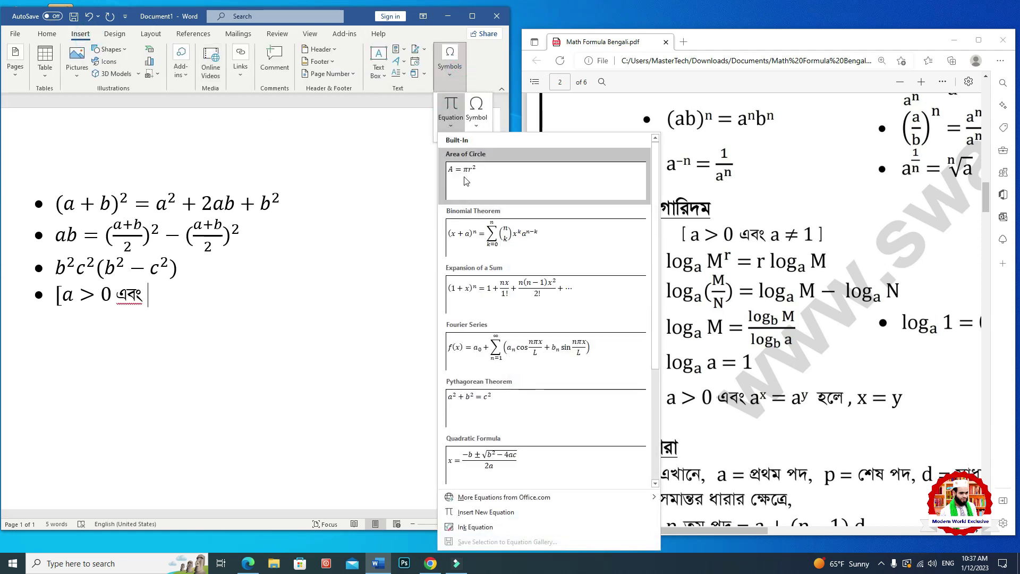
pyautogui.click(456, 104)
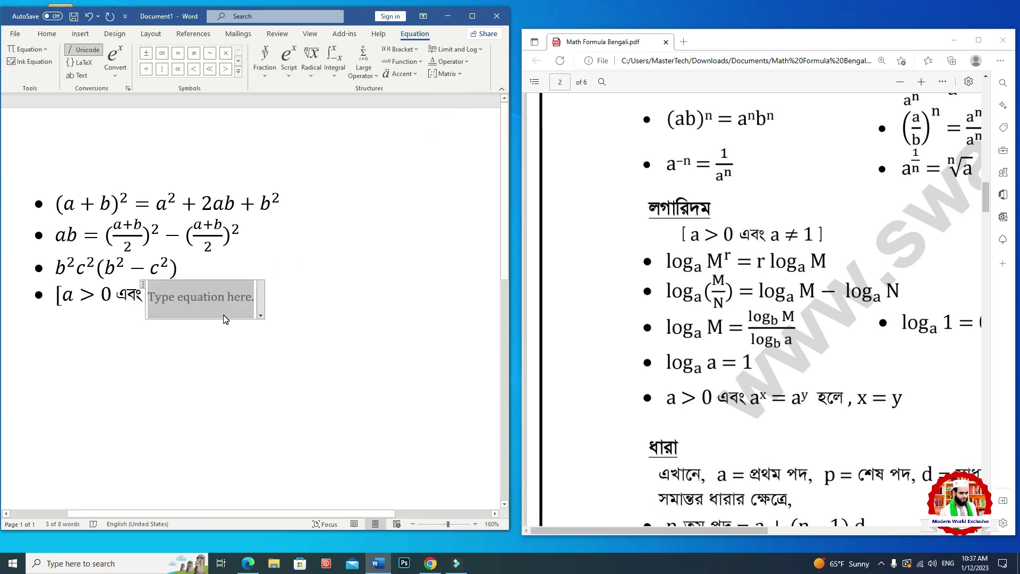
pyautogui.write(',,')
pyautogui.press('BackSpace')
pyautogui.press('BackSpace')
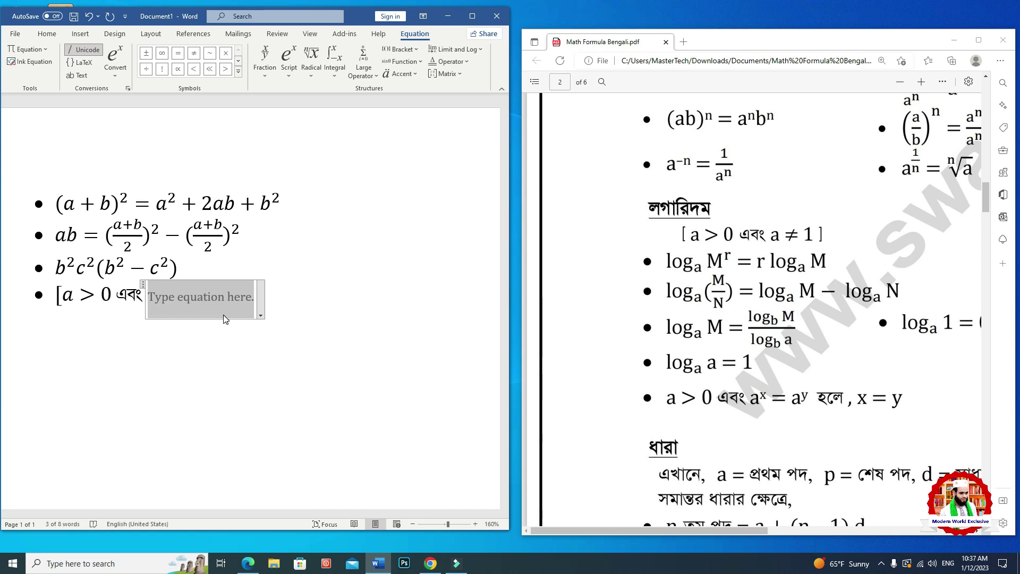
pyautogui.write('a')
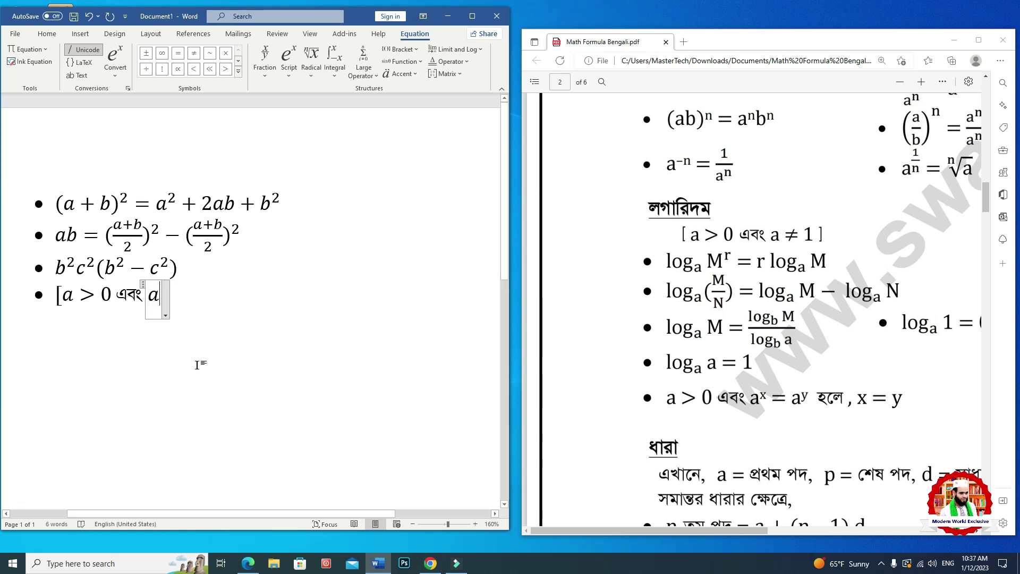
pyautogui.click(194, 54)
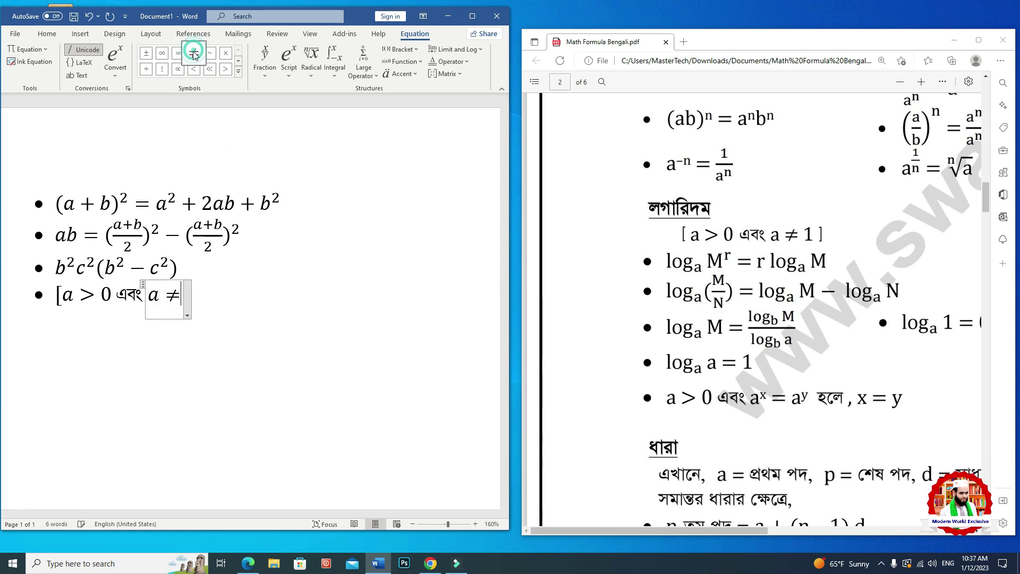
pyautogui.write(' 1')
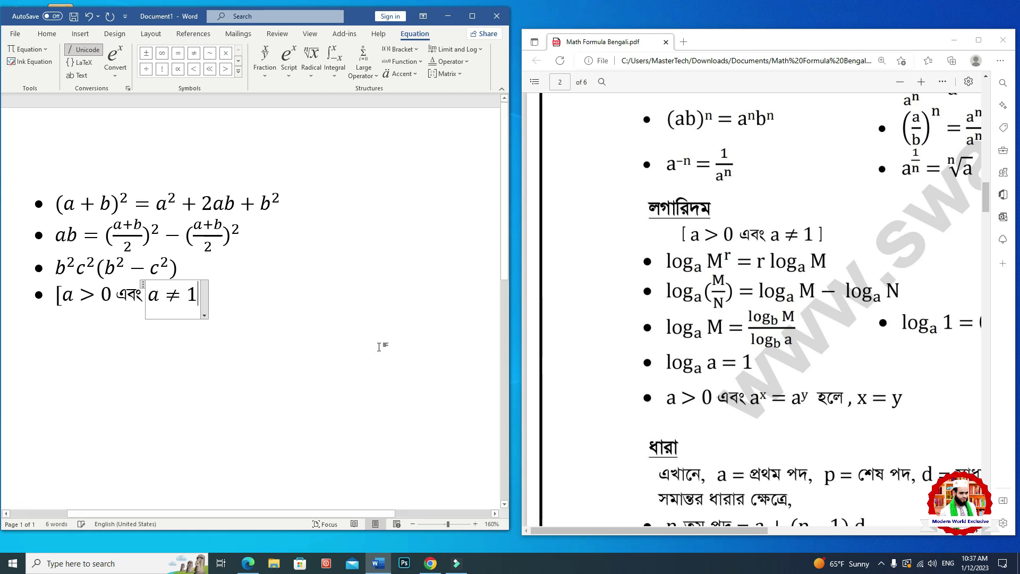
pyautogui.write(']')
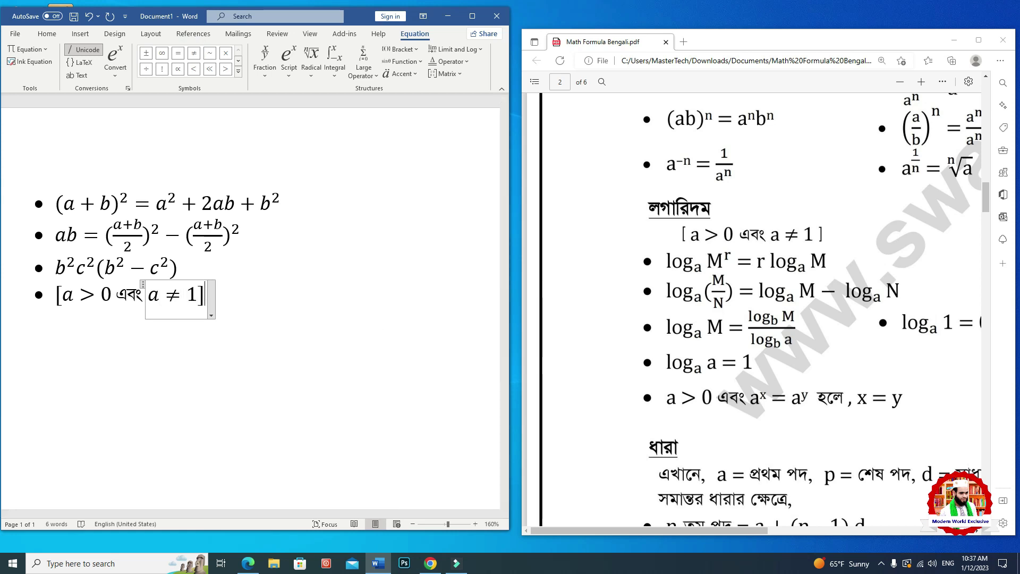
pyautogui.click(336, 389)
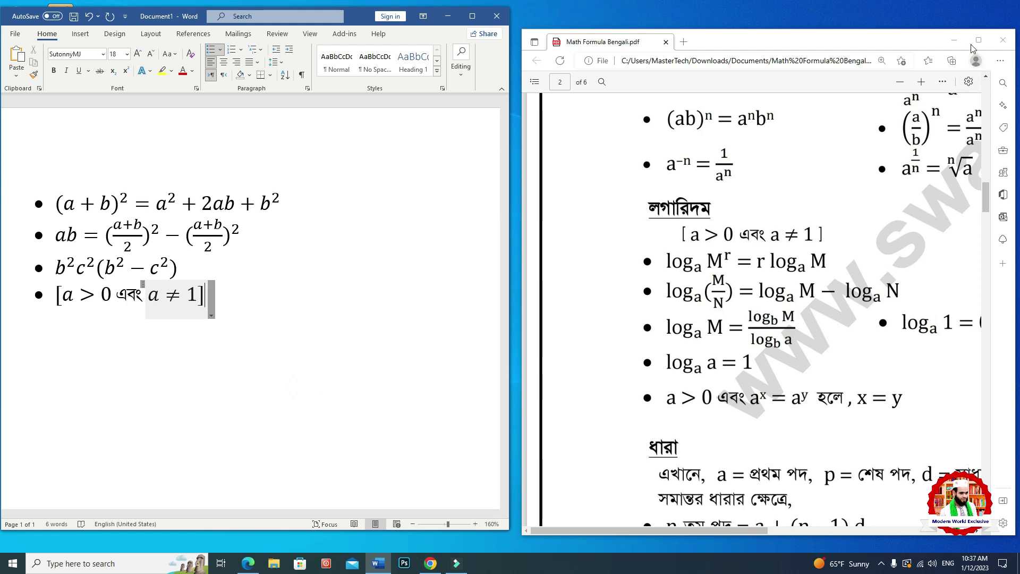
# Maximize the formula PDF to check the next formulas, then restore it beside Word
pyautogui.click(977, 42)
pyautogui.scroll(-3, 746, 246)
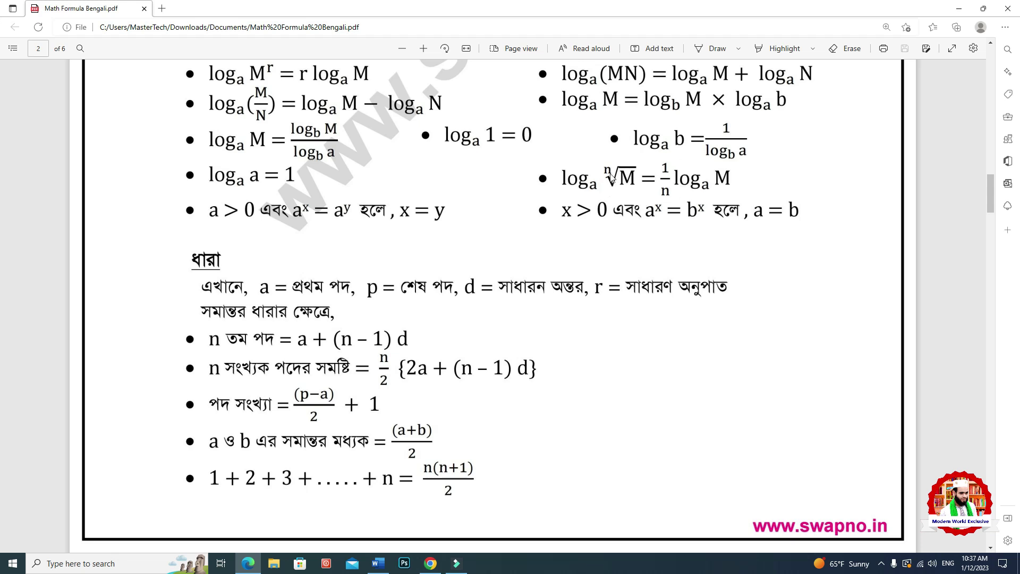
pyautogui.doubleClick(791, 4)
pyautogui.moveTo(772, 527); pyautogui.dragTo(951, 529)
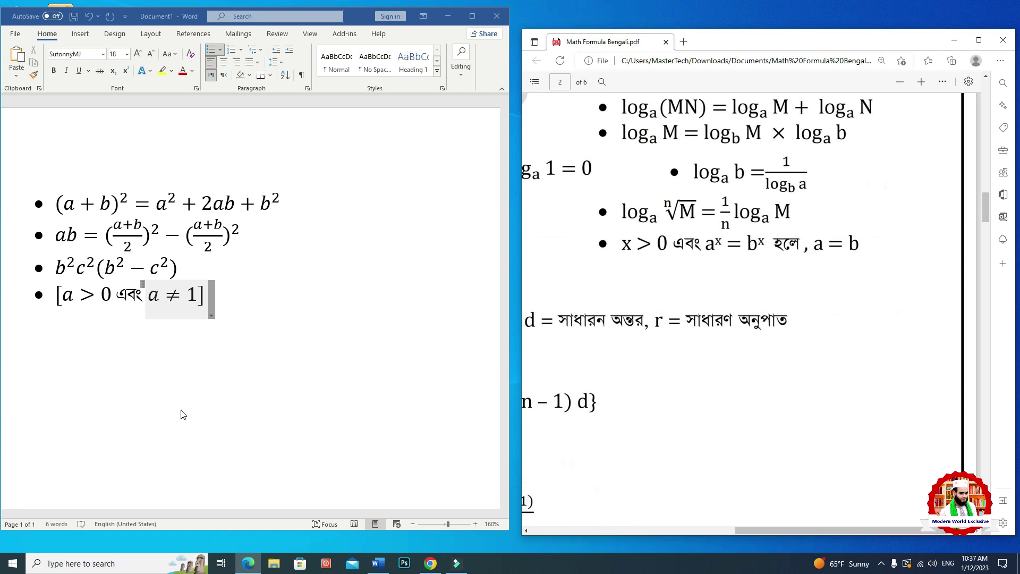
# Start a new empty fifth bullet below the completed fourth line
pyautogui.click(244, 298)
pyautogui.click(42, 329)
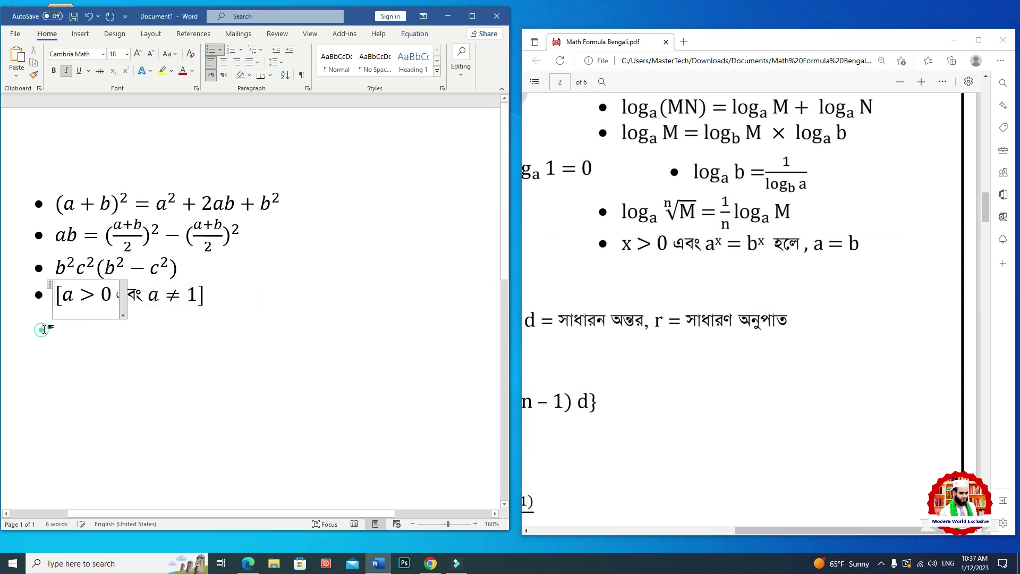
pyautogui.click(249, 293)
pyautogui.press('Return')
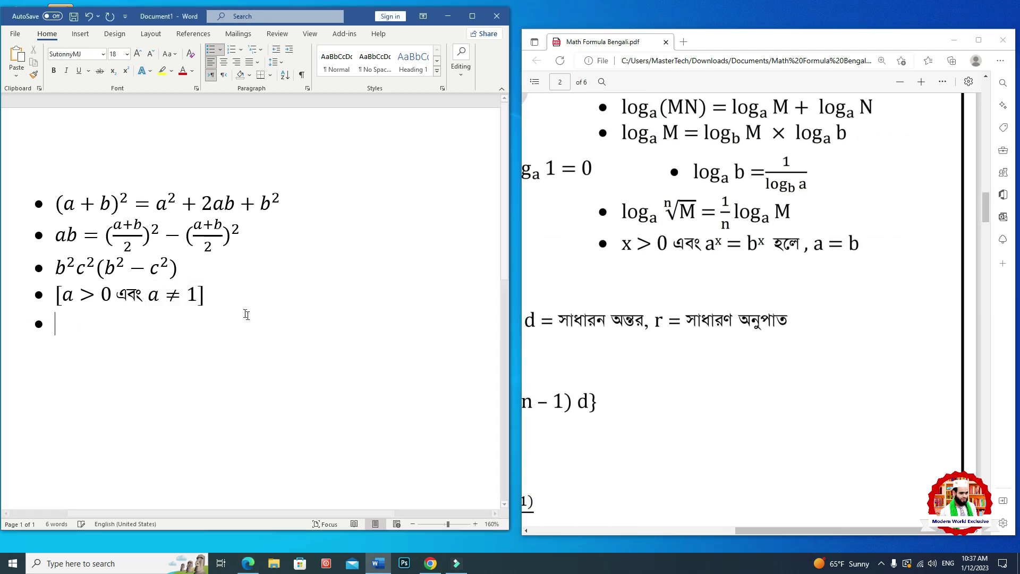
# Insert a new blank equation on the empty fifth bullet
pyautogui.click(81, 34)
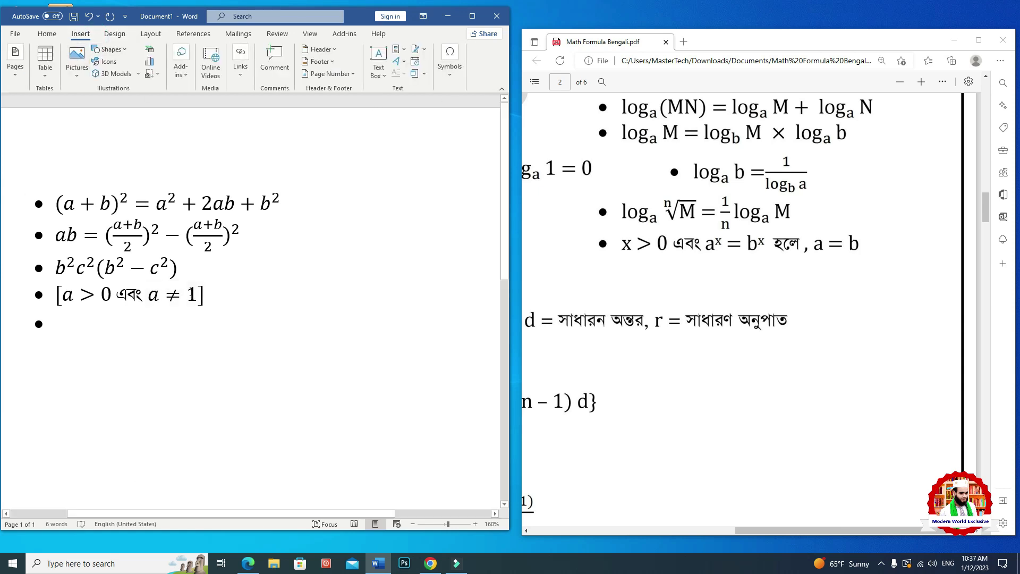
pyautogui.click(450, 59)
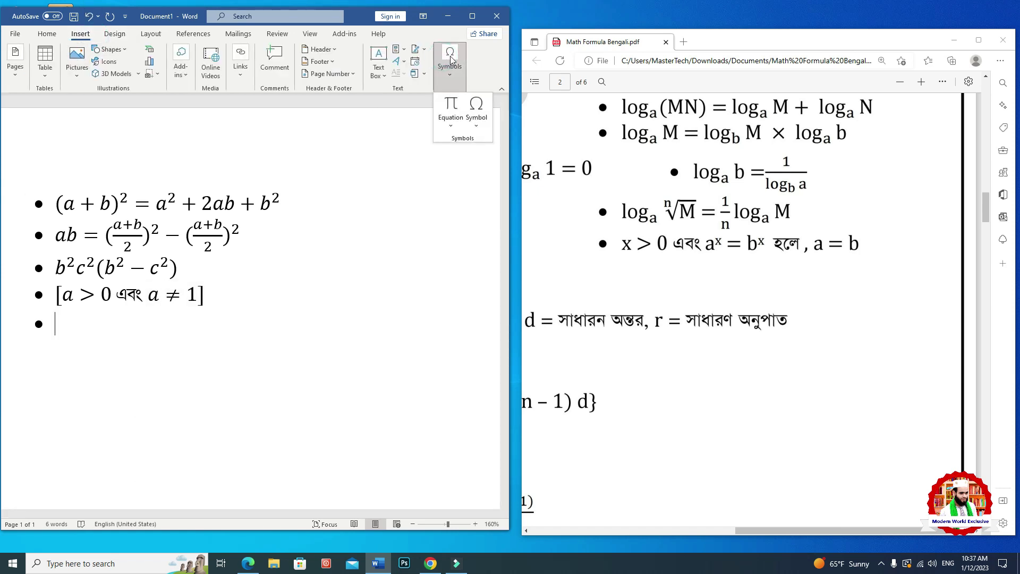
pyautogui.click(452, 109)
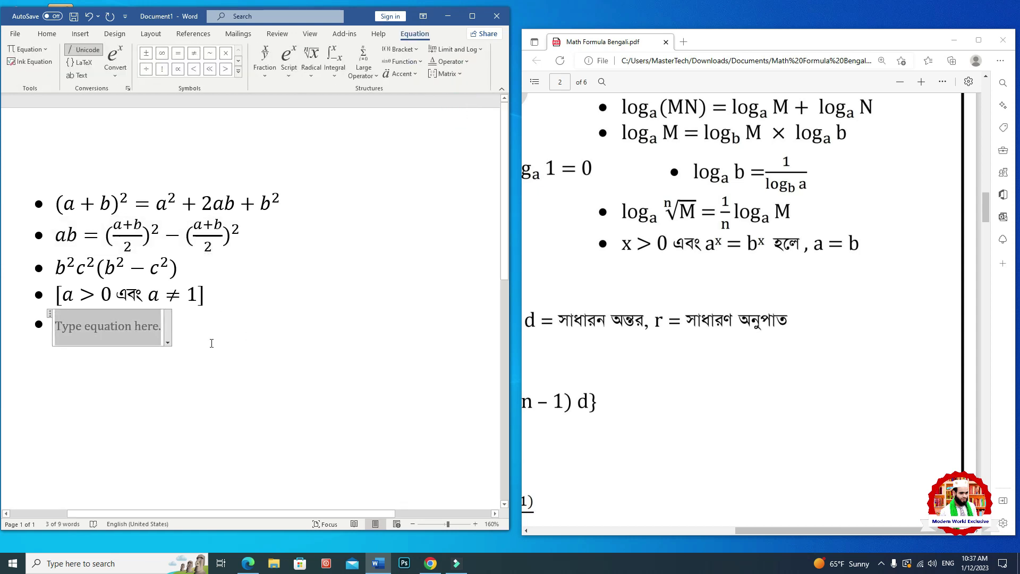
pyautogui.write('lo')
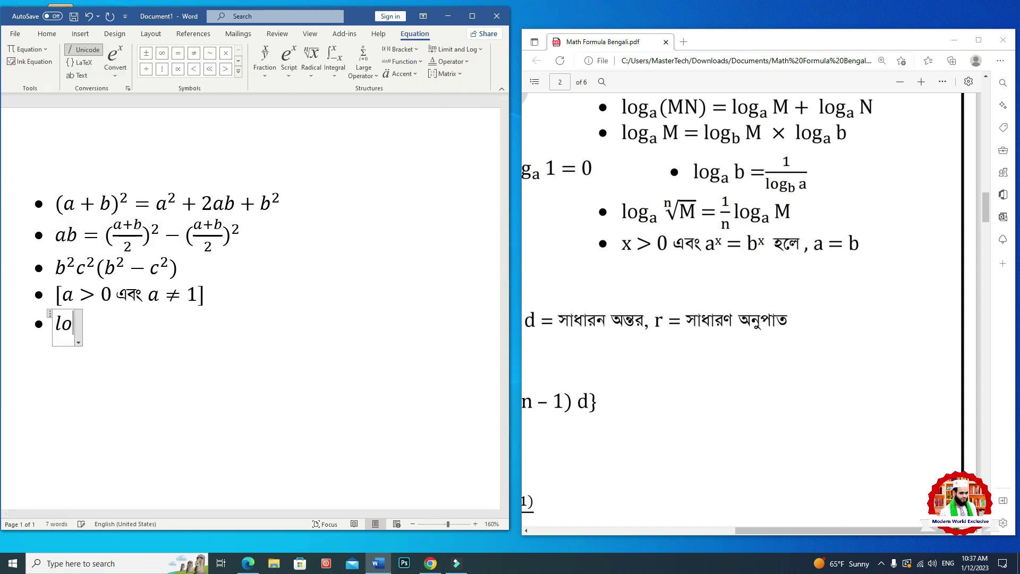
pyautogui.press('BackSpace')
pyautogui.press('BackSpace')
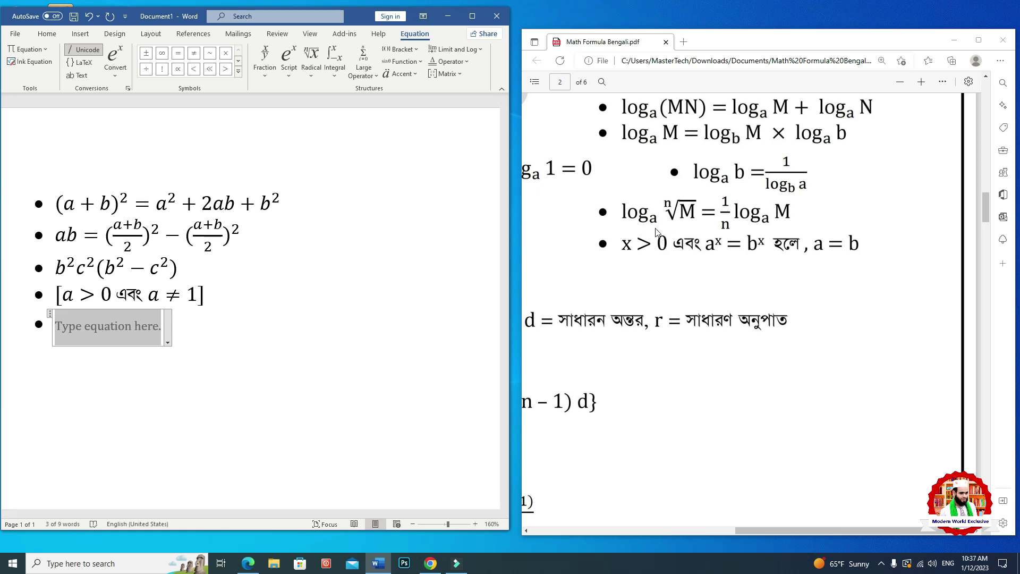
# Add a subscript template and fill it as log with subscript a
pyautogui.click(264, 68)
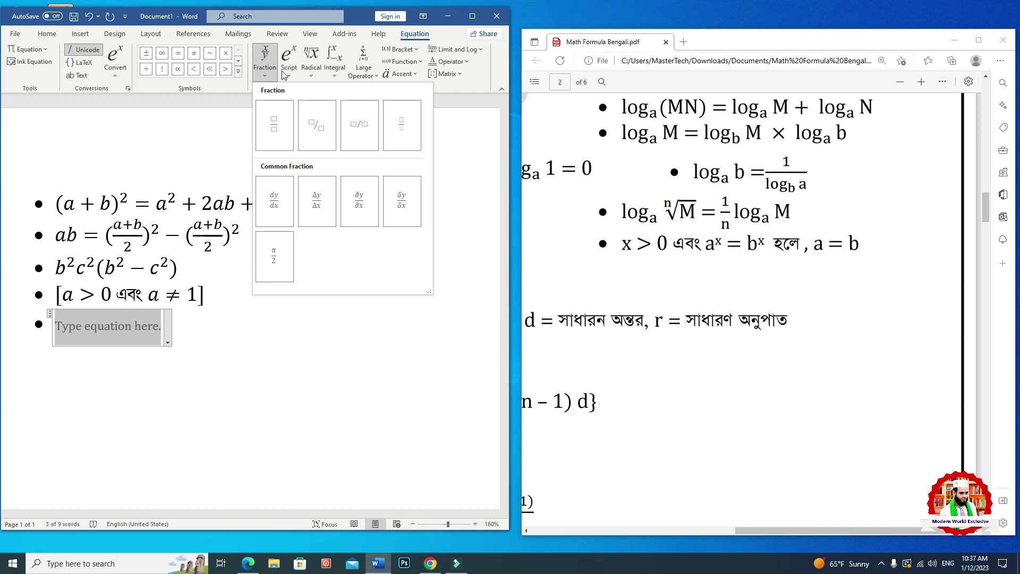
pyautogui.click(286, 72)
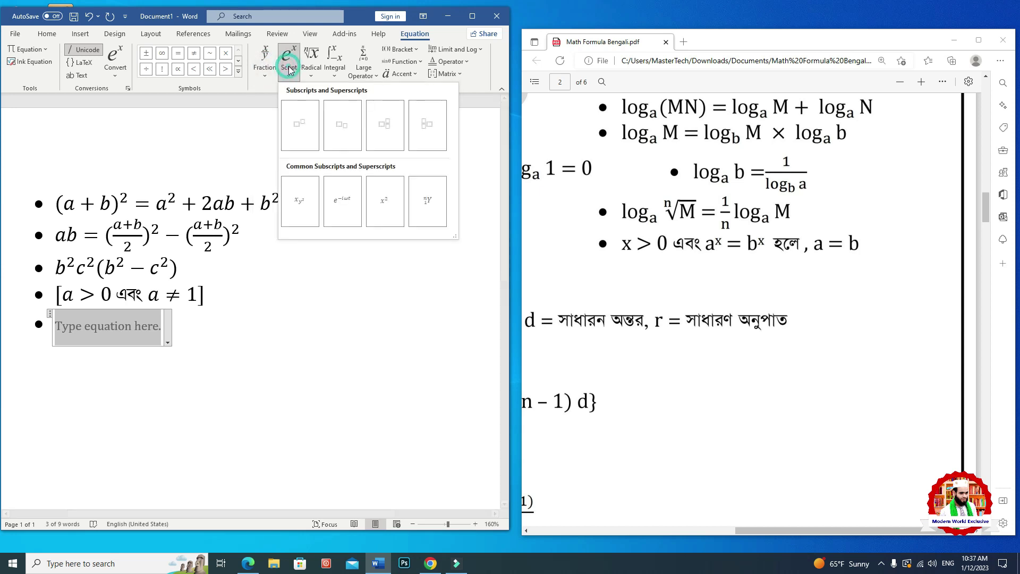
pyautogui.click(343, 127)
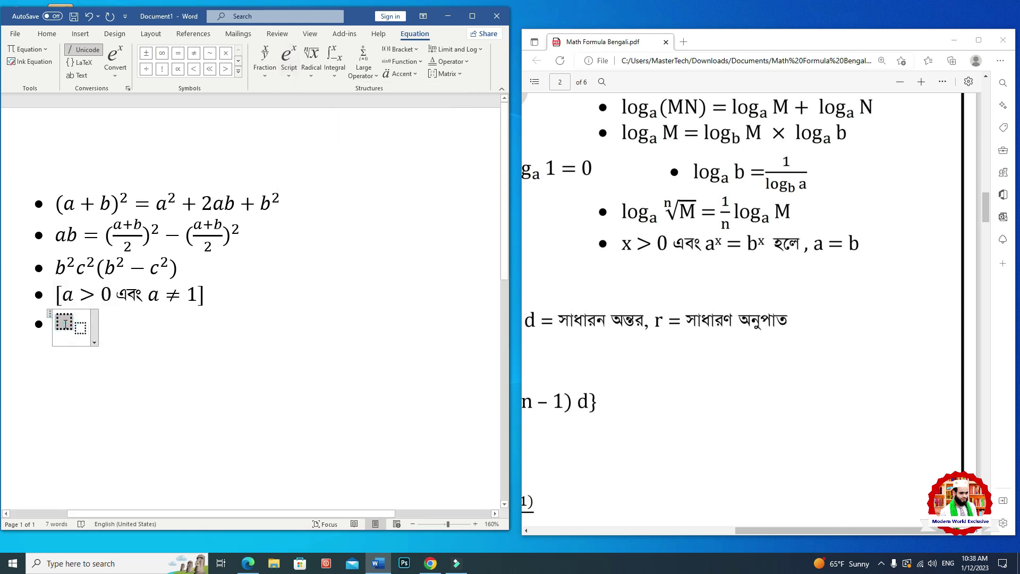
pyautogui.write('log')
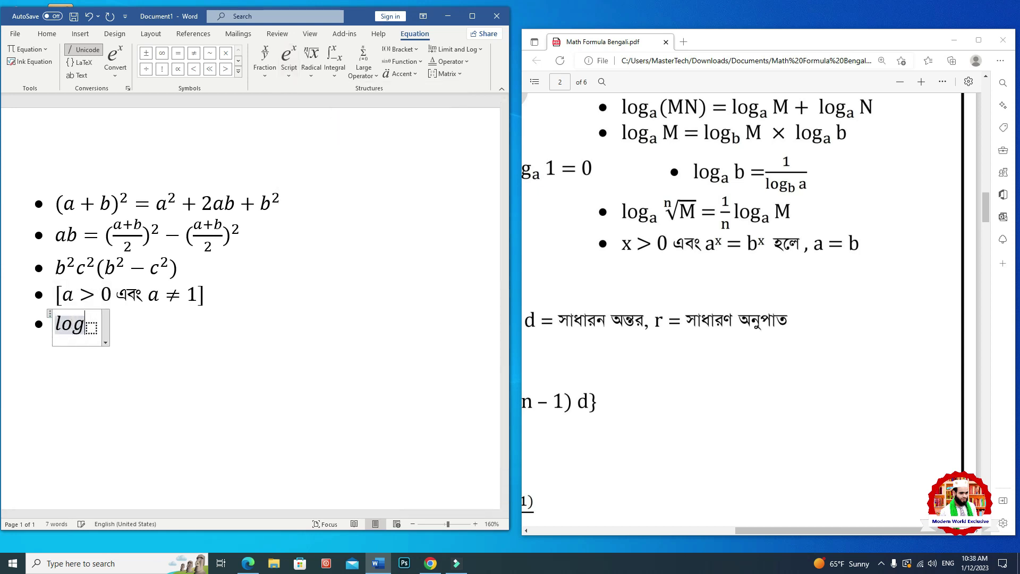
pyautogui.write('a')
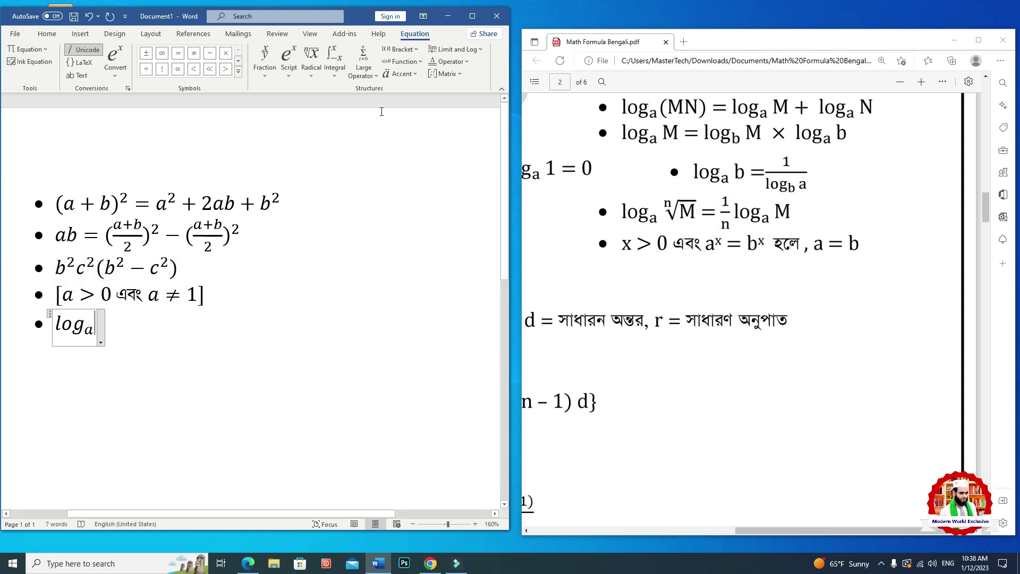
# Add an nth root of M after logₐ, followed by an equals sign
pyautogui.click(321, 67)
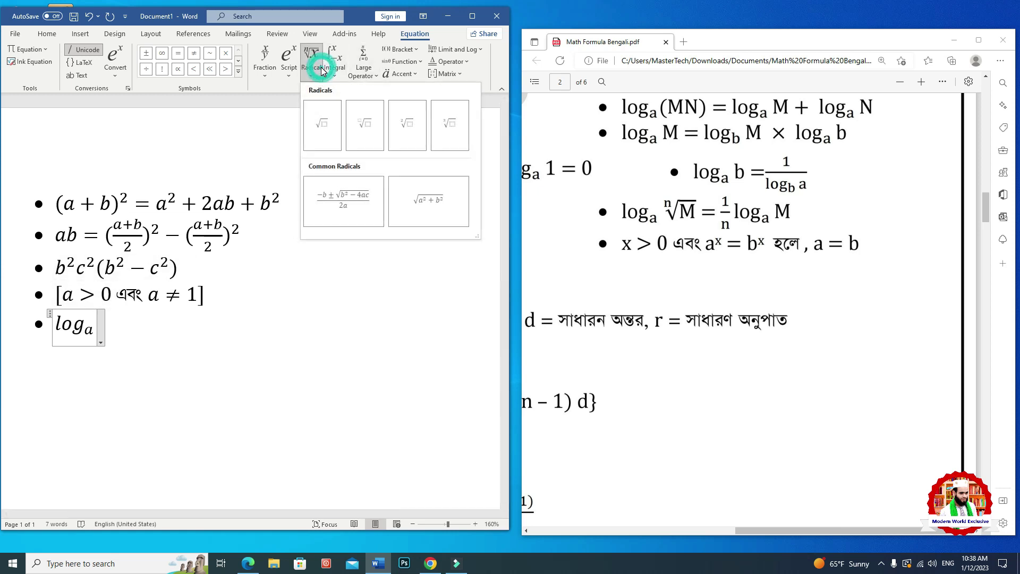
pyautogui.click(366, 127)
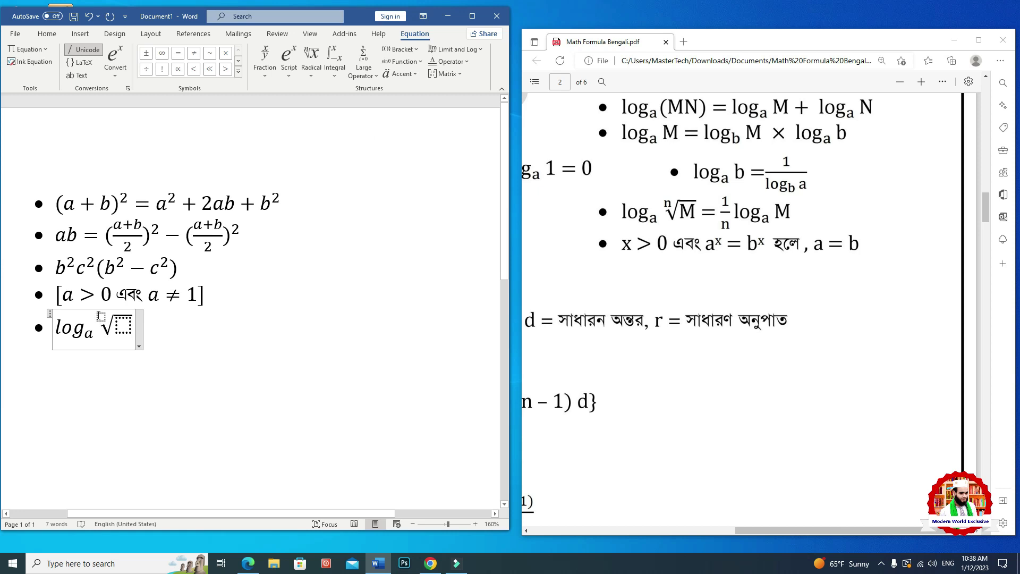
pyautogui.click(101, 319)
pyautogui.write('n')
pyautogui.click(121, 322)
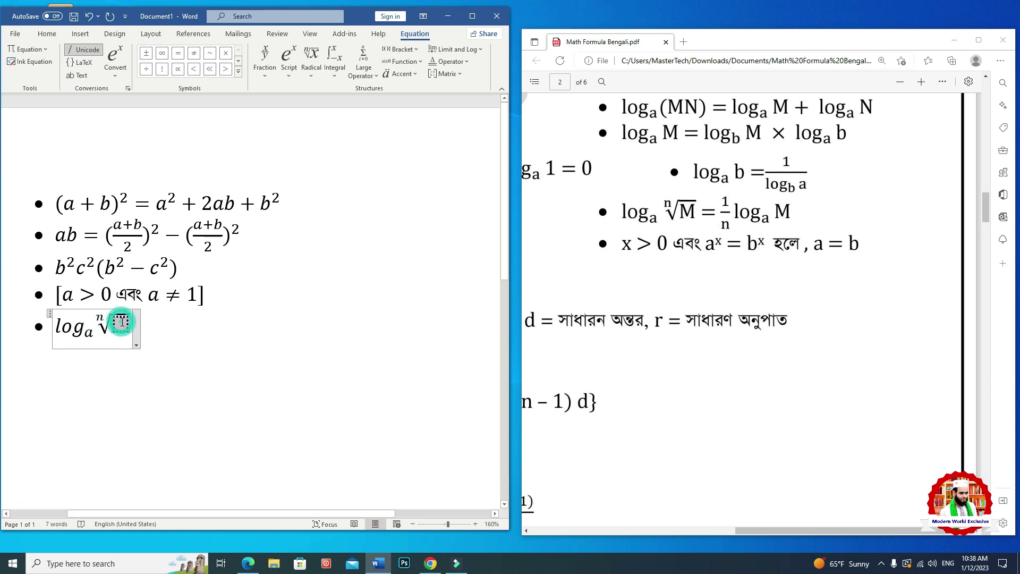
pyautogui.write('M')
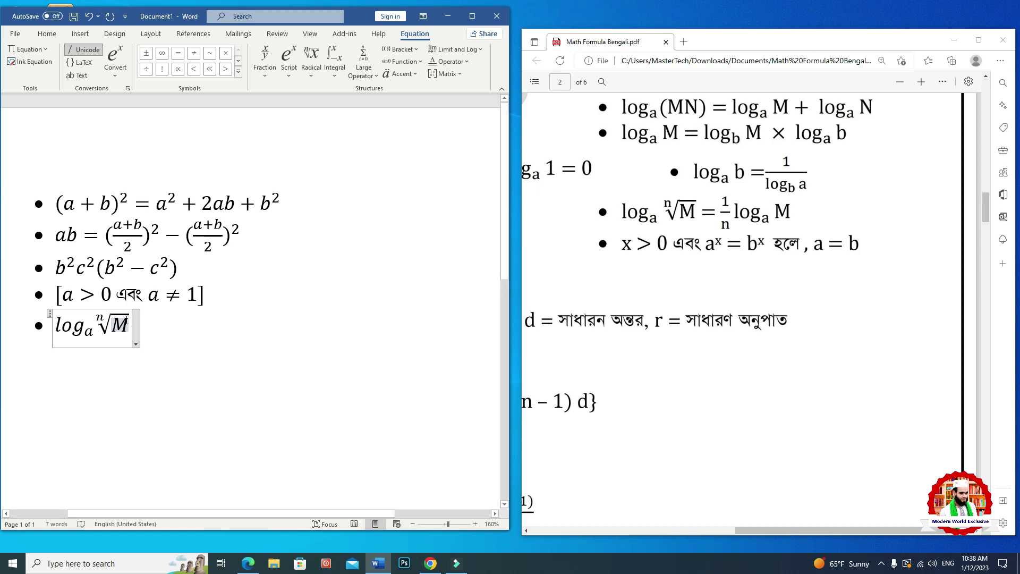
pyautogui.press('Right')
pyautogui.write('=')
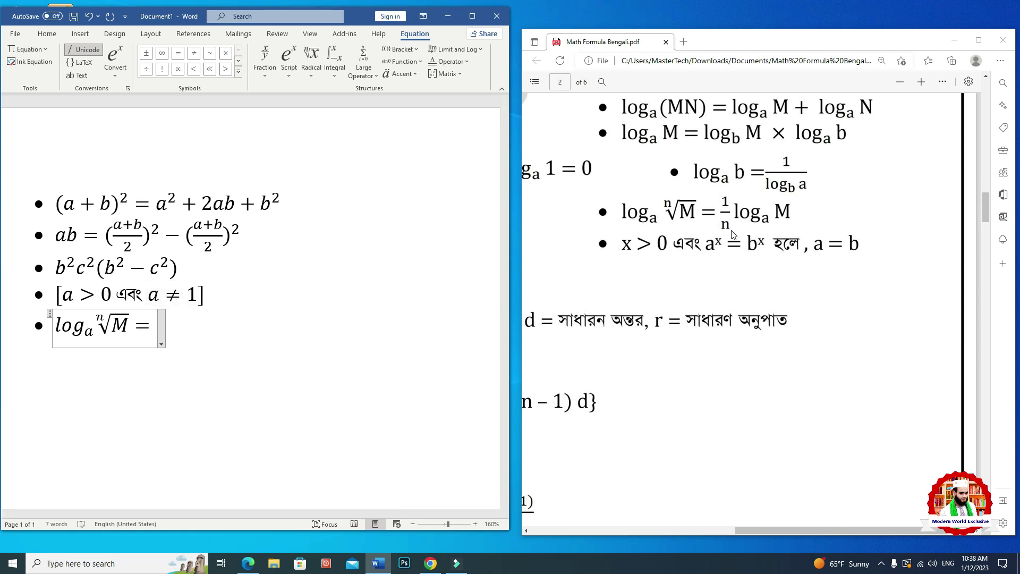
# Insert a stacked fraction 1/n after the equals sign
pyautogui.click(263, 60)
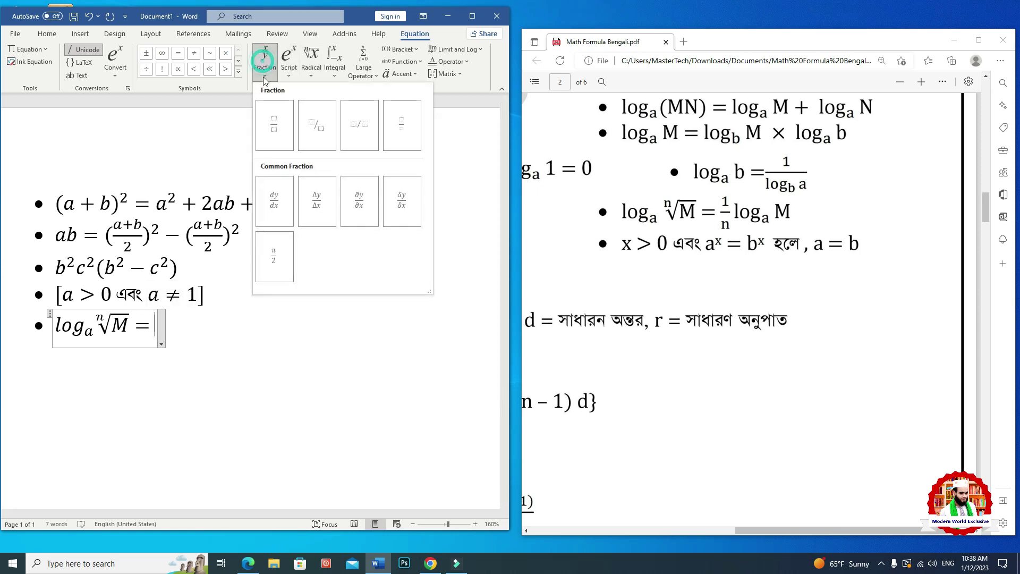
pyautogui.click(273, 123)
pyautogui.click(167, 341)
pyautogui.write('n')
pyautogui.click(168, 315)
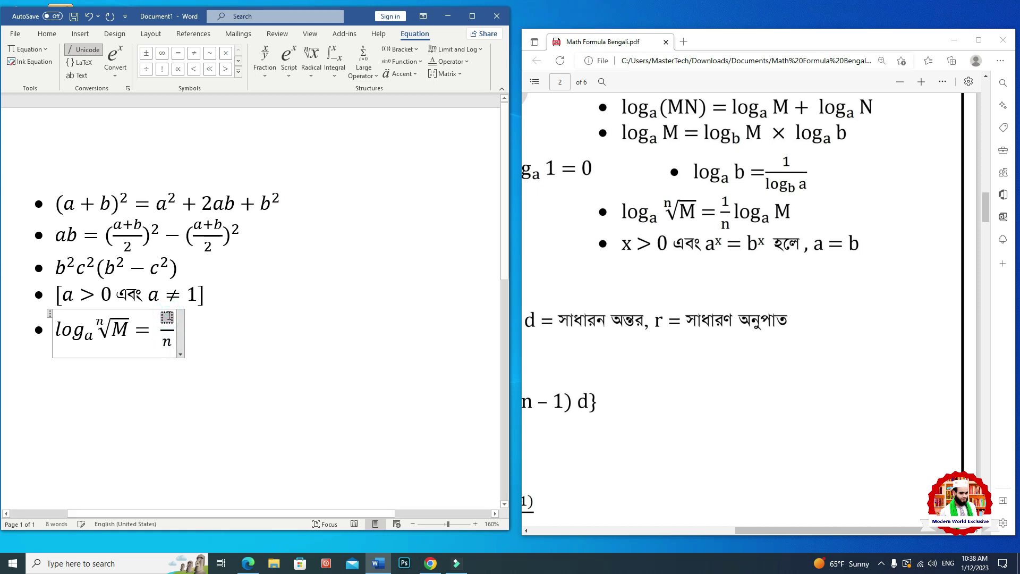
pyautogui.write('1')
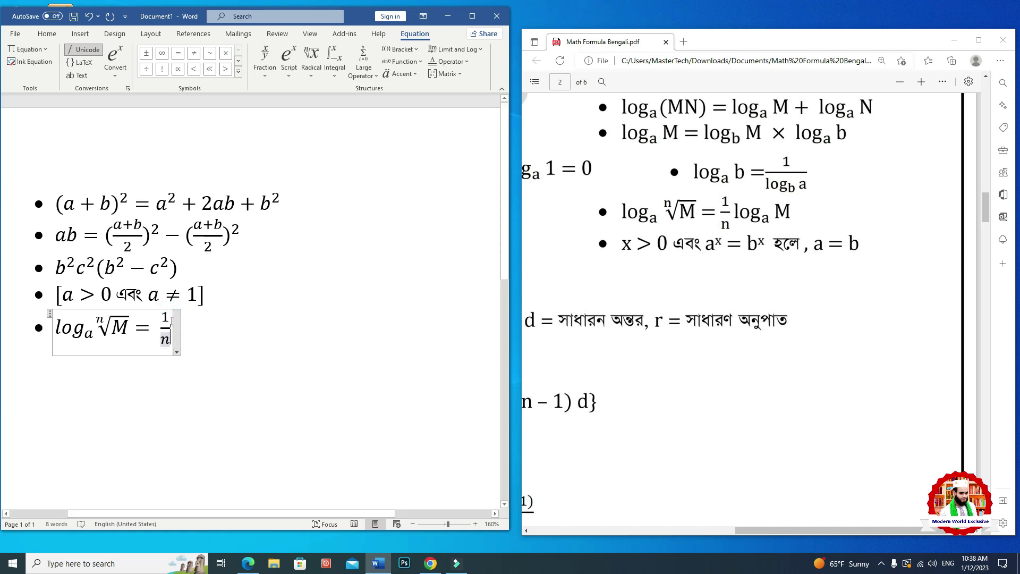
pyautogui.press('Right')
# Append logₐ M after the fraction and start a new sixth bullet
pyautogui.click(289, 61)
pyautogui.click(347, 128)
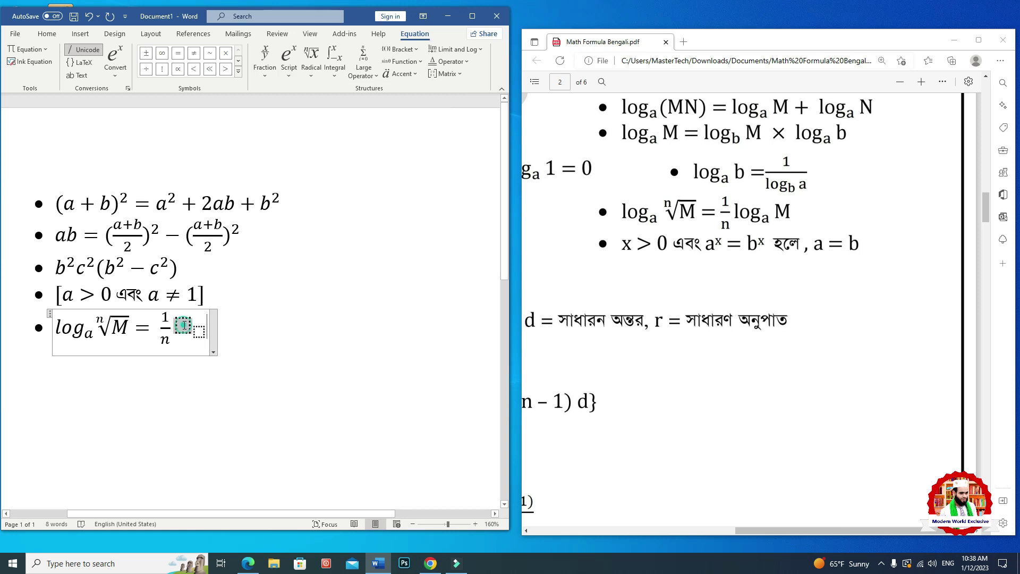
pyautogui.write('log')
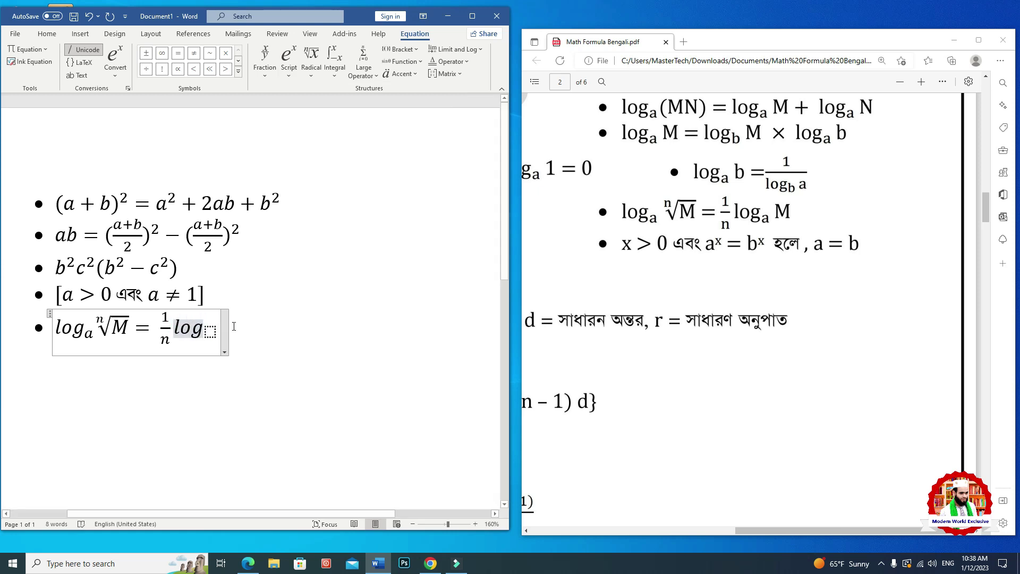
pyautogui.click(210, 332)
pyautogui.write('a')
pyautogui.press('Right')
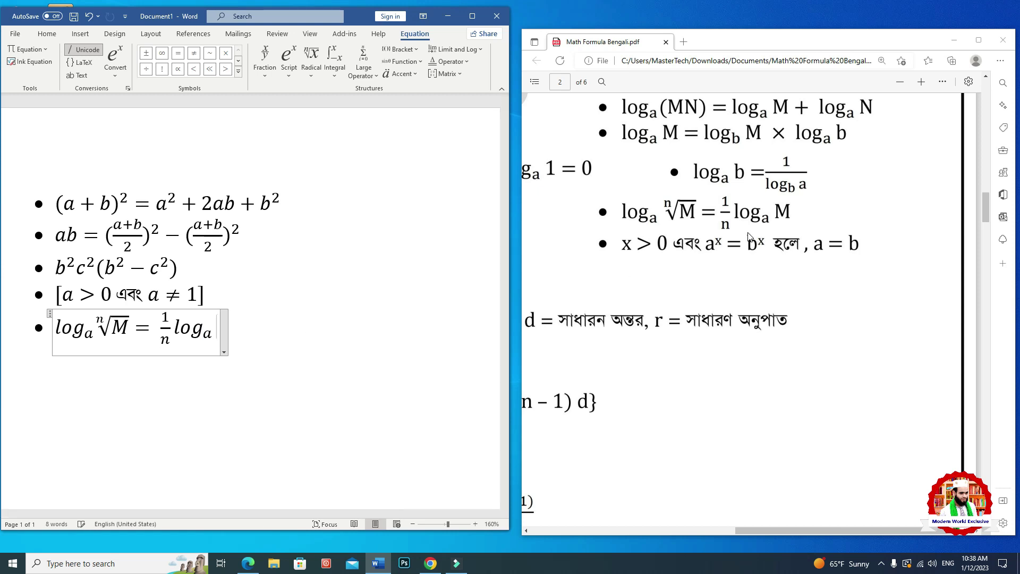
pyautogui.write(' M')
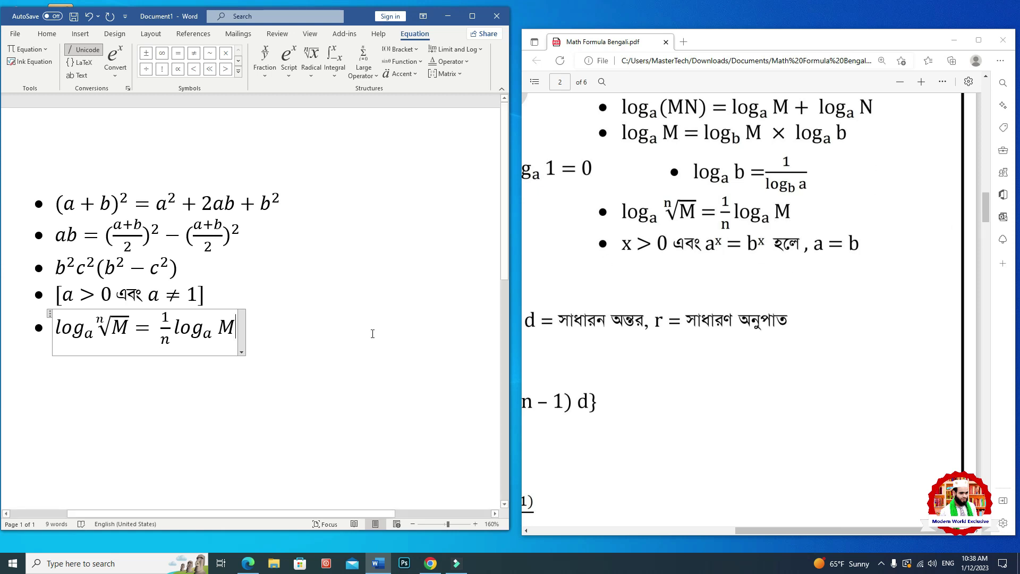
pyautogui.click(334, 326)
pyautogui.press('Return')
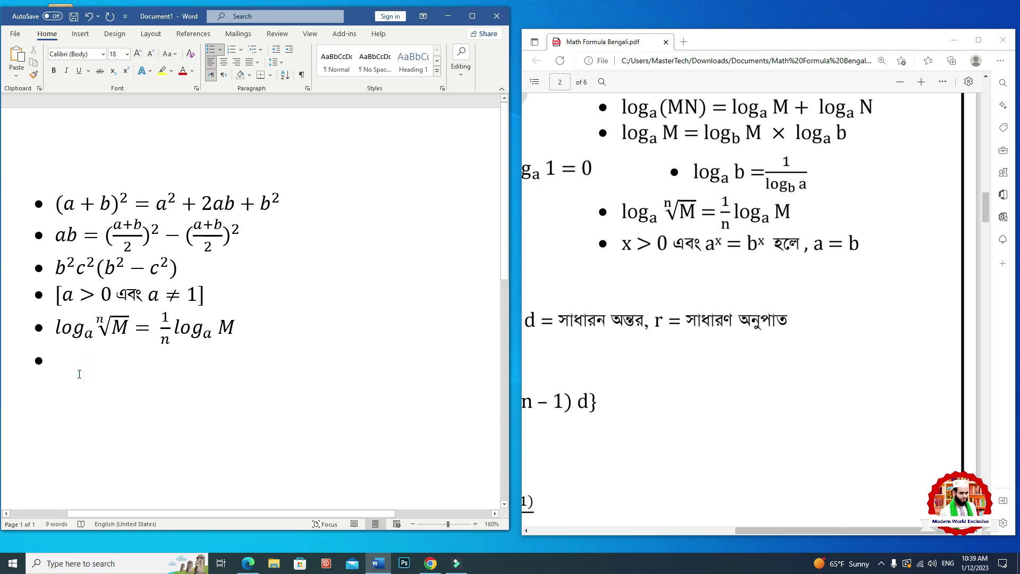
# Clear the stray plain-text log and insert a new equation on the sixth bullet
pyautogui.write('Log')
pyautogui.press('BackSpace')
pyautogui.press('BackSpace')
pyautogui.press('BackSpace')
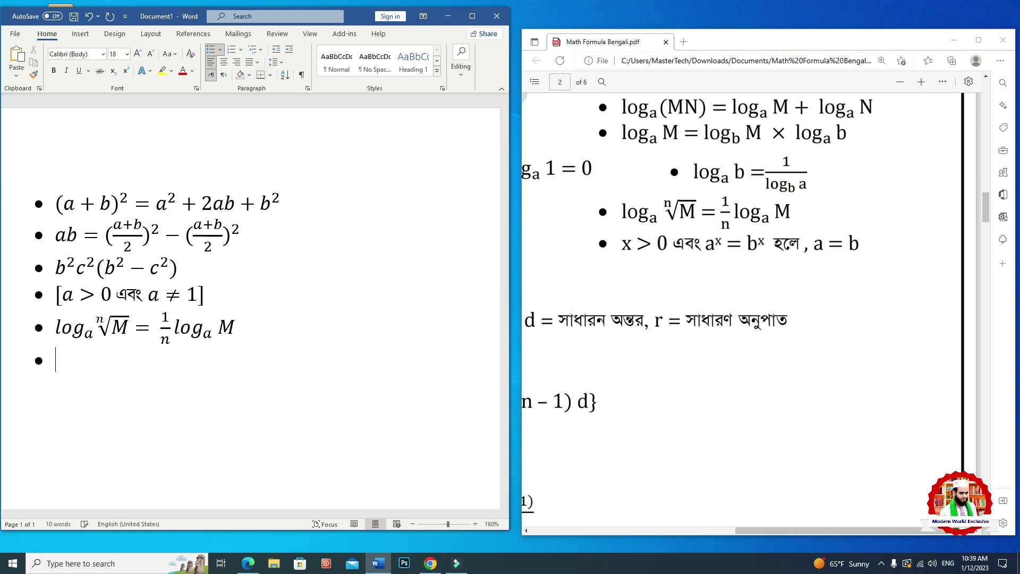
pyautogui.write('log')
pyautogui.press('BackSpace')
pyautogui.press('BackSpace')
pyautogui.press('BackSpace')
pyautogui.click(78, 34)
pyautogui.click(449, 64)
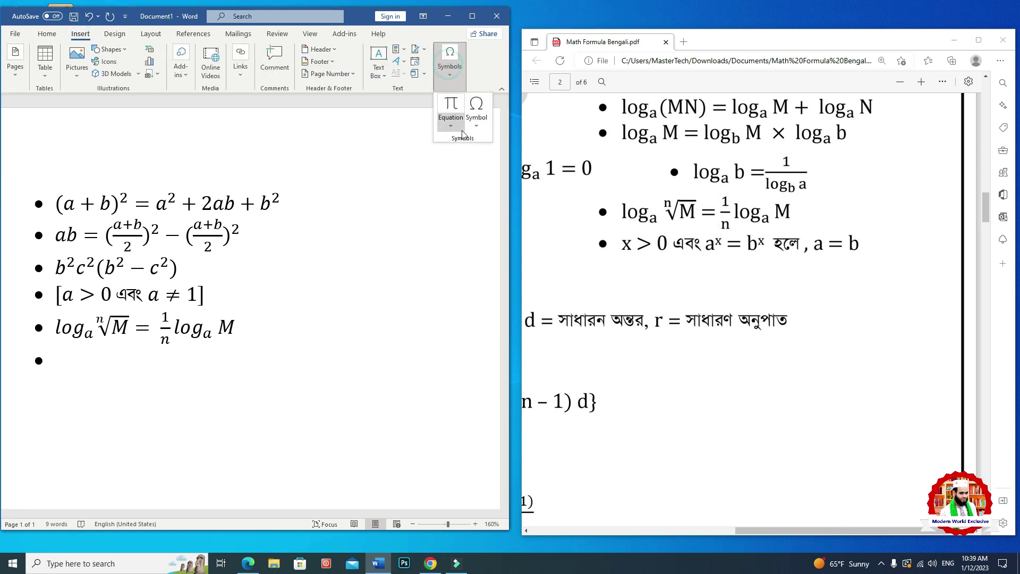
pyautogui.click(451, 113)
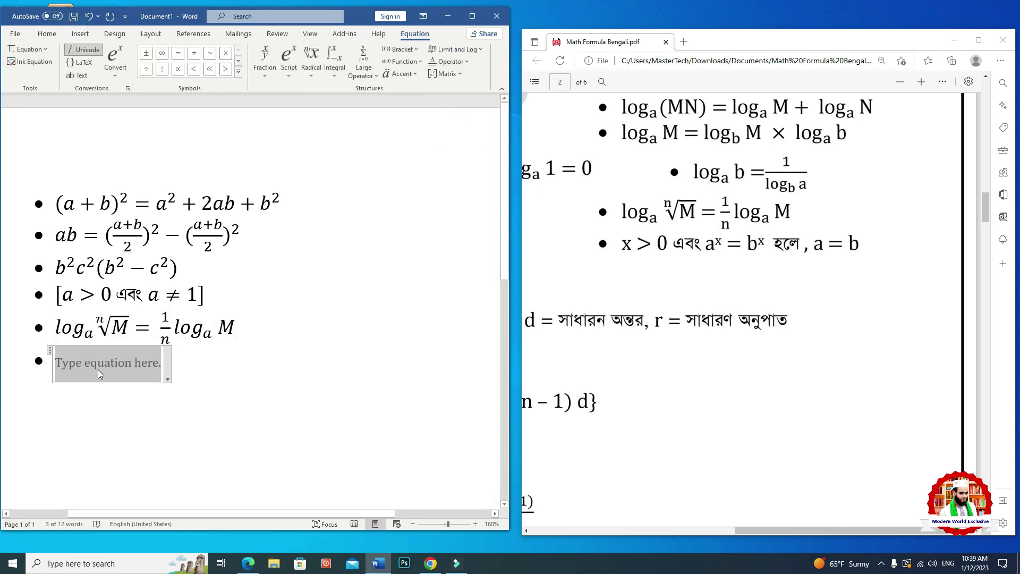
# Enter log with subscript a followed by an equals sign
pyautogui.click(288, 61)
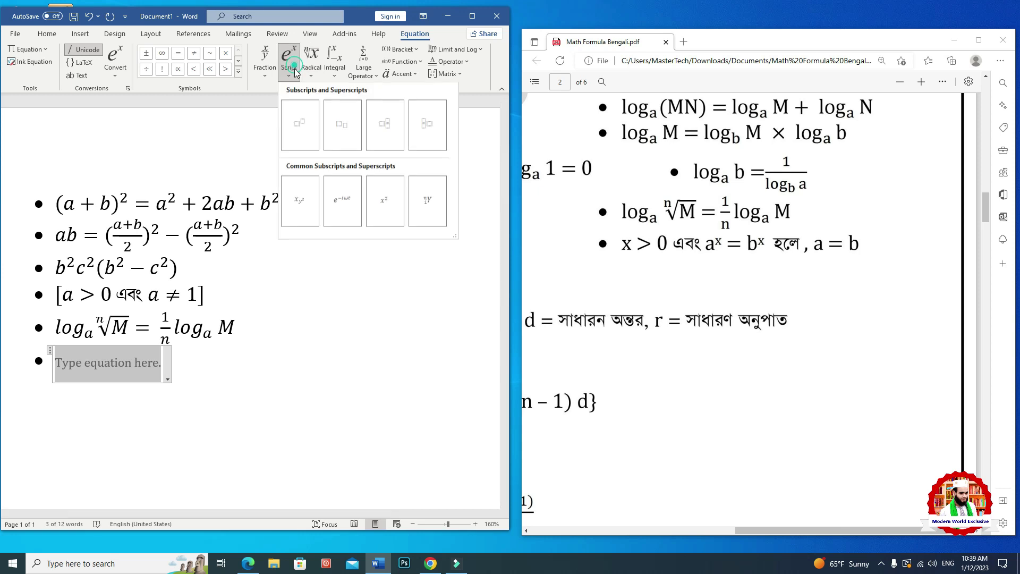
pyautogui.click(335, 125)
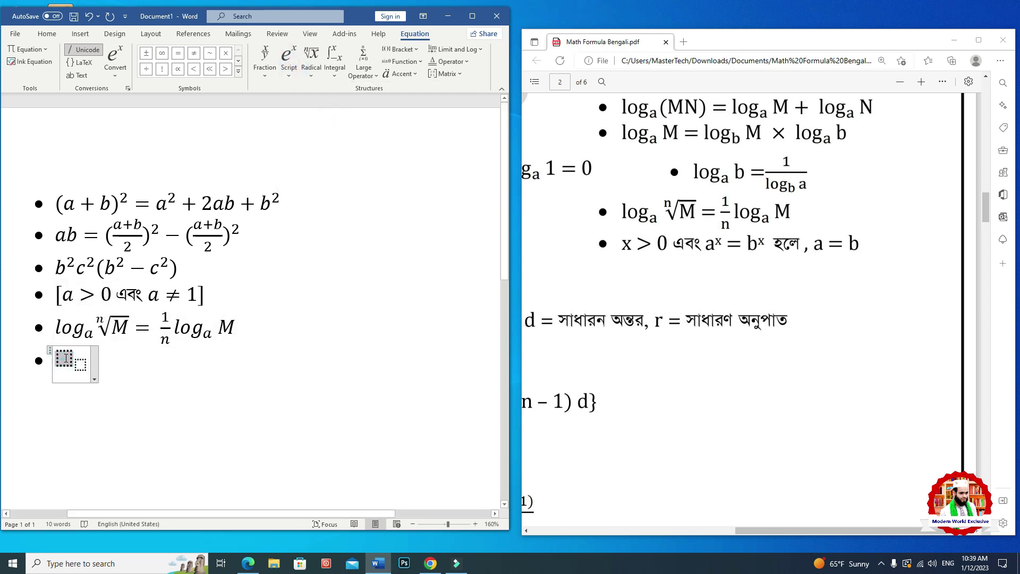
pyautogui.write('log')
pyautogui.press('Right')
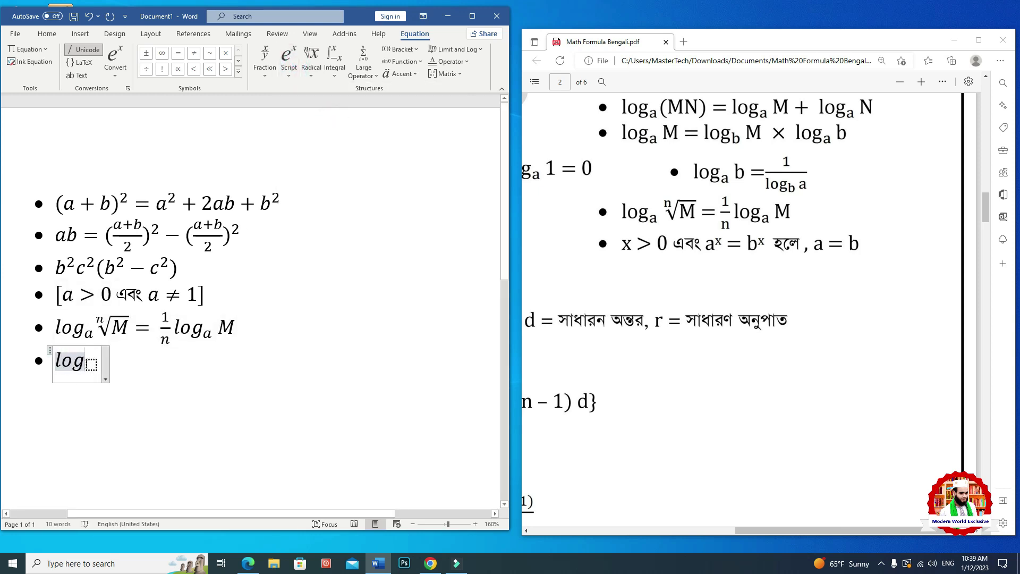
pyautogui.write('a')
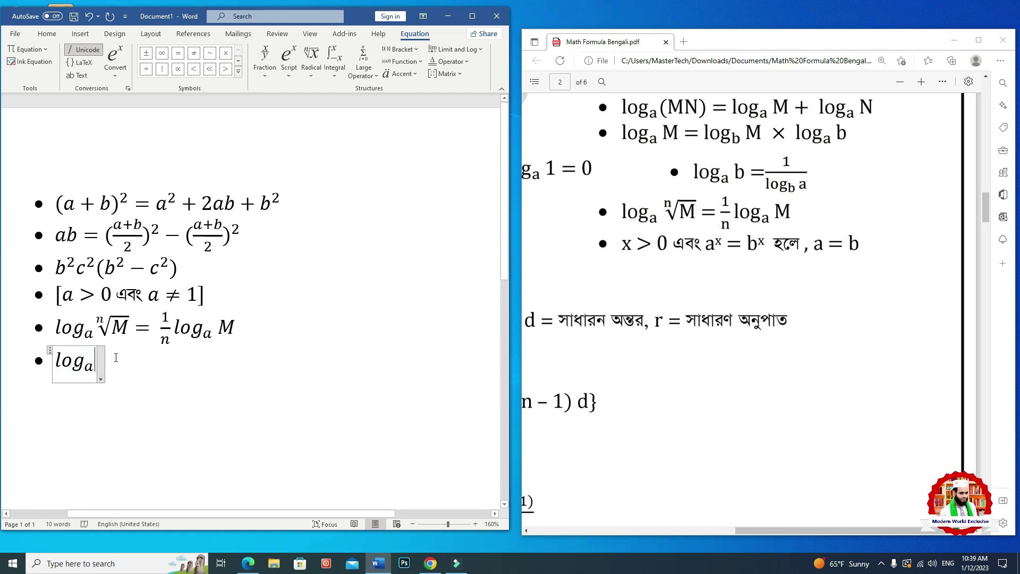
pyautogui.press('Right')
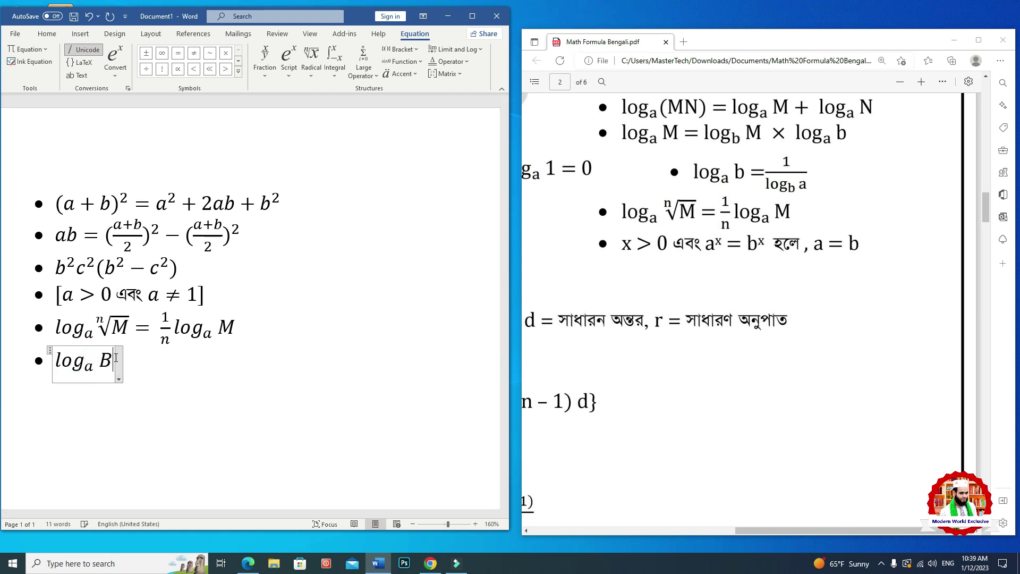
pyautogui.write('+')
pyautogui.press('BackSpace')
pyautogui.write('=')
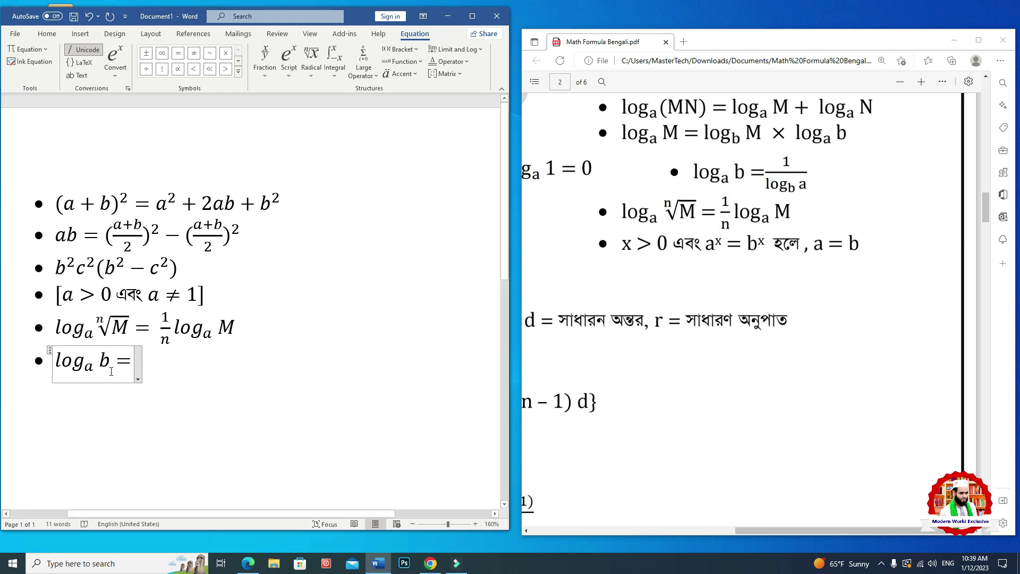
# Insert a stacked fraction after the equals sign, undoing trial script templates in its denominator
pyautogui.click(264, 59)
pyautogui.click(274, 126)
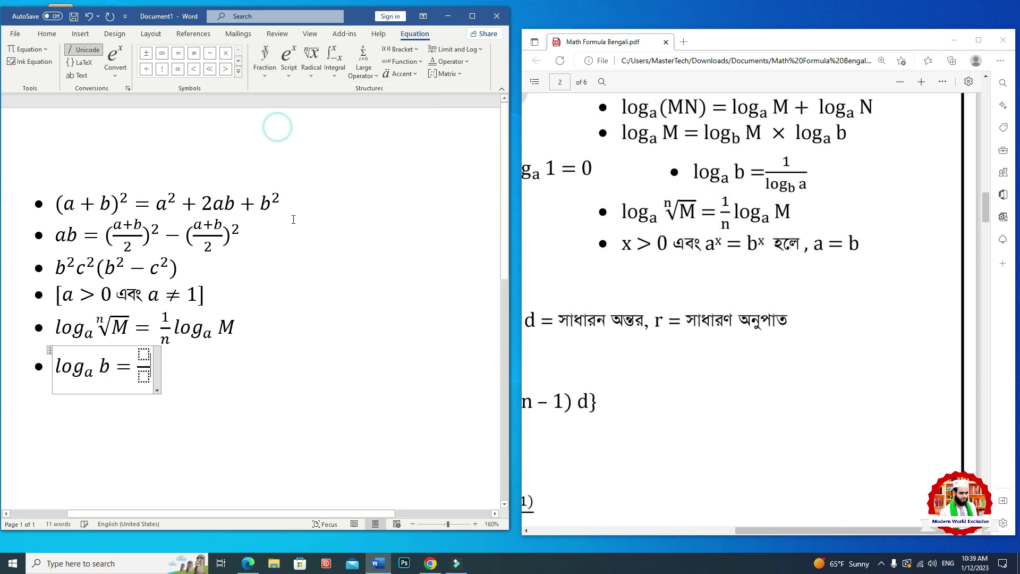
pyautogui.click(143, 375)
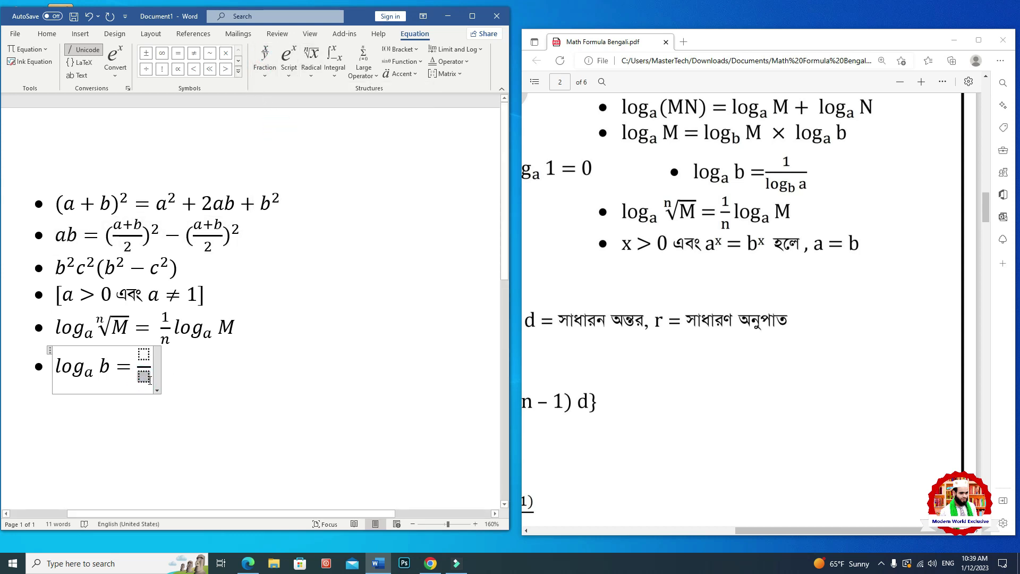
pyautogui.click(267, 65)
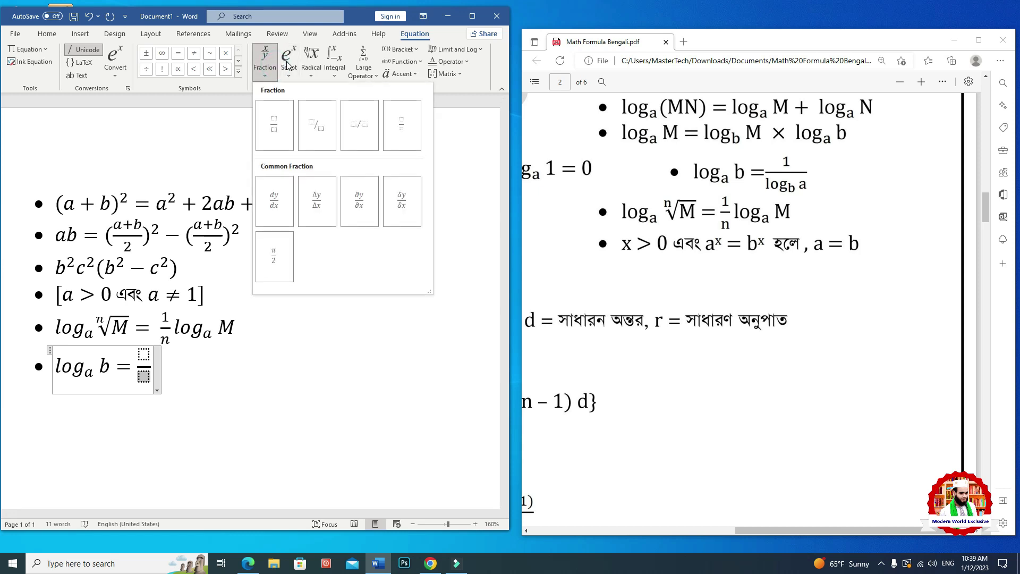
pyautogui.click(287, 65)
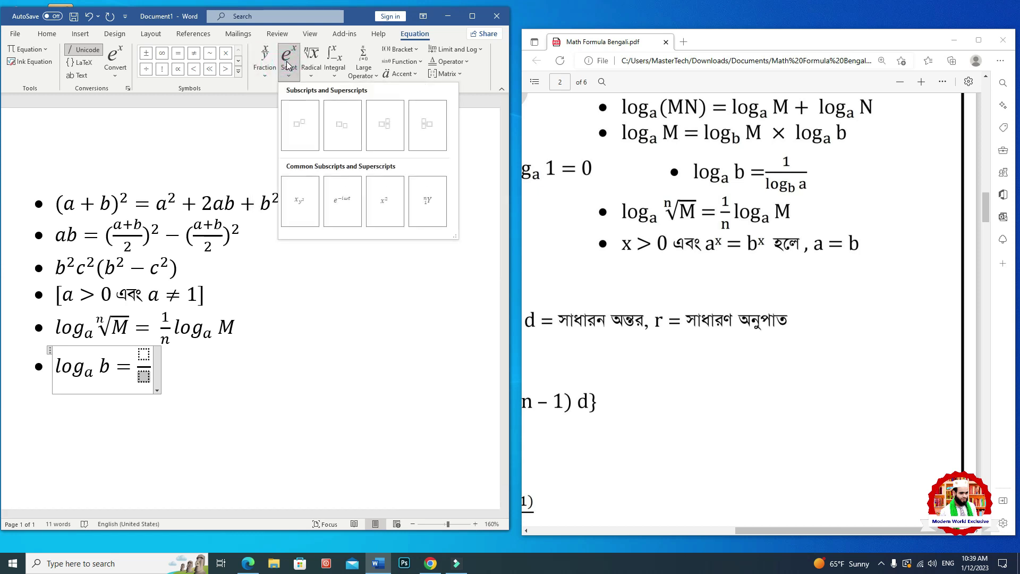
pyautogui.click(301, 127)
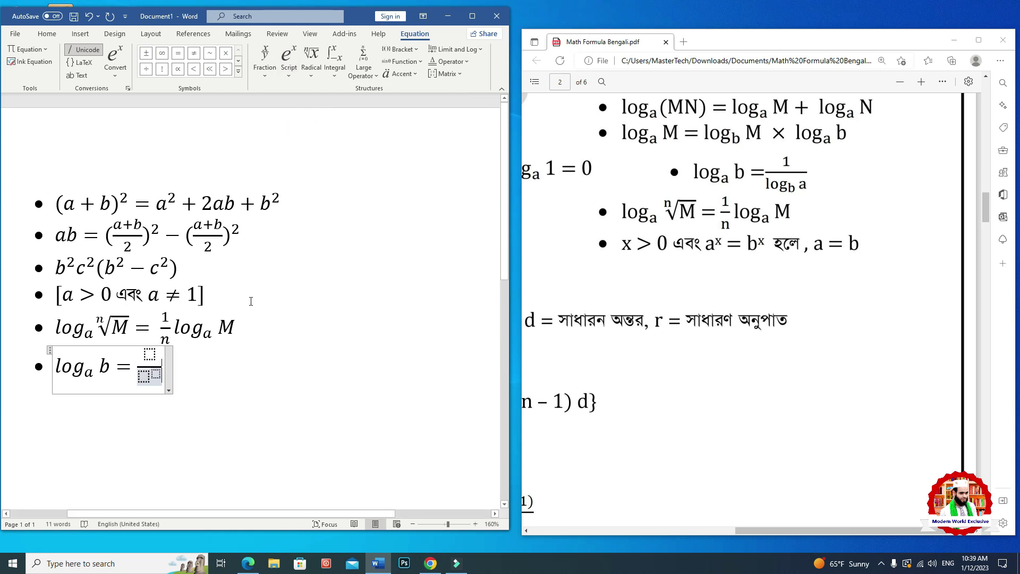
pyautogui.click(289, 59)
pyautogui.click(345, 128)
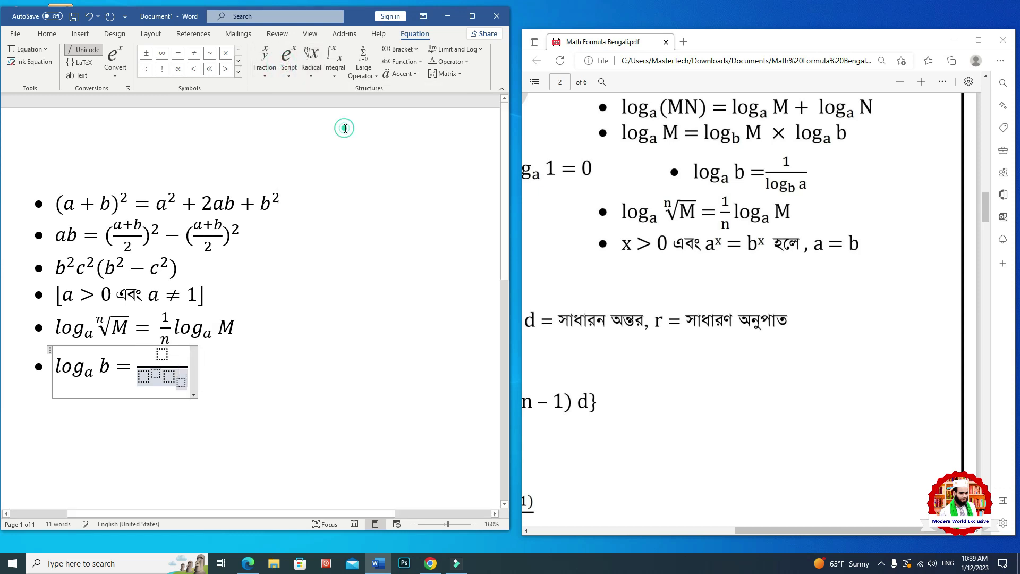
pyautogui.hotkey('ctrl', 'z')
pyautogui.hotkey('ctrl', 'z')
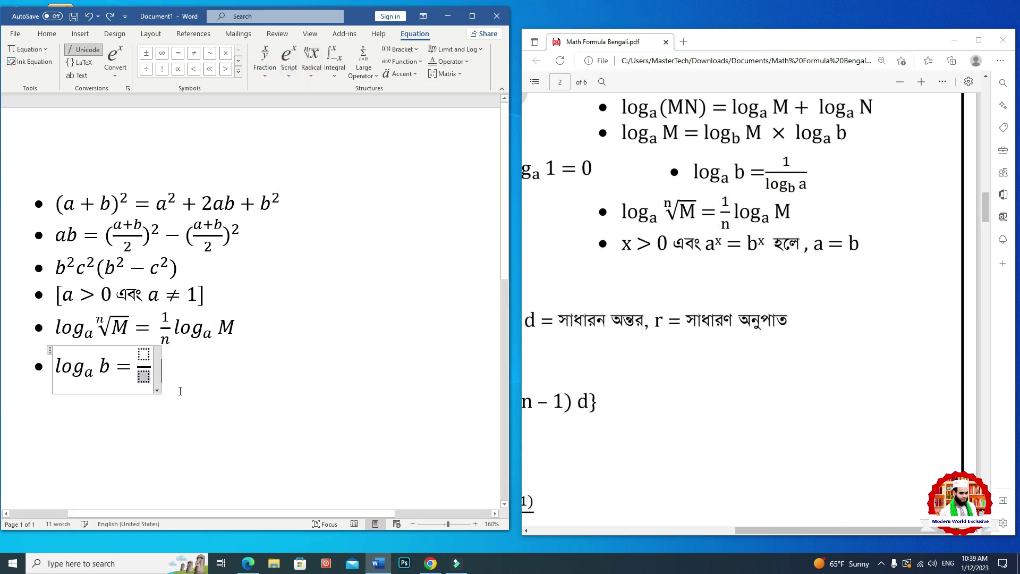
# Put a subscript template in the denominator and delete the leftover superscript slot
pyautogui.click(266, 60)
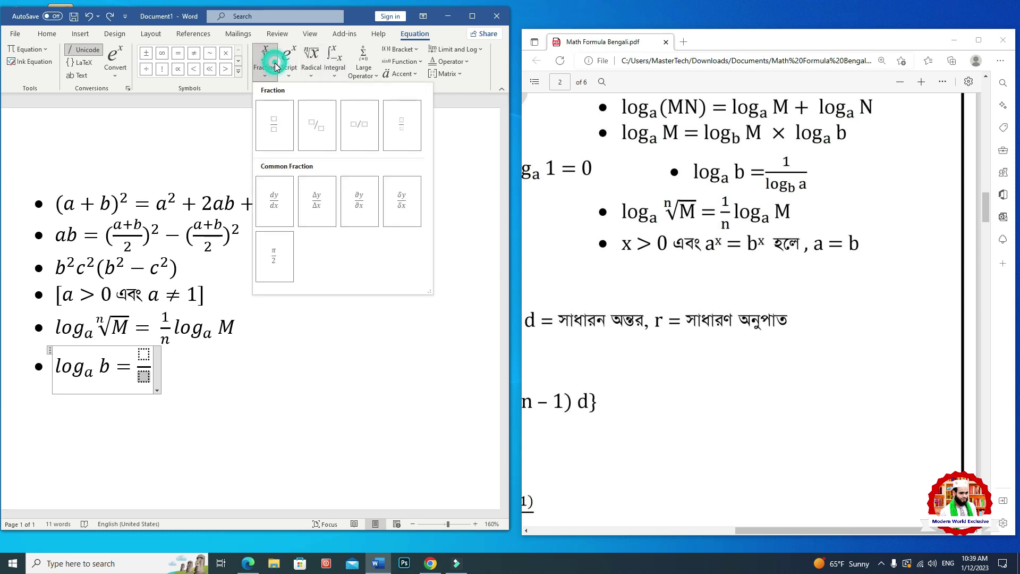
pyautogui.click(293, 66)
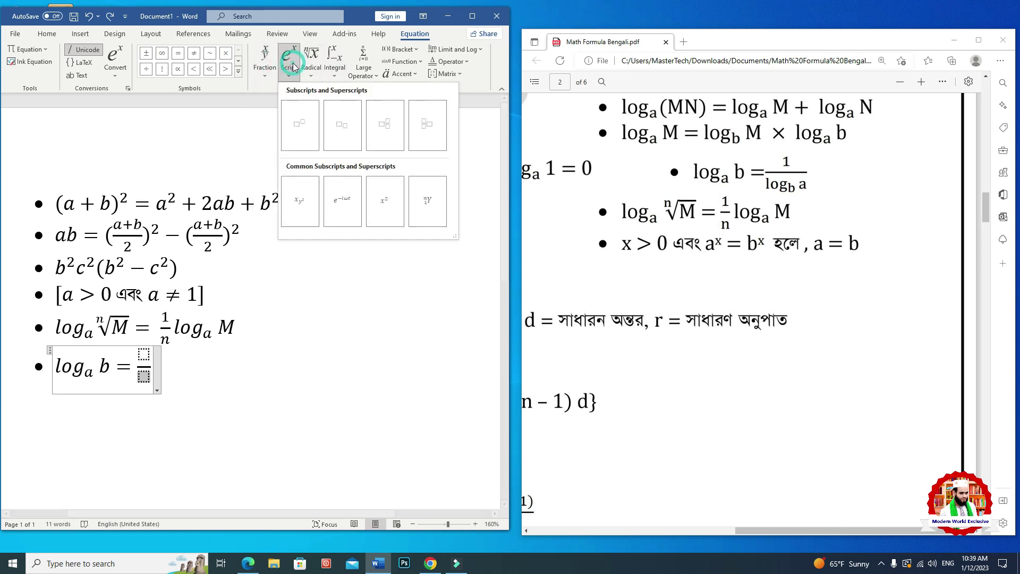
pyautogui.click(340, 139)
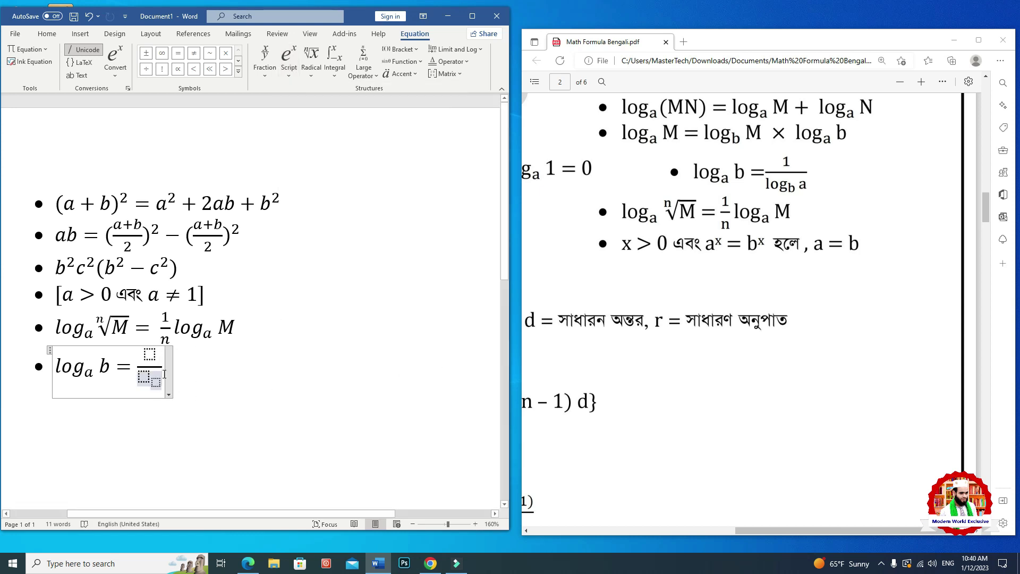
pyautogui.click(289, 60)
pyautogui.click(306, 128)
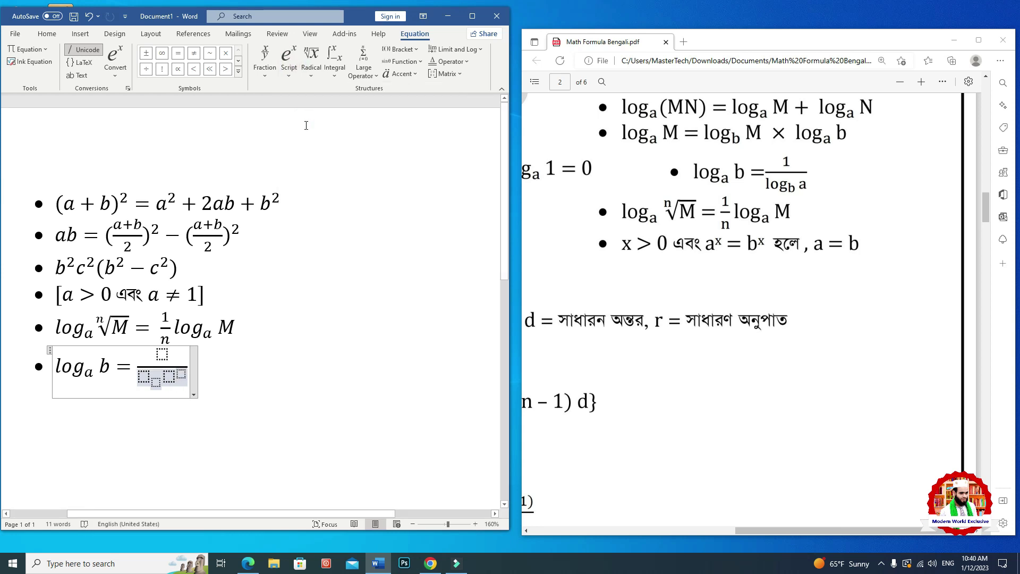
pyautogui.hotkey('ctrl', 'z')
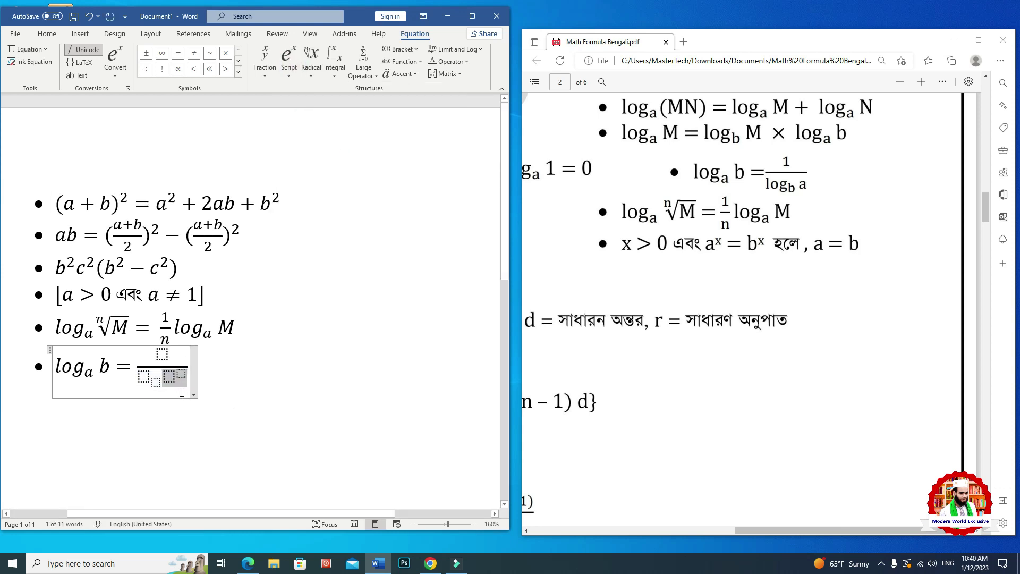
pyautogui.click(168, 382)
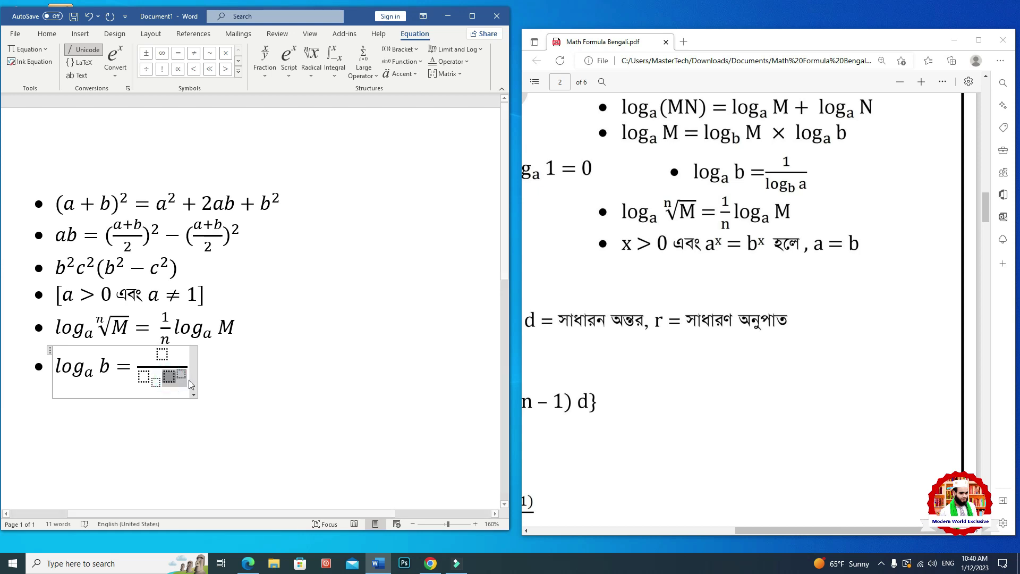
pyautogui.press('Delete')
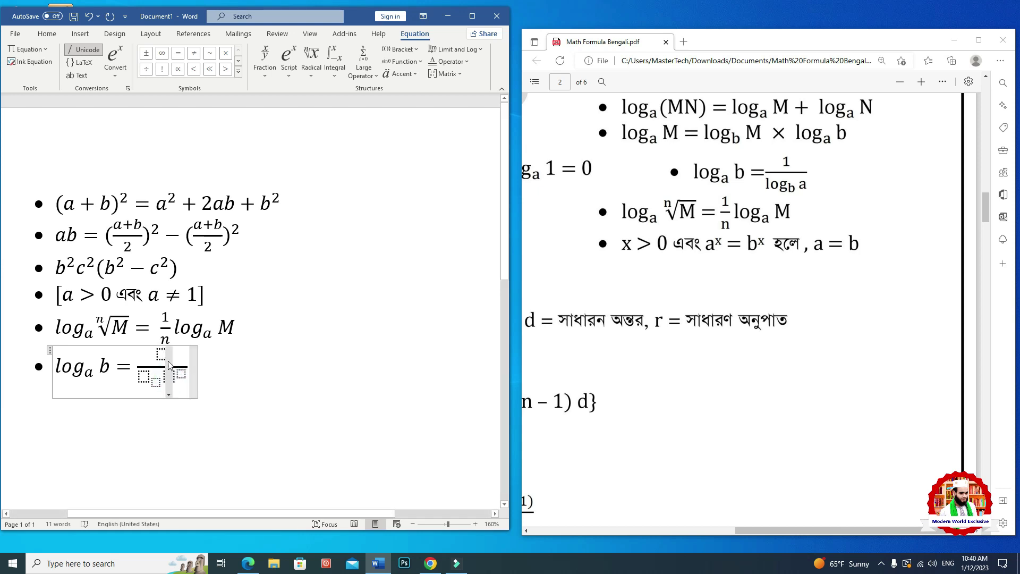
# Fill the fraction with 1 over log_b a, correcting the subscript from a to b
pyautogui.click(150, 355)
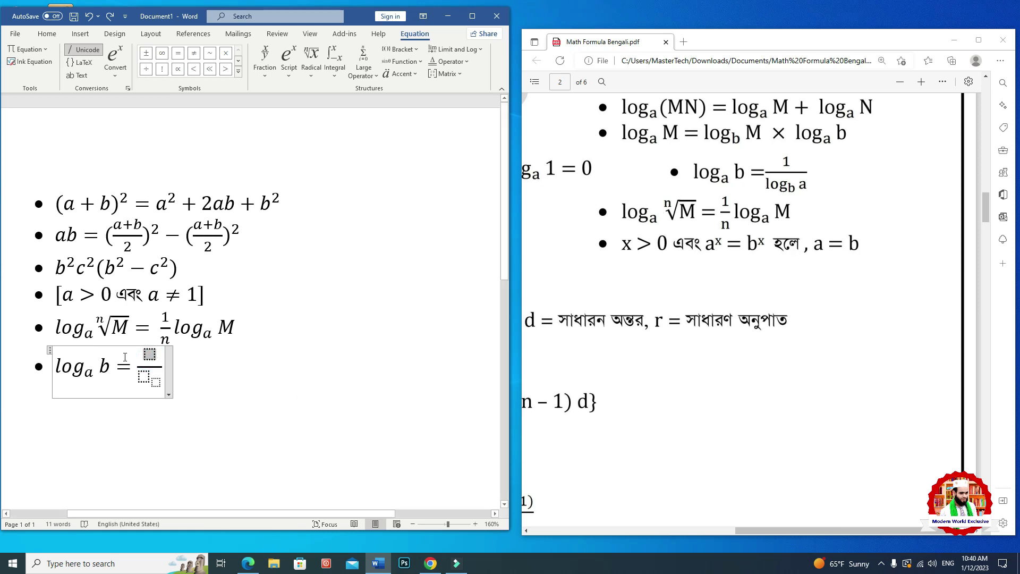
pyautogui.write('1')
pyautogui.click(143, 374)
pyautogui.write('log')
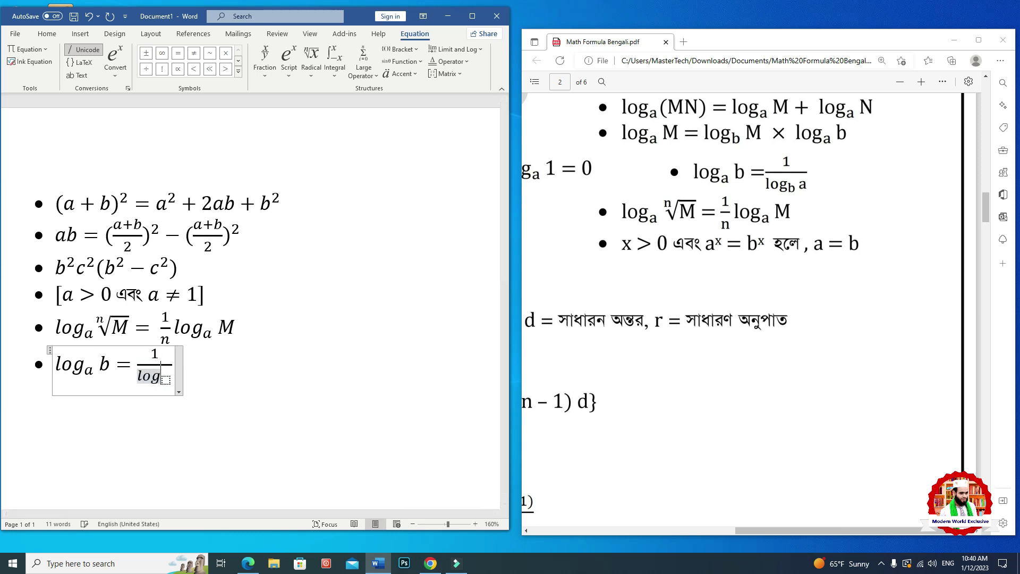
pyautogui.click(166, 380)
pyautogui.write('a')
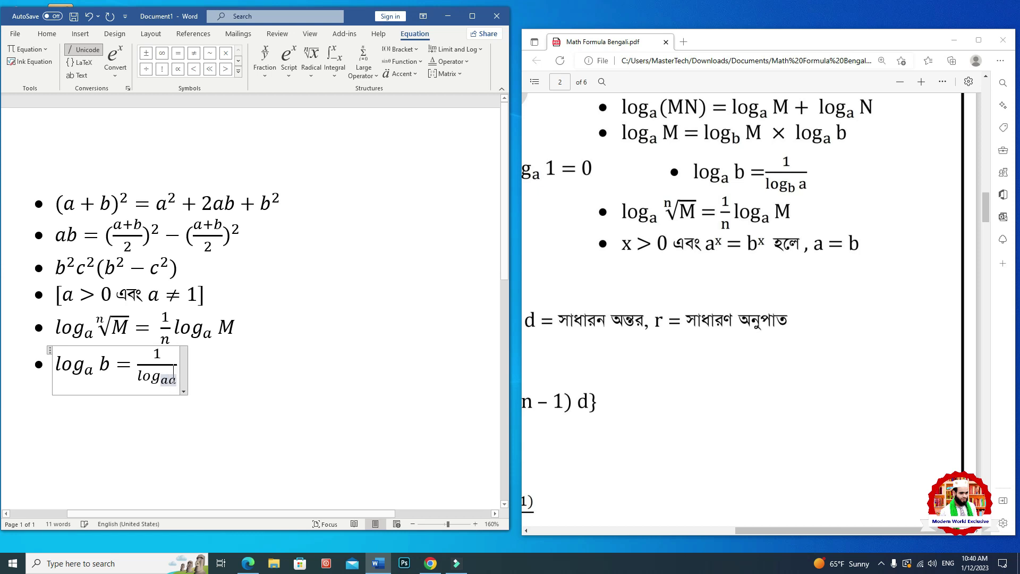
pyautogui.press('Right')
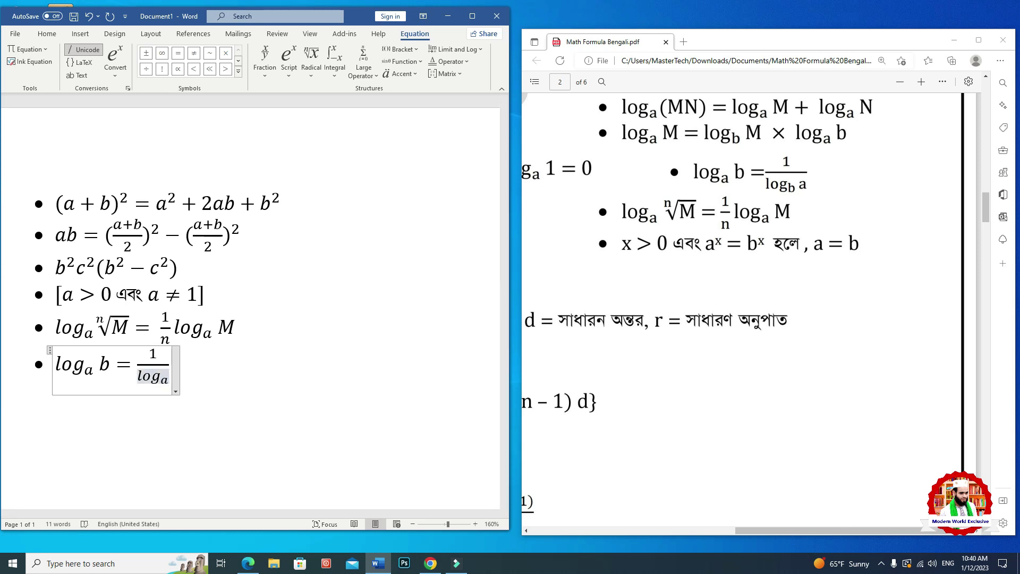
pyautogui.write(' a')
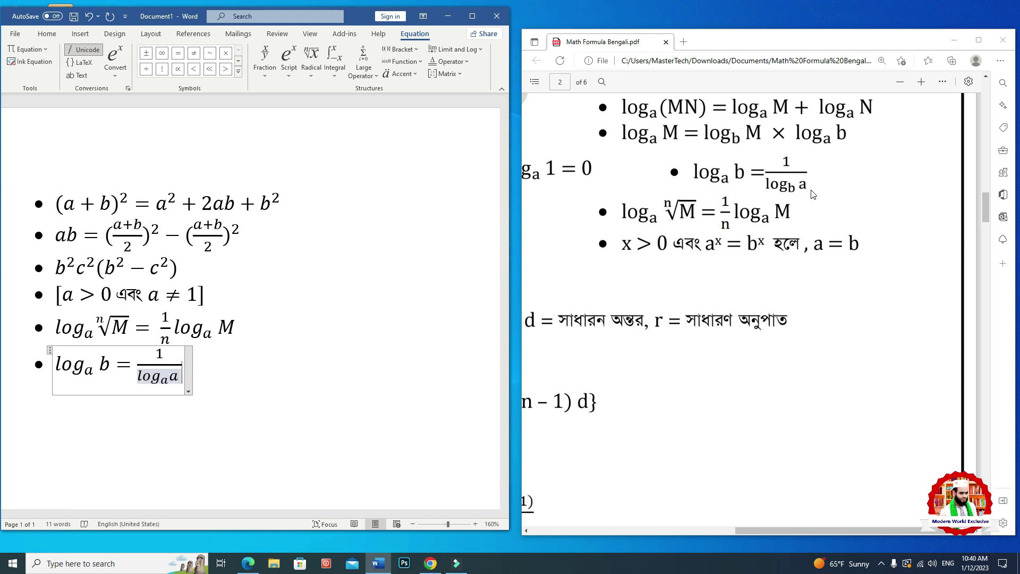
pyautogui.doubleClick(164, 384)
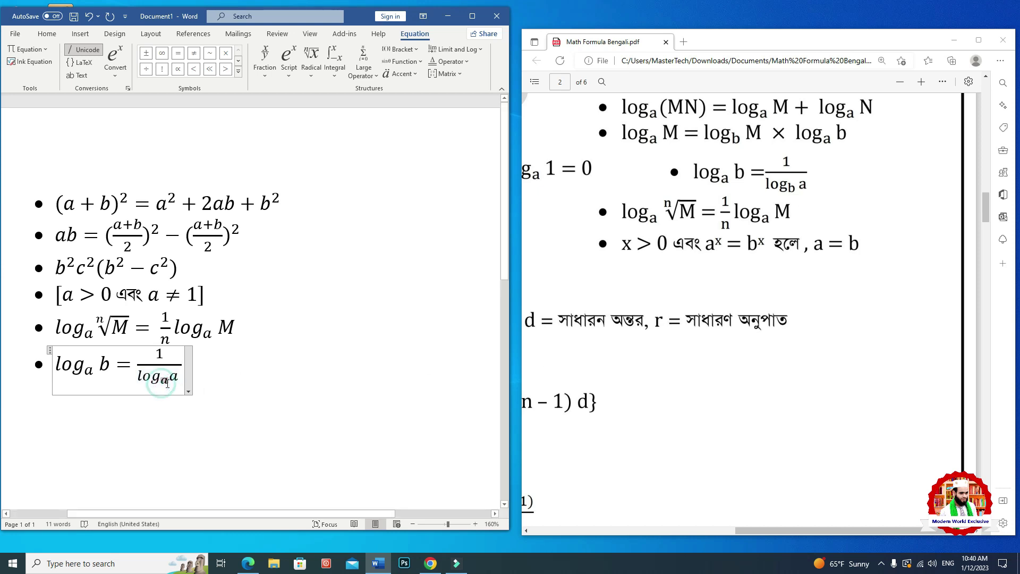
pyautogui.write('b')
# Bring up the save screen and dismiss it without saving
pyautogui.hotkey('ctrl', 's')
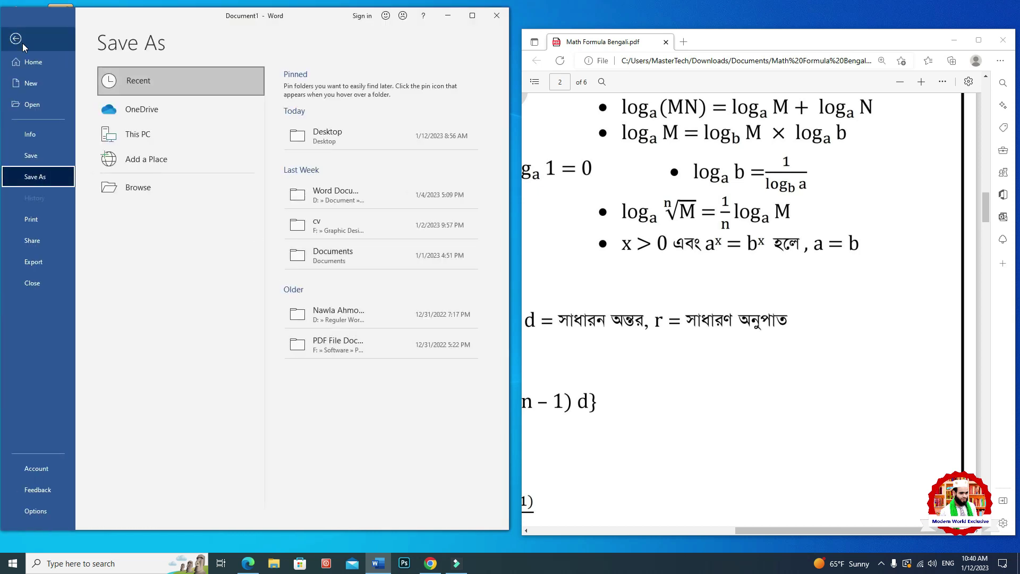
pyautogui.press('Escape')
pyautogui.click(750, 388)
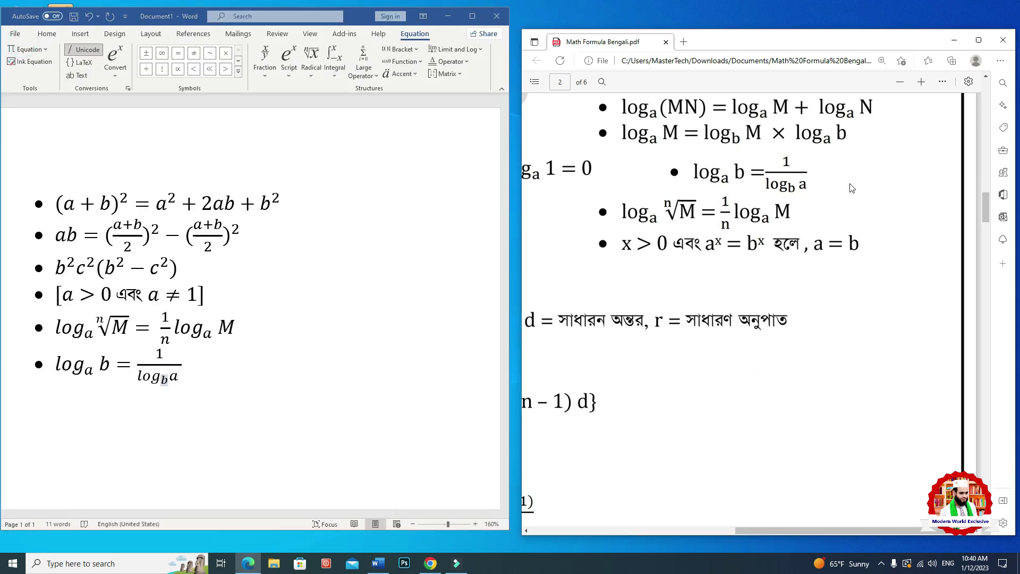
# Maximize the formula PDF and scroll to the Trigonometry section and angle table on page 3
pyautogui.click(978, 41)
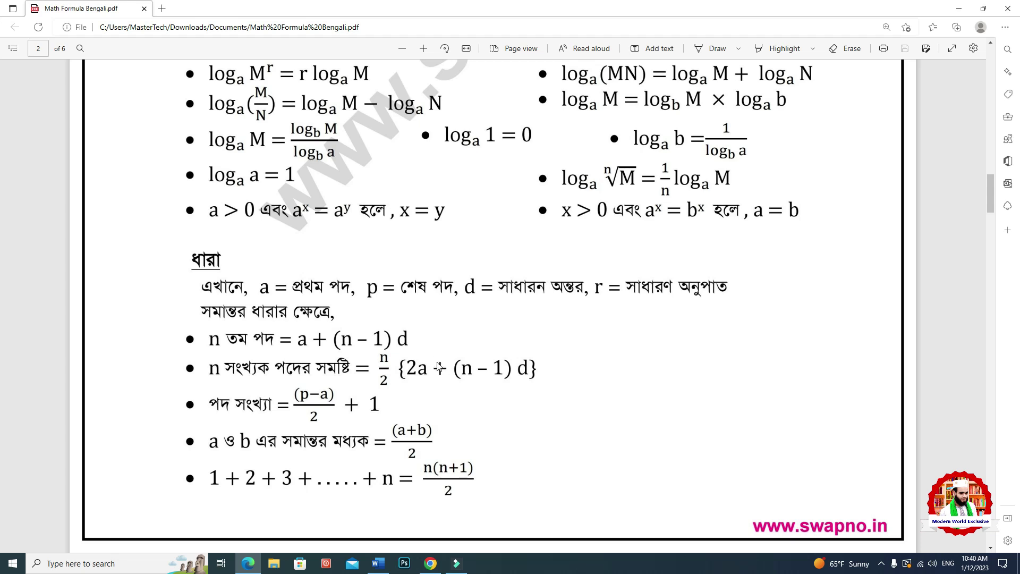
pyautogui.scroll(3, 439, 367)
pyautogui.scroll(-2, 435, 360)
pyautogui.scroll(-8, 419, 366)
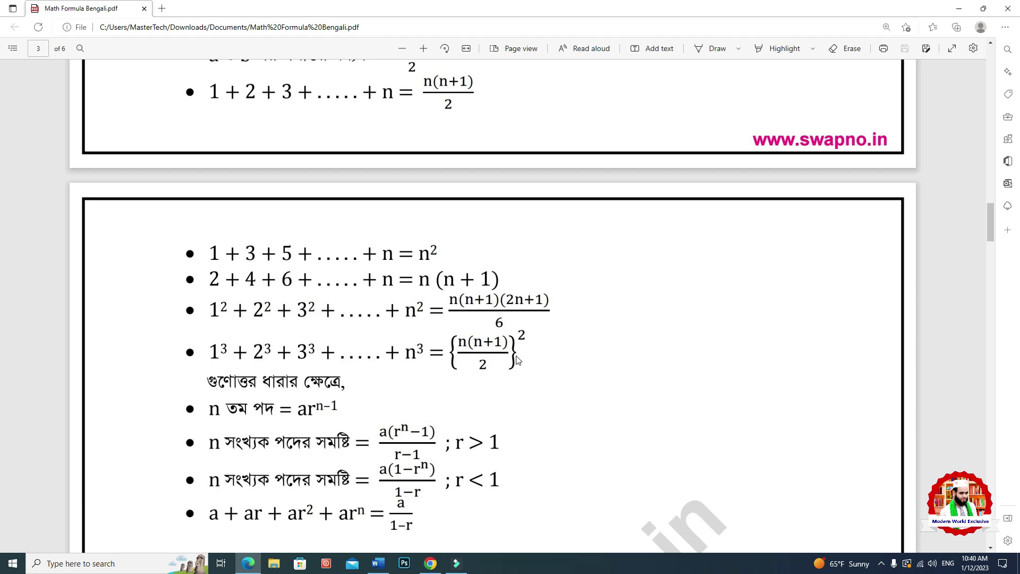
pyautogui.scroll(-3, 518, 361)
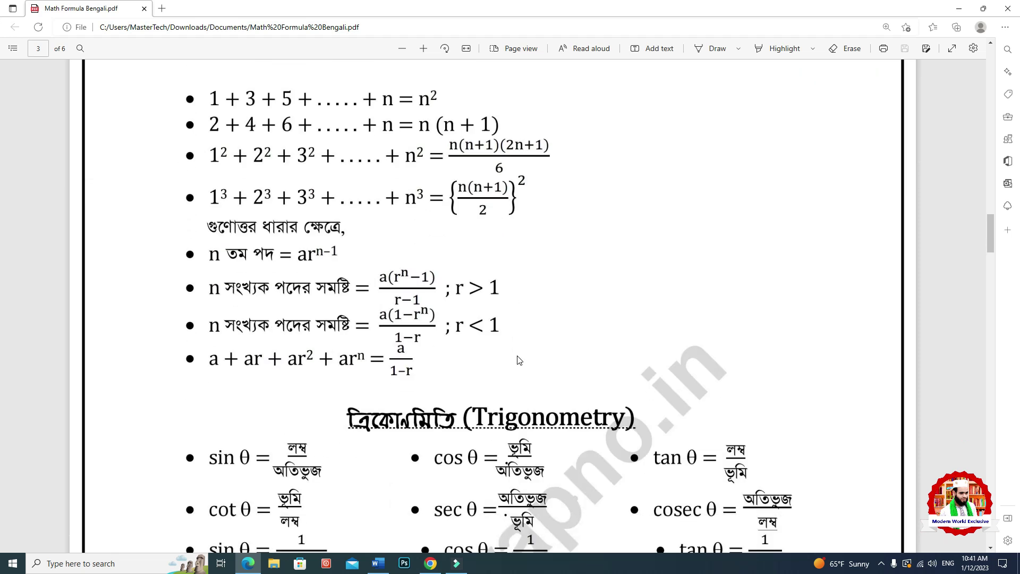
pyautogui.scroll(-3, 519, 361)
pyautogui.scroll(-3, 519, 361)
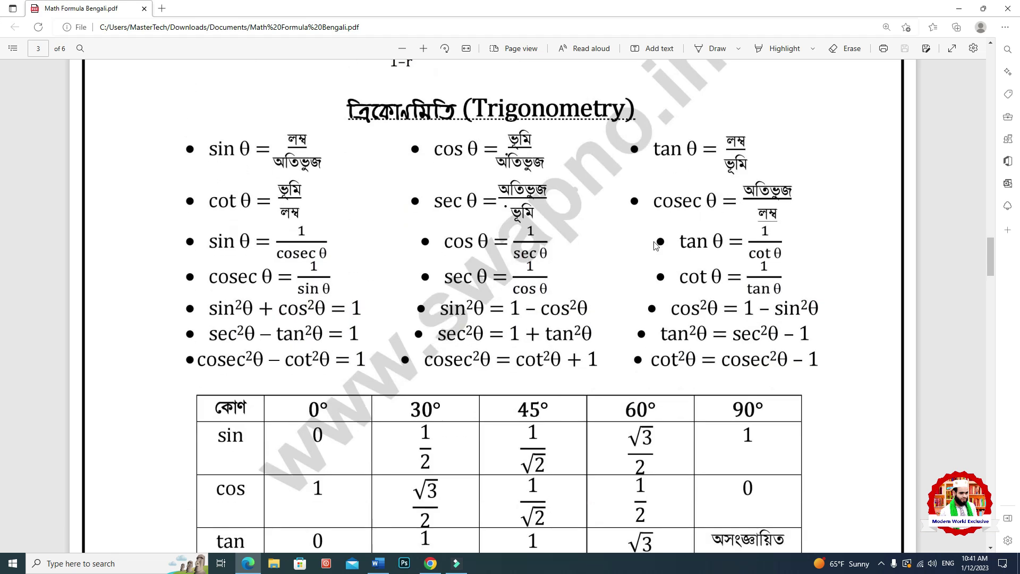
pyautogui.scroll(-1, 450, 339)
pyautogui.scroll(-3, 450, 339)
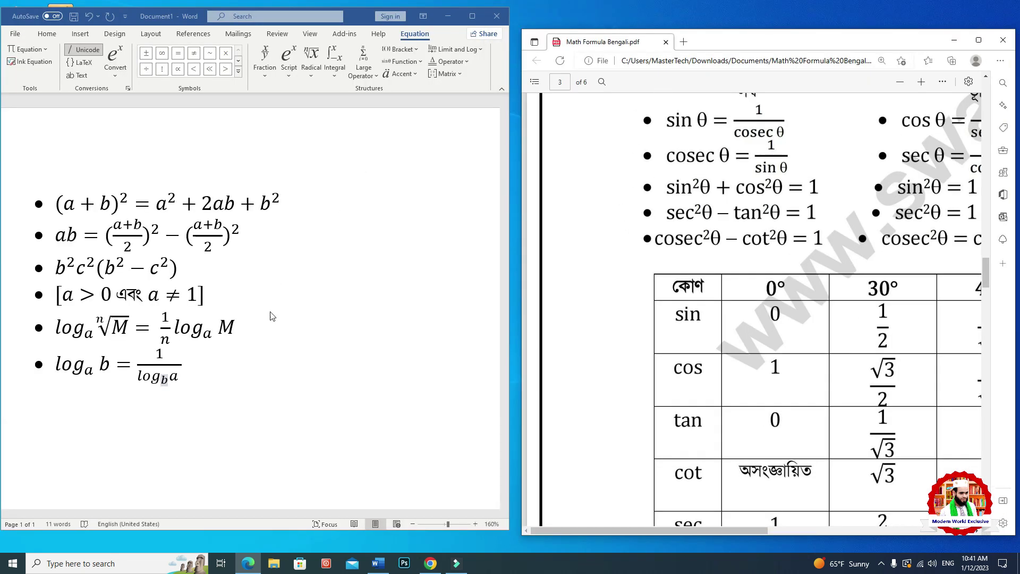
# Start a seventh bullet and insert a new equation on it with Alt+=
pyautogui.click(231, 365)
pyautogui.click(215, 367)
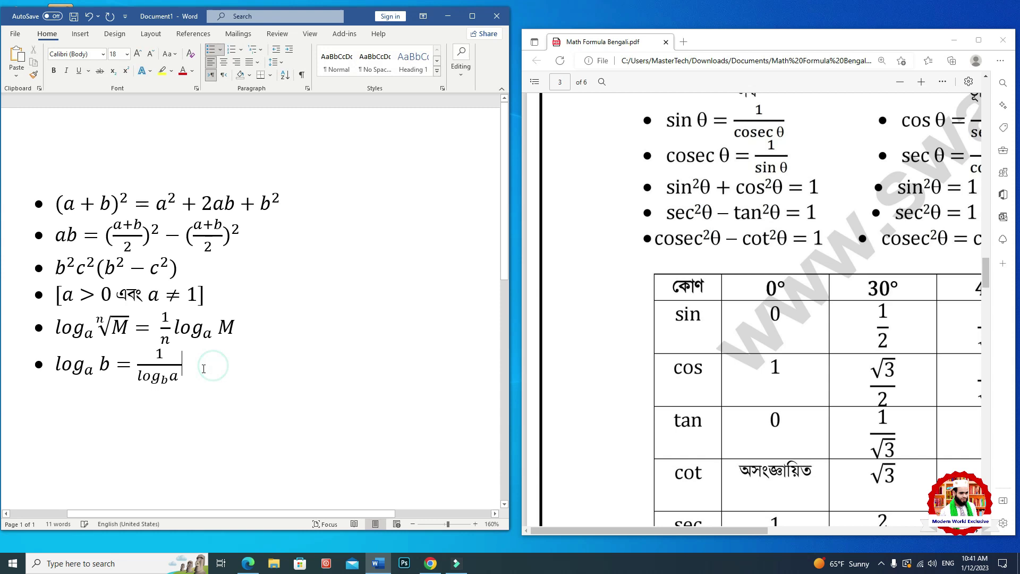
pyautogui.press('Return')
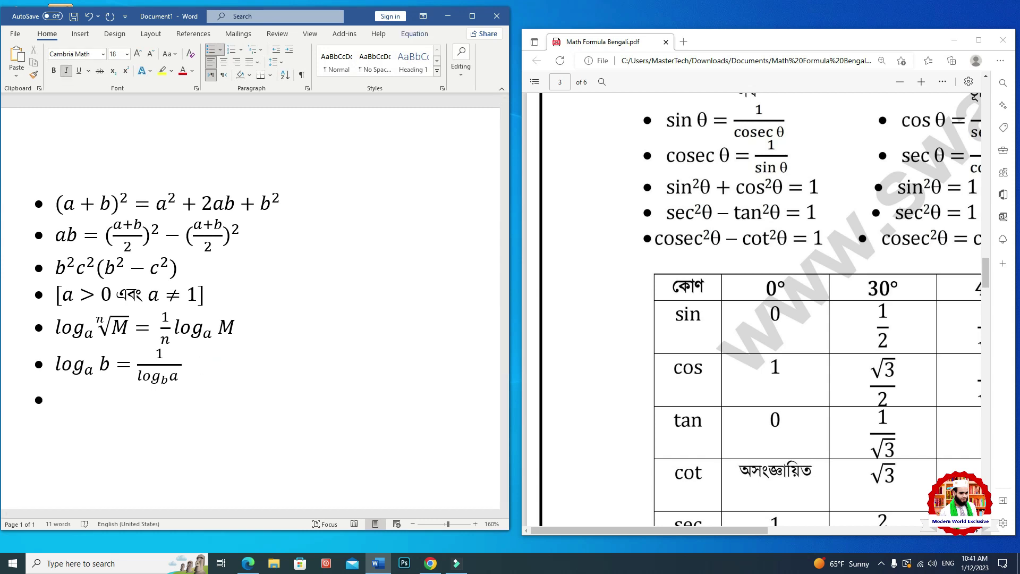
pyautogui.hotkey('alt', '=')
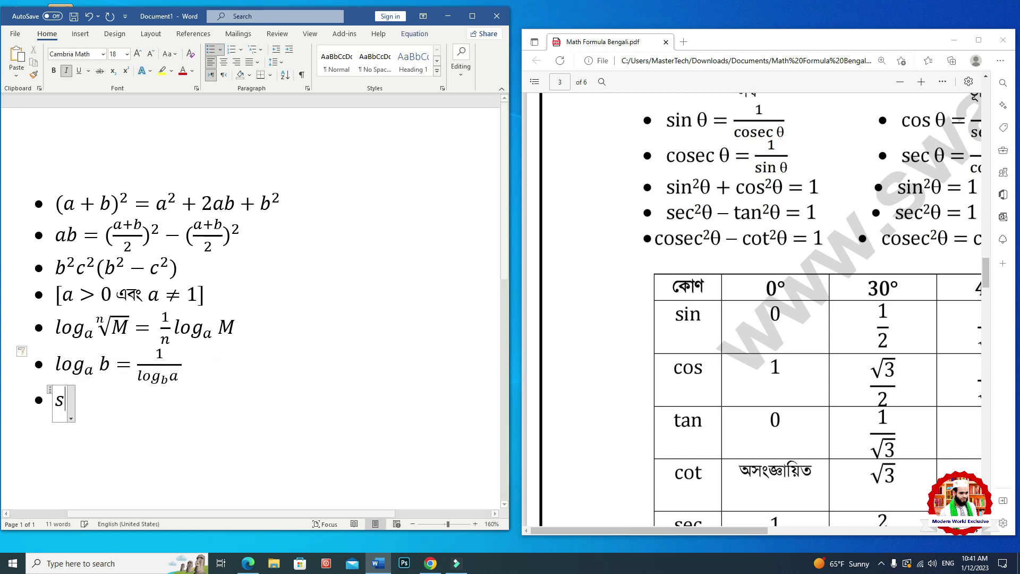
pyautogui.write('sin')
pyautogui.press('BackSpace')
pyautogui.press('BackSpace')
pyautogui.press('BackSpace')
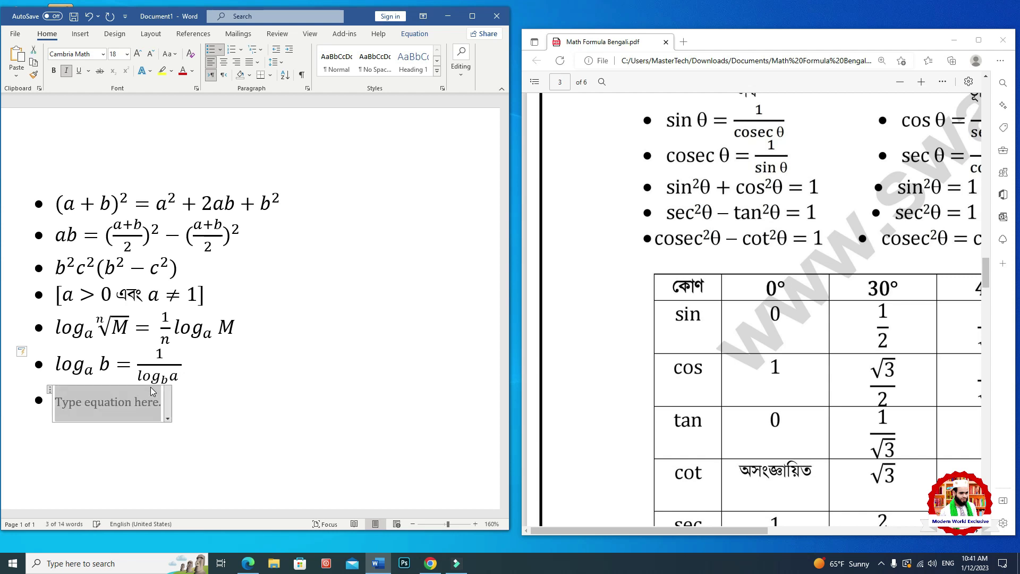
# Insert a superscript template into the equation, discarding an accidental stacked fraction
pyautogui.click(414, 33)
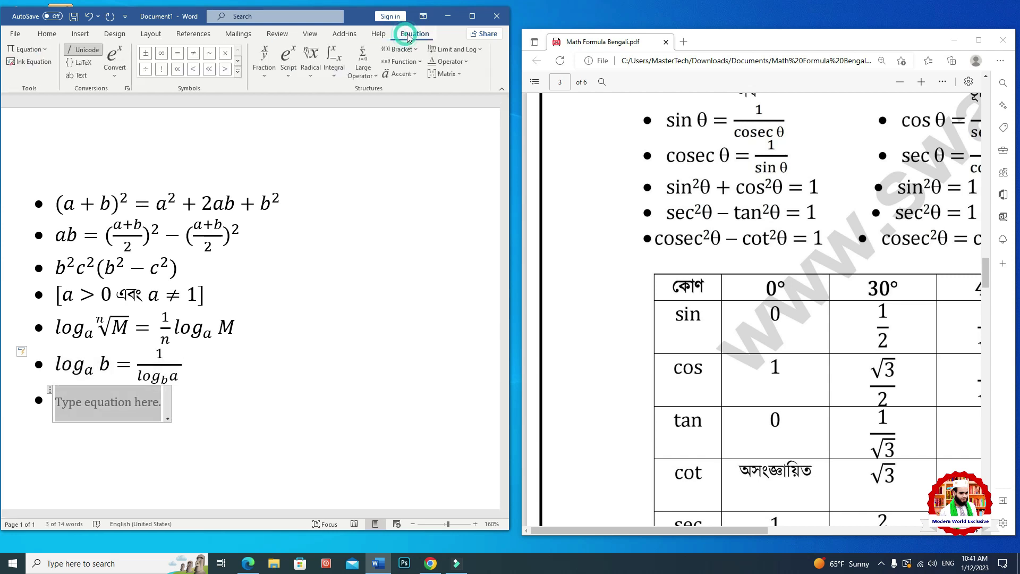
pyautogui.click(266, 67)
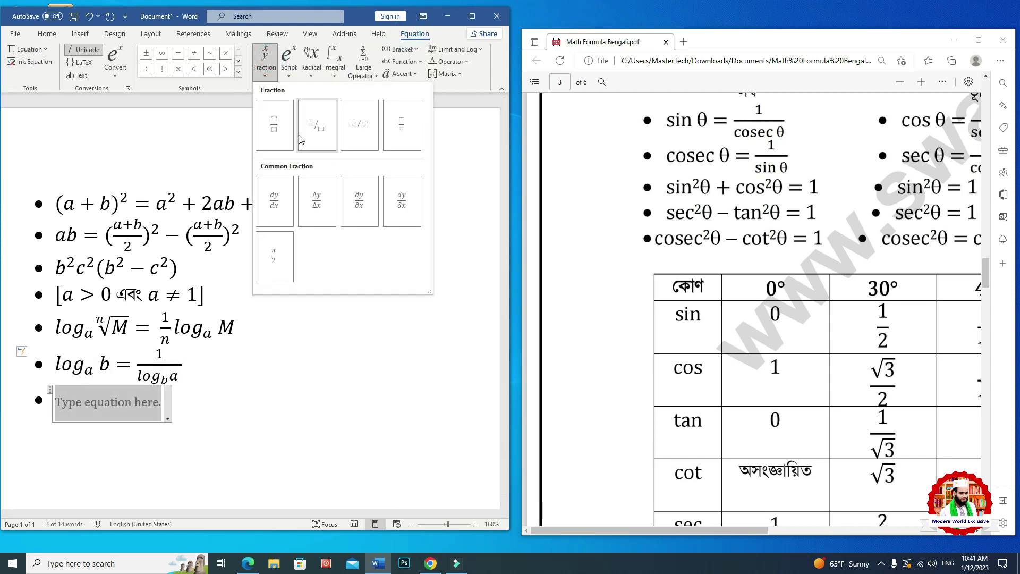
pyautogui.click(272, 133)
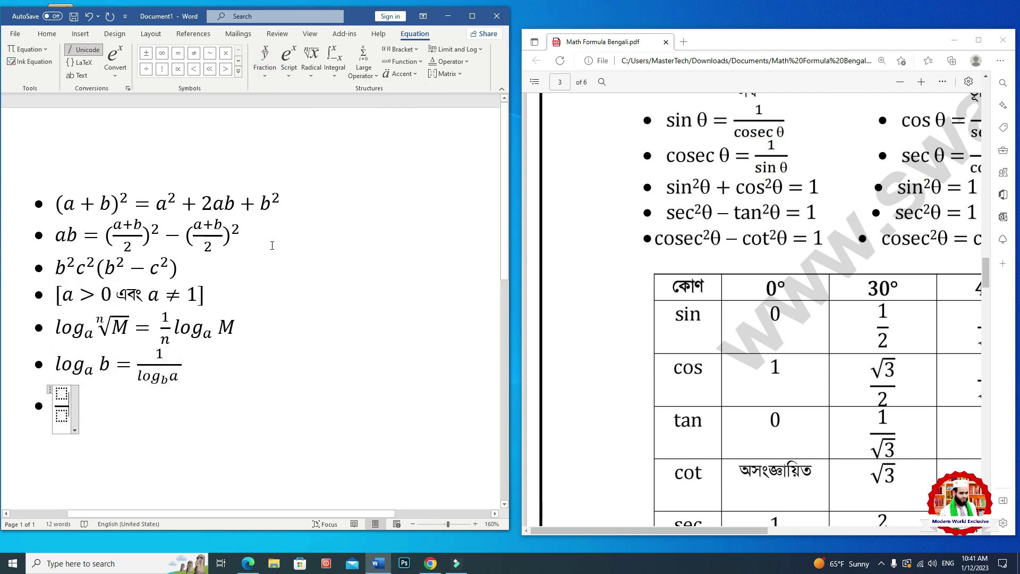
pyautogui.hotkey('ctrl', 'z')
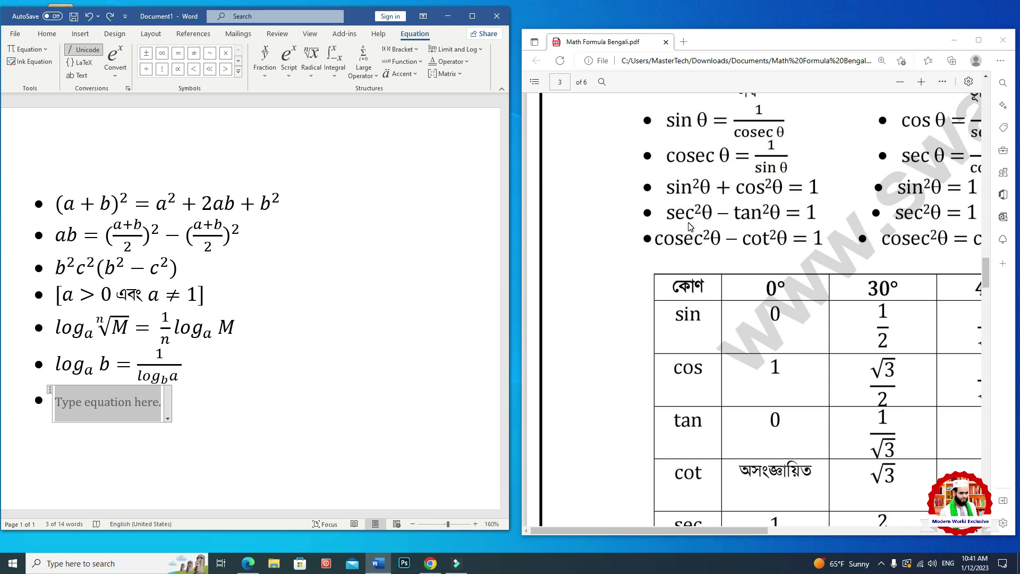
pyautogui.click(288, 60)
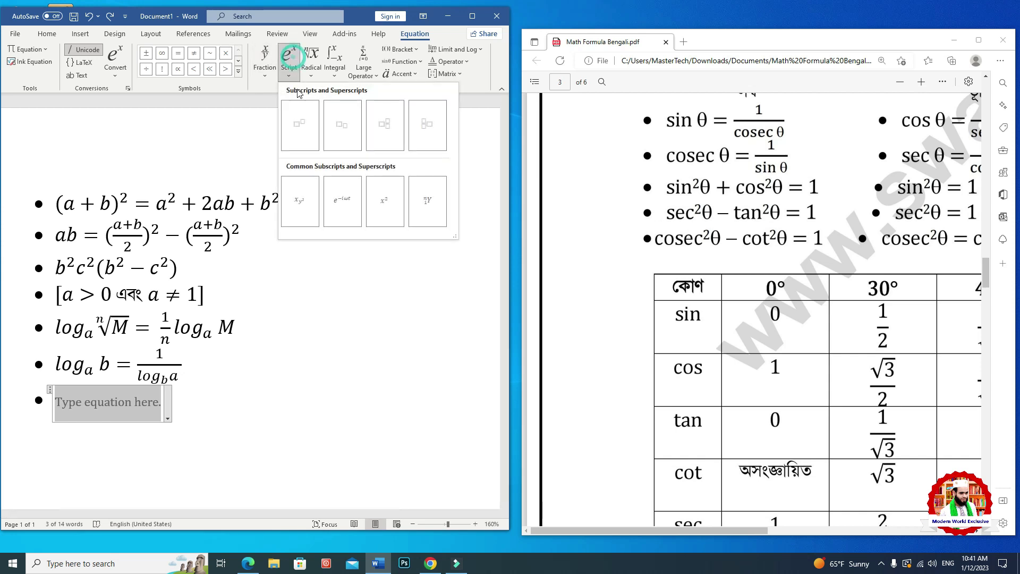
pyautogui.click(307, 129)
# Fill the superscript template as sin with exponent a
pyautogui.click(62, 398)
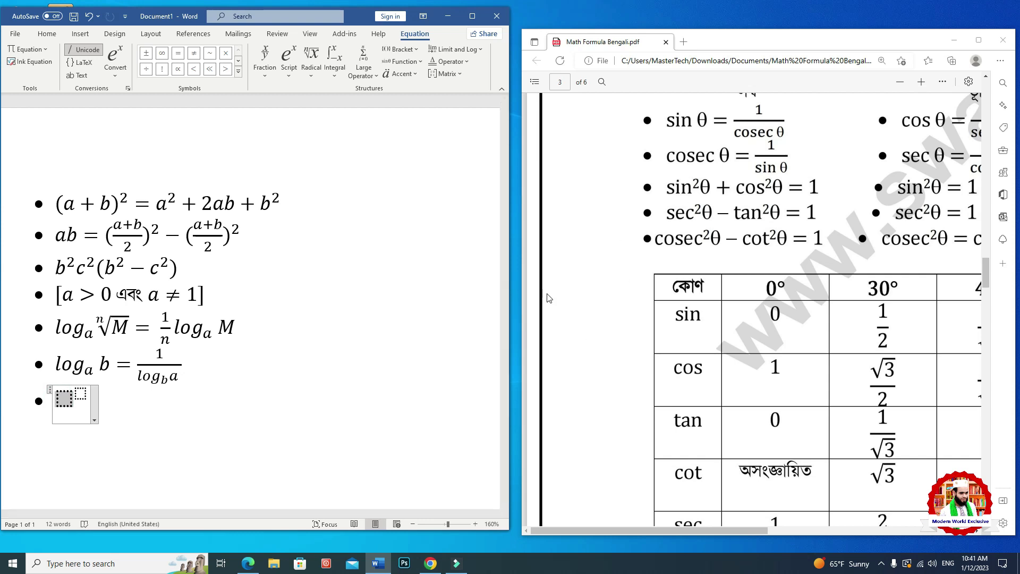
pyautogui.write('sin')
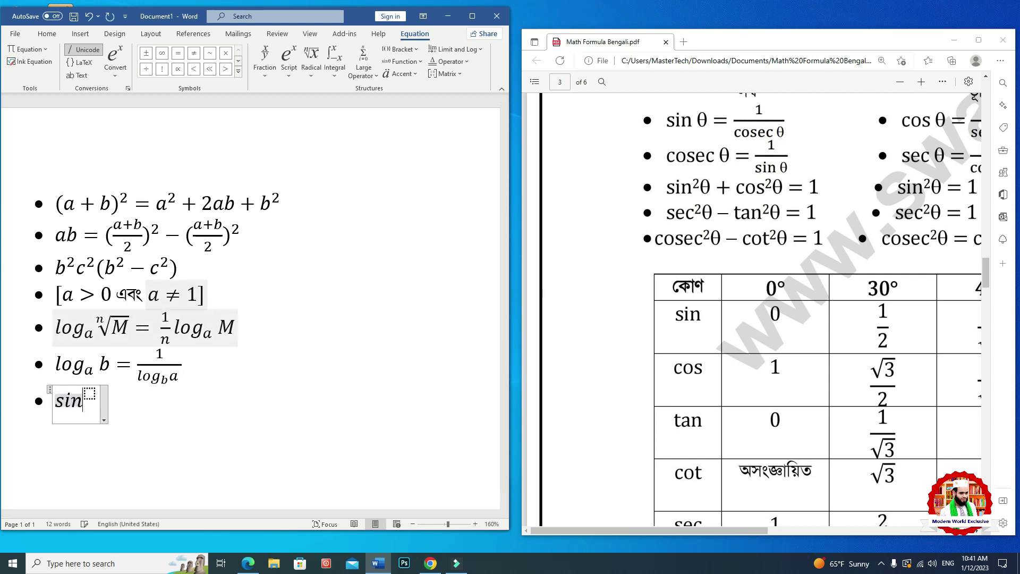
pyautogui.click(88, 394)
pyautogui.write('a')
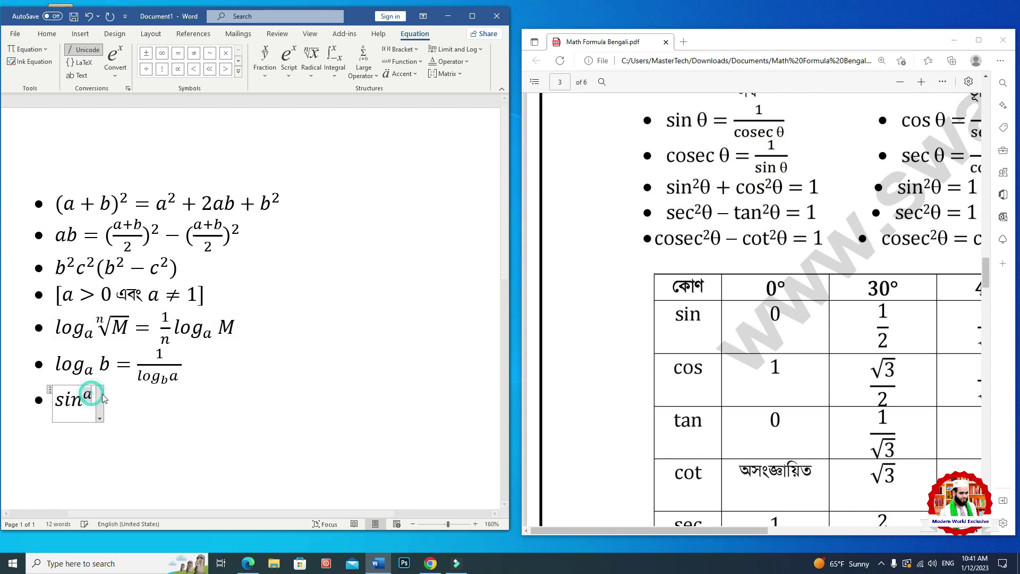
pyautogui.press('Right')
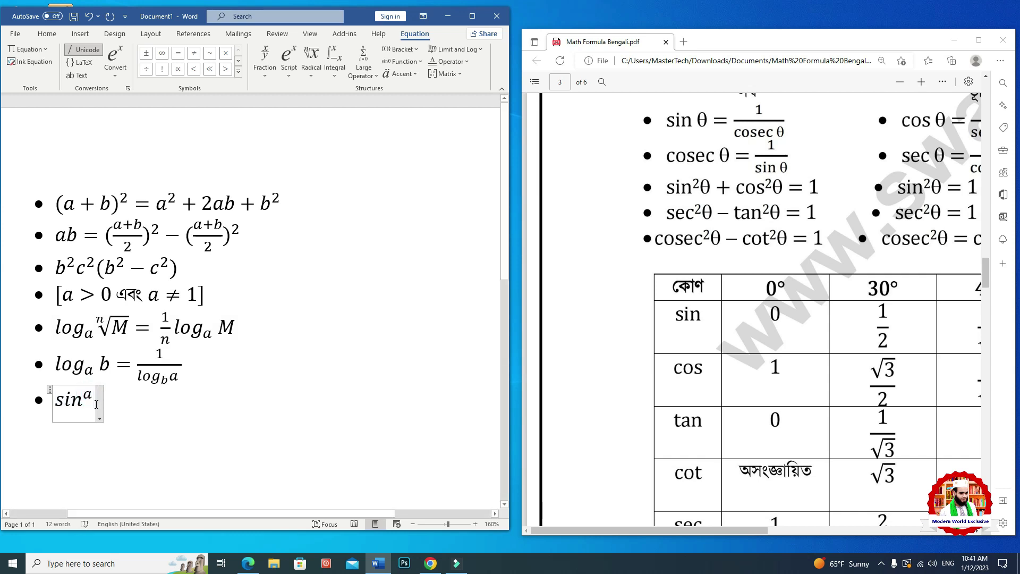
pyautogui.click(238, 71)
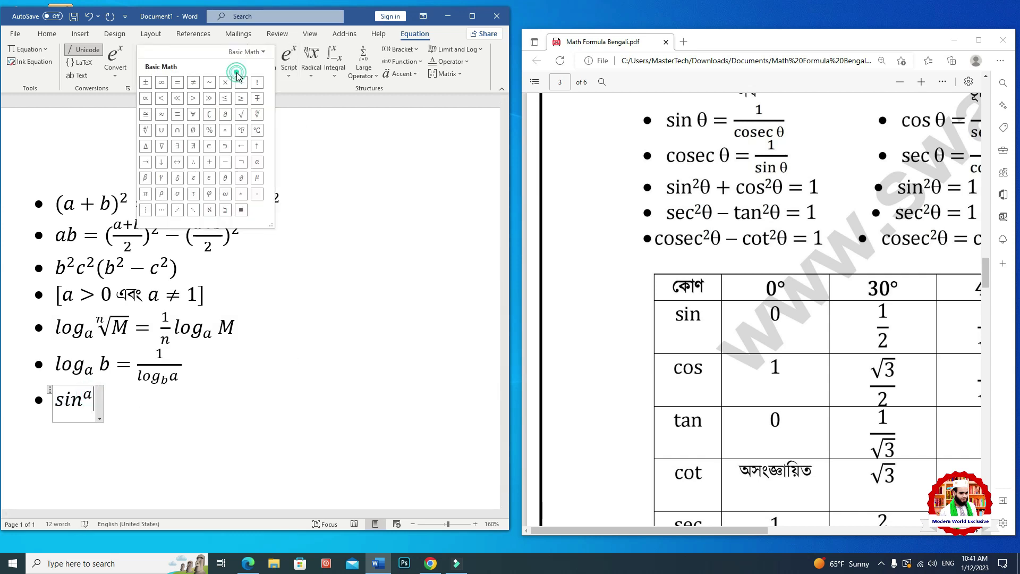
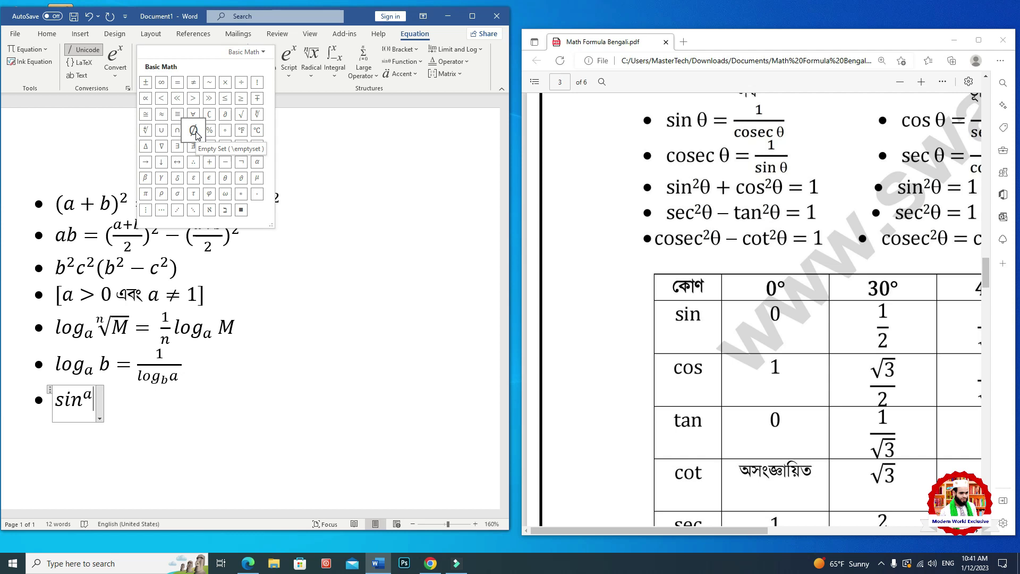
# Insert θ after sinᵃ, followed by a plus sign
pyautogui.click(225, 178)
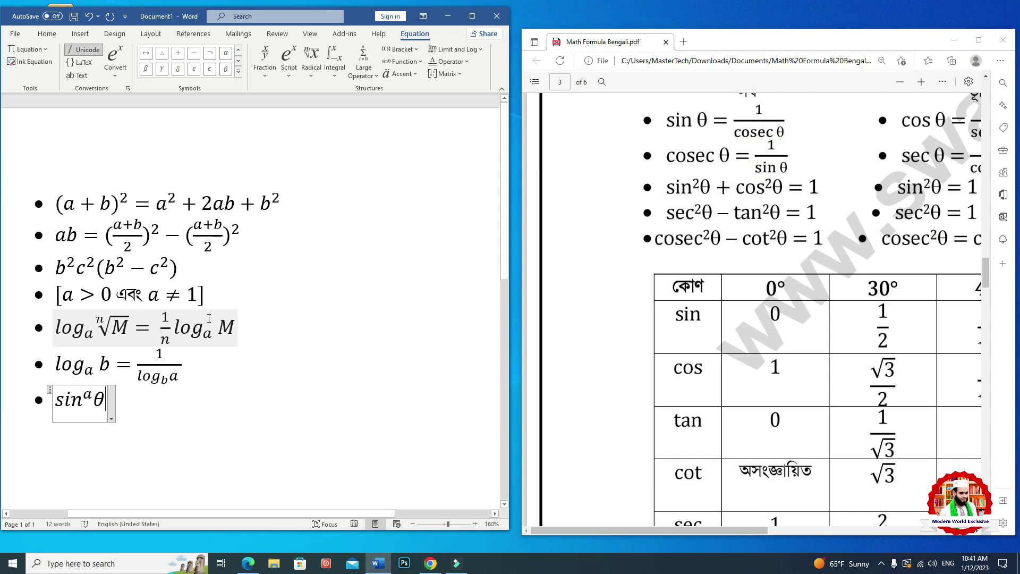
pyautogui.write(' +')
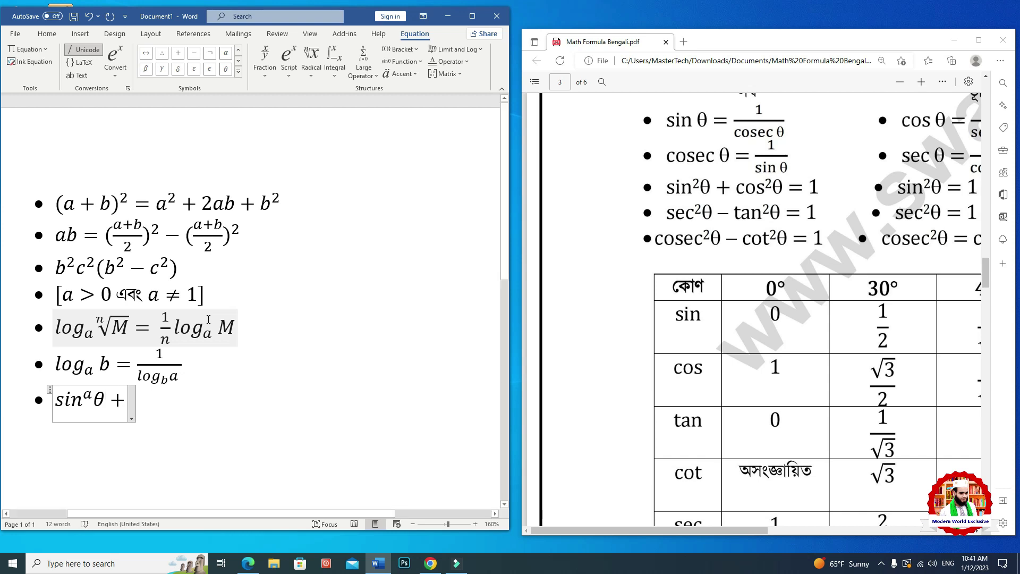
pyautogui.write('c')
pyautogui.press('BackSpace')
# Build cos²θ with a superscript template and finish the equation with = 1
pyautogui.click(270, 64)
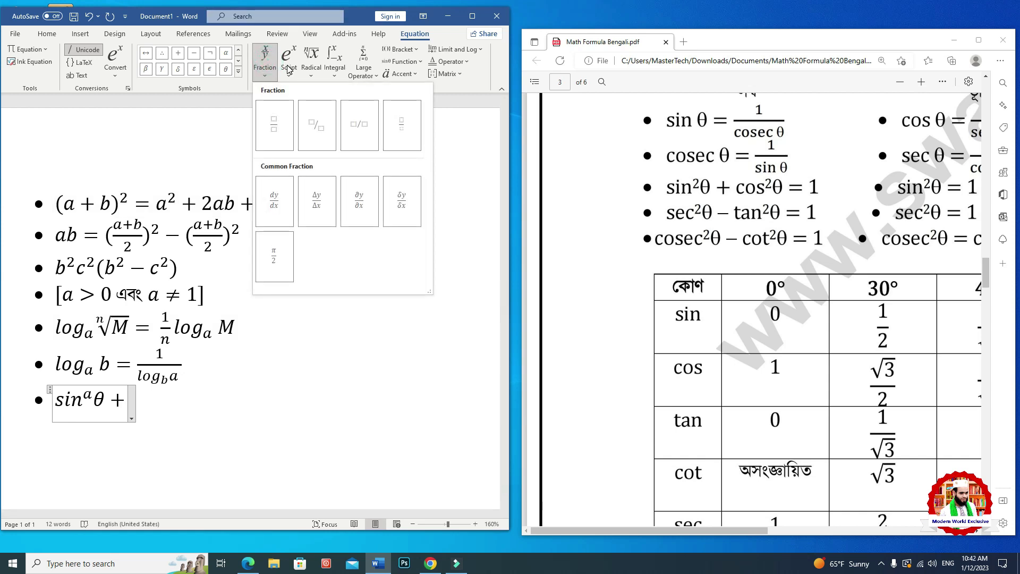
pyautogui.click(288, 70)
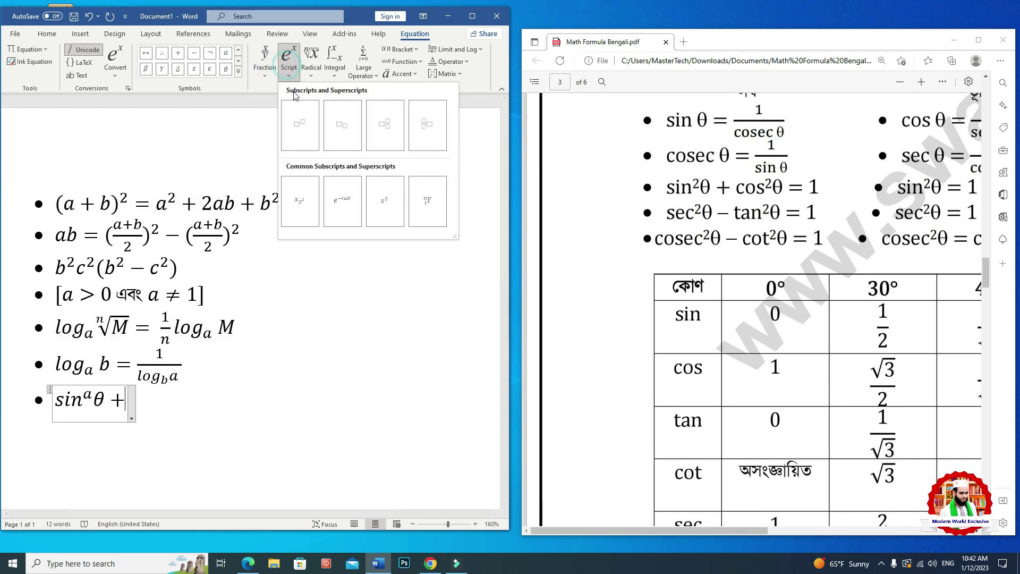
pyautogui.click(303, 126)
pyautogui.write('c')
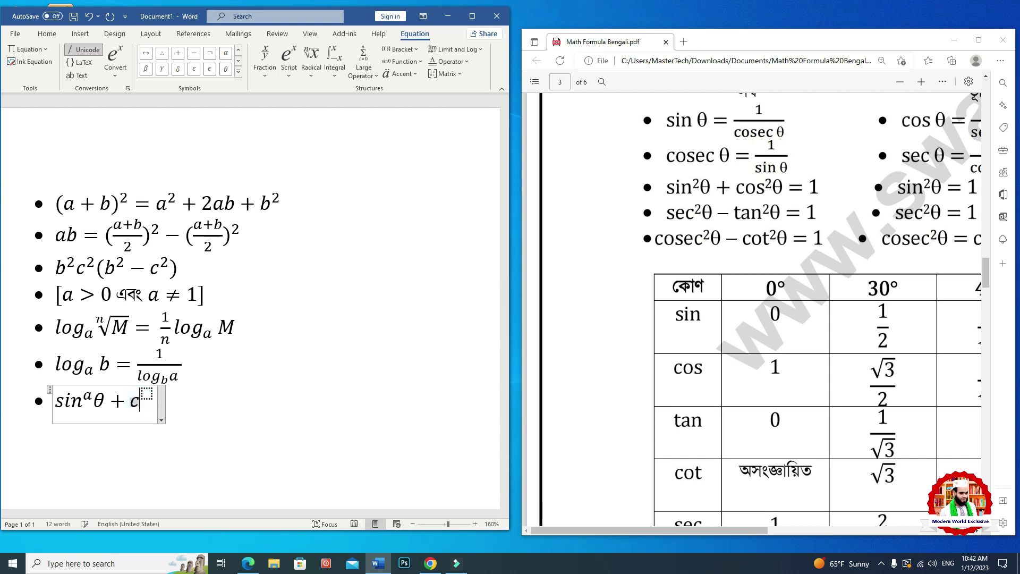
pyautogui.write('os')
pyautogui.click(166, 394)
pyautogui.write('2')
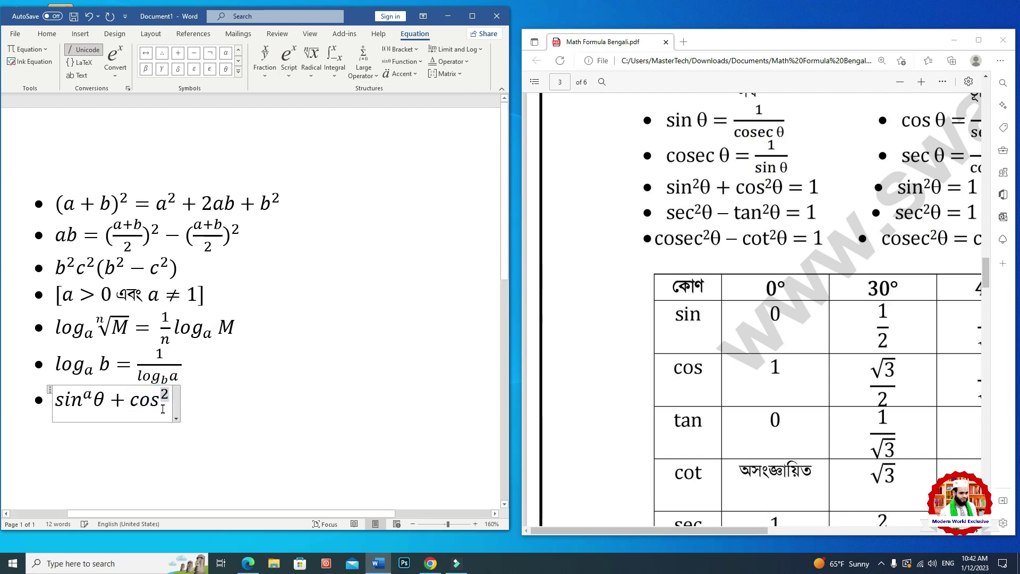
pyautogui.press('Right')
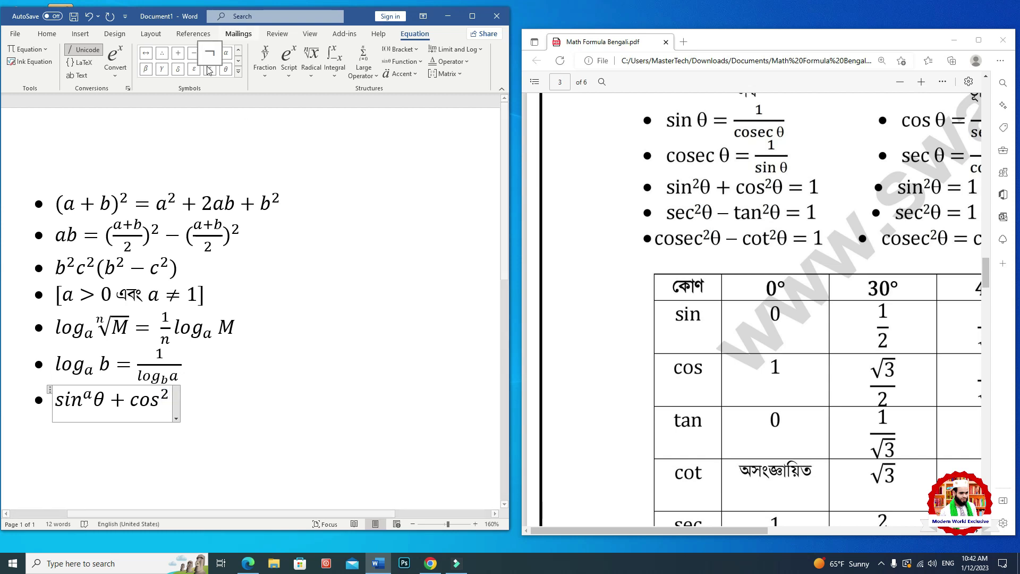
pyautogui.click(225, 69)
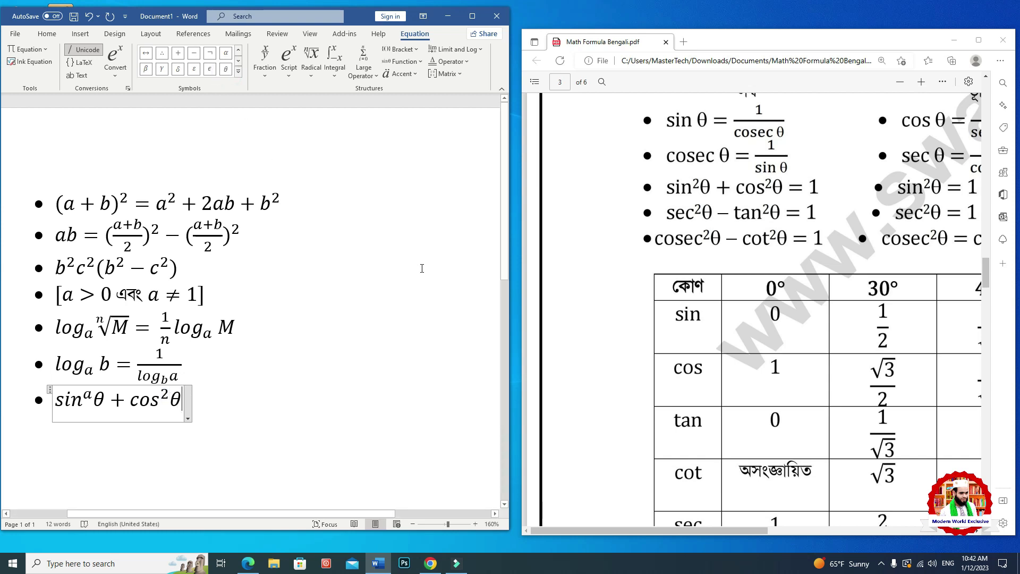
pyautogui.write('+')
pyautogui.press('BackSpace')
pyautogui.write('= ')
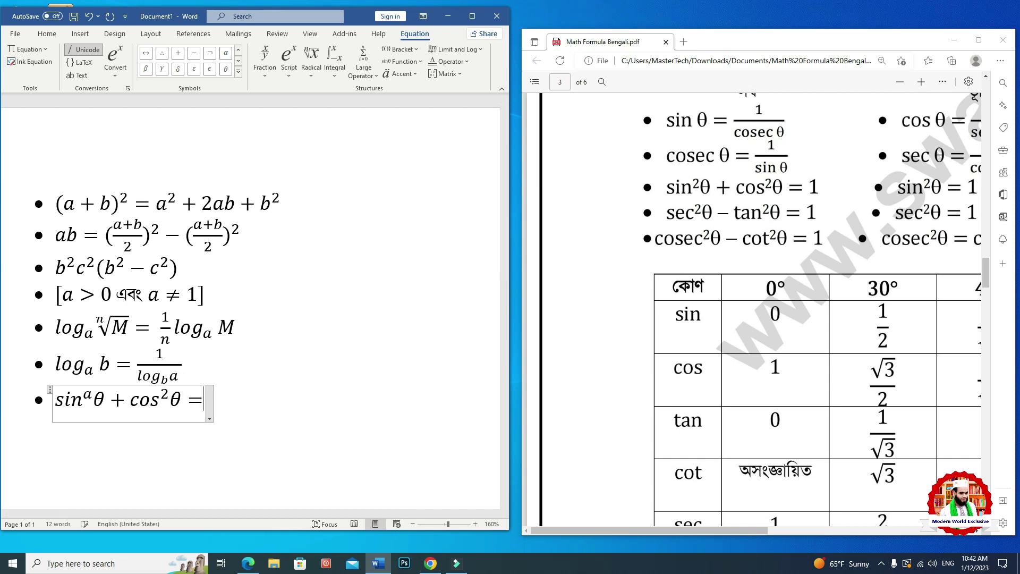
pyautogui.write('1')
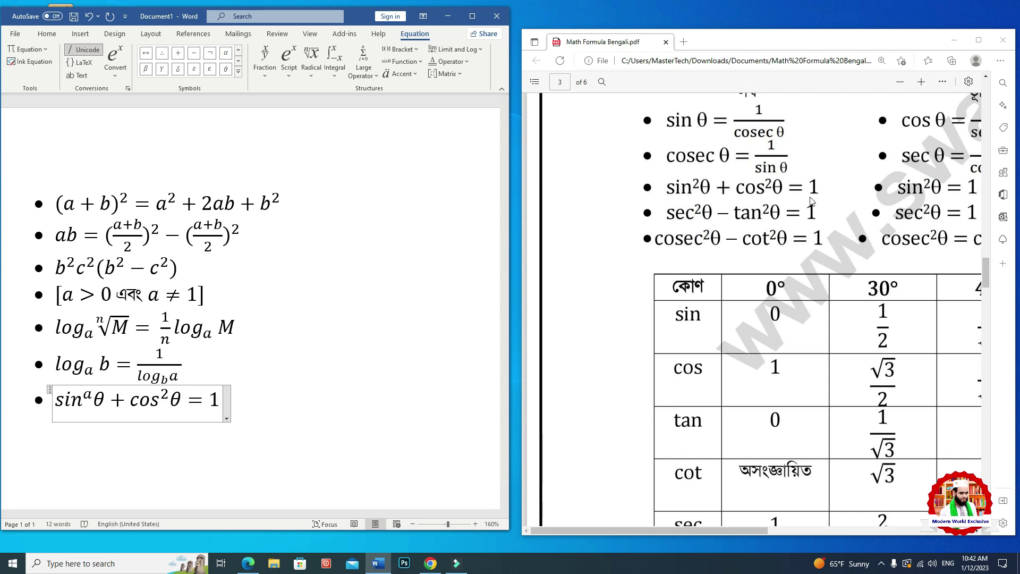
# Start a new bullet, then view the PDF's 0°–90° trigonometric ratio table on page 3
pyautogui.click(251, 407)
pyautogui.press('Return')
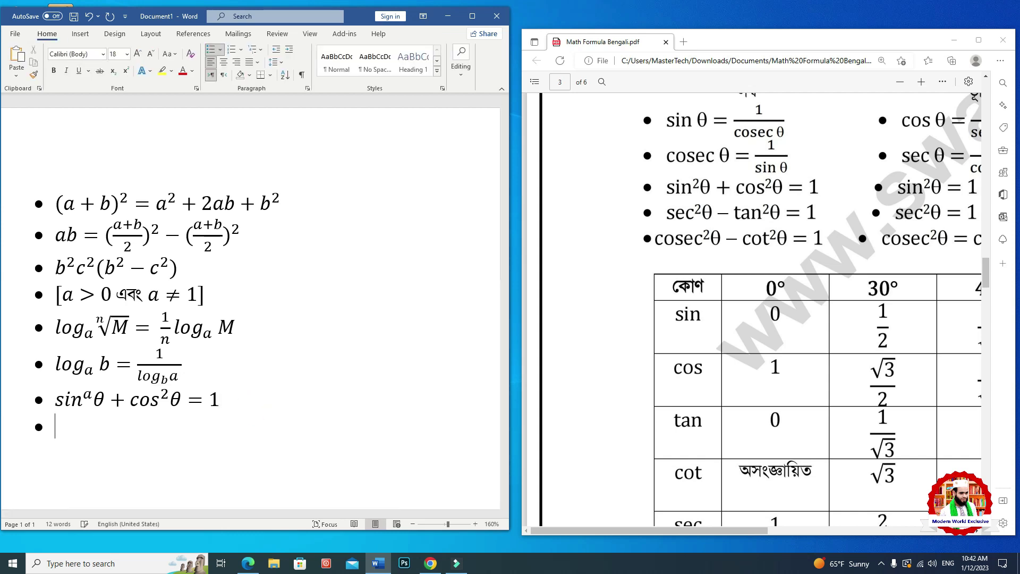
pyautogui.click(978, 39)
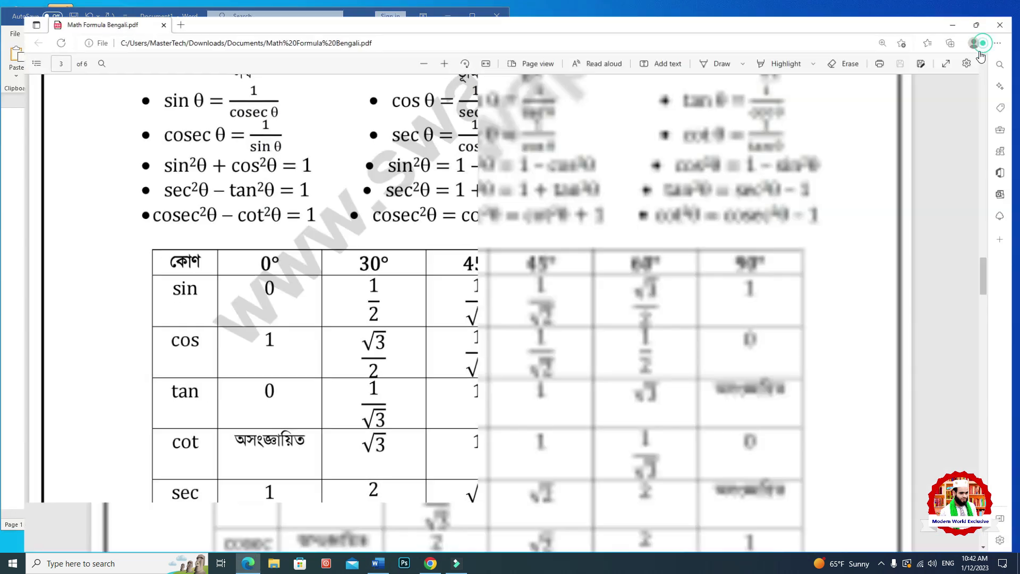
pyautogui.scroll(-3, 692, 406)
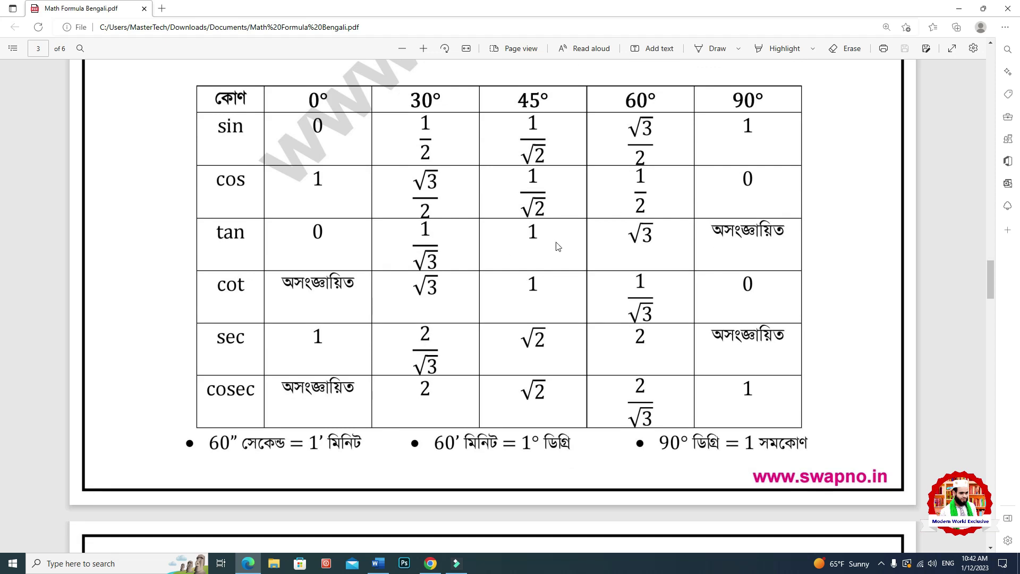
pyautogui.scroll(-2, 543, 365)
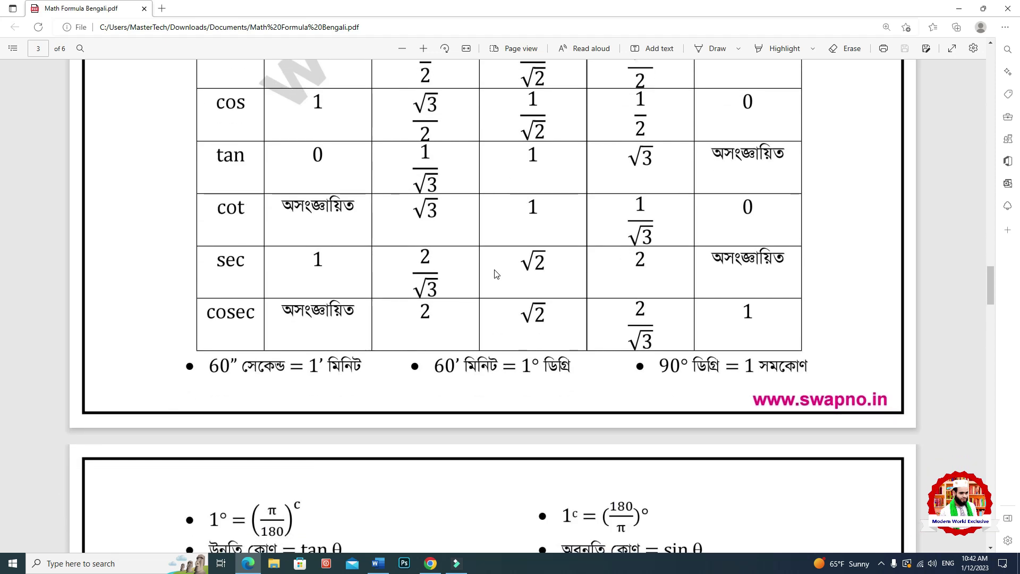
pyautogui.scroll(-5, 496, 274)
pyautogui.scroll(3, 494, 272)
pyautogui.scroll(7, 478, 268)
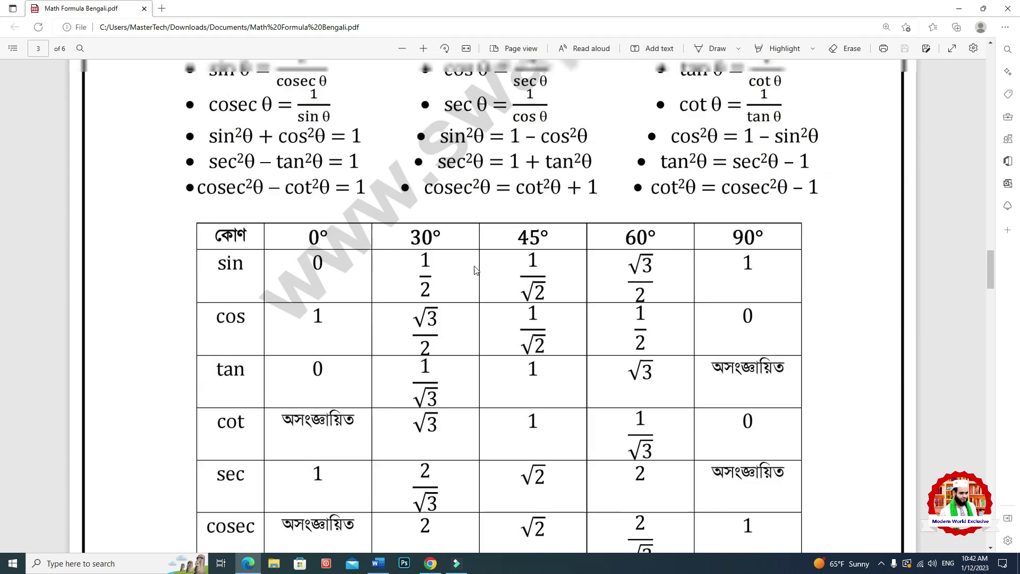
pyautogui.scroll(-3, 435, 361)
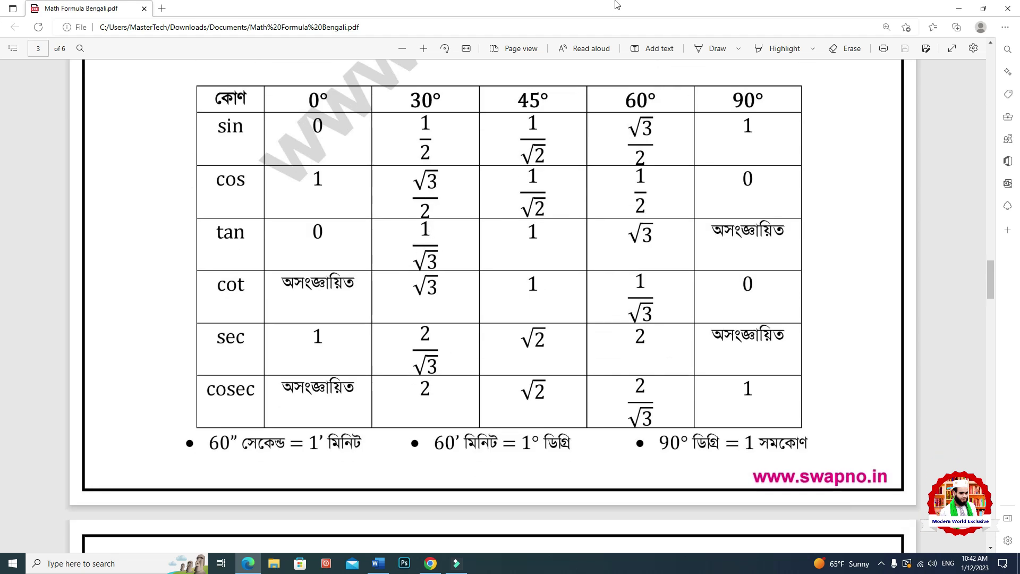
pyautogui.doubleClick(616, 4)
pyautogui.click(74, 427)
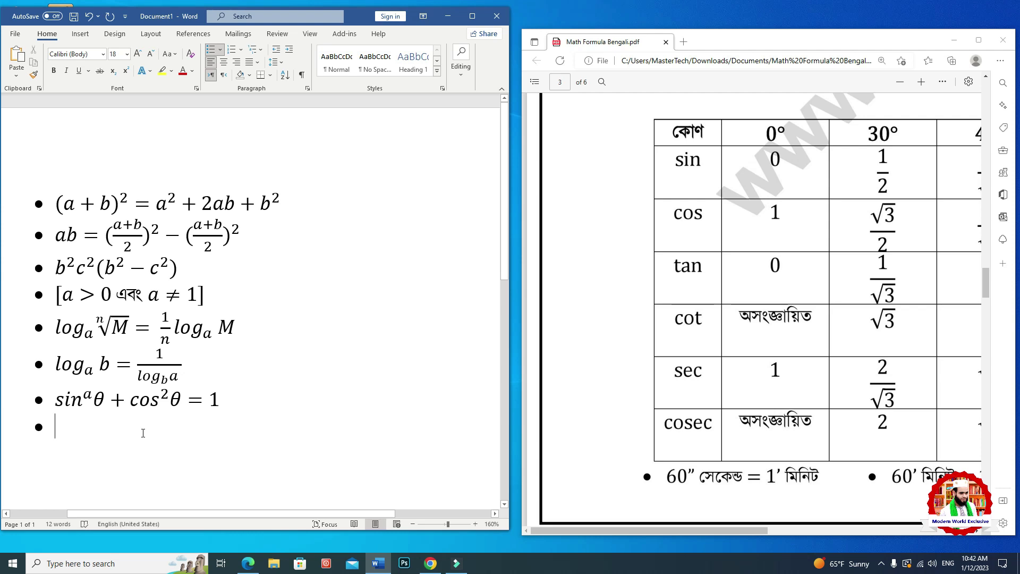
# Insert a new blank equation on the empty bullet
pyautogui.write('1')
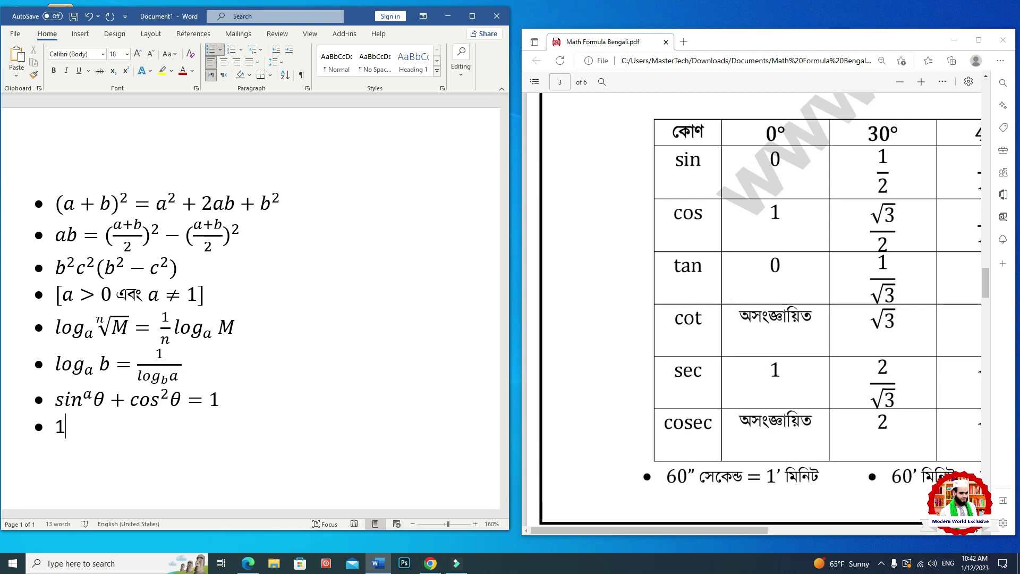
pyautogui.press('BackSpace')
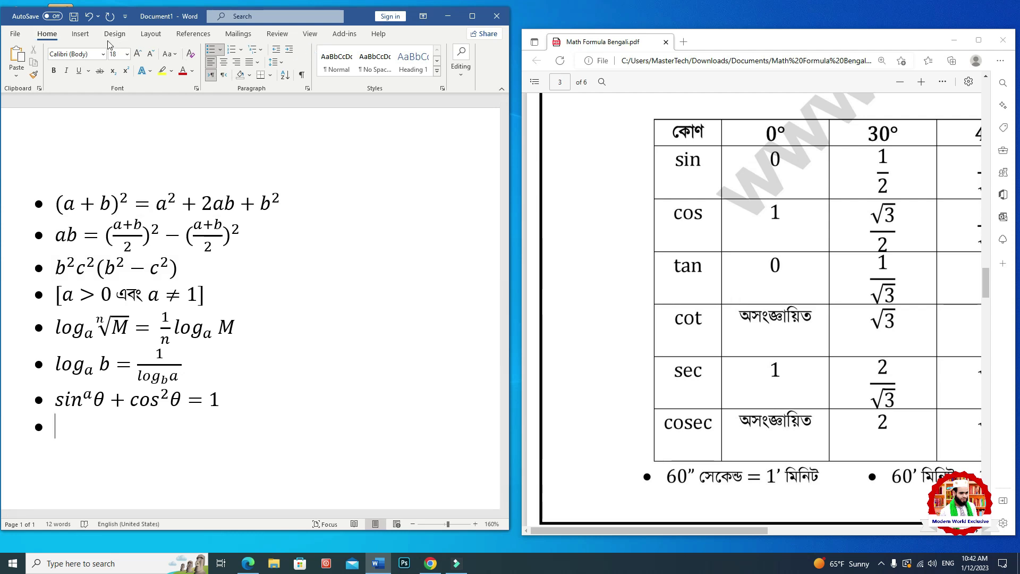
pyautogui.click(80, 33)
pyautogui.click(449, 66)
pyautogui.click(451, 107)
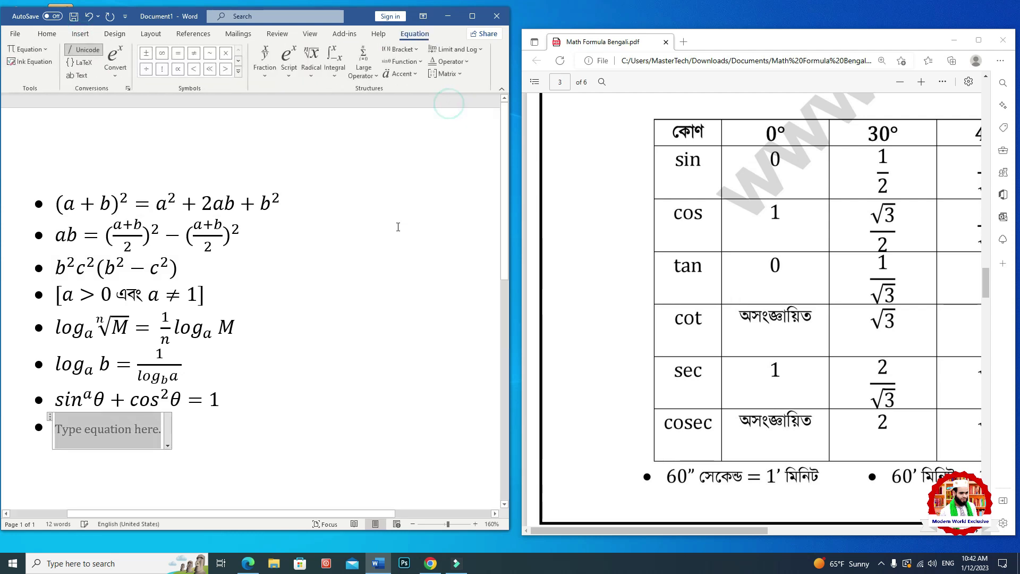
# Add a stacked fraction template to the equation
pyautogui.click(264, 63)
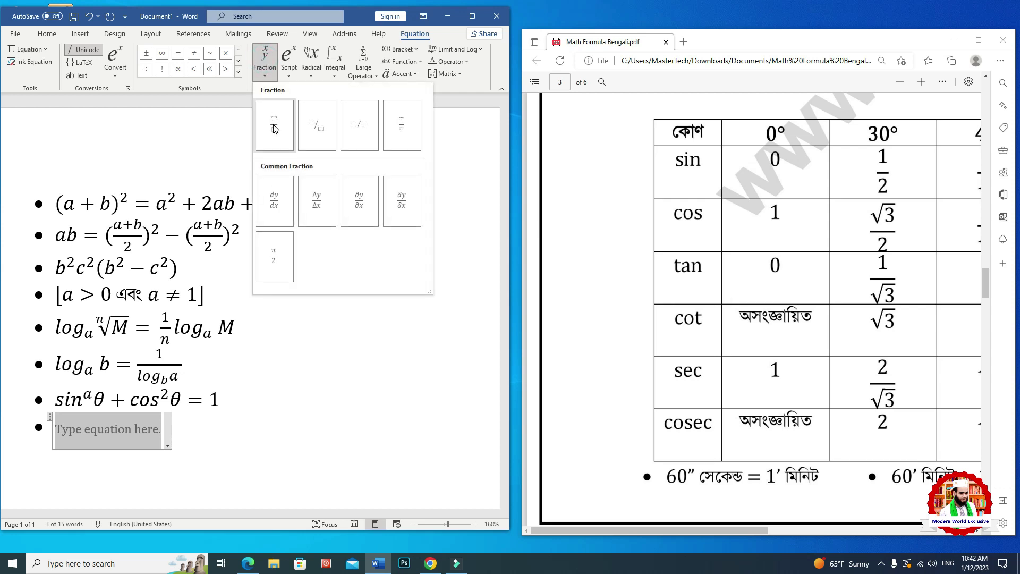
pyautogui.click(311, 60)
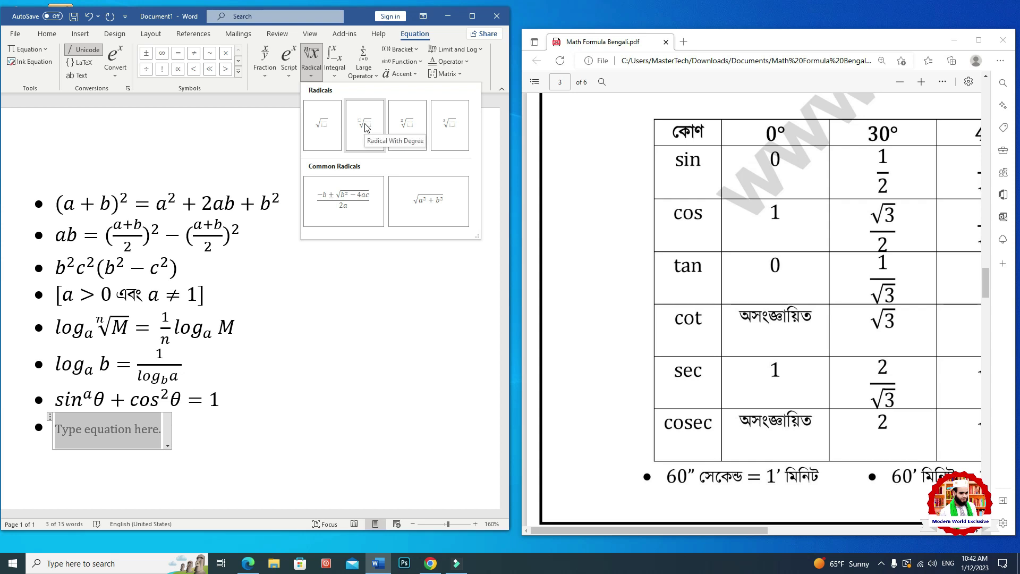
pyautogui.click(265, 59)
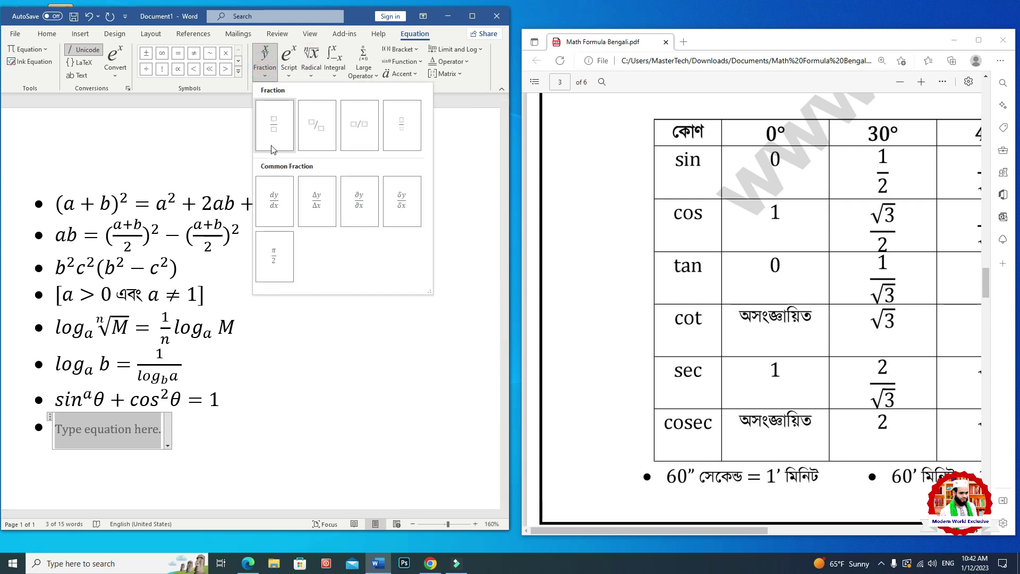
pyautogui.click(275, 121)
pyautogui.click(62, 421)
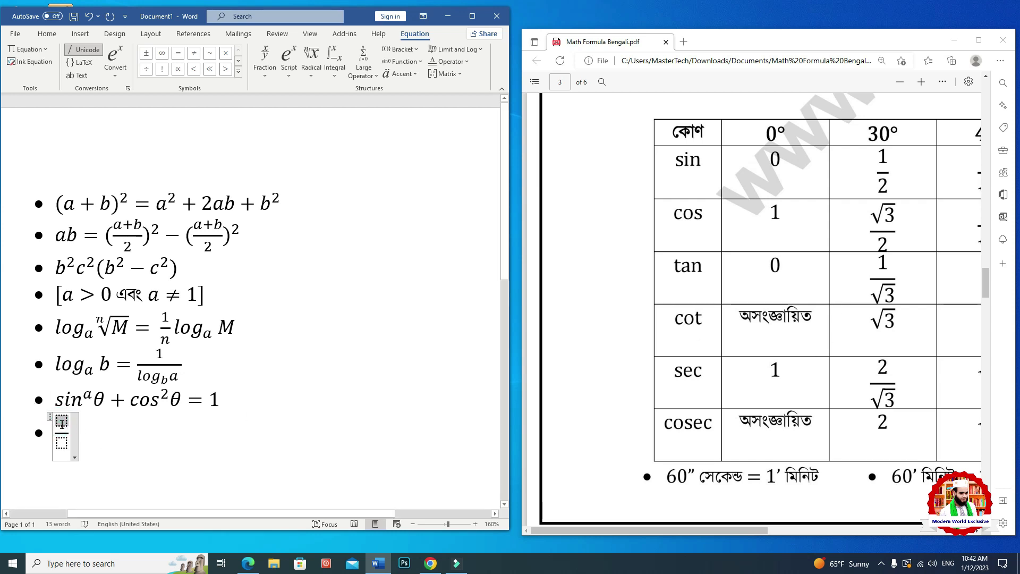
# Fill the fraction with √3 in the numerator and 2 in the denominator
pyautogui.click(238, 71)
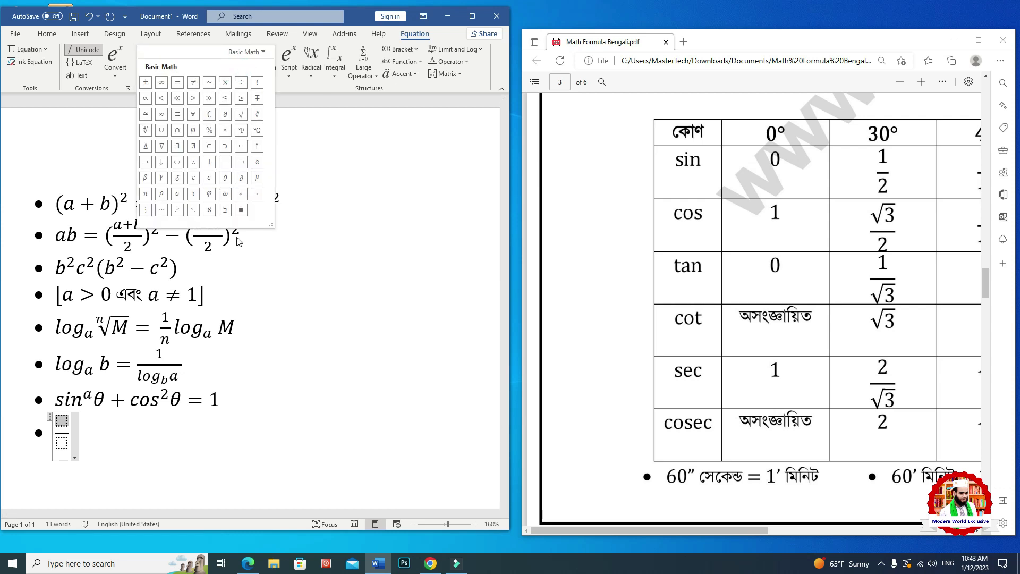
pyautogui.click(241, 114)
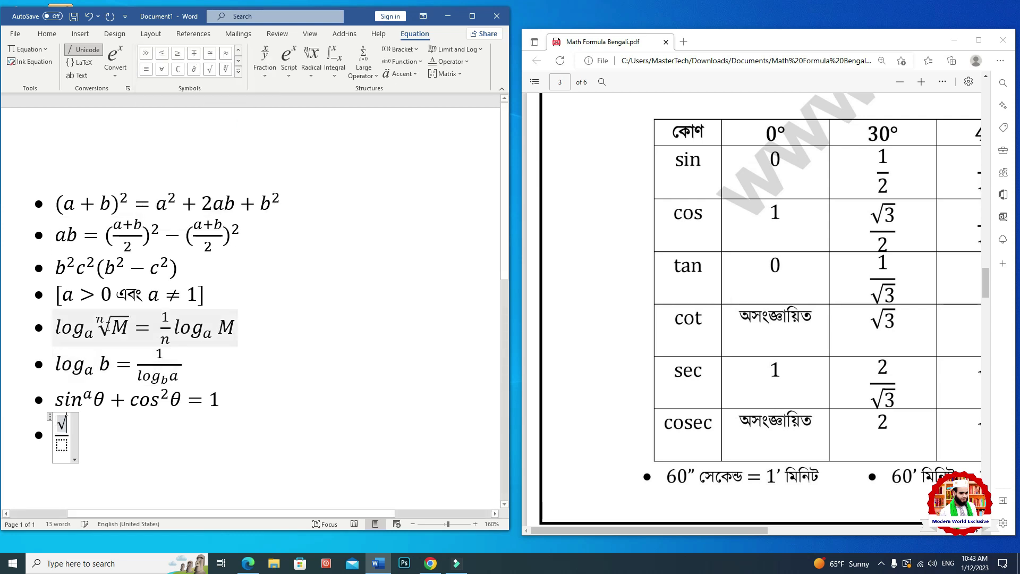
pyautogui.write('3')
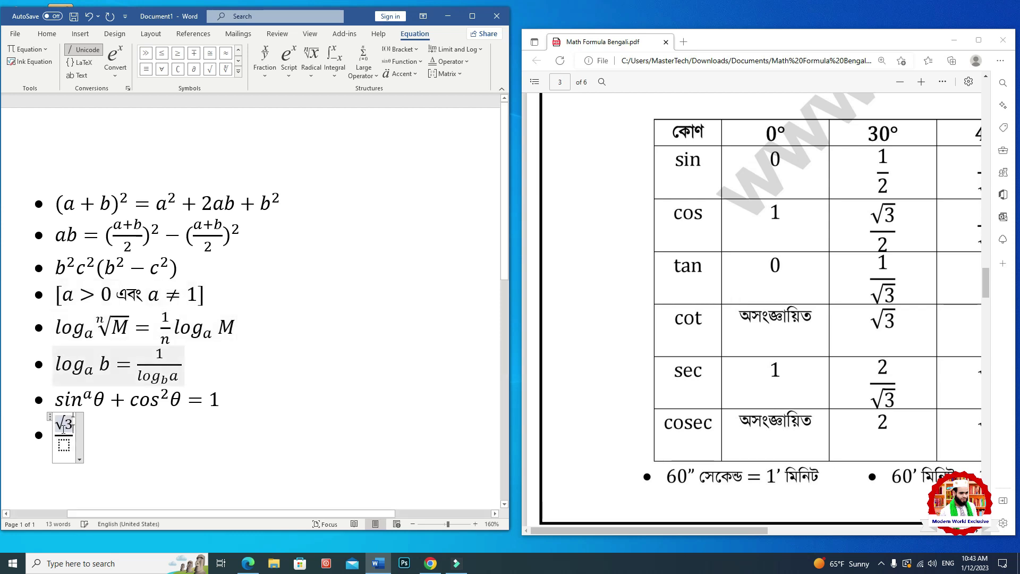
pyautogui.click(62, 445)
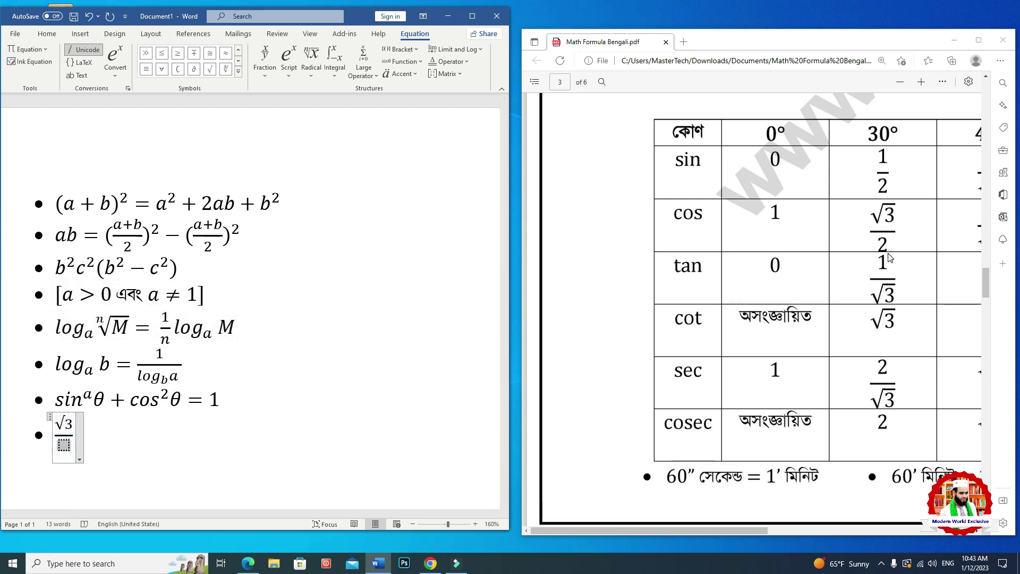
pyautogui.write('2')
pyautogui.click(142, 443)
pyautogui.scroll(-2, 851, 430)
pyautogui.scroll(-1, 850, 431)
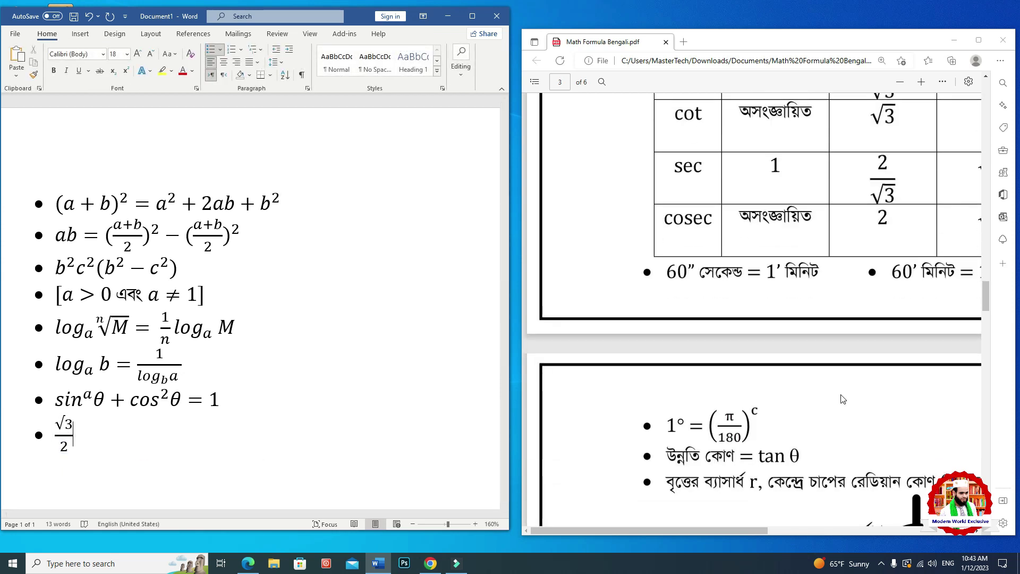
# Scroll the maximized PDF to page 5's triangle area formulas, including Heron's formula
pyautogui.click(979, 39)
pyautogui.scroll(-1, 585, 322)
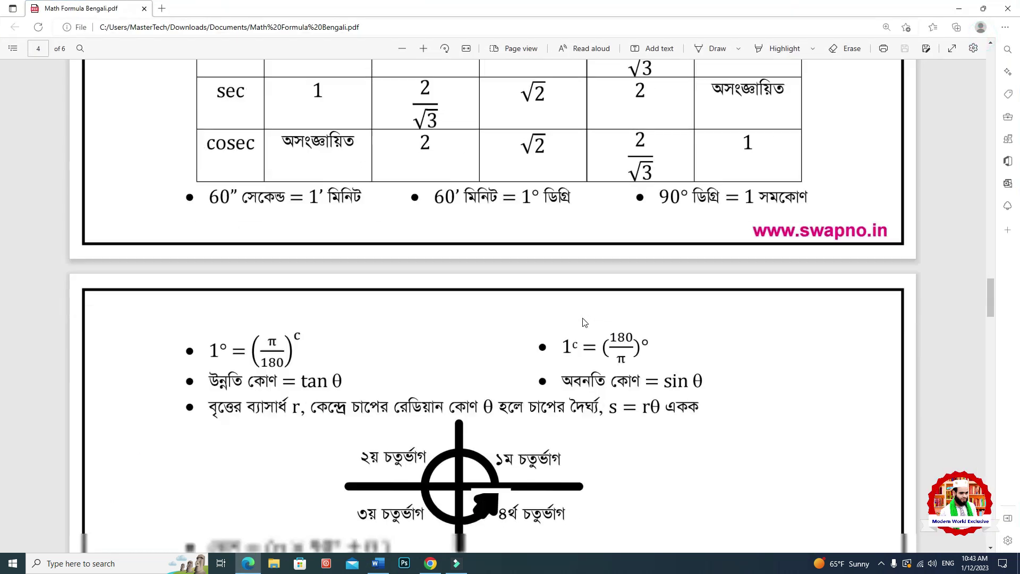
pyautogui.scroll(-3, 585, 322)
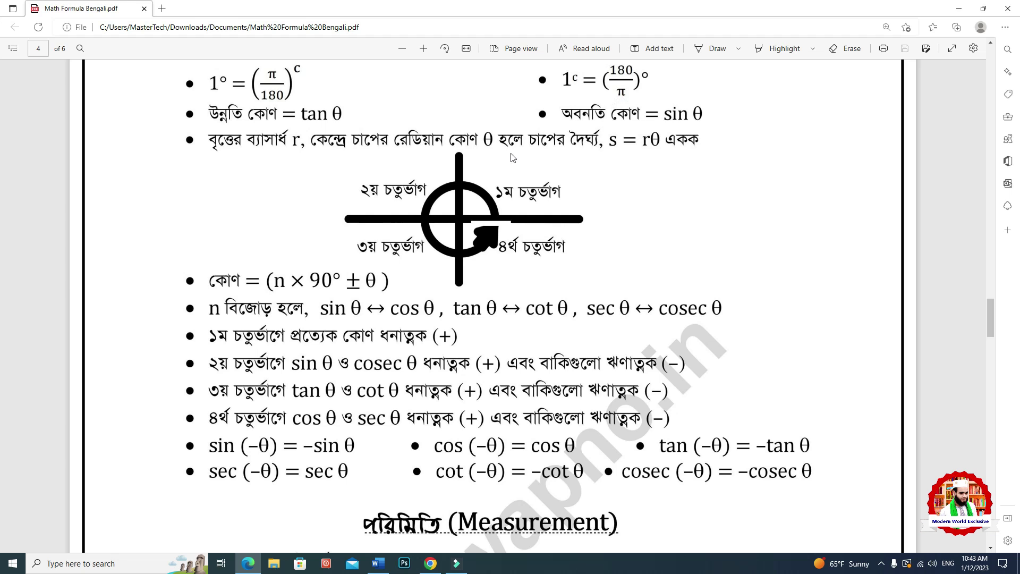
pyautogui.scroll(-3, 632, 308)
pyautogui.scroll(-2, 632, 308)
pyautogui.scroll(-3, 632, 309)
pyautogui.scroll(-2, 632, 308)
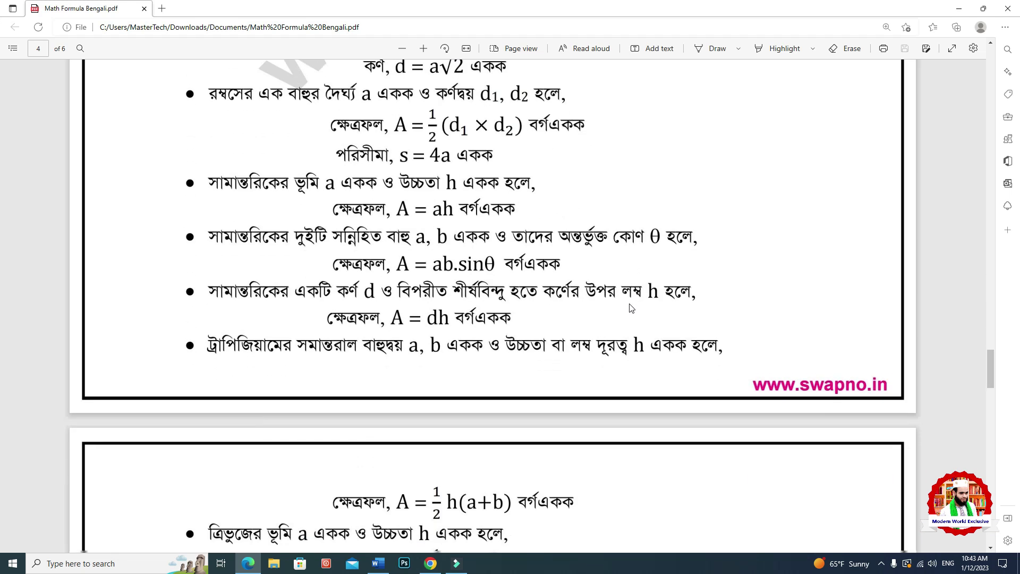
pyautogui.scroll(-2, 632, 308)
pyautogui.scroll(-2, 630, 308)
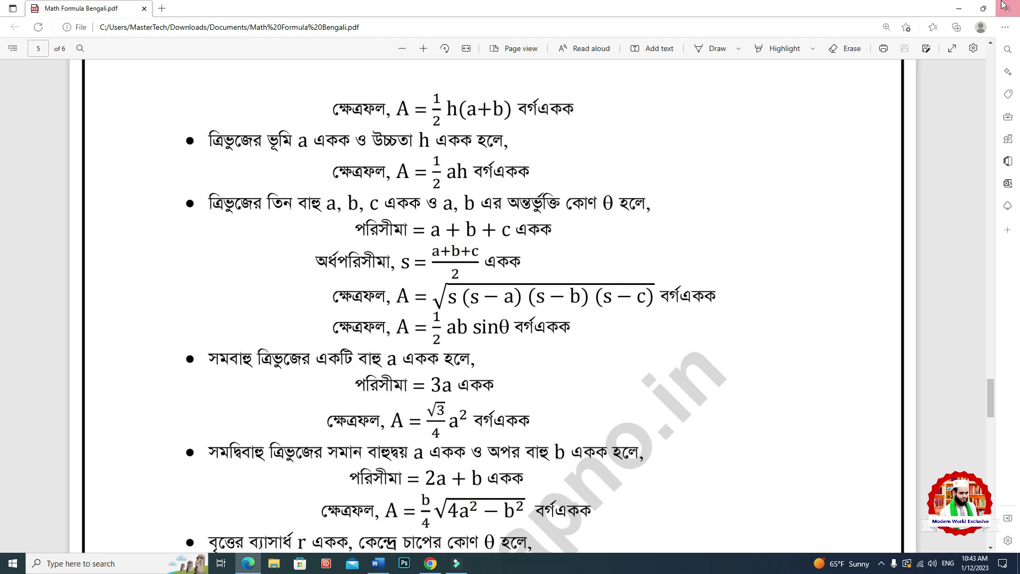
pyautogui.click(983, 8)
# Start a new bullet below √3/2 with an equation beginning A =
pyautogui.moveTo(697, 530); pyautogui.dragTo(859, 526)
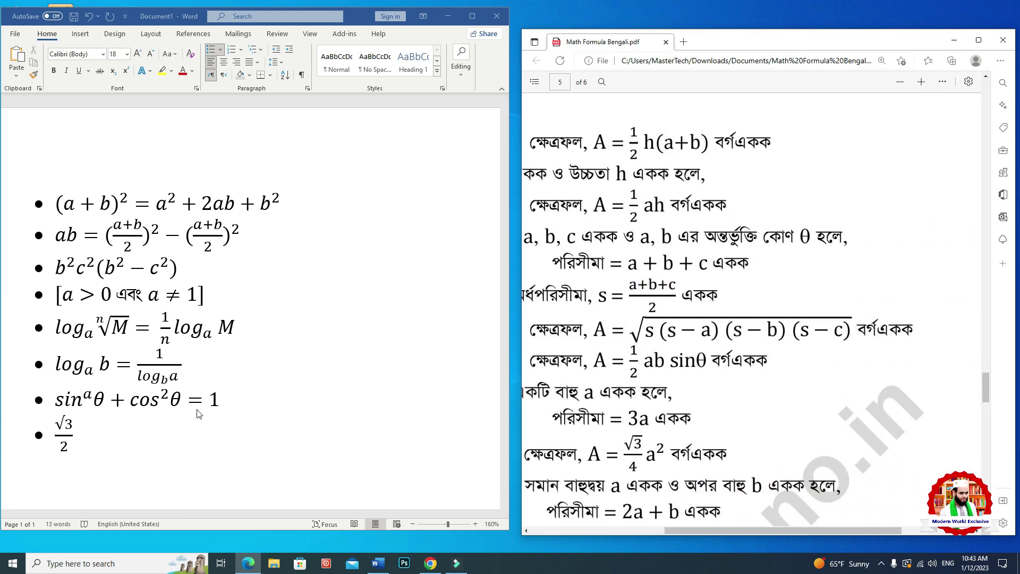
pyautogui.click(114, 445)
pyautogui.press('Return')
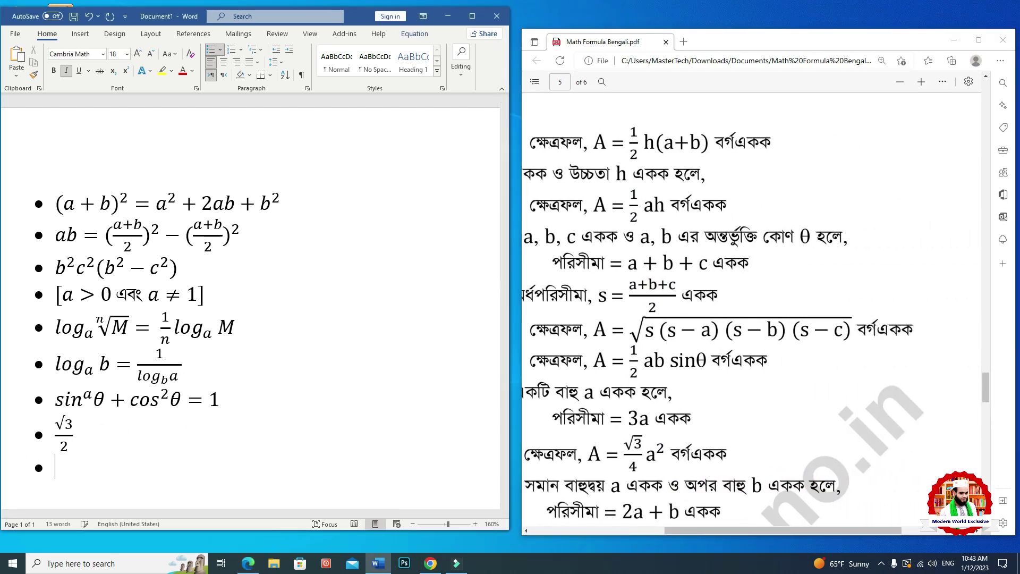
pyautogui.hotkey('alt', '=')
pyautogui.write('A ')
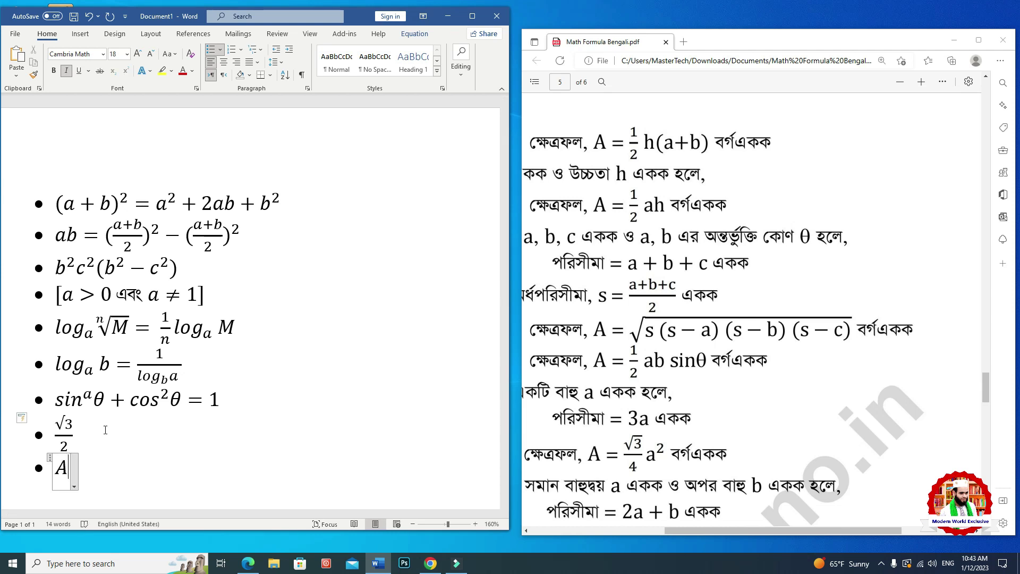
pyautogui.write('=')
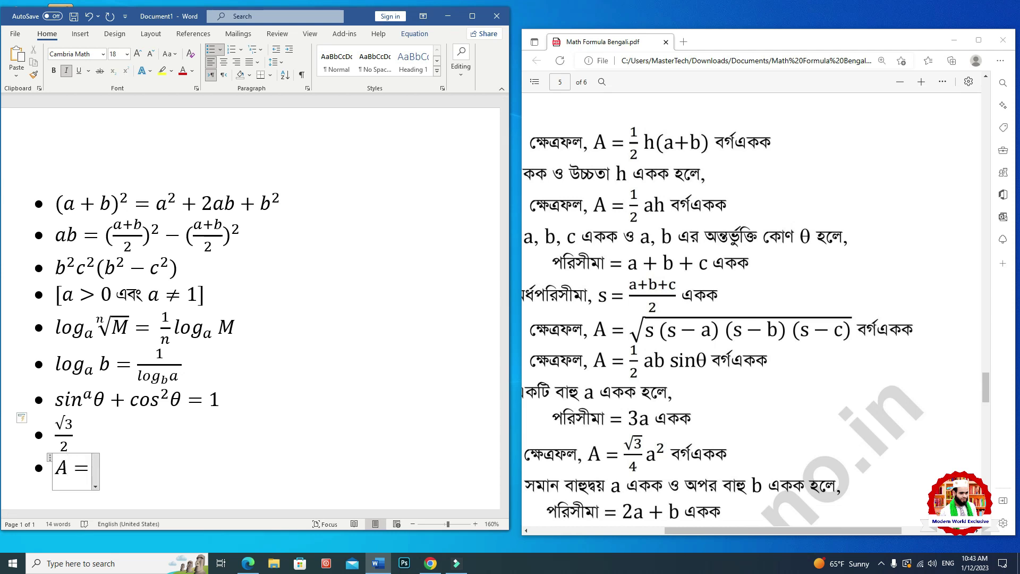
# Add a square root containing s(s−a)(s−b)(s−c), undoing an accidental fraction
pyautogui.click(415, 34)
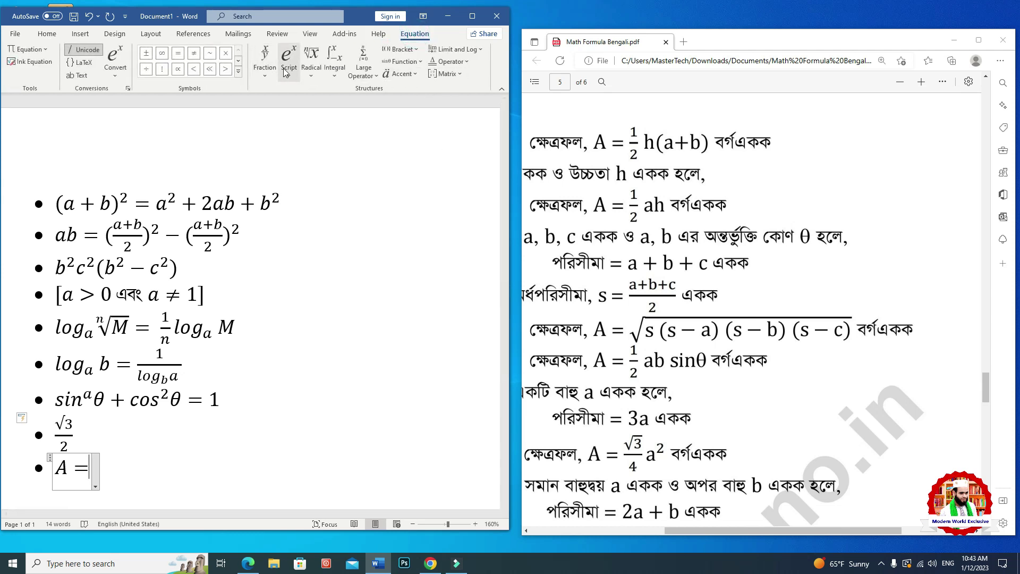
pyautogui.click(311, 61)
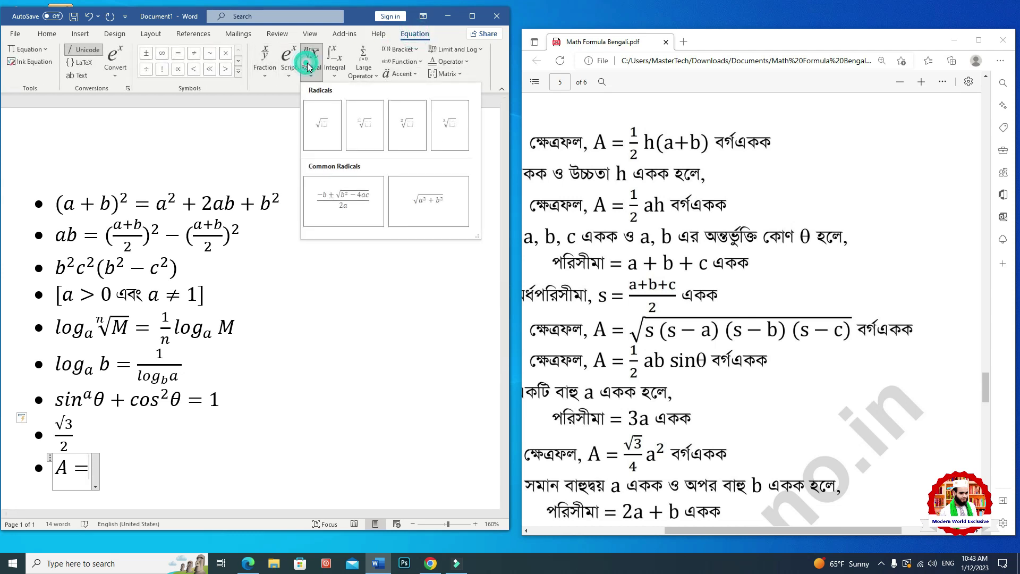
pyautogui.click(320, 123)
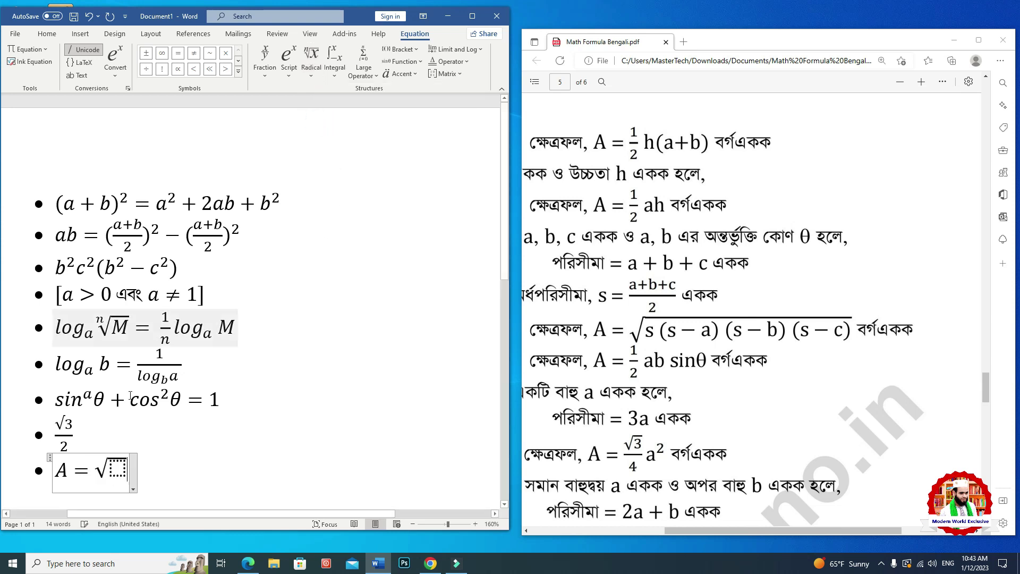
pyautogui.write('s')
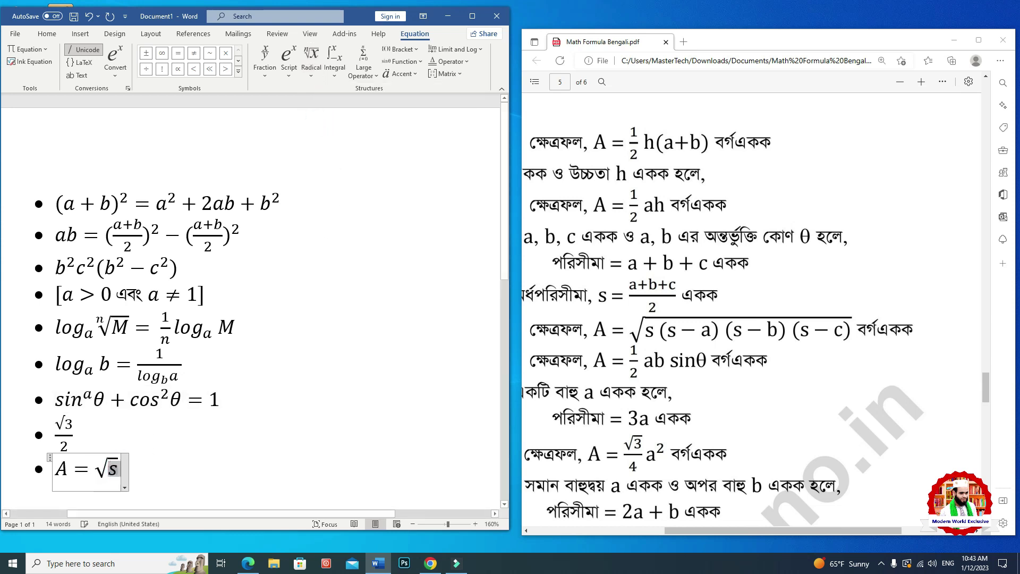
pyautogui.write('(s')
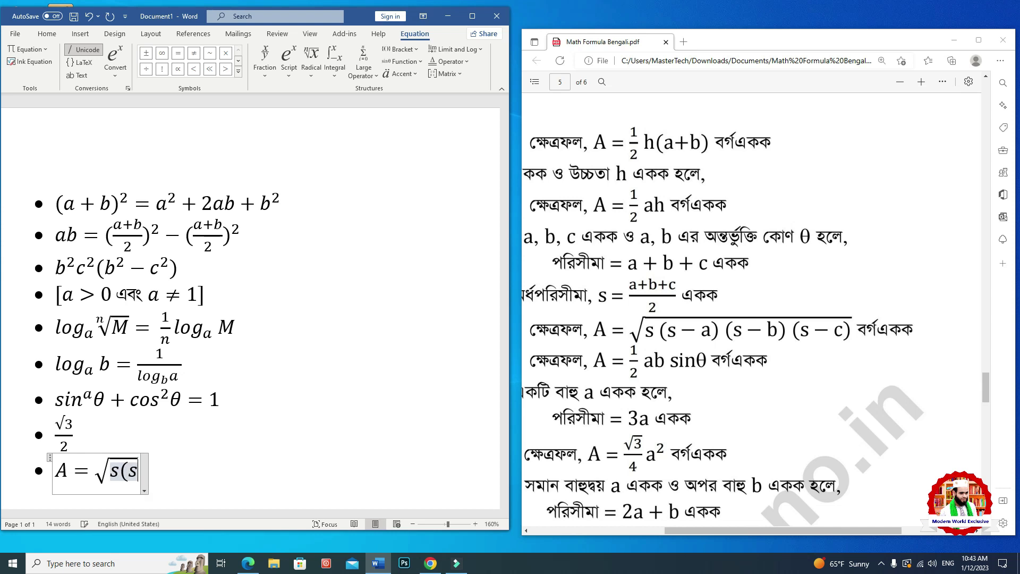
pyautogui.write('-a')
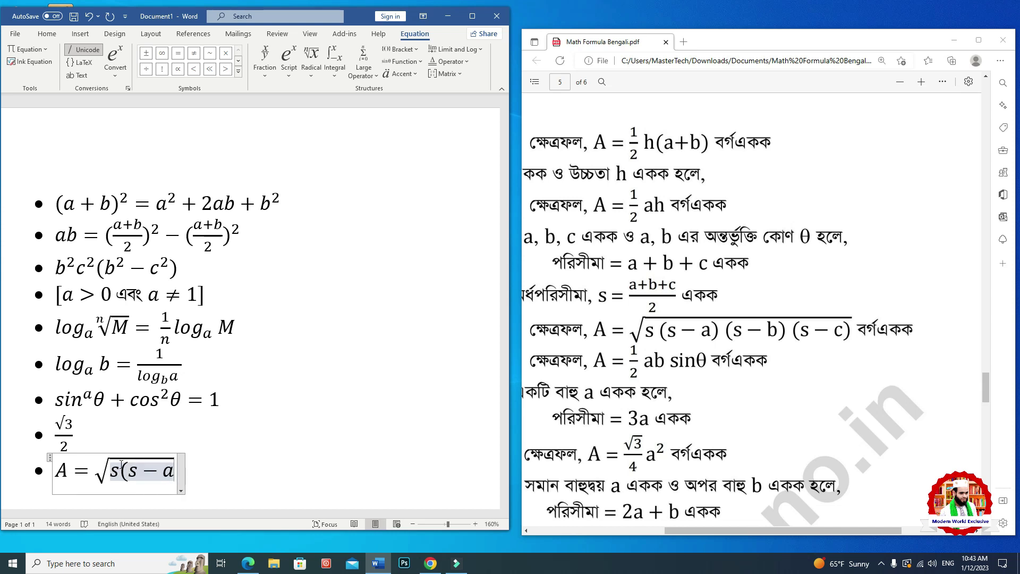
pyautogui.write(')(')
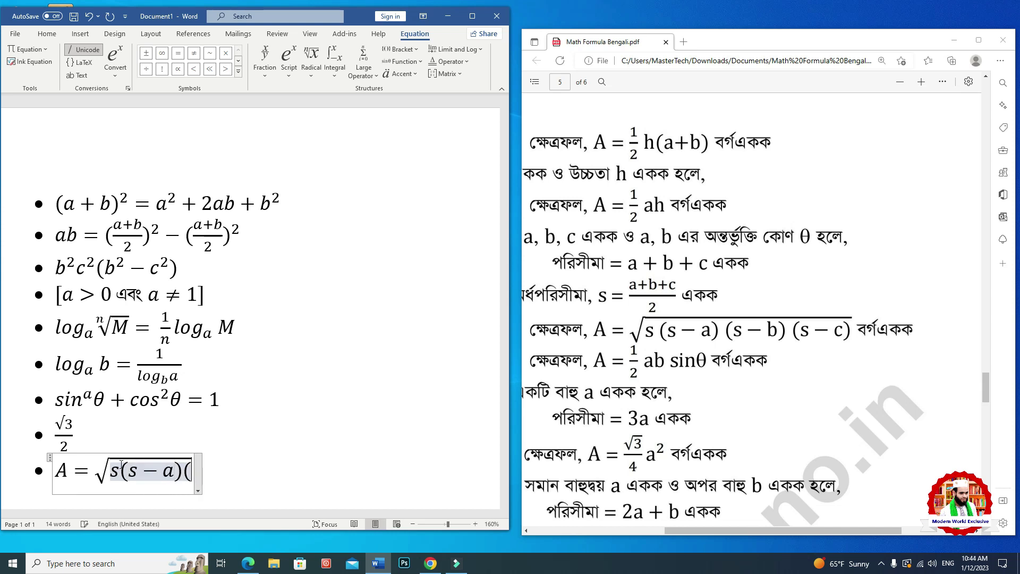
pyautogui.write('s')
pyautogui.write('-')
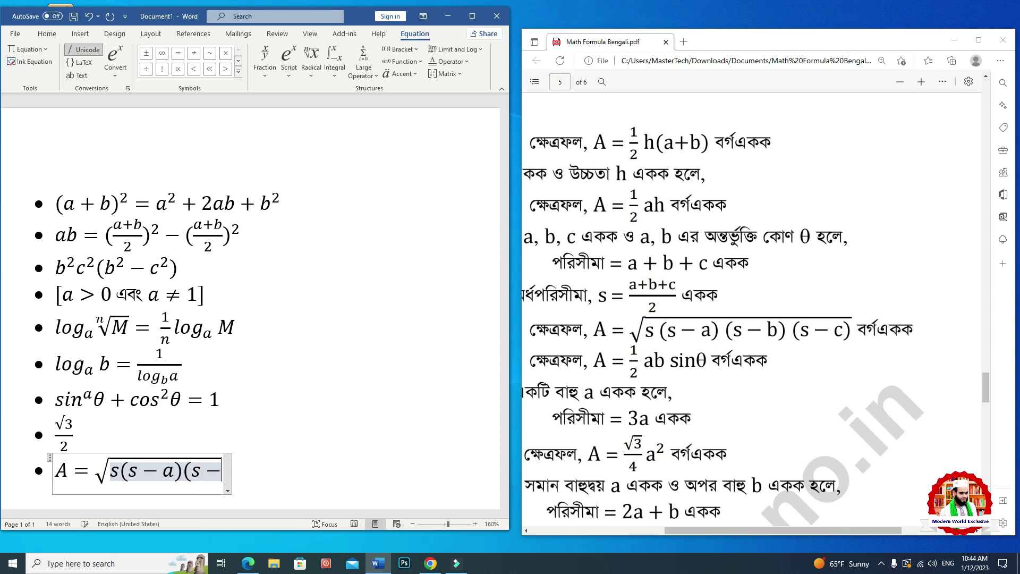
pyautogui.write('b)')
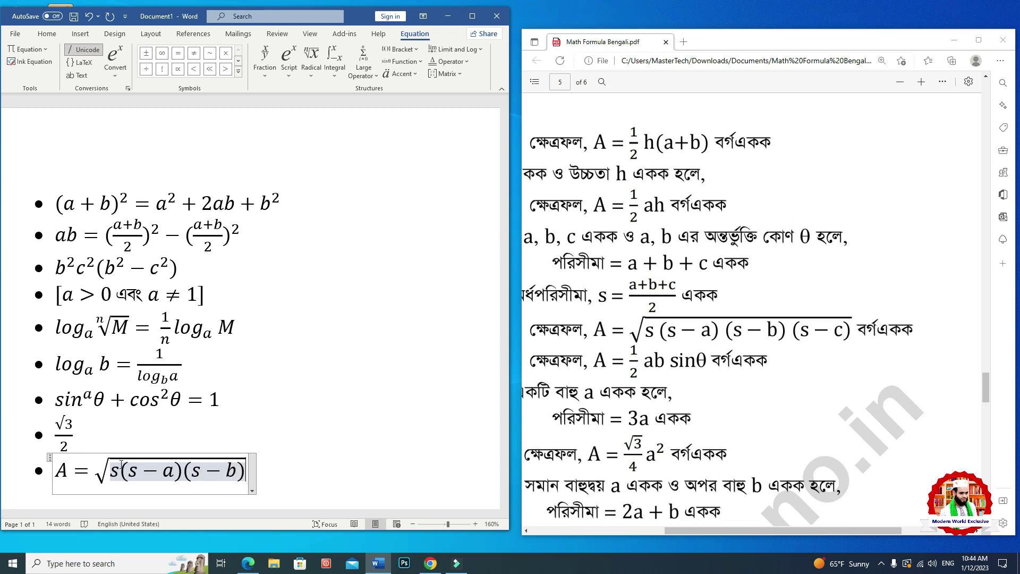
pyautogui.write('(s')
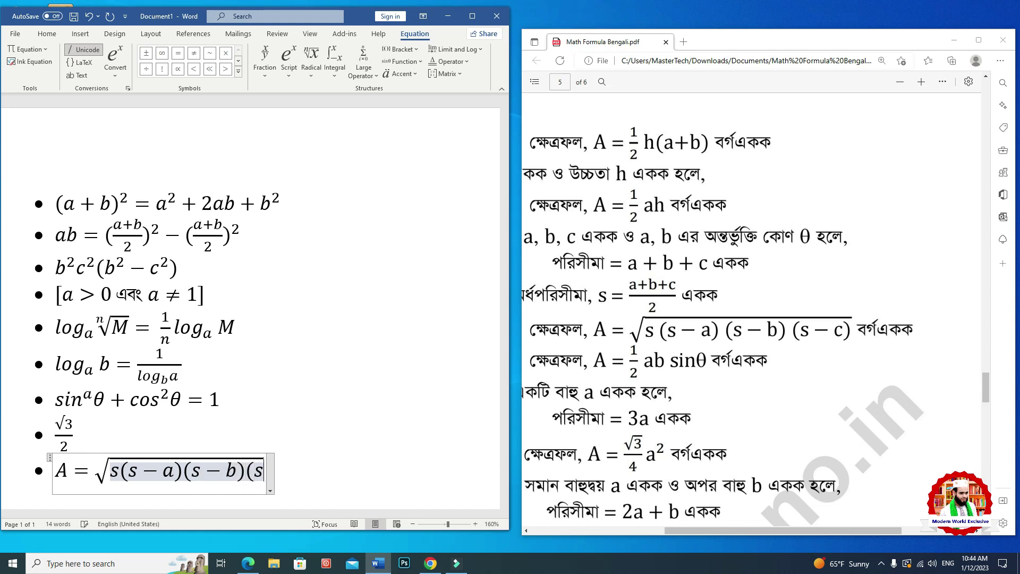
pyautogui.write('-c')
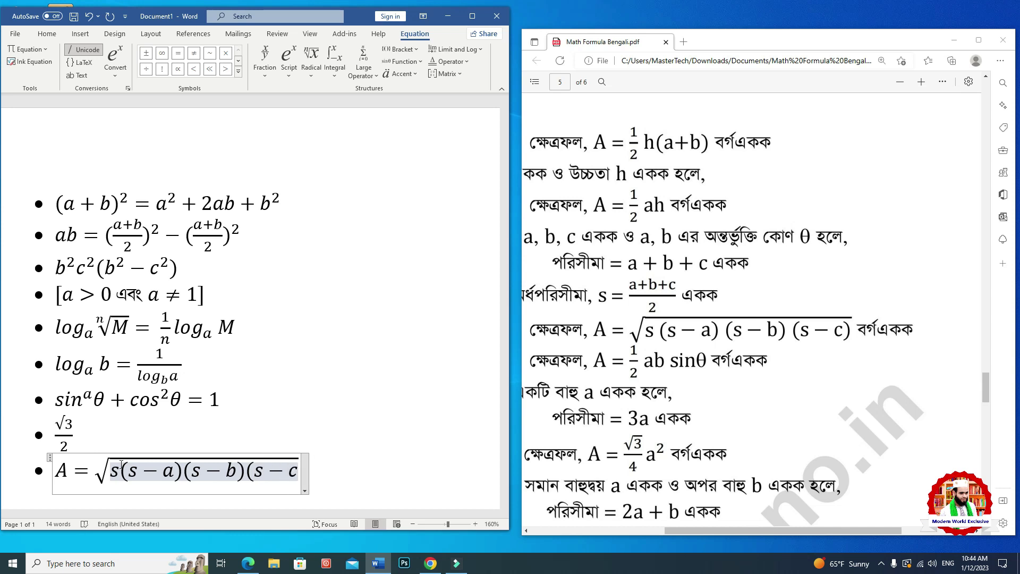
pyautogui.write(')')
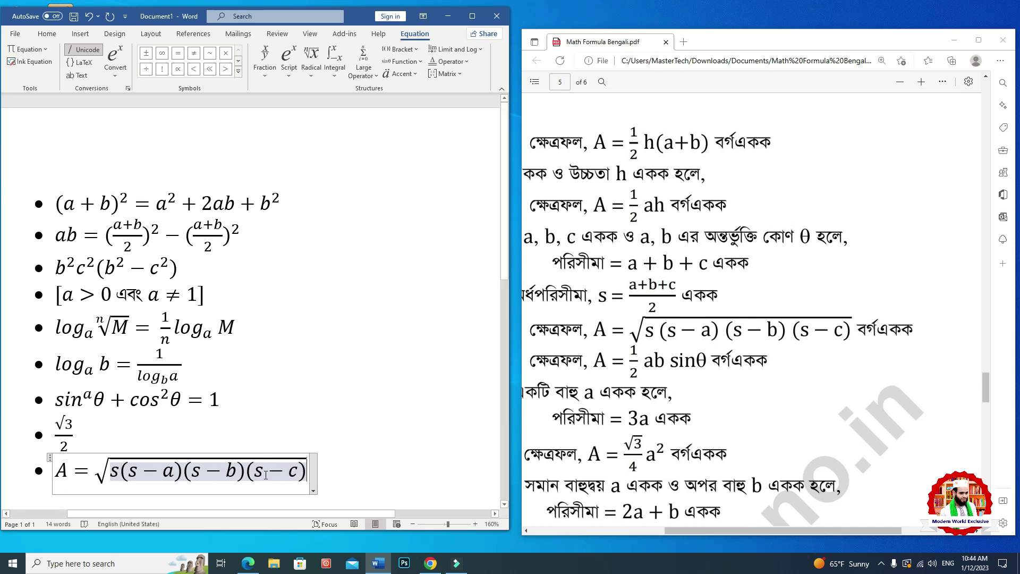
pyautogui.write('/')
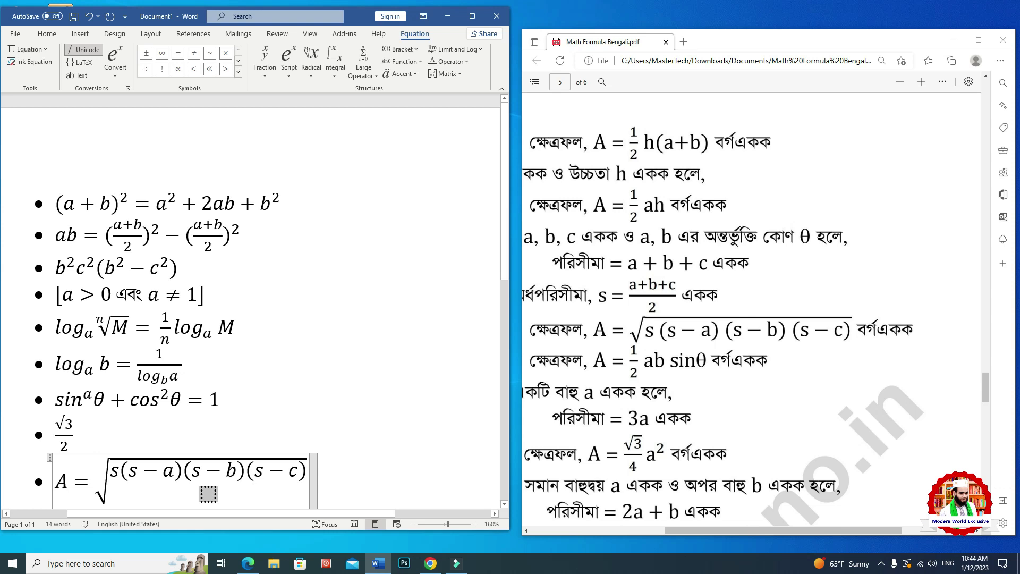
pyautogui.scroll(-3, 260, 463)
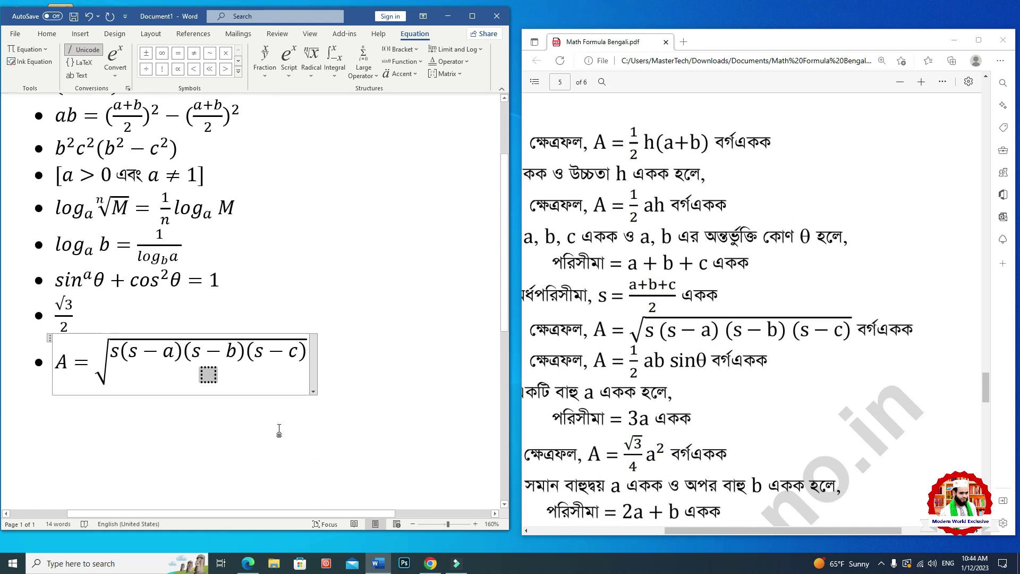
pyautogui.hotkey('ctrl', 'z')
# Exit Heron's formula equation and add an empty bullet below it
pyautogui.rightClick(319, 354)
pyautogui.click(320, 360)
pyautogui.press('Return')
pyautogui.click(805, 407)
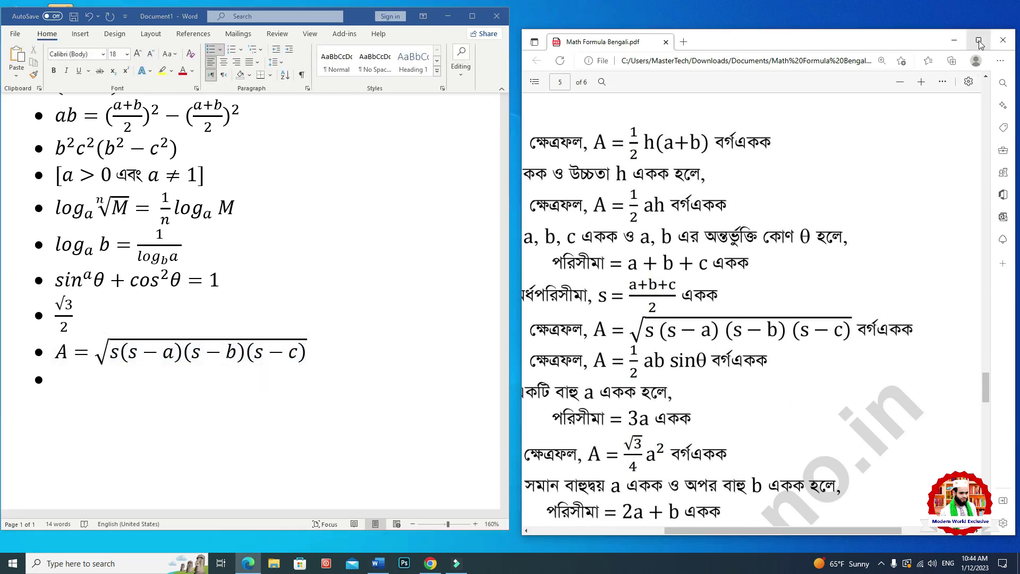
# Maximize the PDF and scroll to the vector addition formulas on page 6
pyautogui.click(979, 41)
pyautogui.scroll(-5, 682, 404)
pyautogui.scroll(-4, 610, 413)
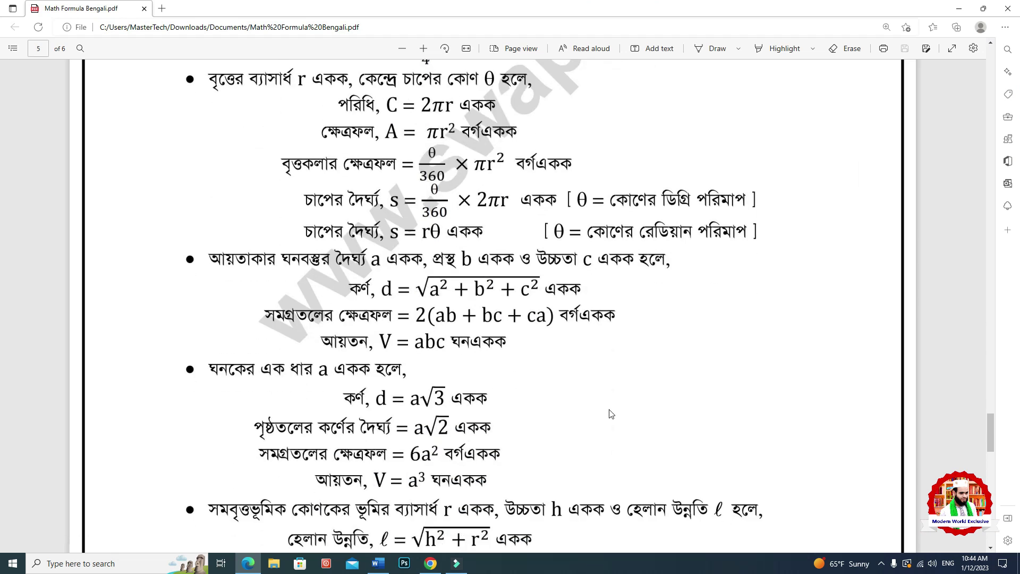
pyautogui.scroll(-3, 610, 413)
pyautogui.scroll(-1, 611, 413)
pyautogui.scroll(-4, 611, 413)
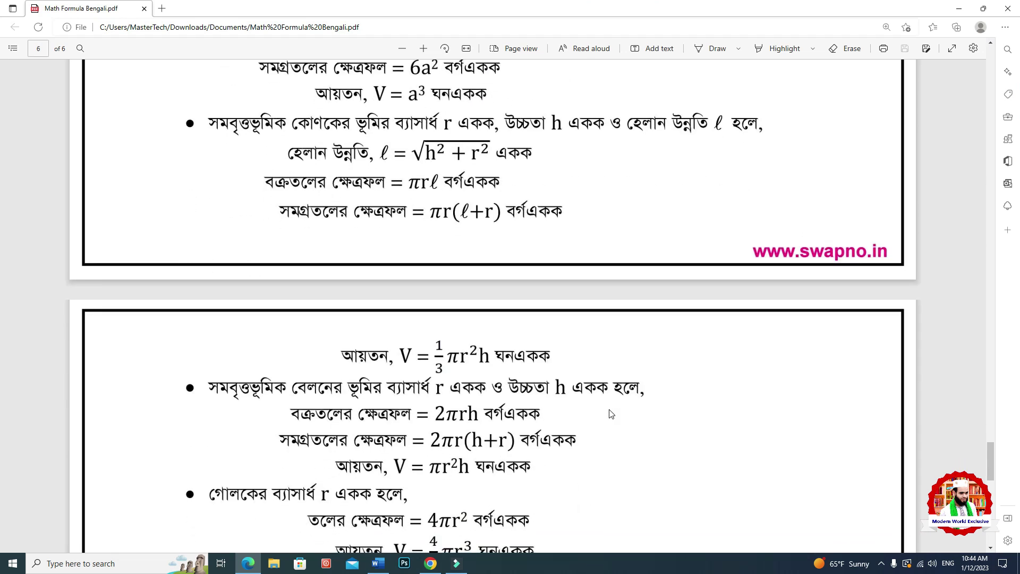
pyautogui.scroll(-5, 611, 413)
pyautogui.scroll(-4, 610, 413)
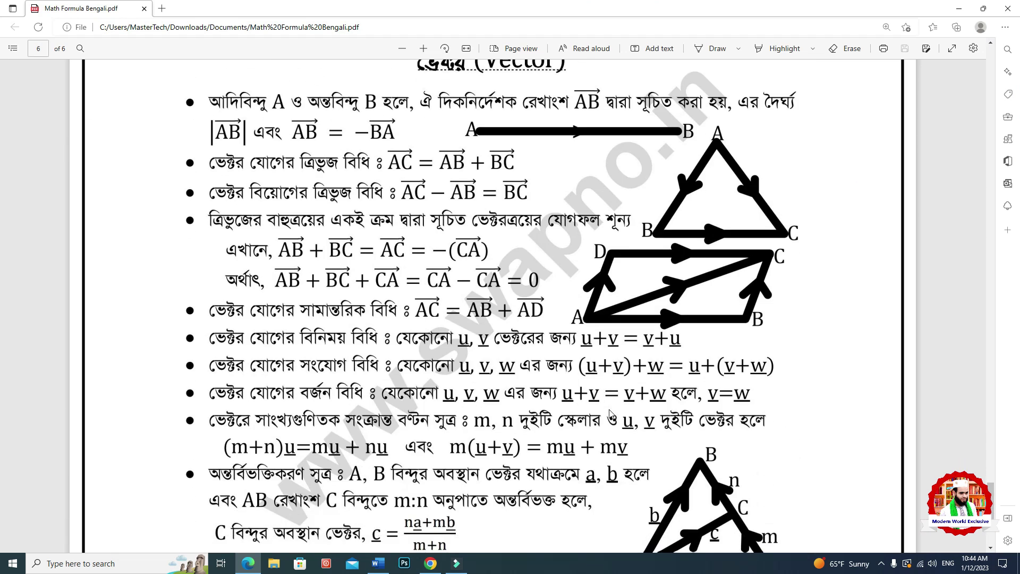
pyautogui.scroll(-3, 610, 413)
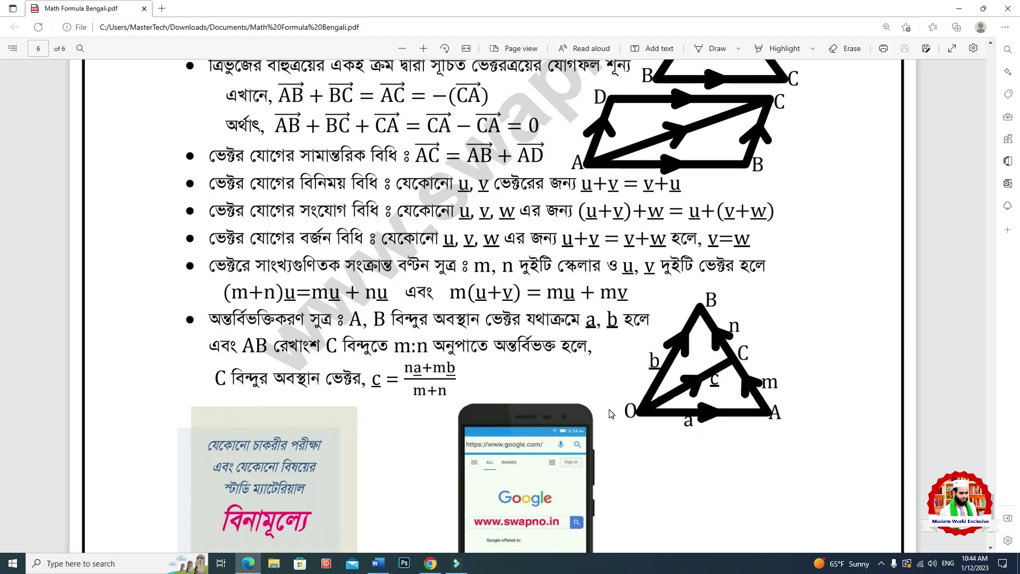
pyautogui.scroll(1, 610, 414)
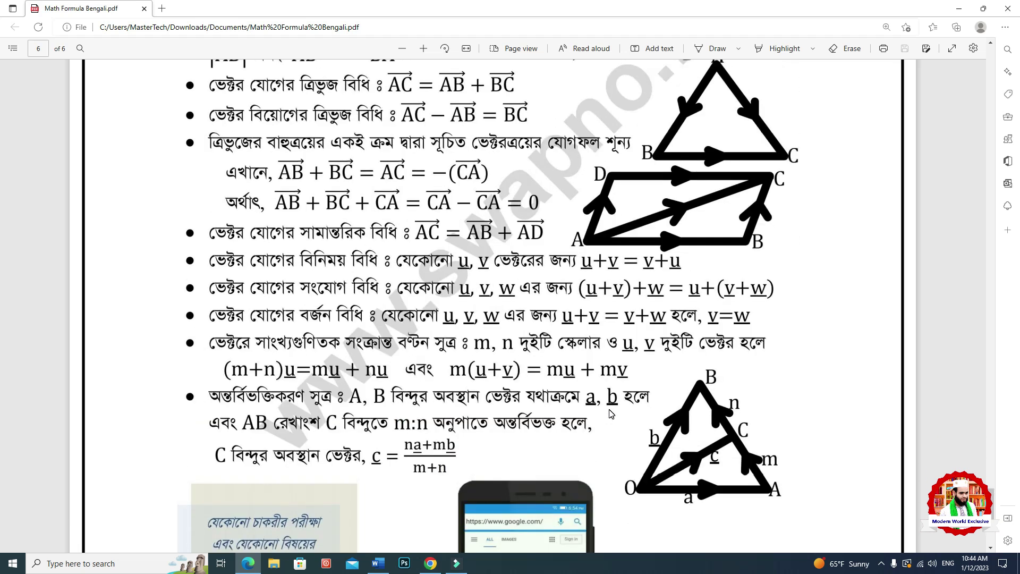
pyautogui.scroll(-4, 610, 414)
pyautogui.scroll(2, 610, 413)
pyautogui.scroll(3, 610, 413)
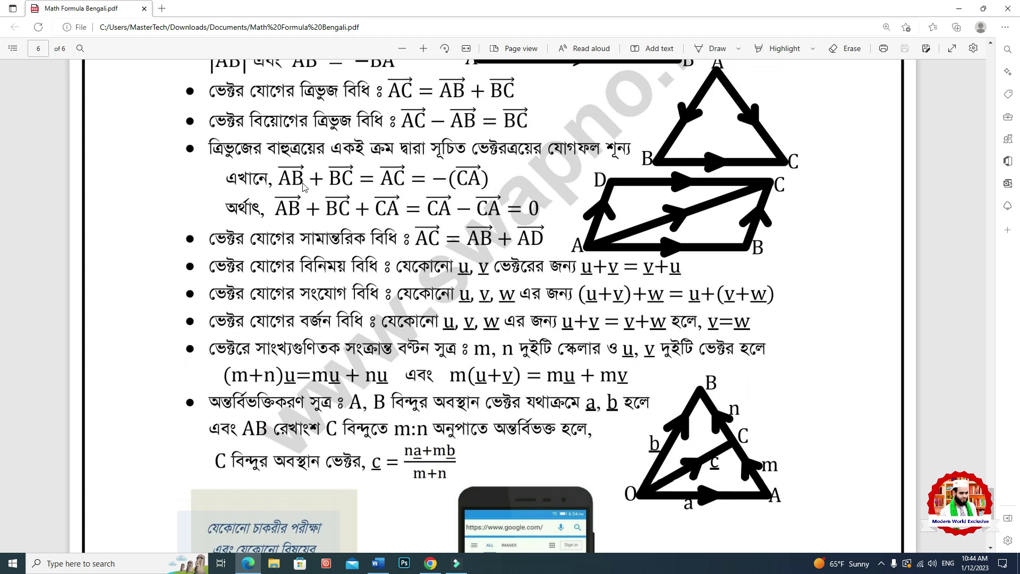
# Insert a blank equation on the empty last bullet
pyautogui.doubleClick(633, 6)
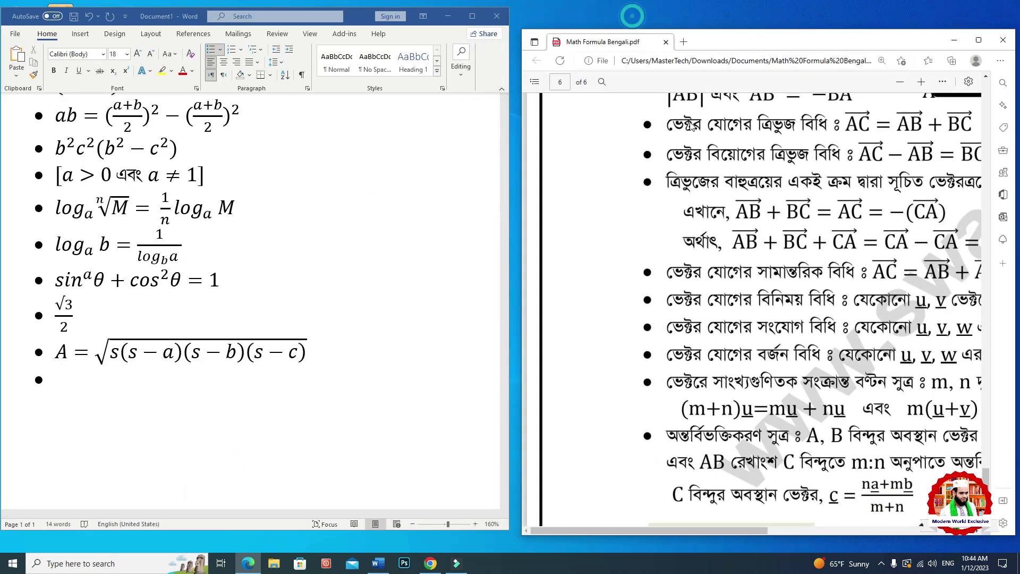
pyautogui.click(35, 402)
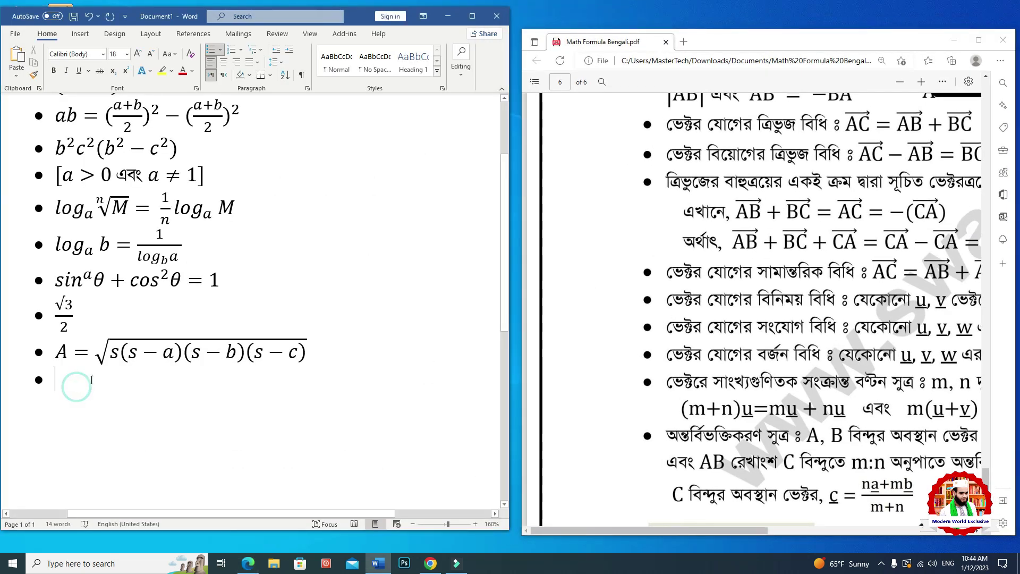
pyautogui.click(81, 34)
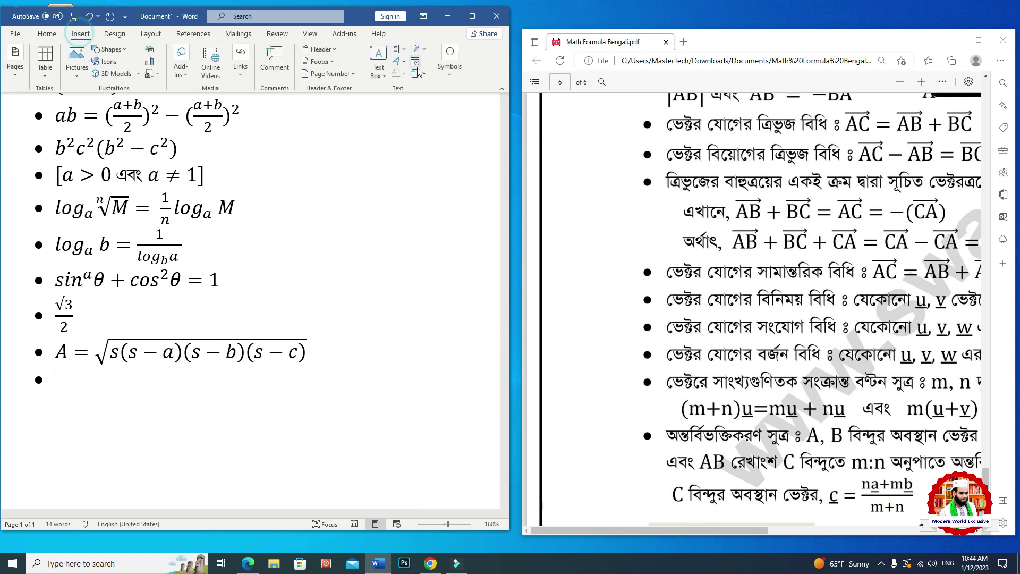
pyautogui.click(450, 58)
pyautogui.click(454, 118)
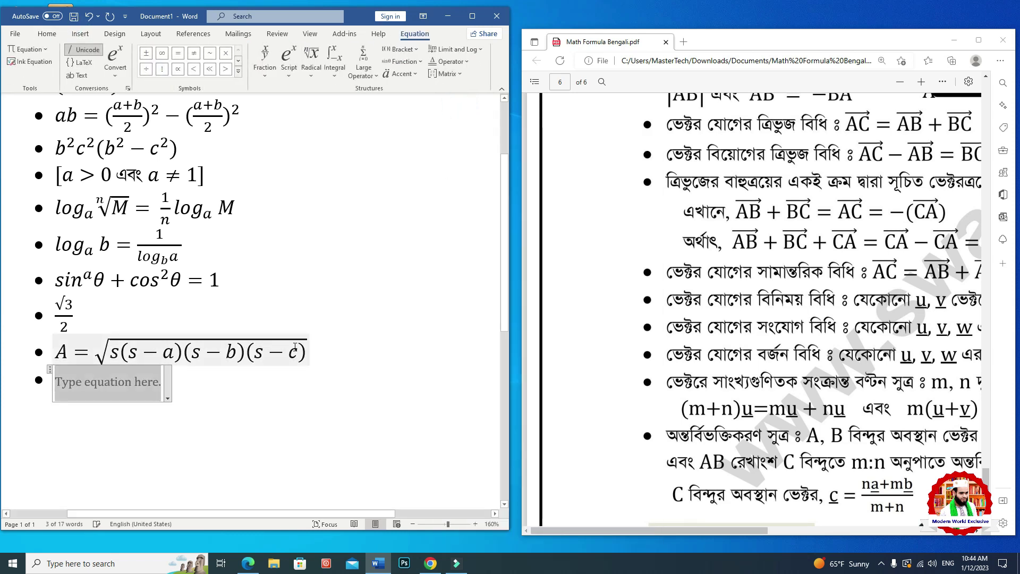
# Browse the Basic Math, integral, radical, script and fraction galleries without inserting anything
pyautogui.write('a')
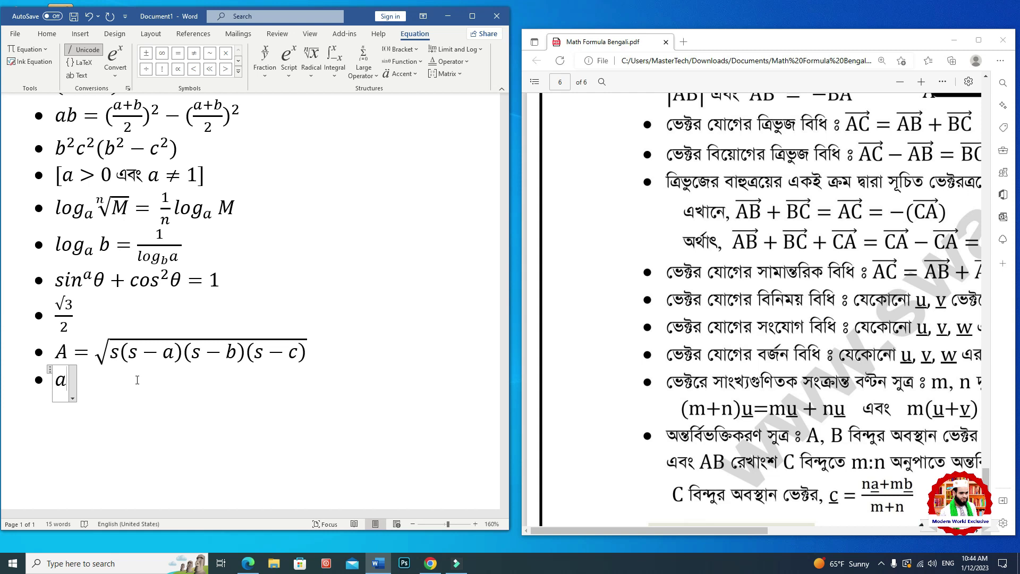
pyautogui.press('BackSpace')
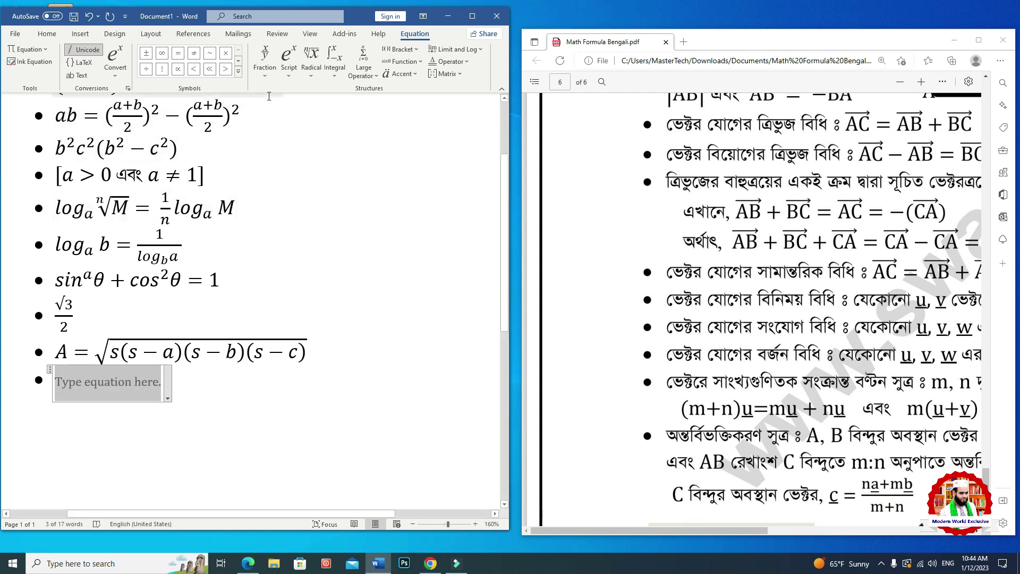
pyautogui.click(238, 71)
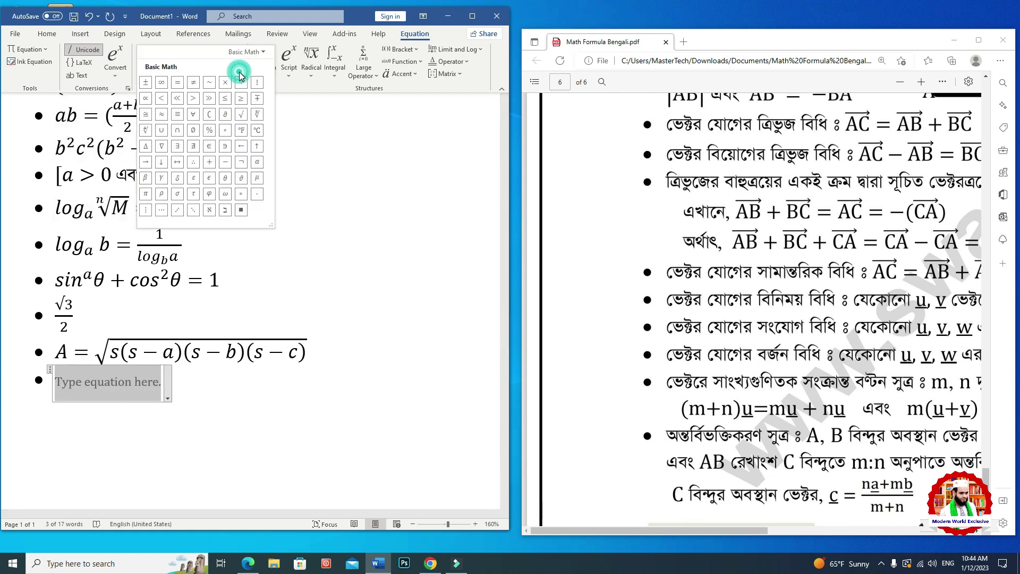
pyautogui.click(373, 180)
pyautogui.click(338, 80)
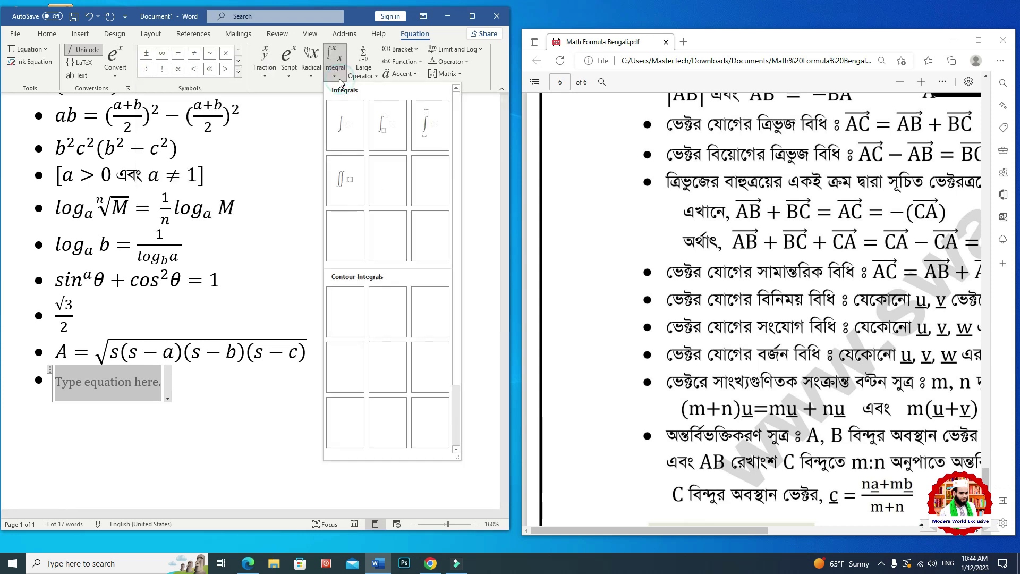
pyautogui.click(311, 75)
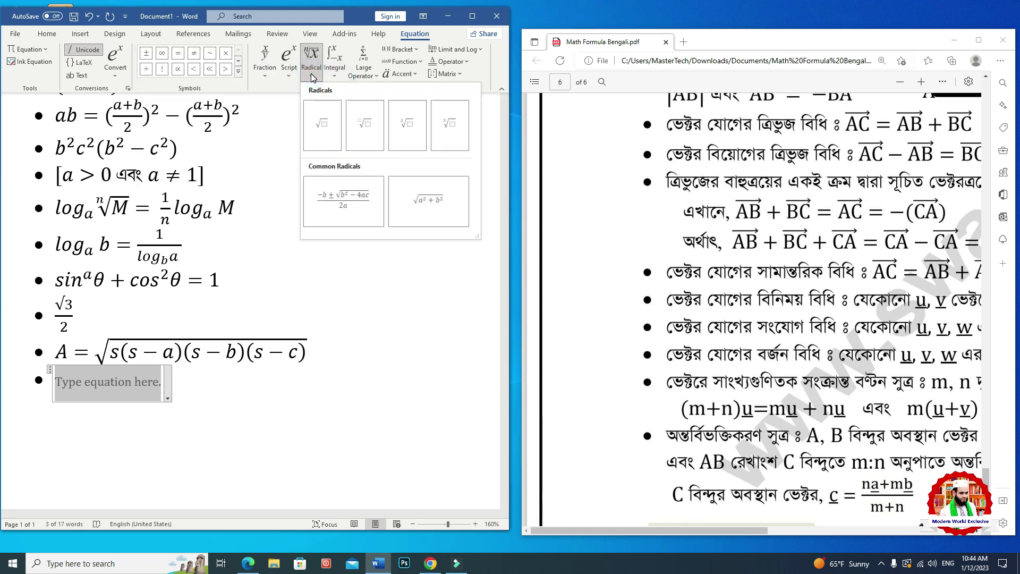
pyautogui.click(291, 78)
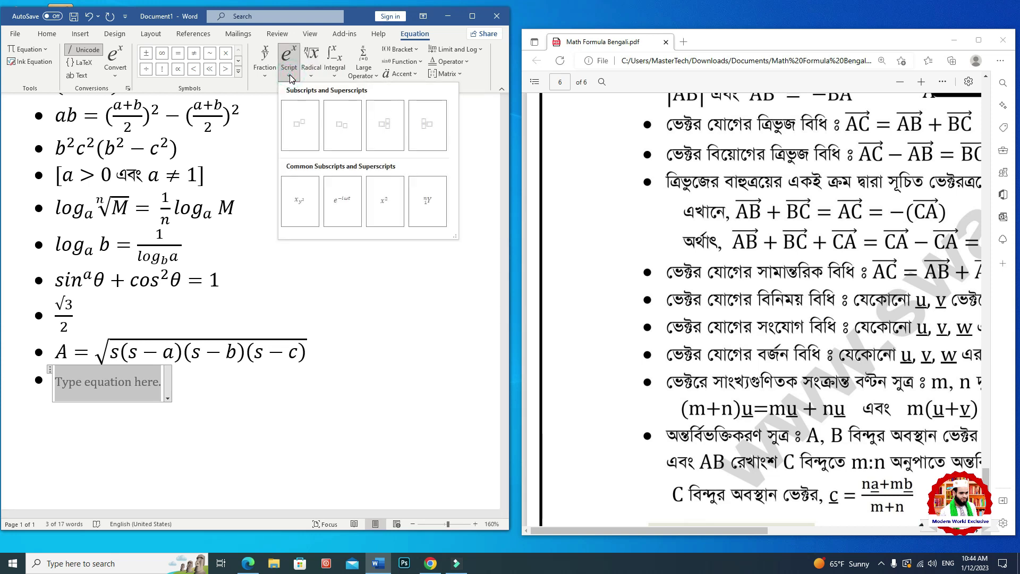
pyautogui.click(265, 74)
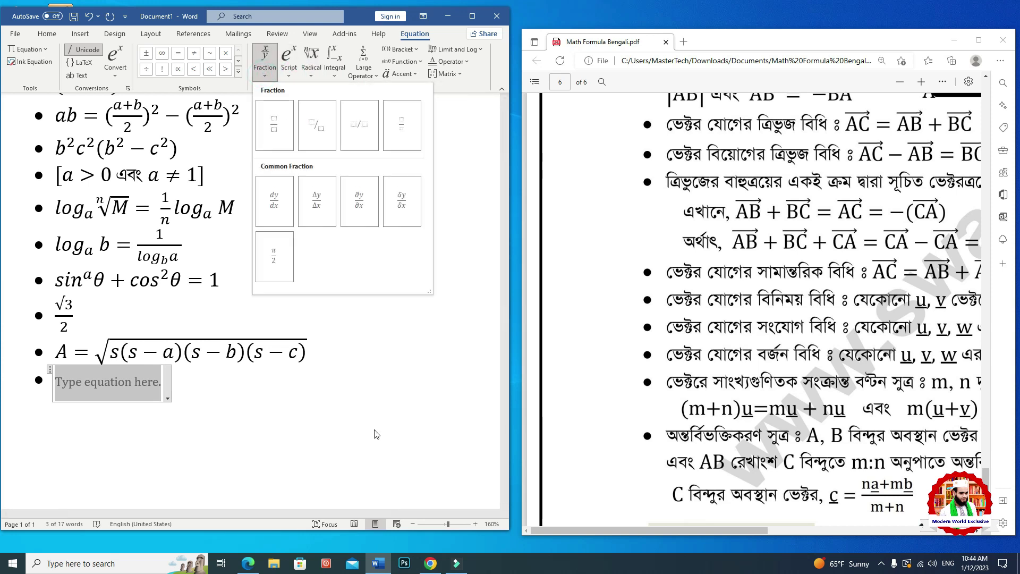
pyautogui.click(96, 379)
# Type AB into the equation and finish editing it
pyautogui.write('AB')
pyautogui.click(84, 406)
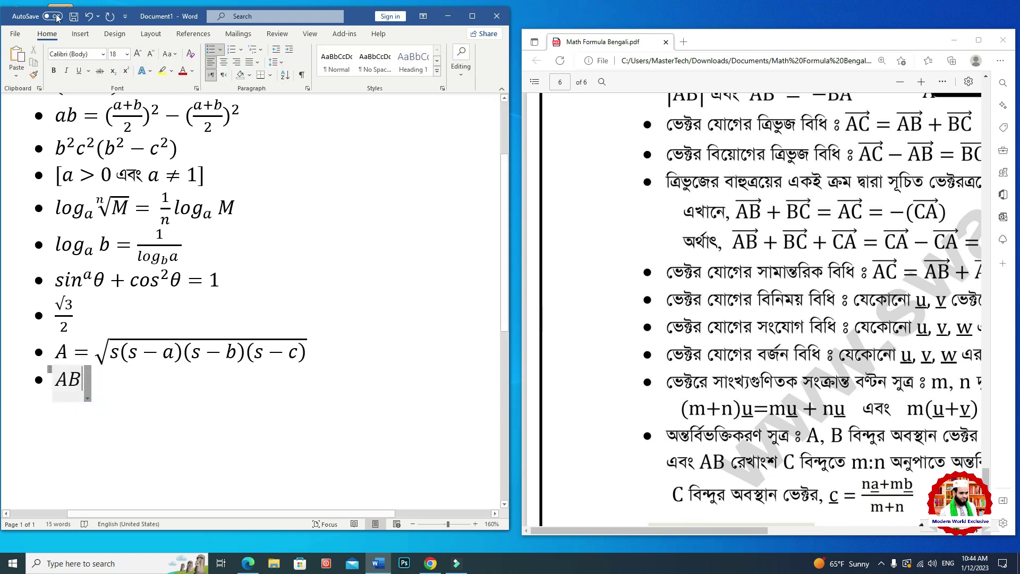
pyautogui.click(80, 34)
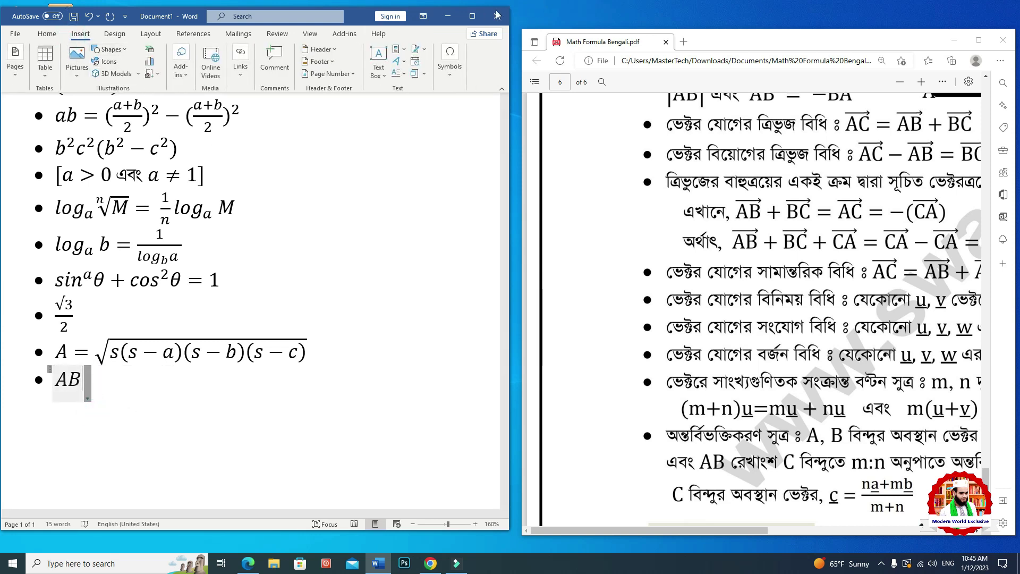
# Draw an arrow line with a dark shape style and position it above AB
pyautogui.click(473, 16)
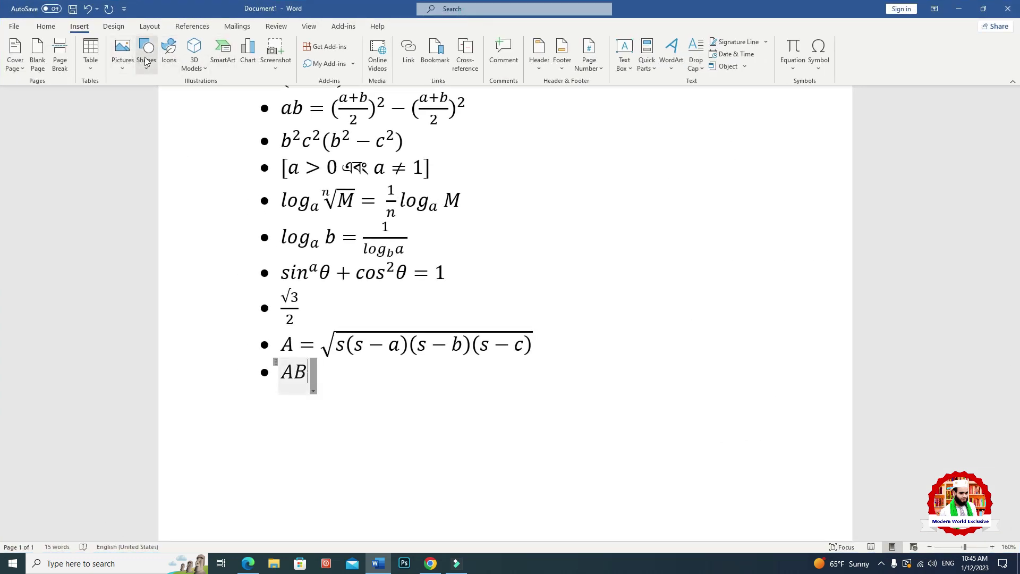
pyautogui.click(146, 61)
pyautogui.click(163, 97)
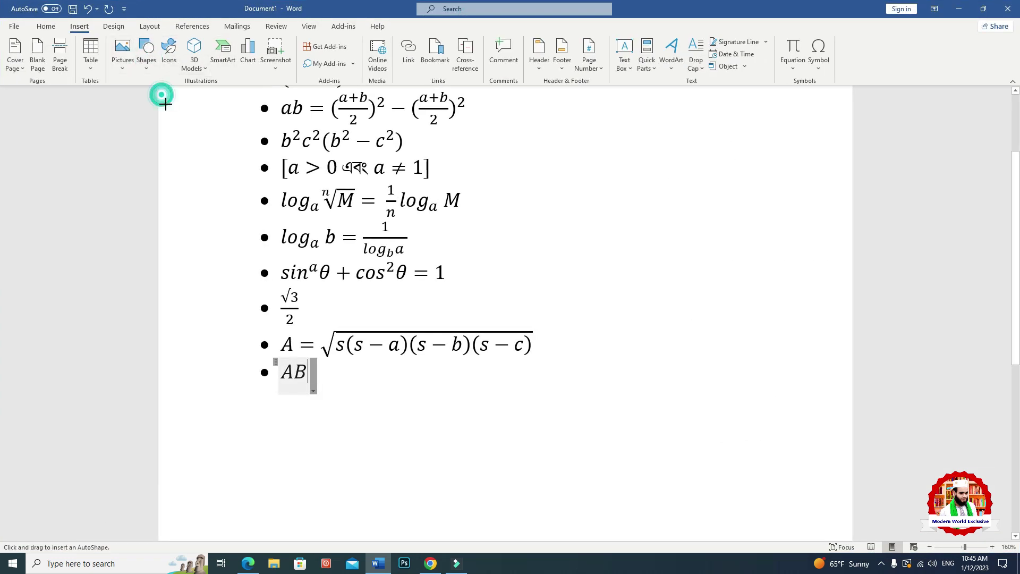
pyautogui.moveTo(355, 370); pyautogui.dragTo(406, 367)
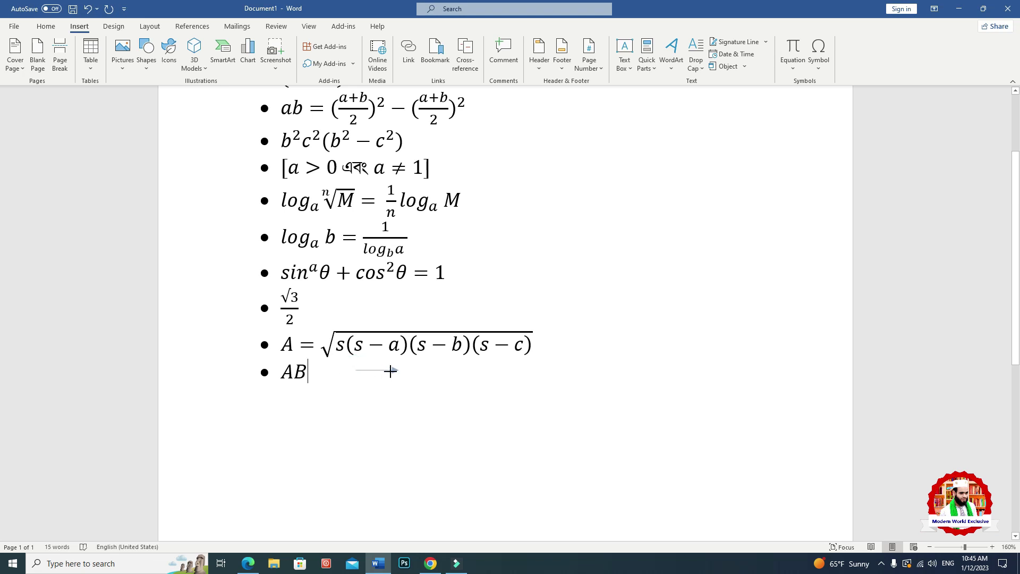
pyautogui.moveTo(381, 370); pyautogui.dragTo(383, 370)
pyautogui.click(159, 57)
pyautogui.moveTo(370, 370); pyautogui.dragTo(298, 359)
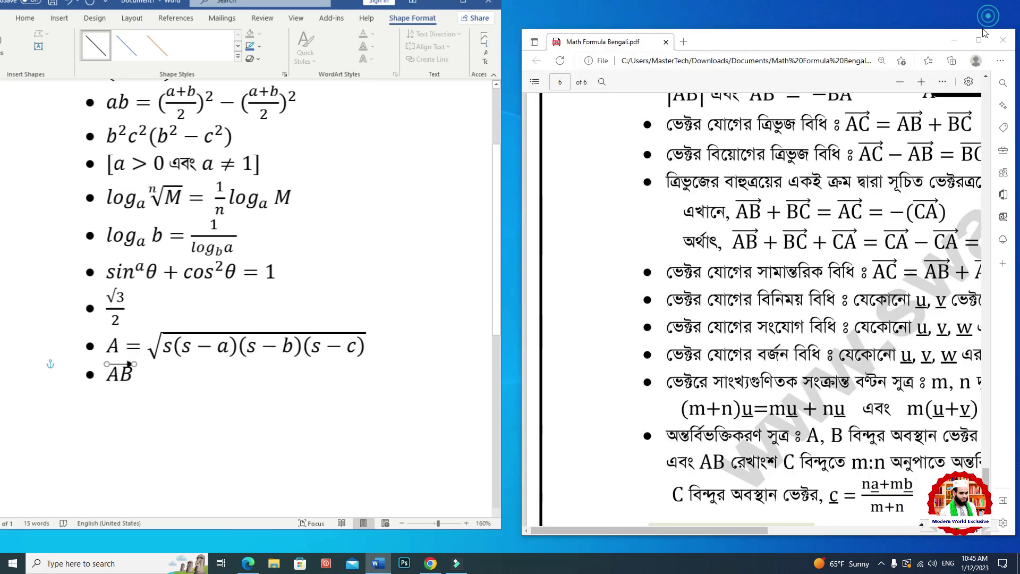
# Set the AB equation in Times New Roman and check the arrow above it
pyautogui.click(983, 8)
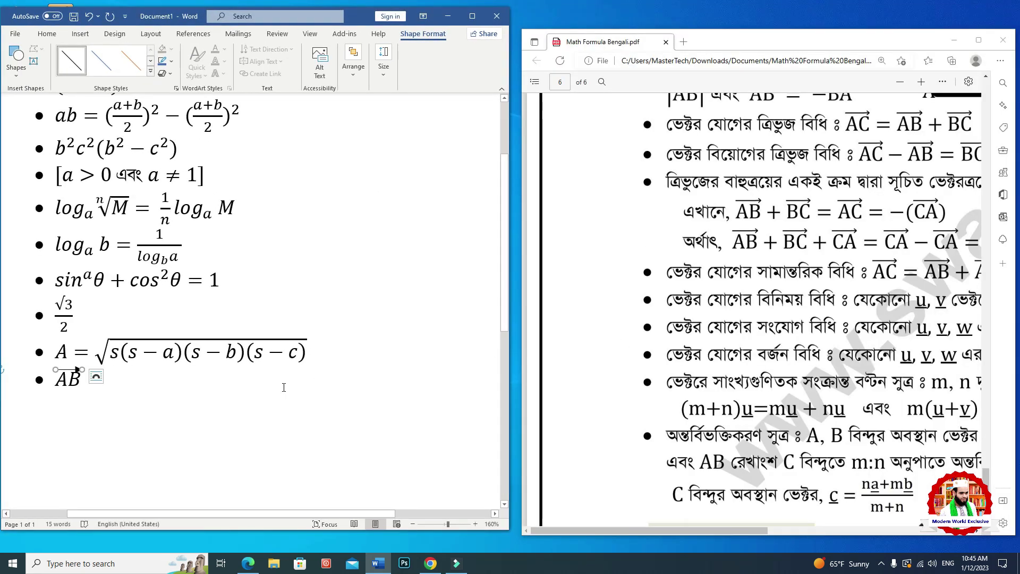
pyautogui.moveTo(240, 395); pyautogui.dragTo(53, 381)
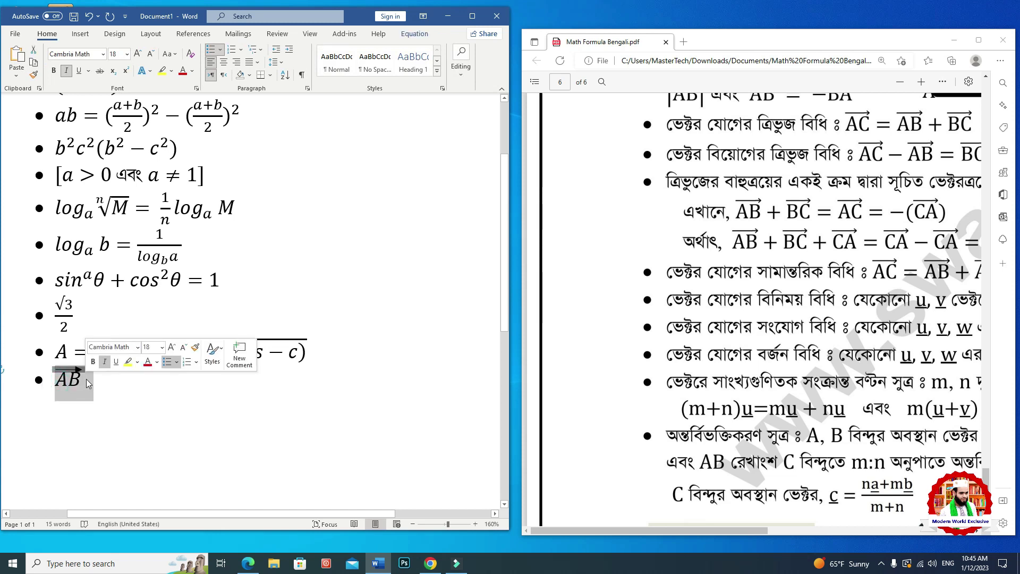
pyautogui.click(103, 54)
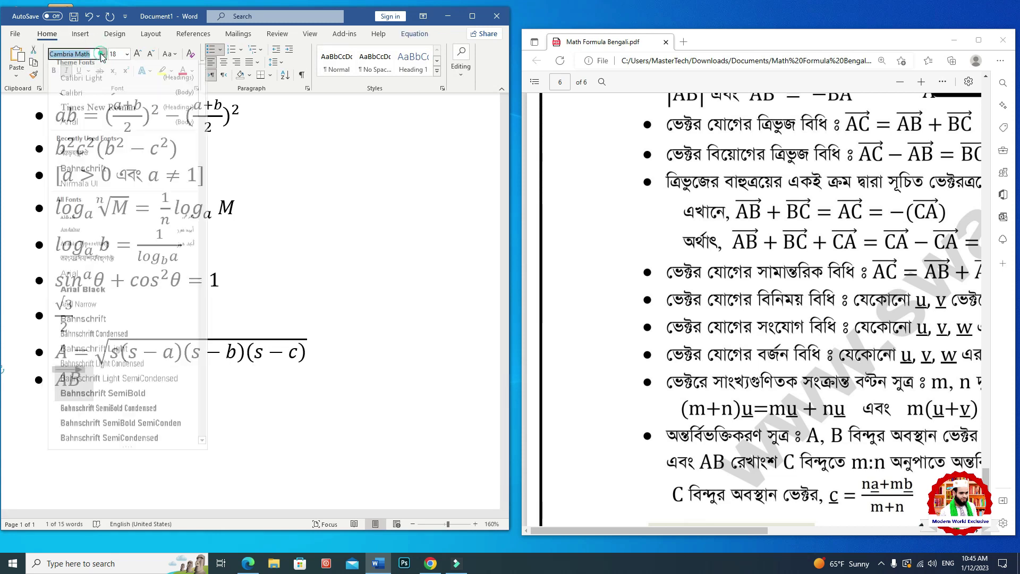
pyautogui.click(103, 120)
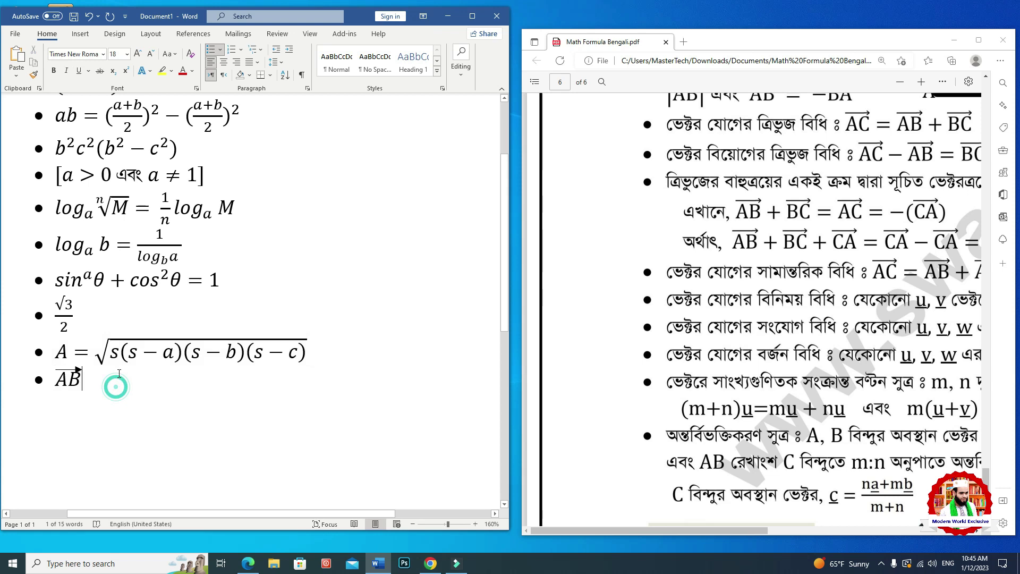
pyautogui.click(77, 368)
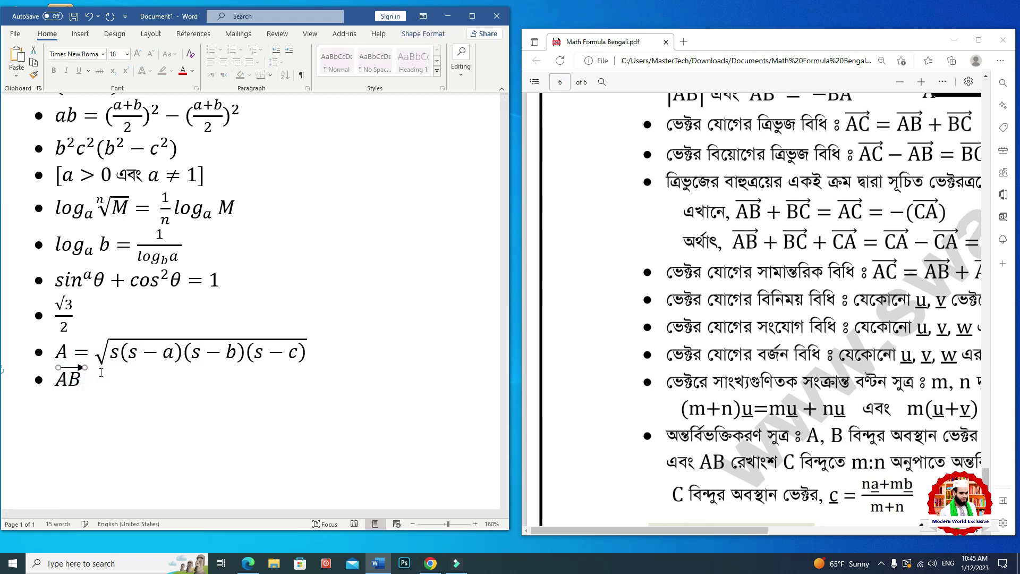
pyautogui.click(153, 428)
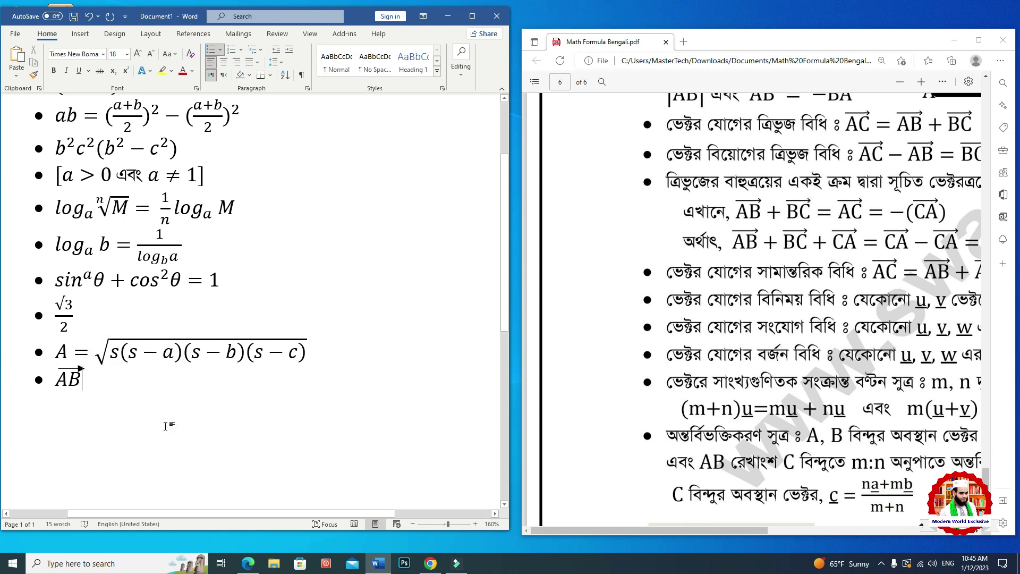
pyautogui.click(80, 367)
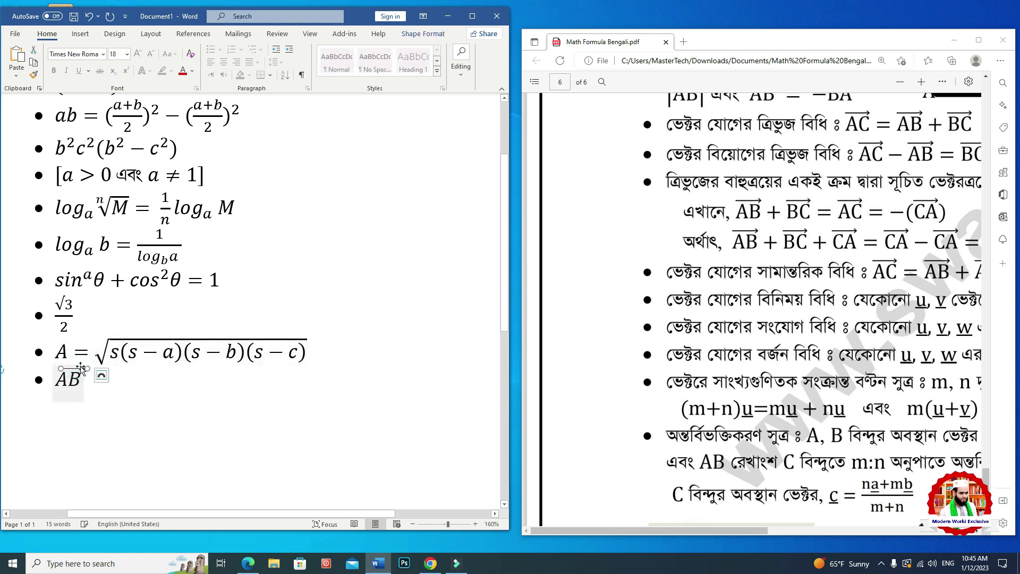
pyautogui.click(978, 40)
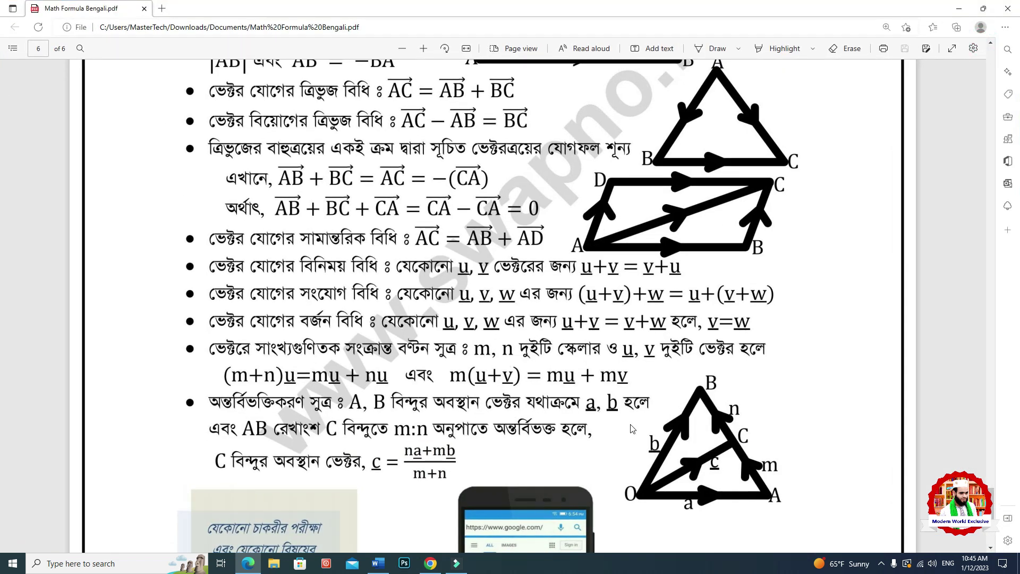
# Scroll the PDF back to page 5's triangle and circle formulas, then minimize it
pyautogui.scroll(-5, 632, 428)
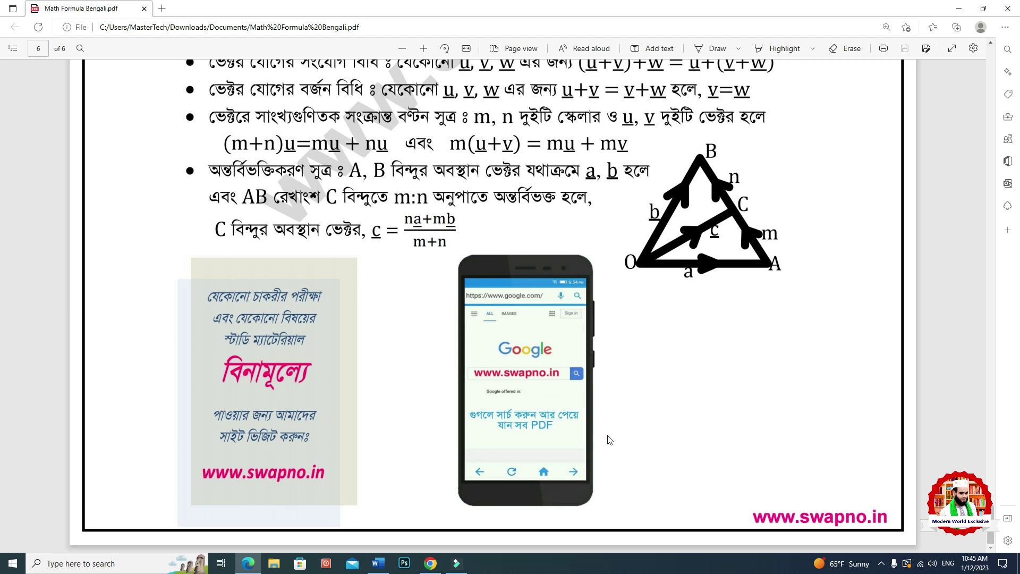
pyautogui.scroll(8, 610, 440)
pyautogui.scroll(5, 605, 452)
pyautogui.scroll(10, 606, 457)
pyautogui.scroll(7, 604, 462)
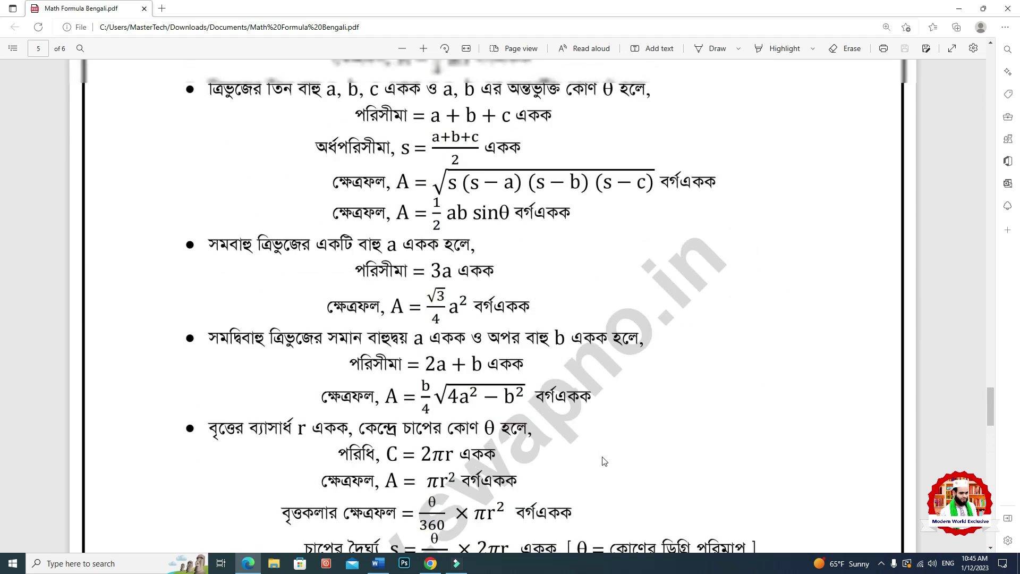
pyautogui.scroll(1, 604, 461)
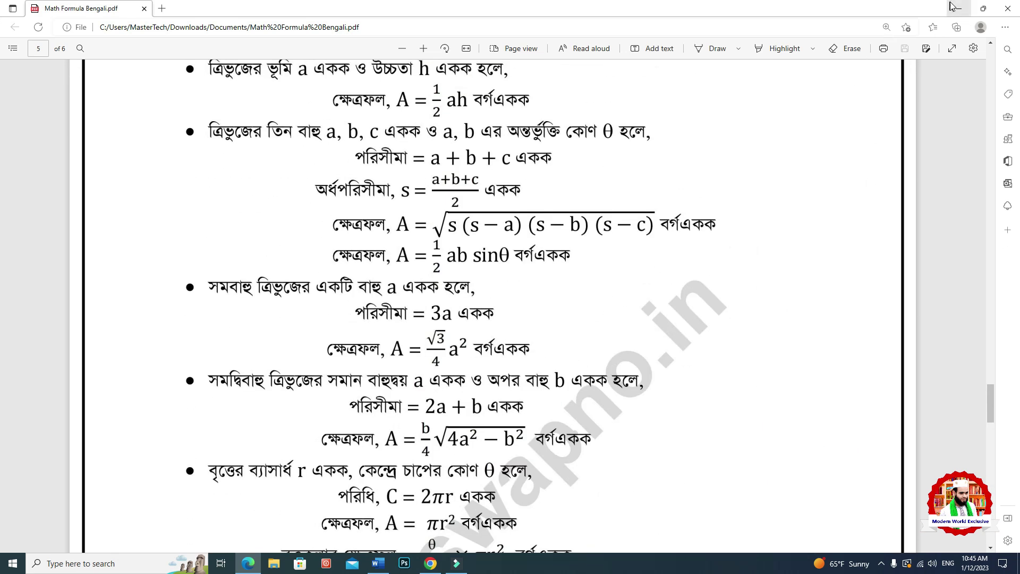
pyautogui.click(959, 8)
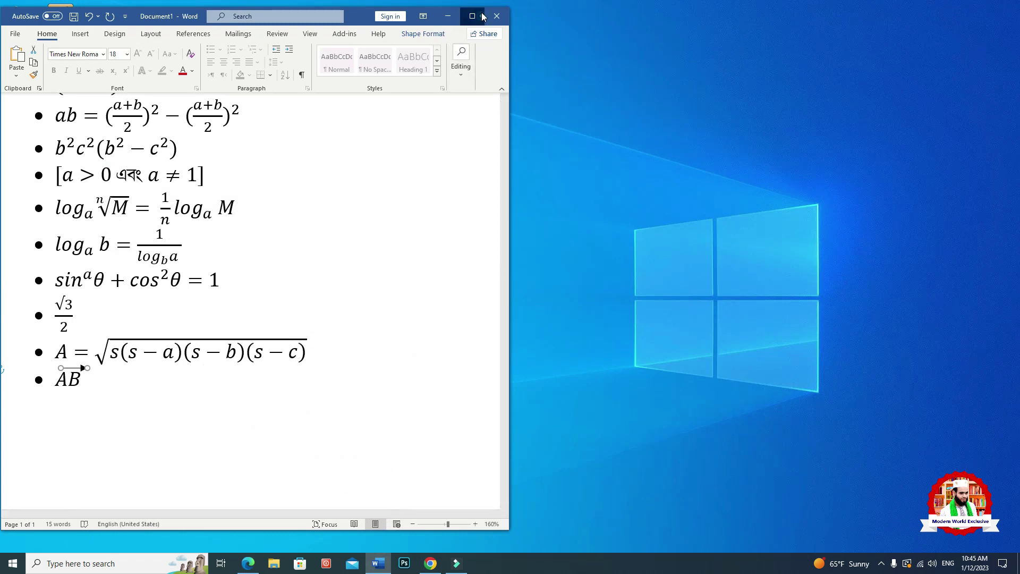
# Maximize Word and start a new bullet after the vector AB entry
pyautogui.click(473, 16)
pyautogui.scroll(3, 533, 265)
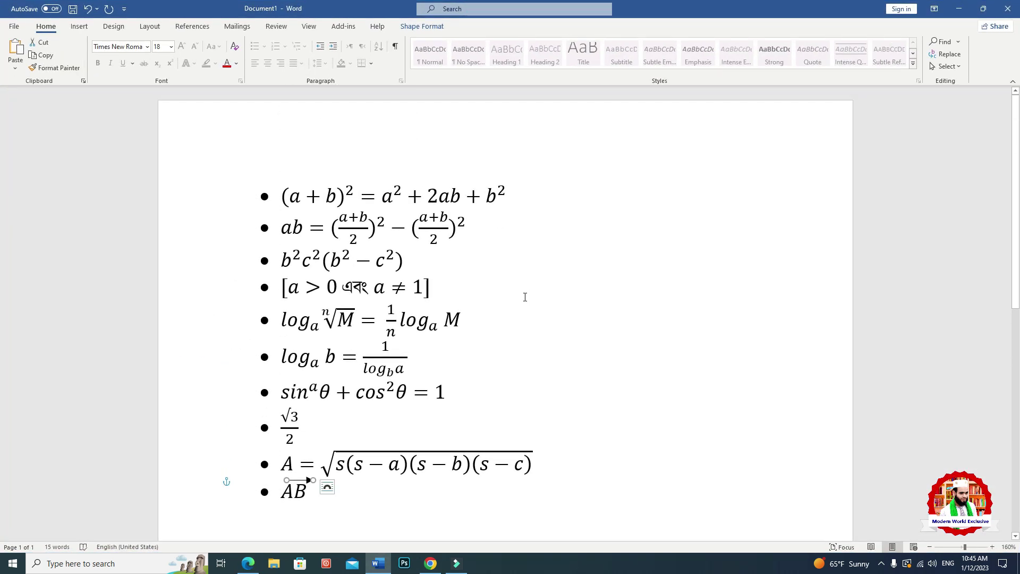
pyautogui.keyDown('ctrl'); pyautogui.scroll(1, 524, 297); pyautogui.keyUp('ctrl')
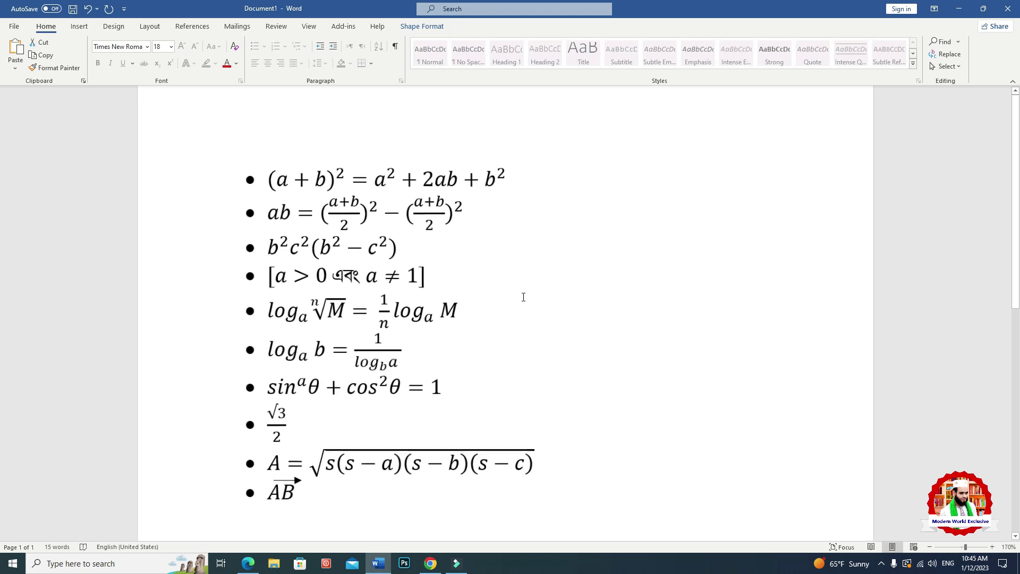
pyautogui.keyDown('ctrl'); pyautogui.scroll(1, 526, 300); pyautogui.keyUp('ctrl')
pyautogui.click(79, 26)
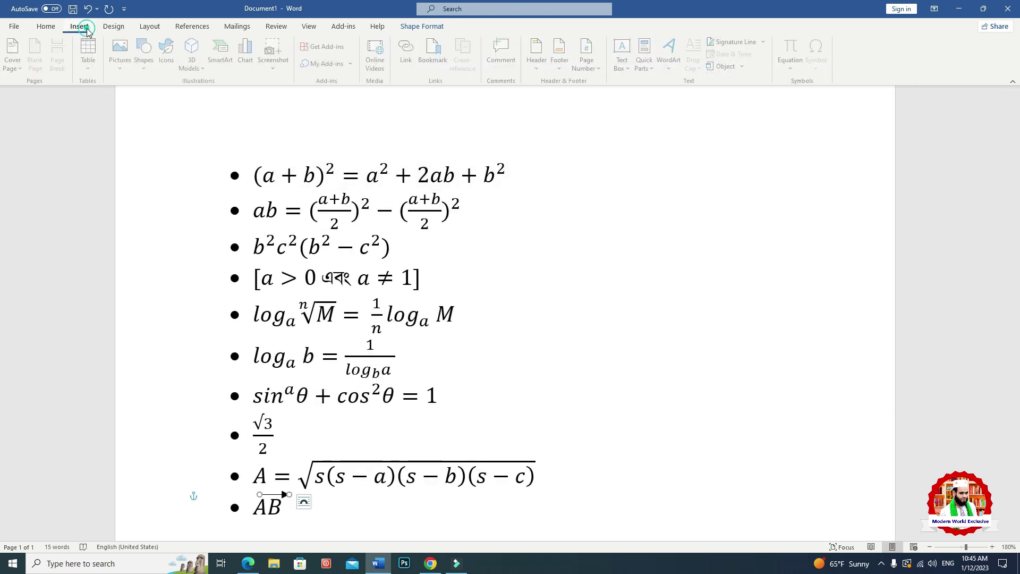
pyautogui.click(793, 63)
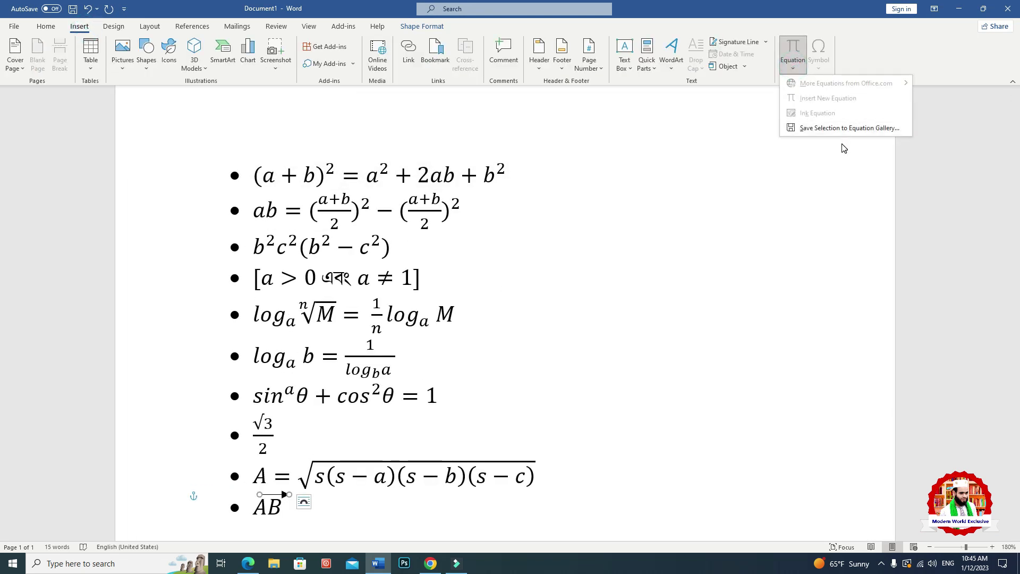
pyautogui.click(774, 201)
pyautogui.scroll(-4, 282, 435)
pyautogui.click(282, 435)
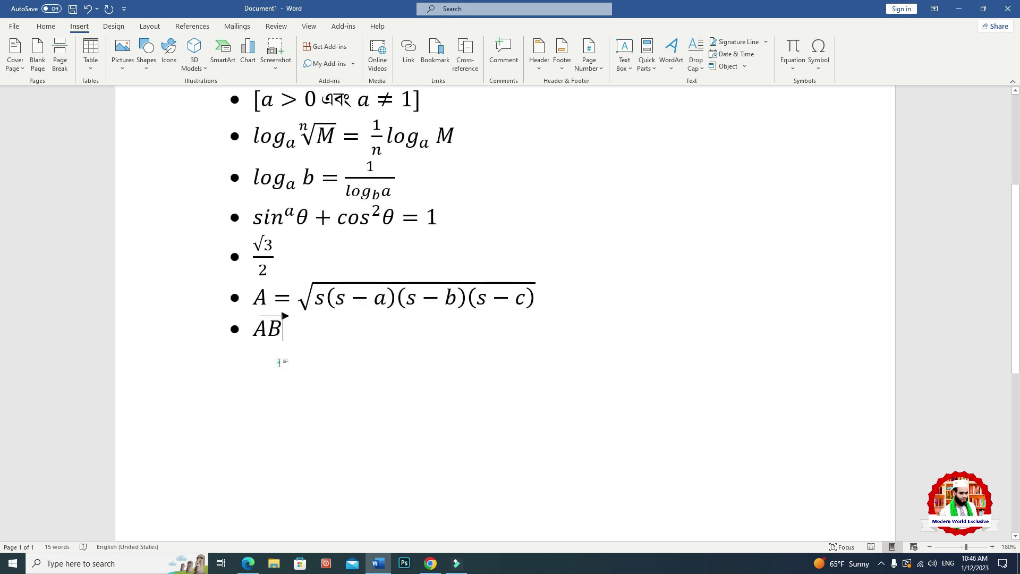
pyautogui.press('Return')
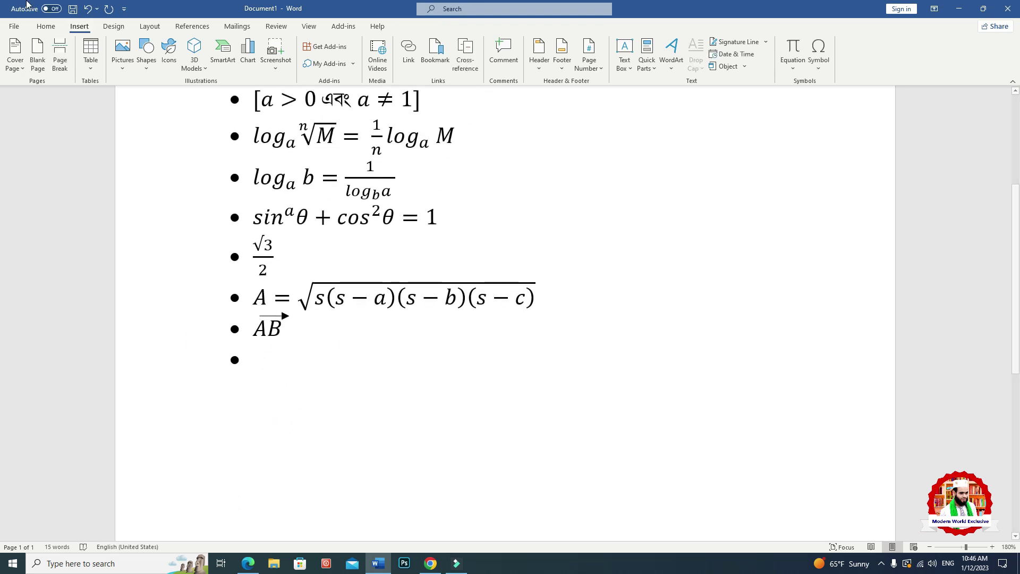
# Insert the built-in Quadratic Formula equation on the new bullet
pyautogui.click(793, 66)
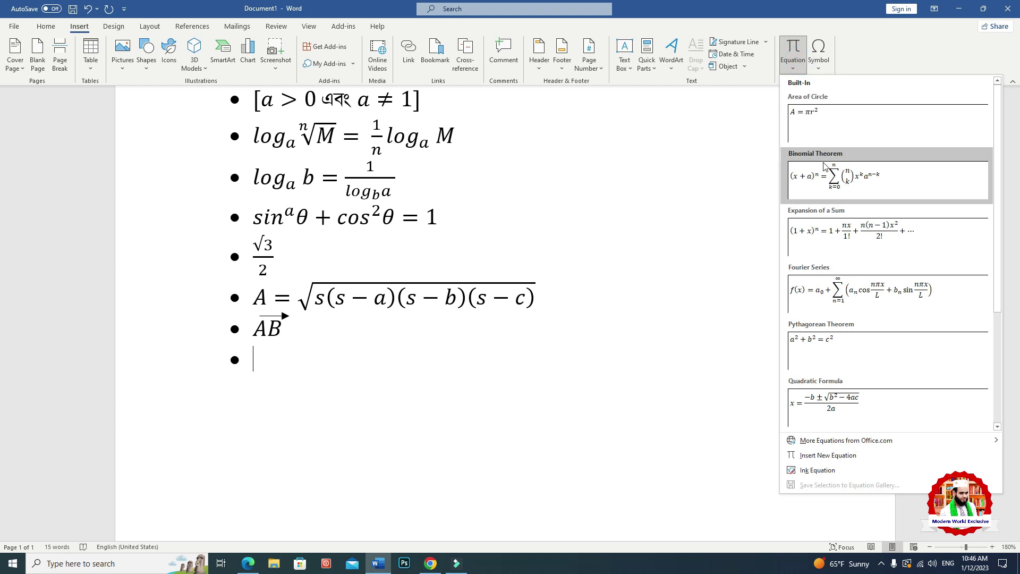
pyautogui.click(827, 455)
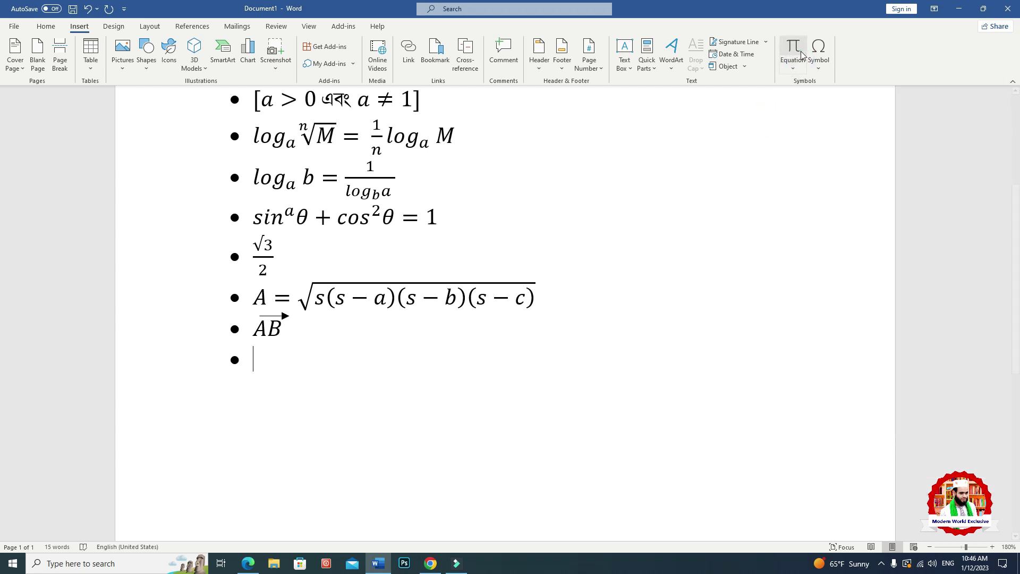
pyautogui.click(27, 42)
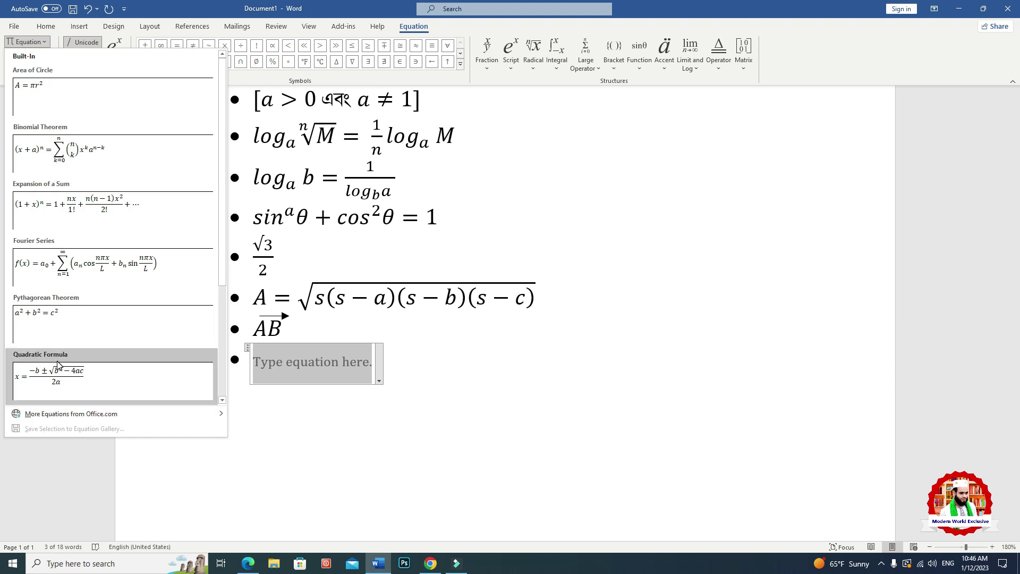
pyautogui.click(64, 380)
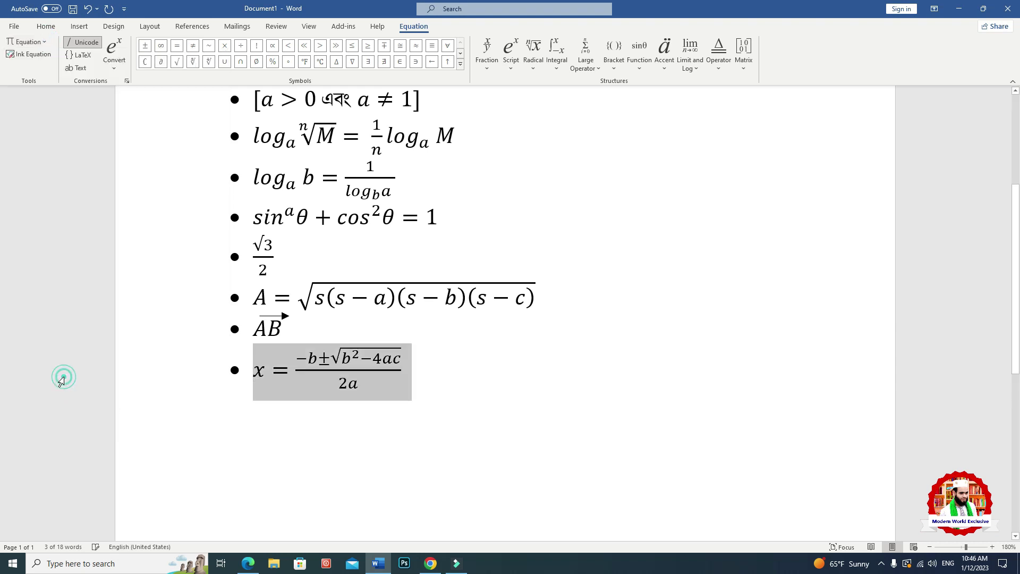
pyautogui.click(412, 424)
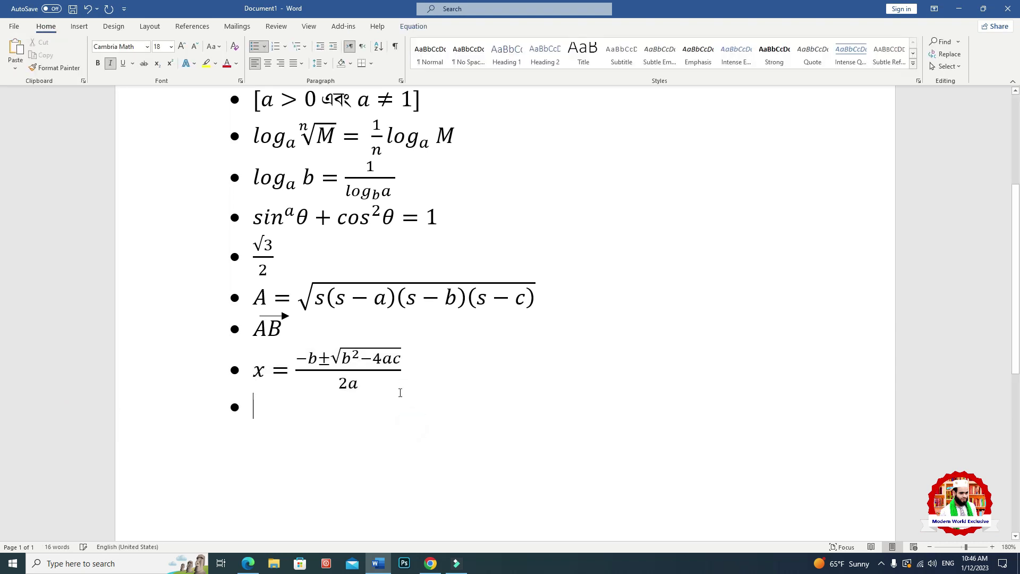
# Insert a new blank equation on the last bullet below the quadratic formula
pyautogui.click(79, 26)
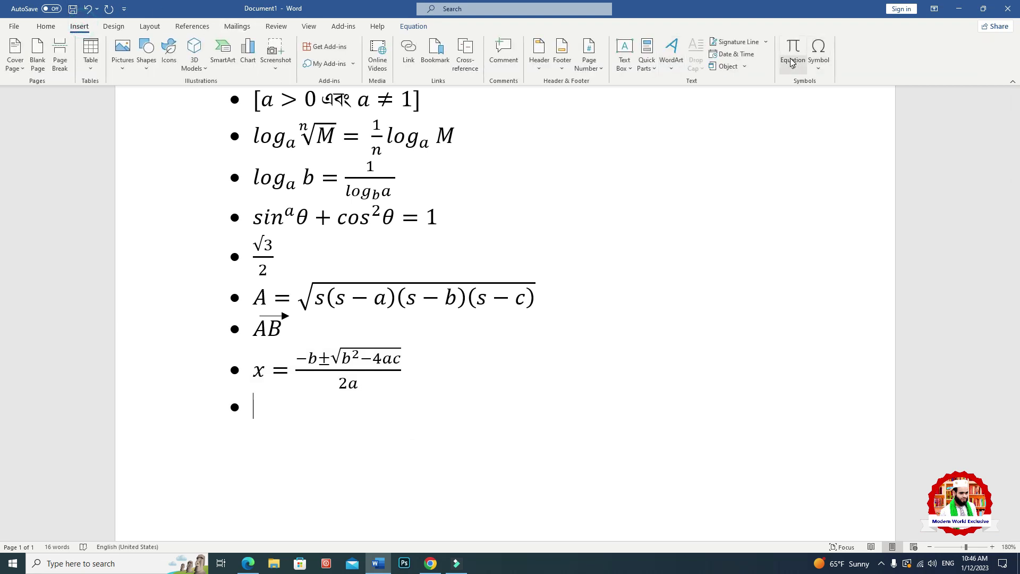
pyautogui.click(790, 52)
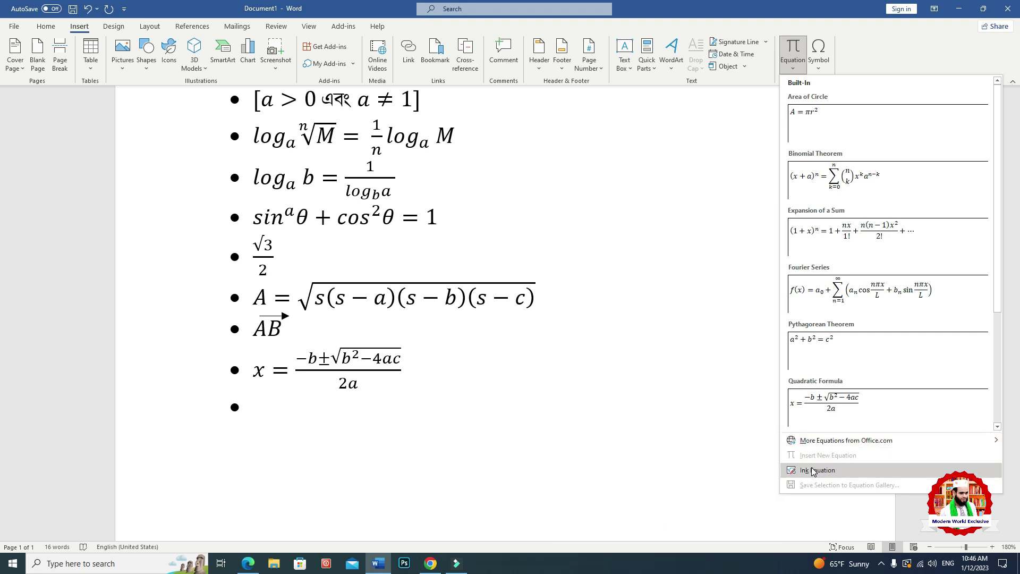
pyautogui.click(797, 52)
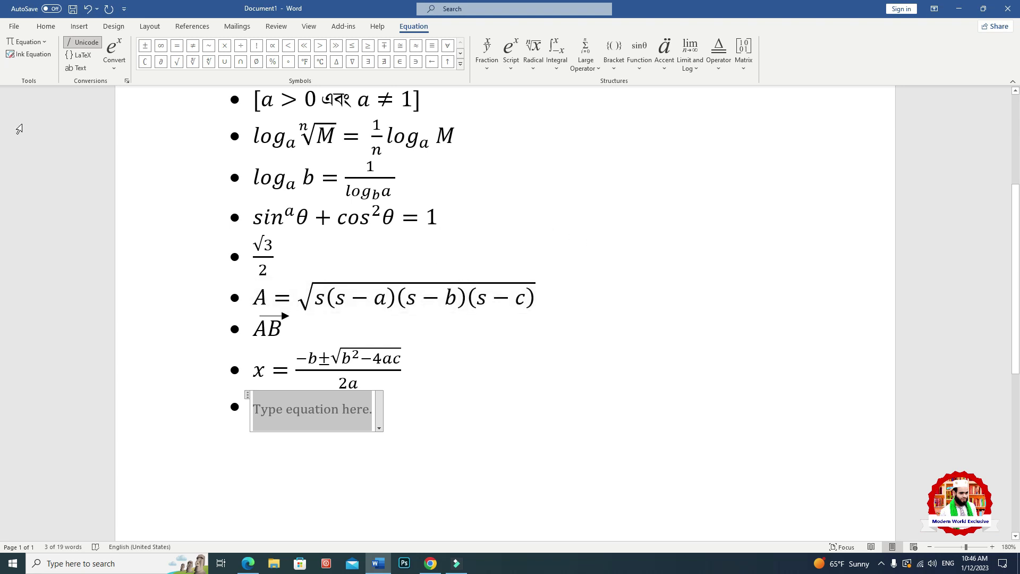
# Browse the Convert, Script, Integral and Bracket equation galleries without inserting anything
pyautogui.click(114, 63)
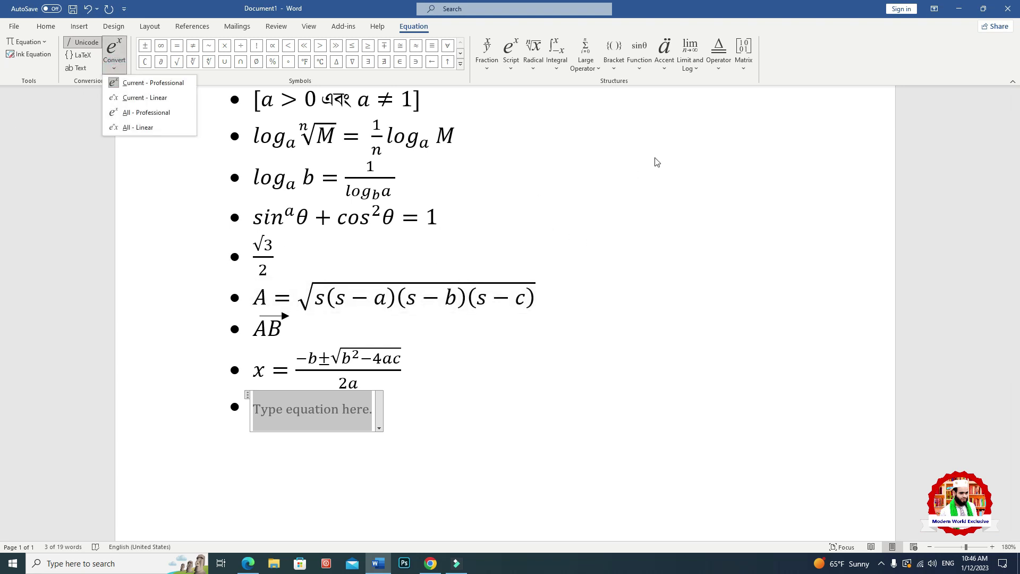
pyautogui.click(511, 68)
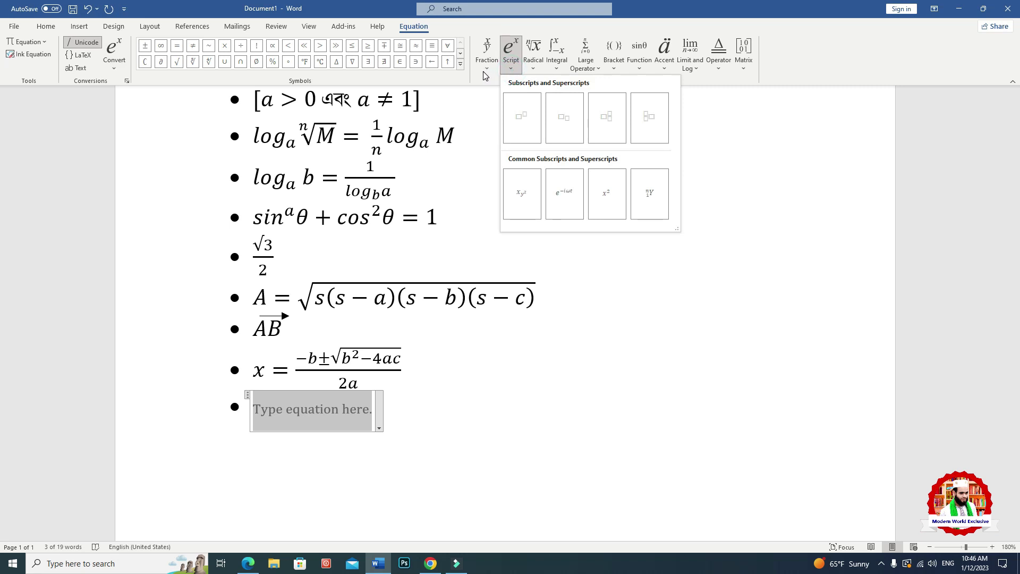
pyautogui.click(486, 68)
pyautogui.click(532, 63)
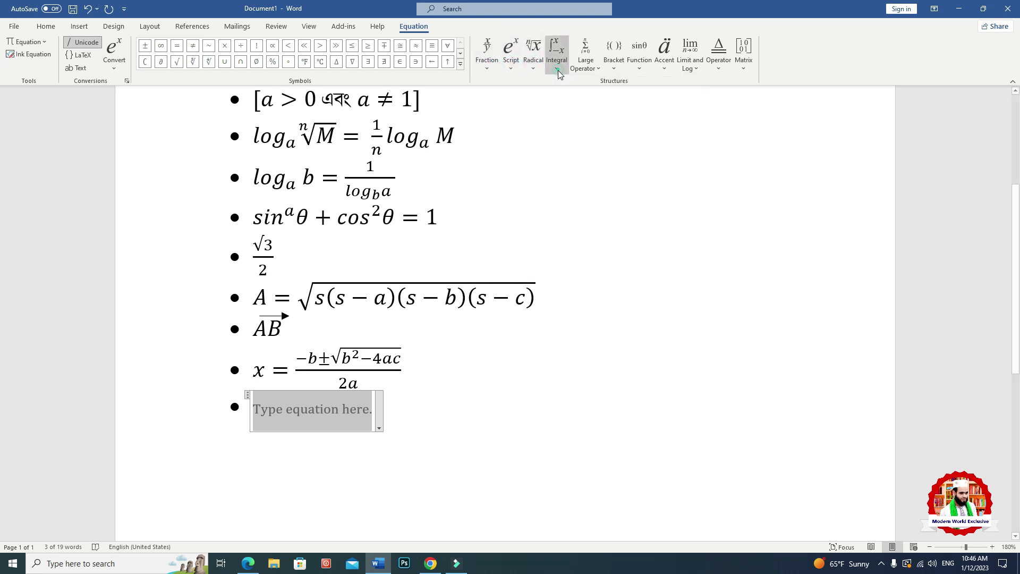
pyautogui.click(556, 57)
pyautogui.click(615, 64)
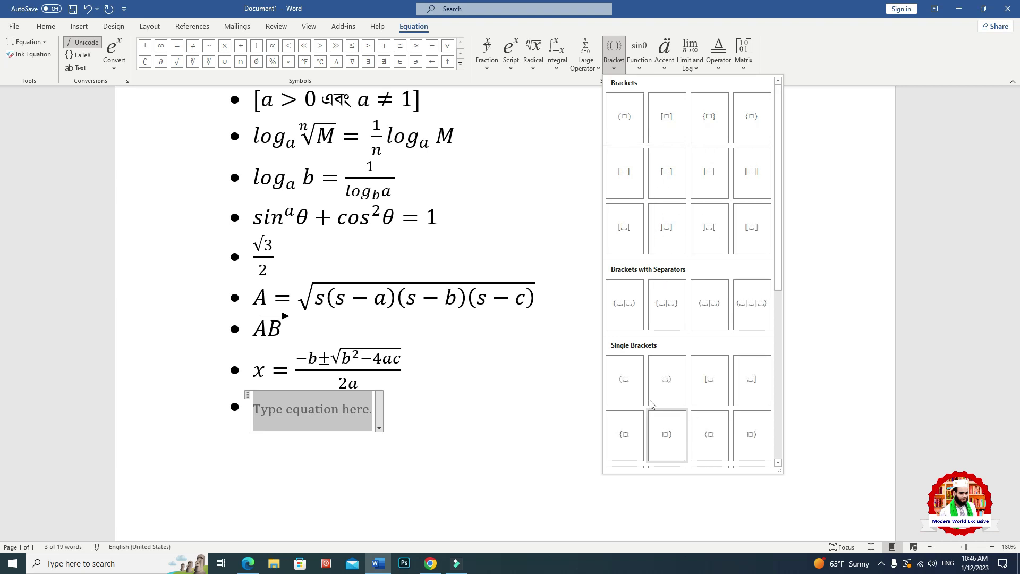
# Browse the Function, Script and Radical galleries, closing each without inserting
pyautogui.click(641, 68)
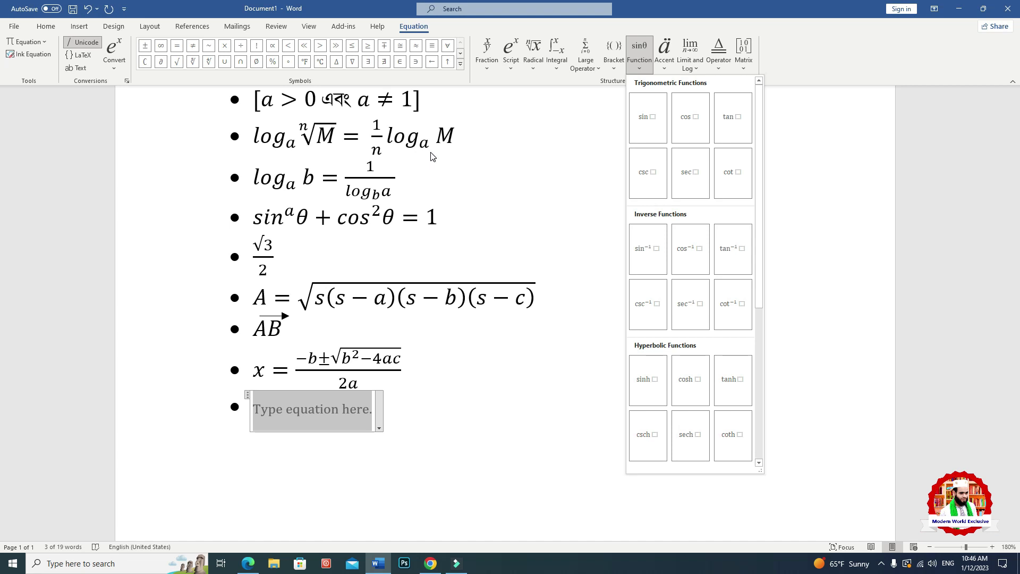
pyautogui.click(512, 62)
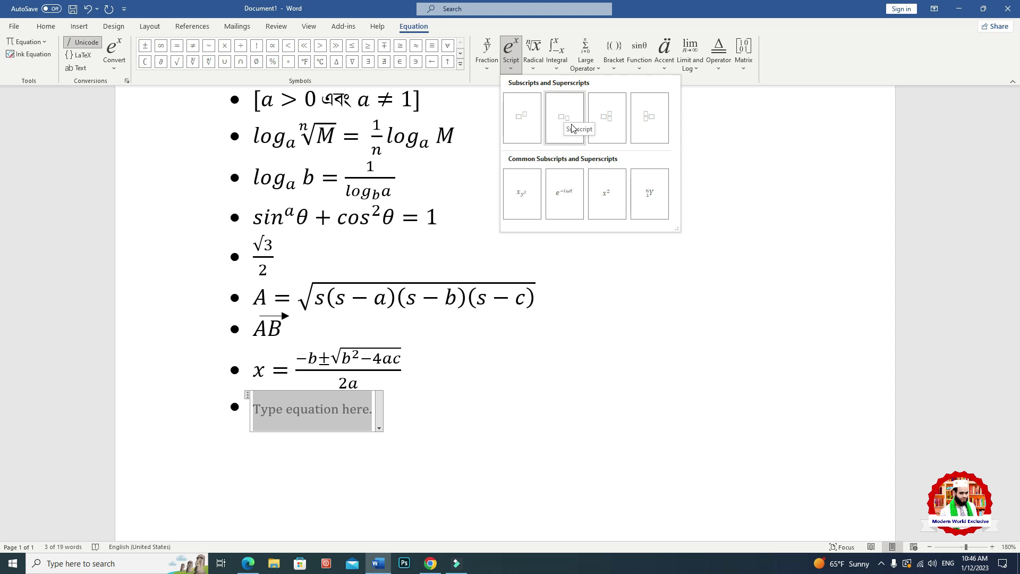
pyautogui.click(612, 345)
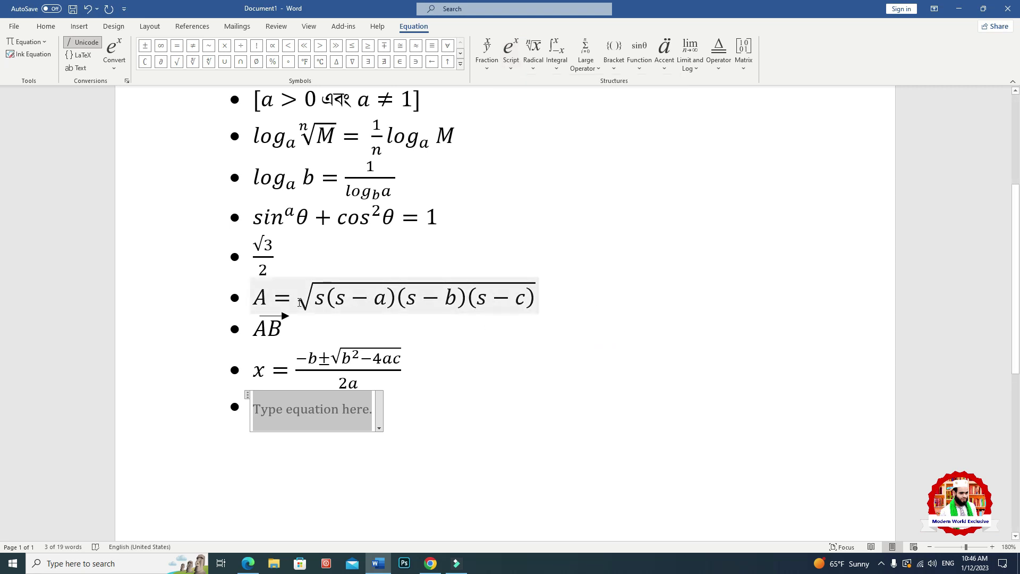
pyautogui.click(533, 53)
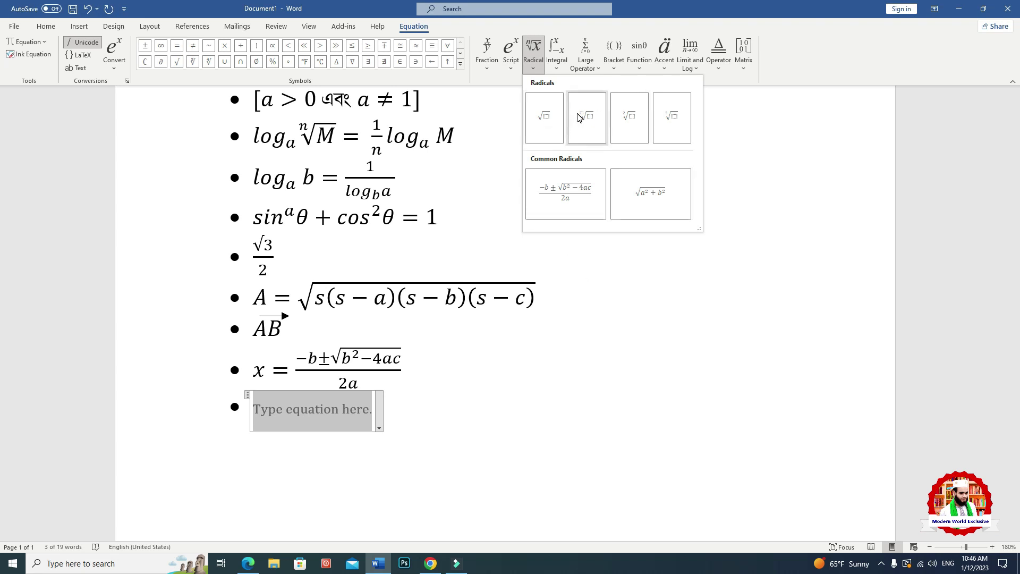
pyautogui.click(630, 348)
pyautogui.scroll(3, 625, 335)
pyautogui.scroll(-2, 618, 324)
pyautogui.scroll(1, 619, 324)
# Delete the blank equation and its bullet so the list ends at the quadratic formula
pyautogui.keyDown('ctrl'); pyautogui.scroll(-1, 619, 324); pyautogui.keyUp('ctrl')
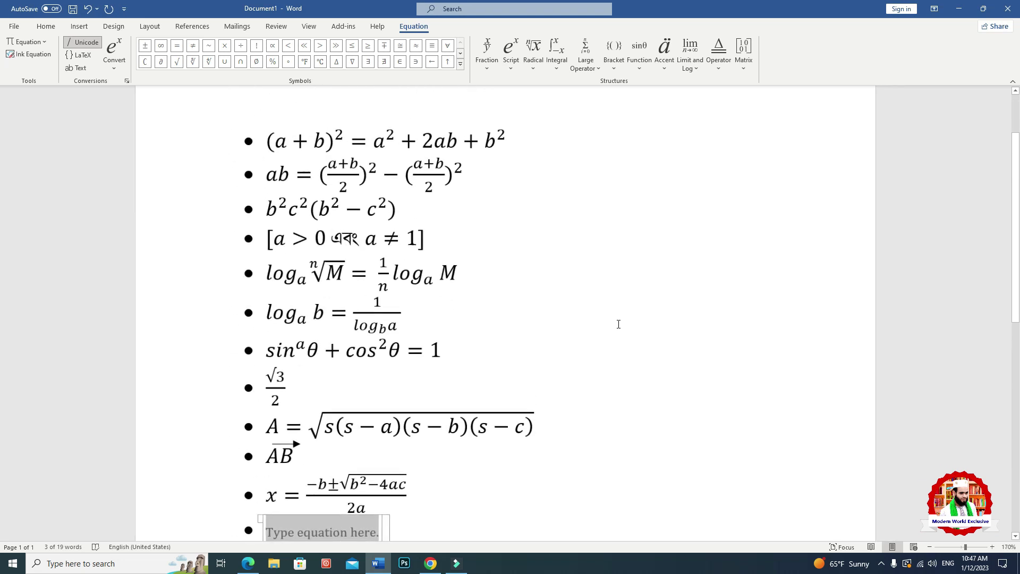
pyautogui.scroll(-1, 502, 365)
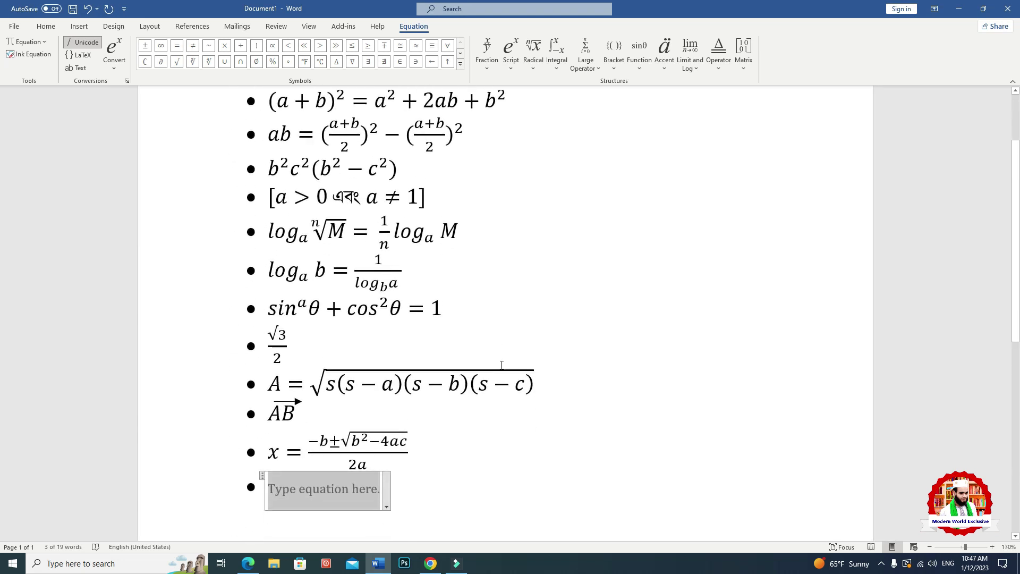
pyautogui.press('BackSpace')
pyautogui.press('BackSpace')
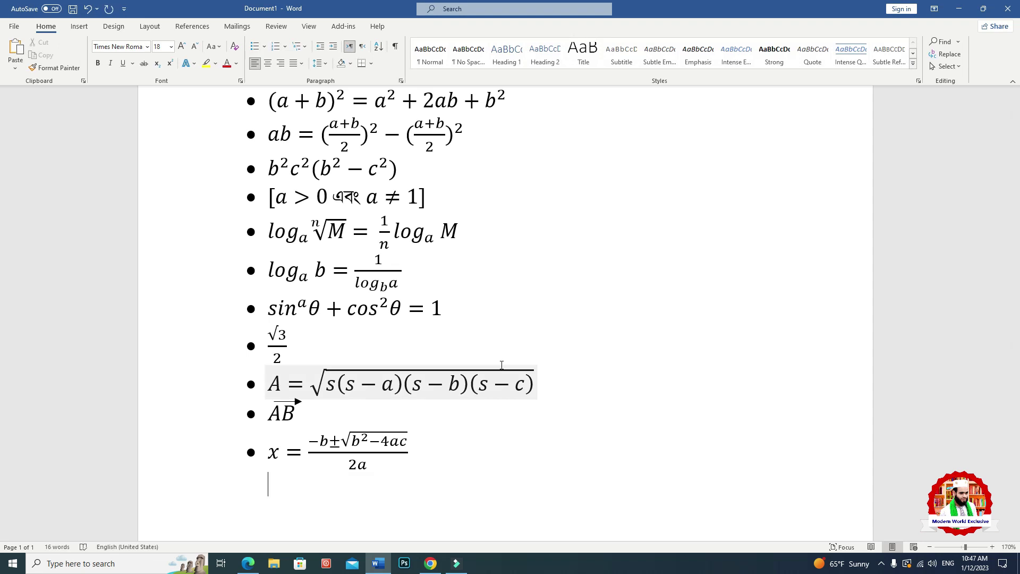
pyautogui.scroll(1, 463, 347)
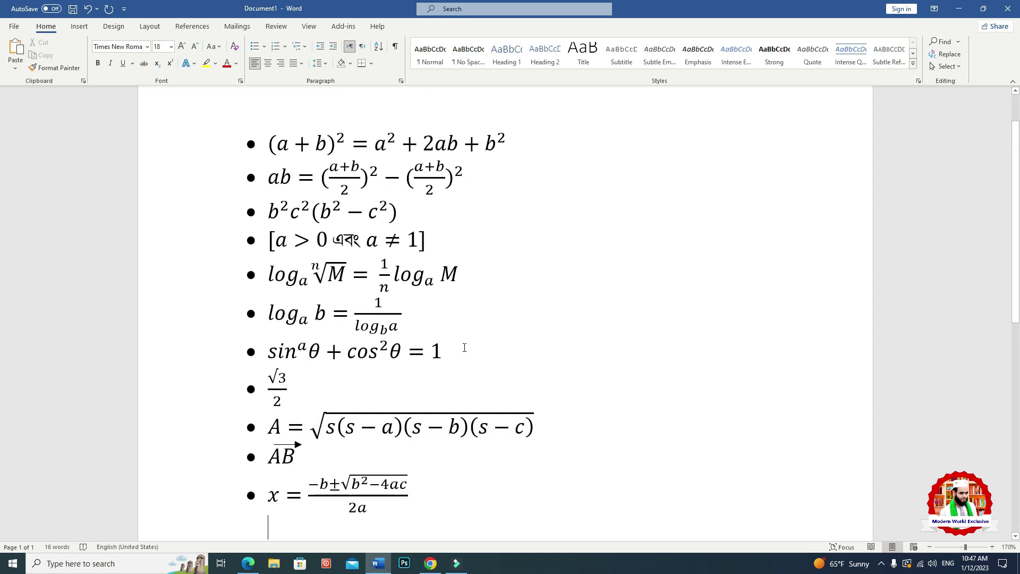